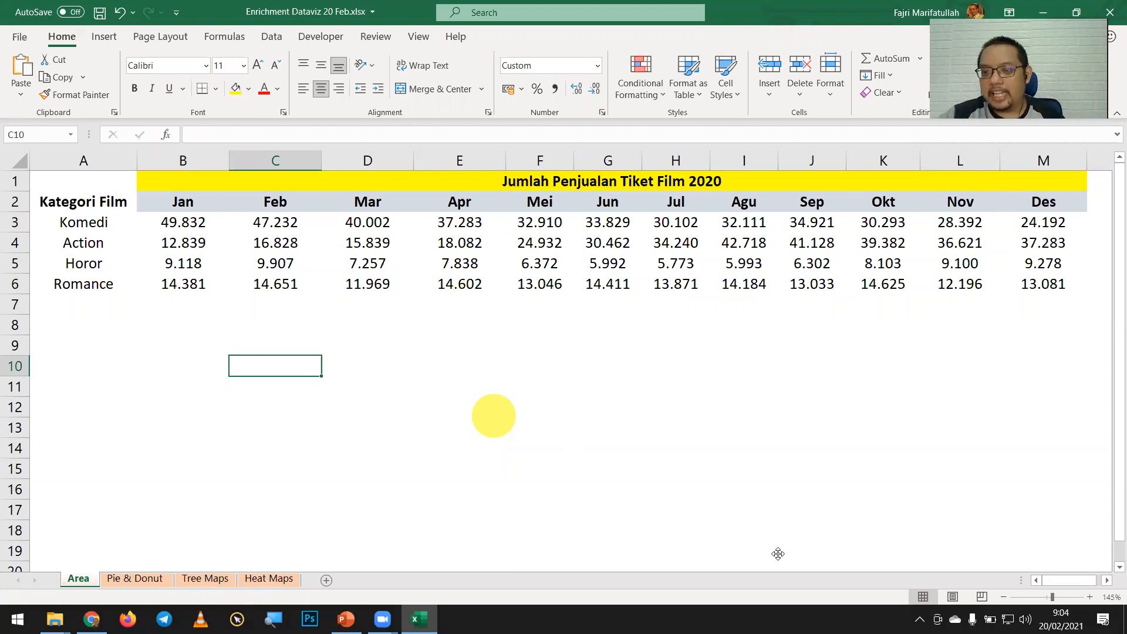
click(420, 339)
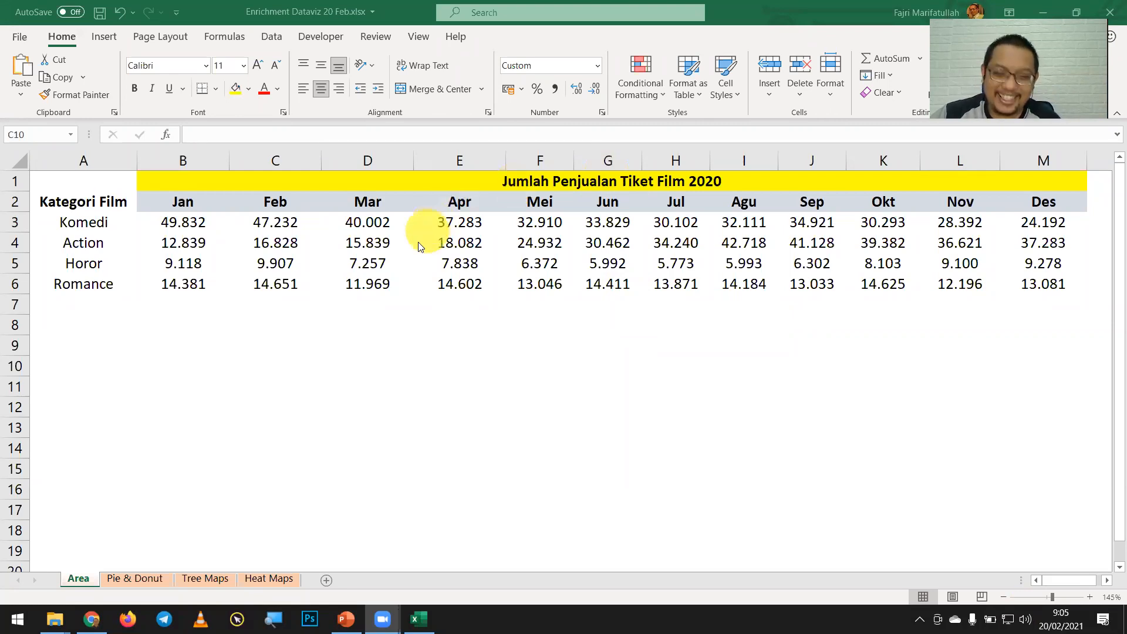
click(274, 391)
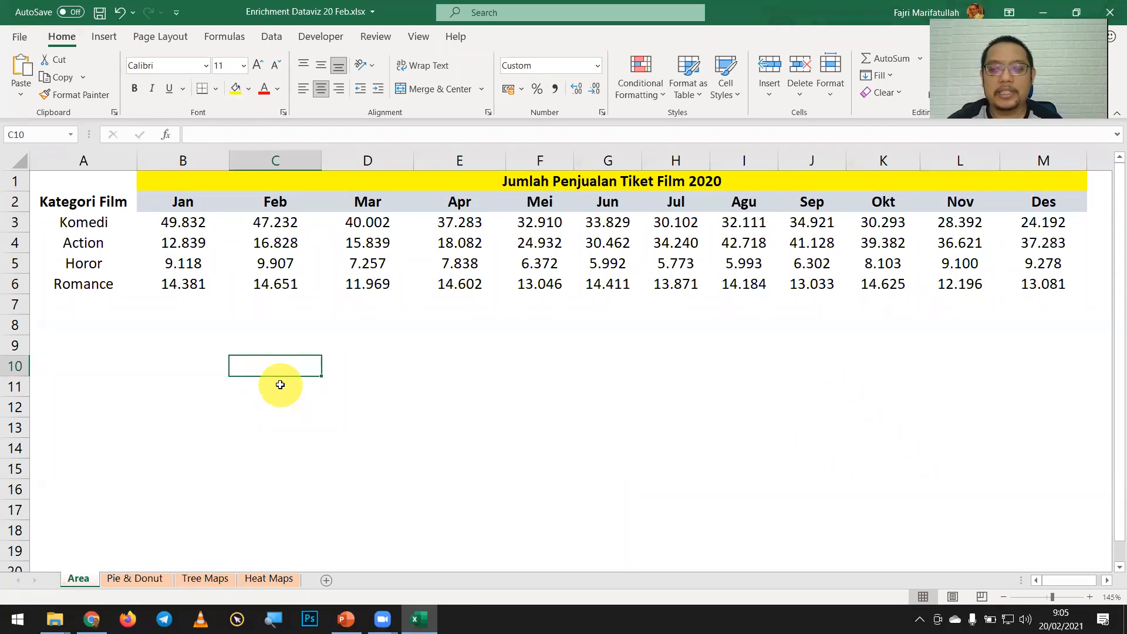
click(385, 393)
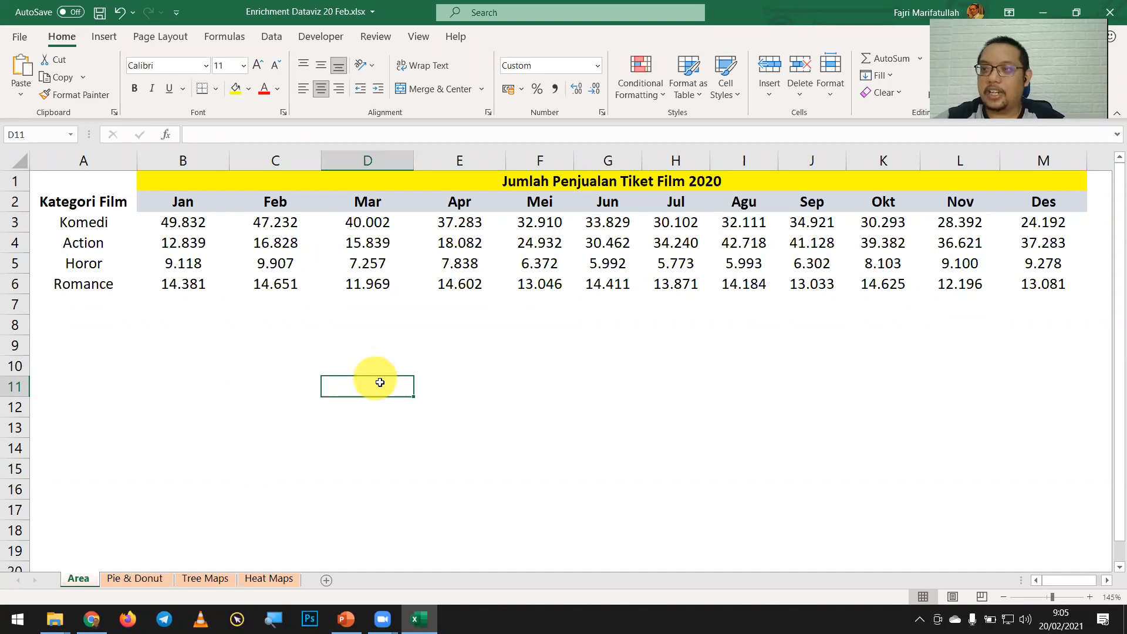
click(453, 351)
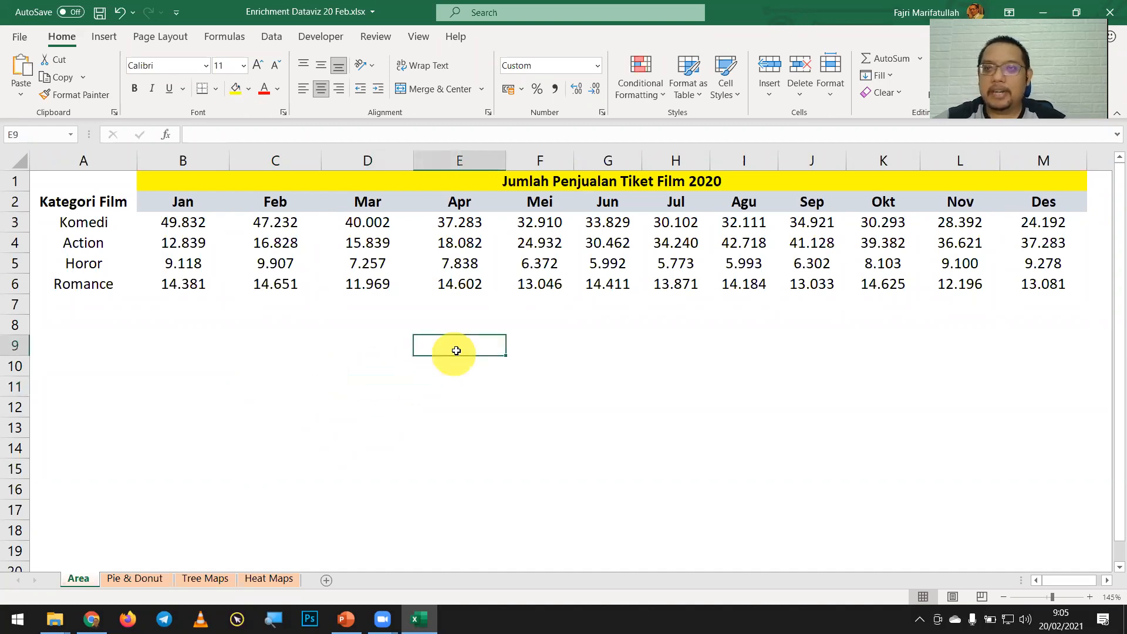
Examine the film categories listed in A3:A6 of the ticket sales table
scroll(476, 387, up, 2)
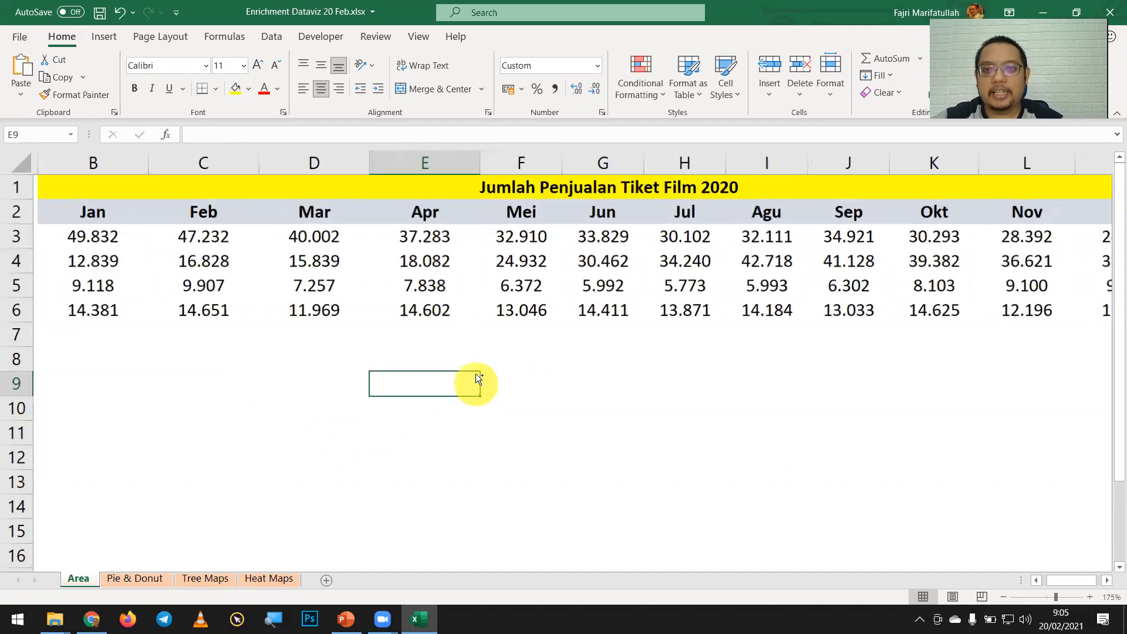
click(507, 309)
key(ctrl+Home)
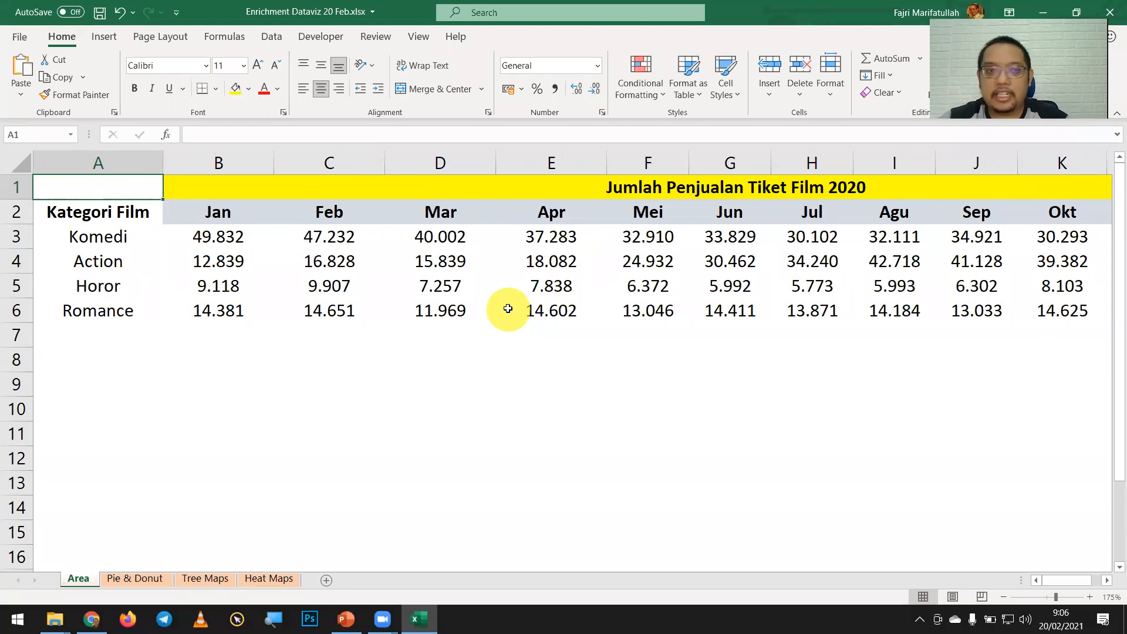
key(Down)
key(Down)
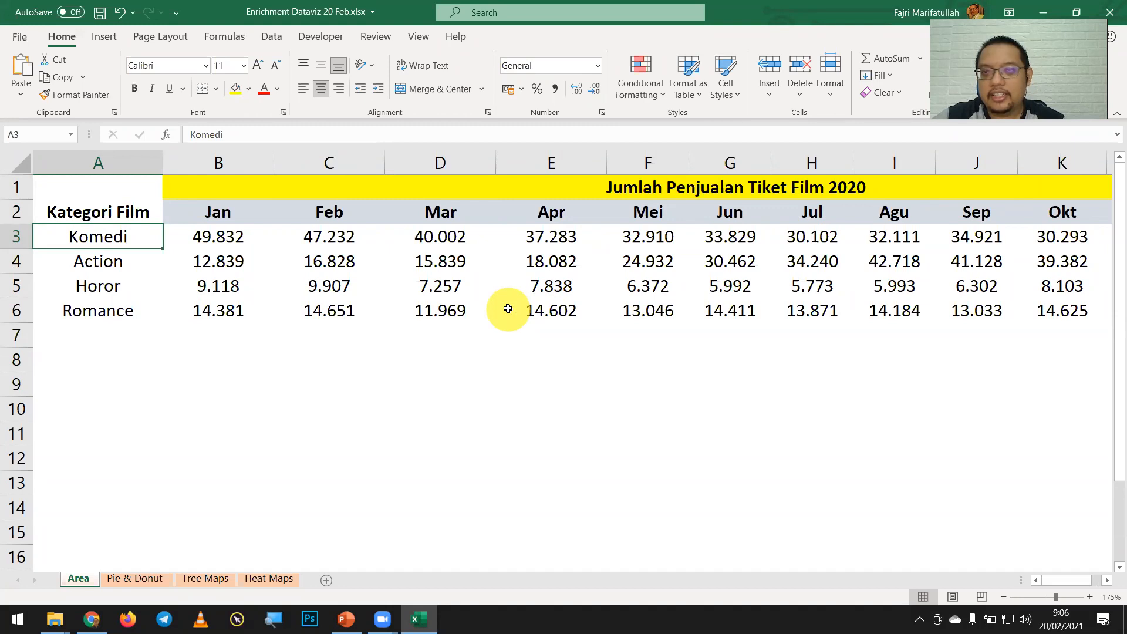
key(shift+Down)
key(shift+Down)
key(shift+Down)
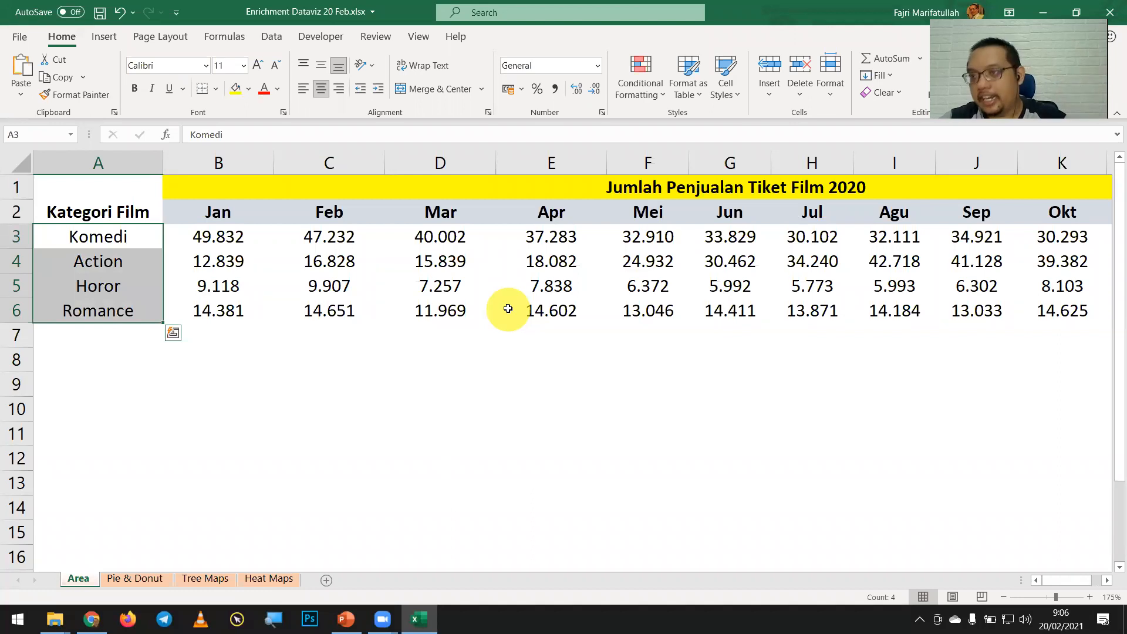
key(Up)
key(Down)
key(Down)
key(Down)
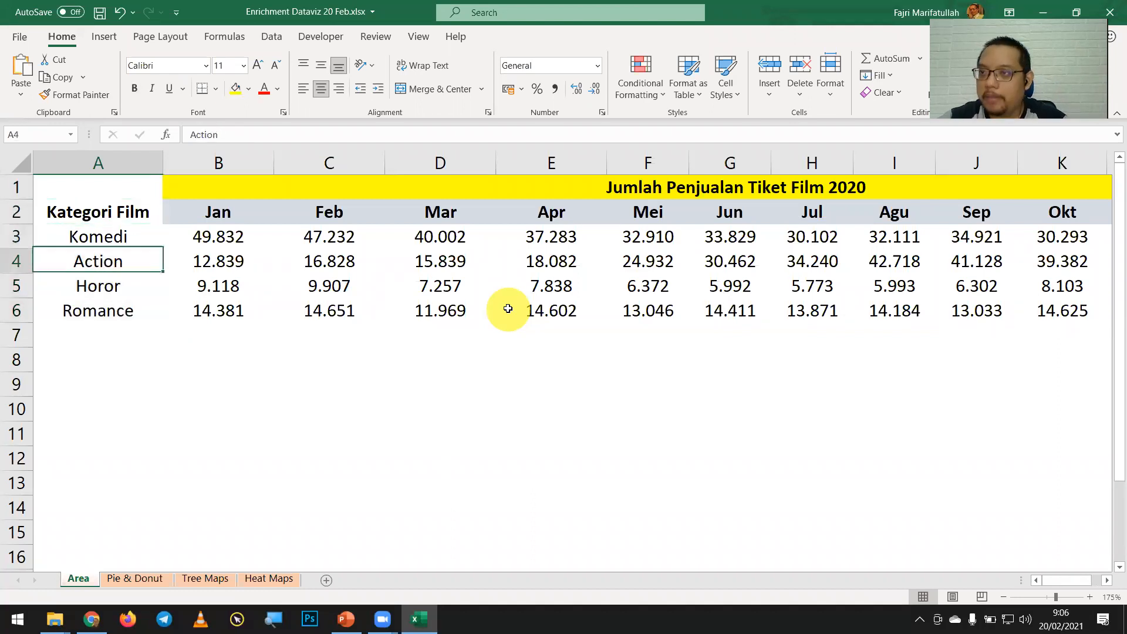
Examine the month headings from Jan to Des and the January sales figures by category
key(Right)
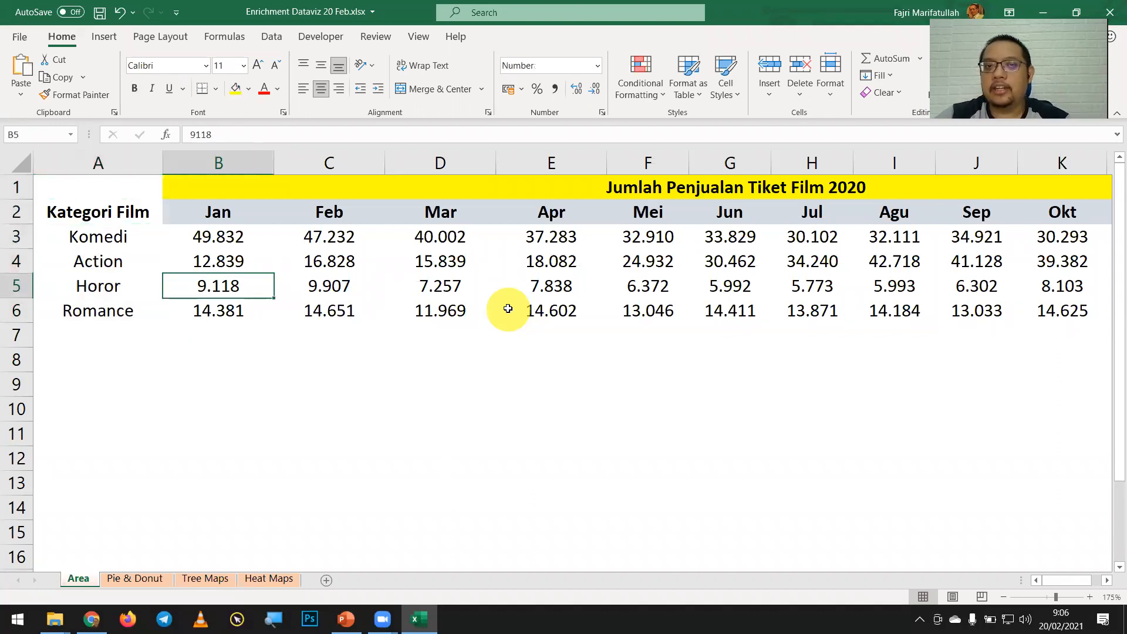
key(Up)
key(Up)
key(Up)
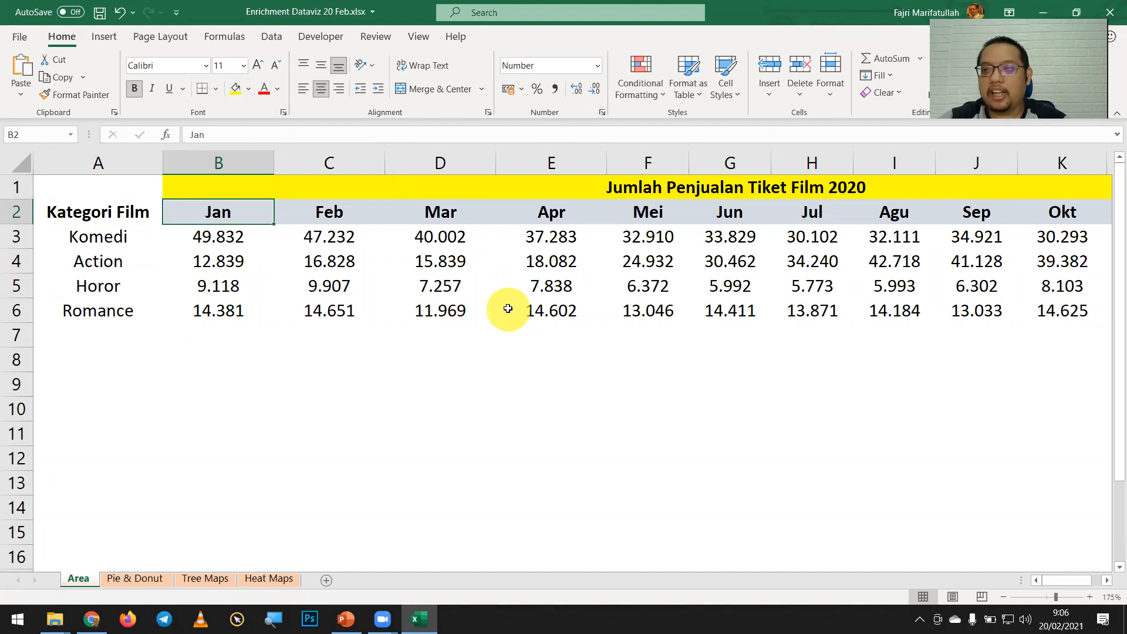
key(ctrl+Right)
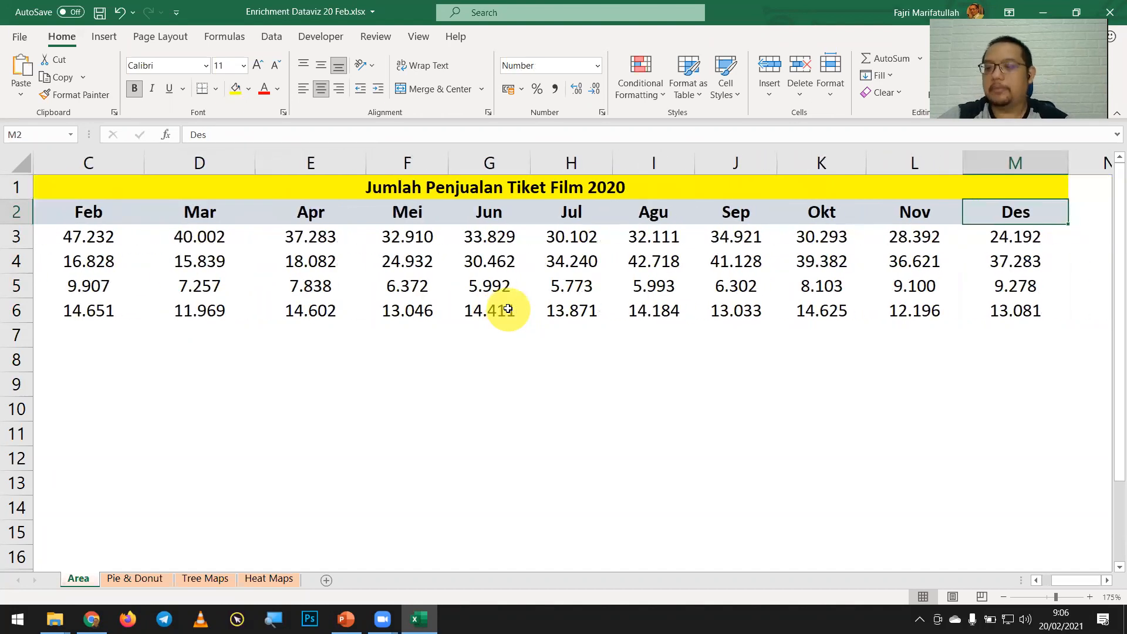
key(ctrl+Left)
key(Right)
key(Down)
key(Down)
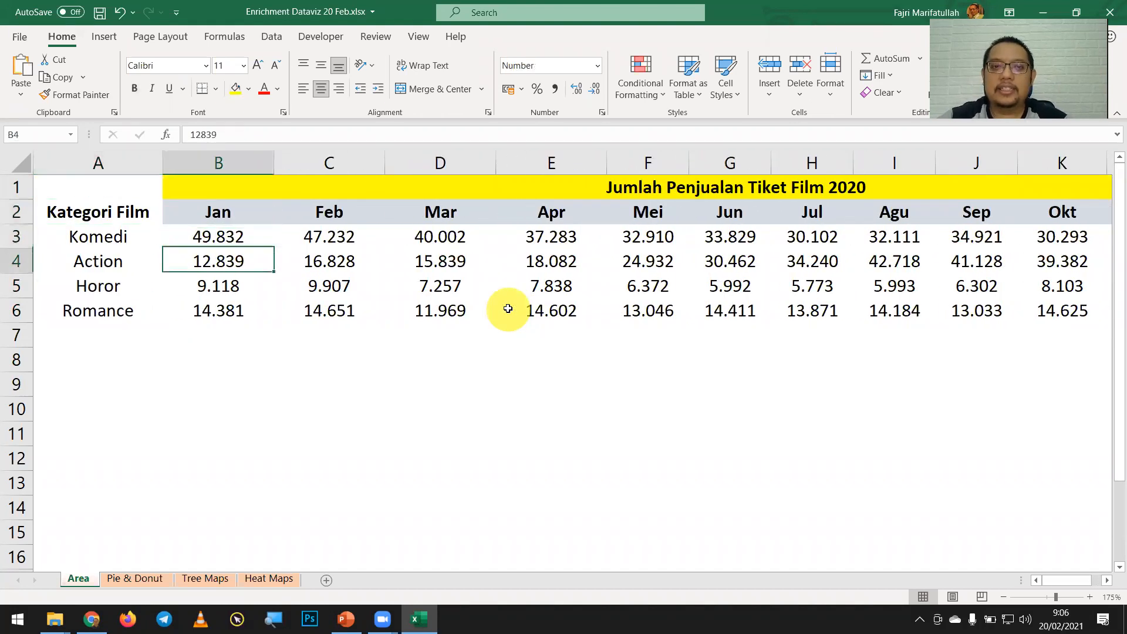
key(Down)
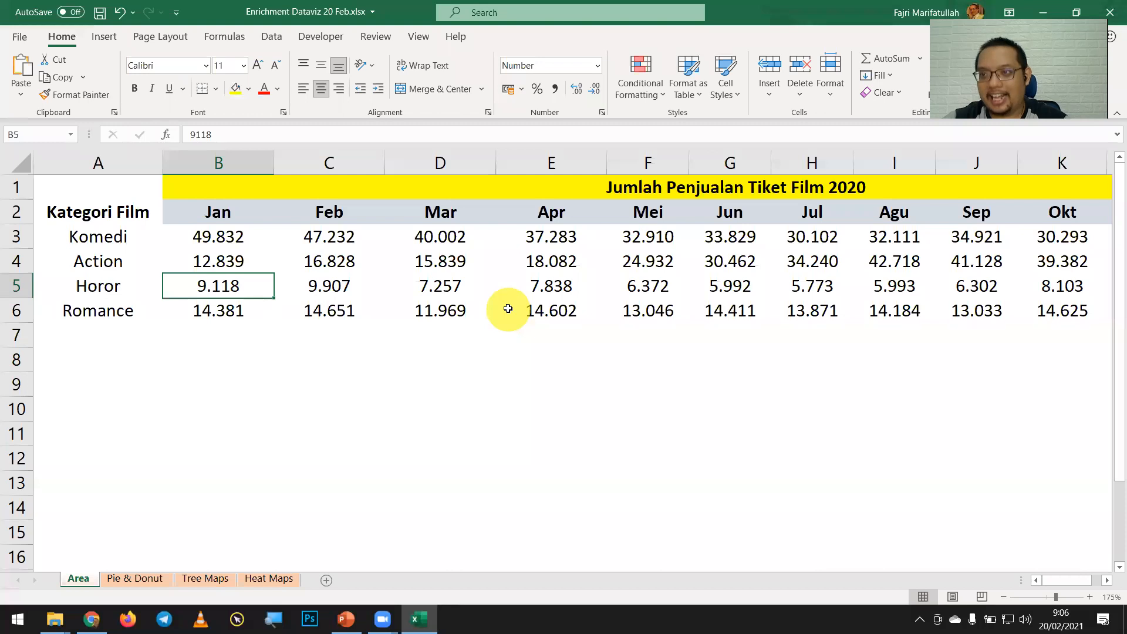
Add the row label "Total" in A7, beneath the Romance category
key(Down)
key(Down)
key(Left)
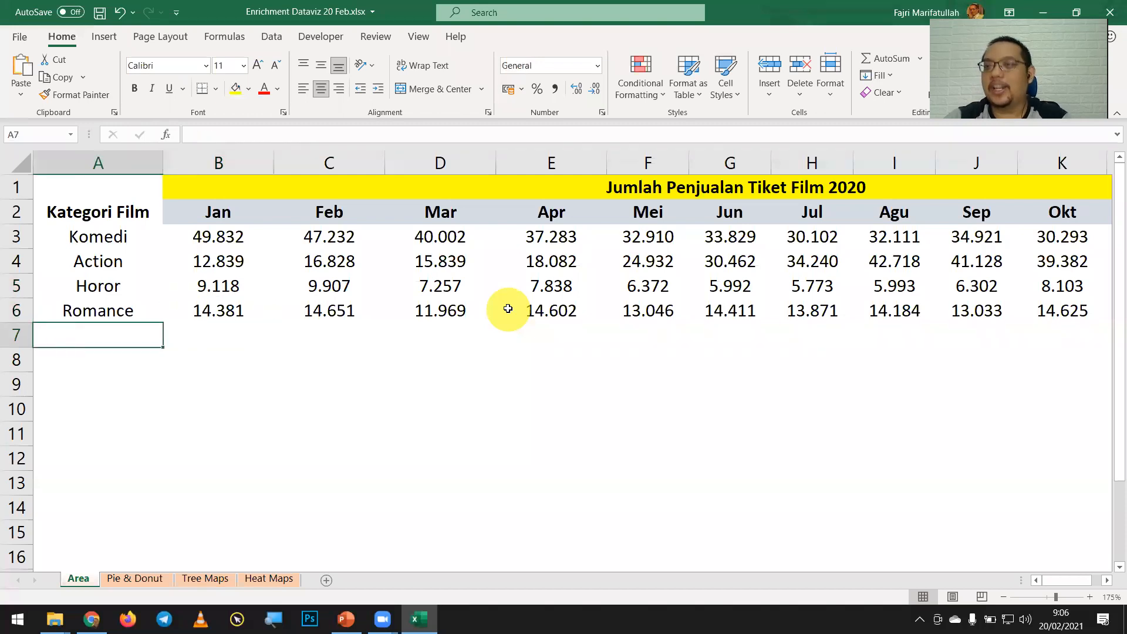
text(Total)
key(Tab)
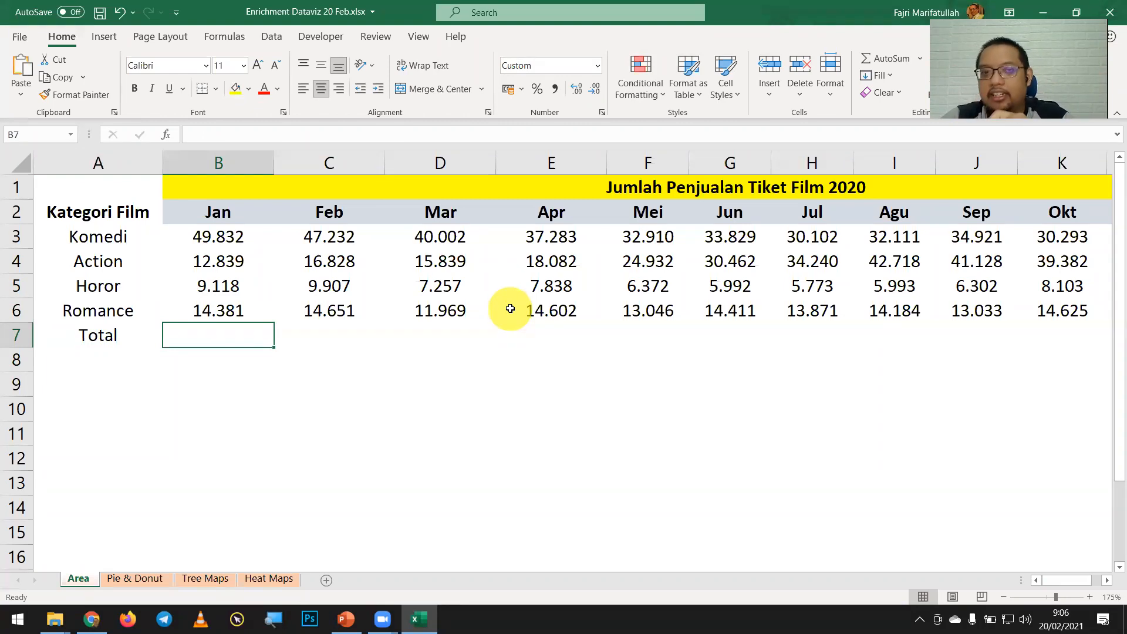
Enter a SUM formula in B7 that adds the January sales in B3:B6
key(Left)
key(Right)
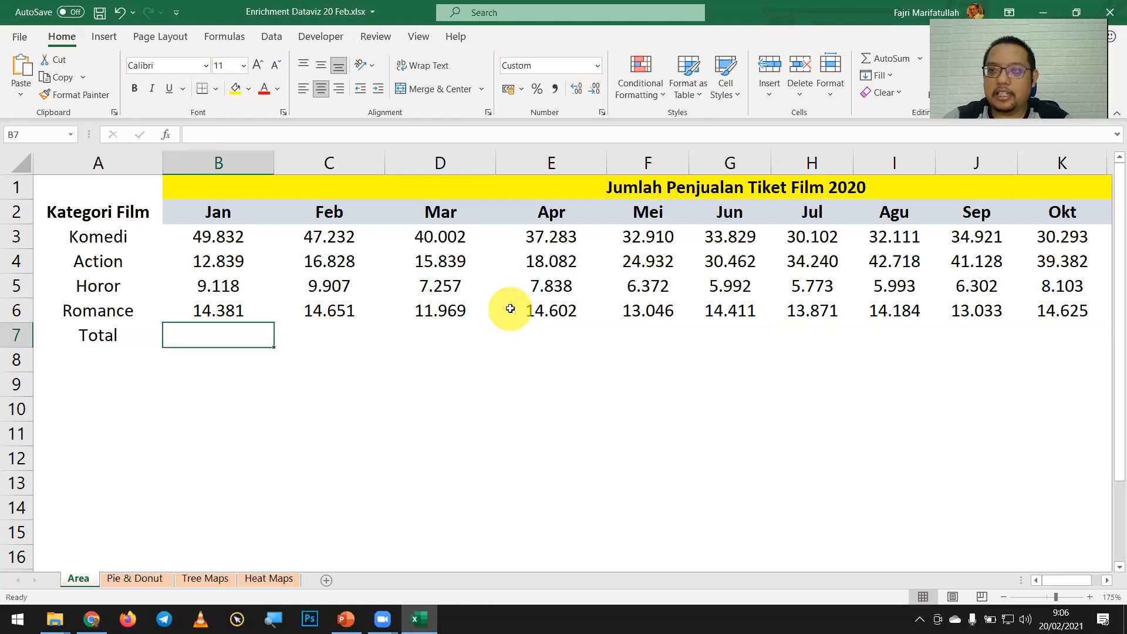
text(=sum)
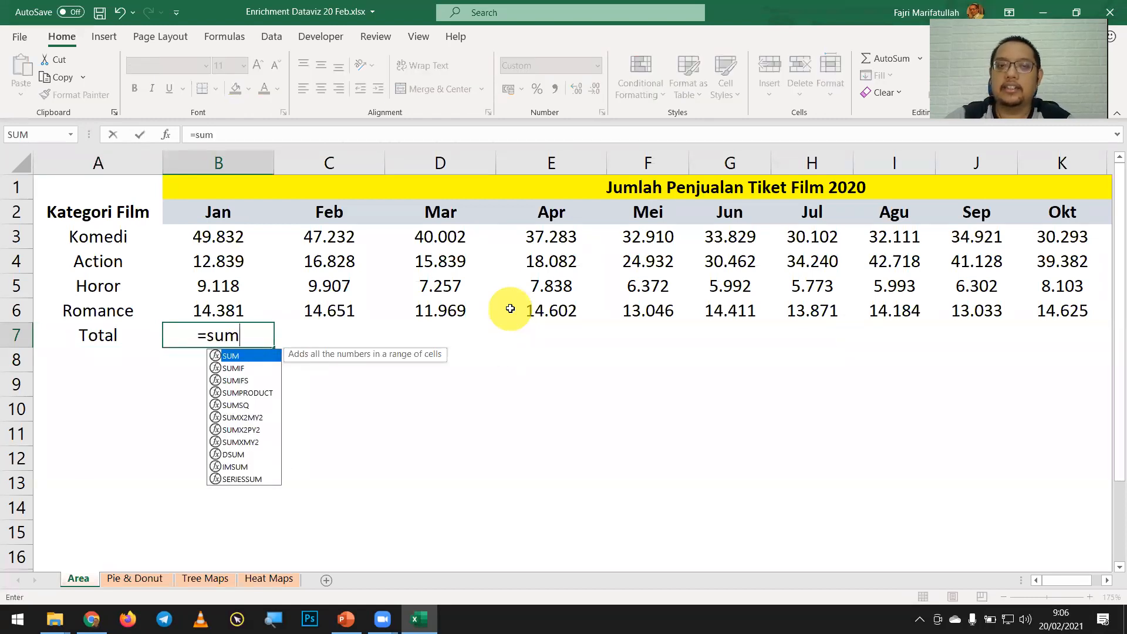
text(()
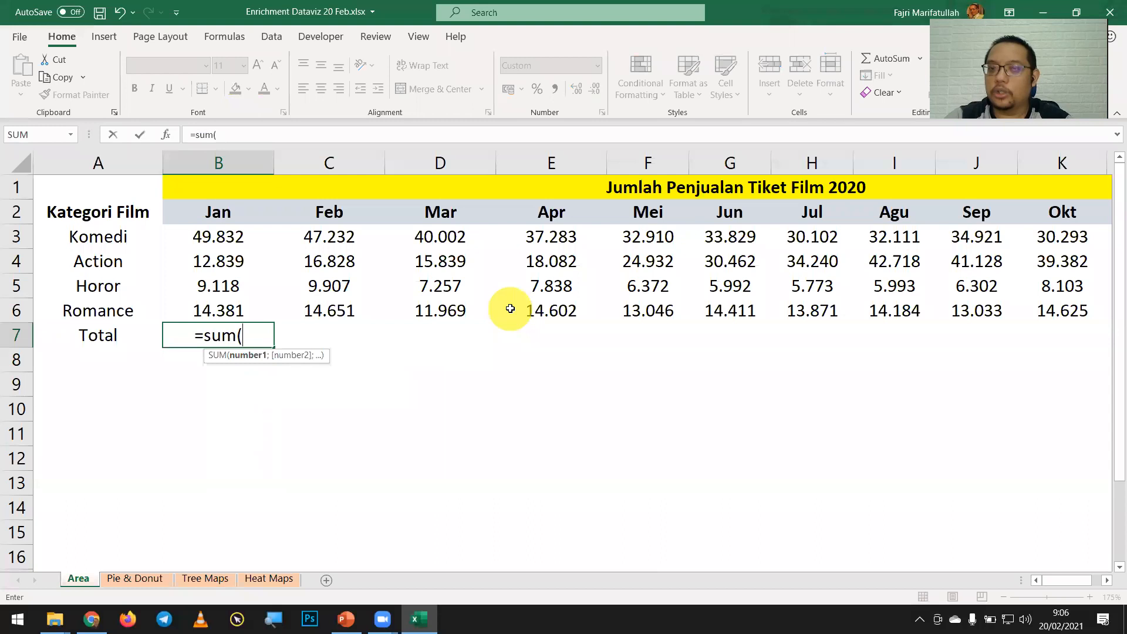
key(Up)
key(shift+Up)
key(shift+Up)
key(shift+Up)
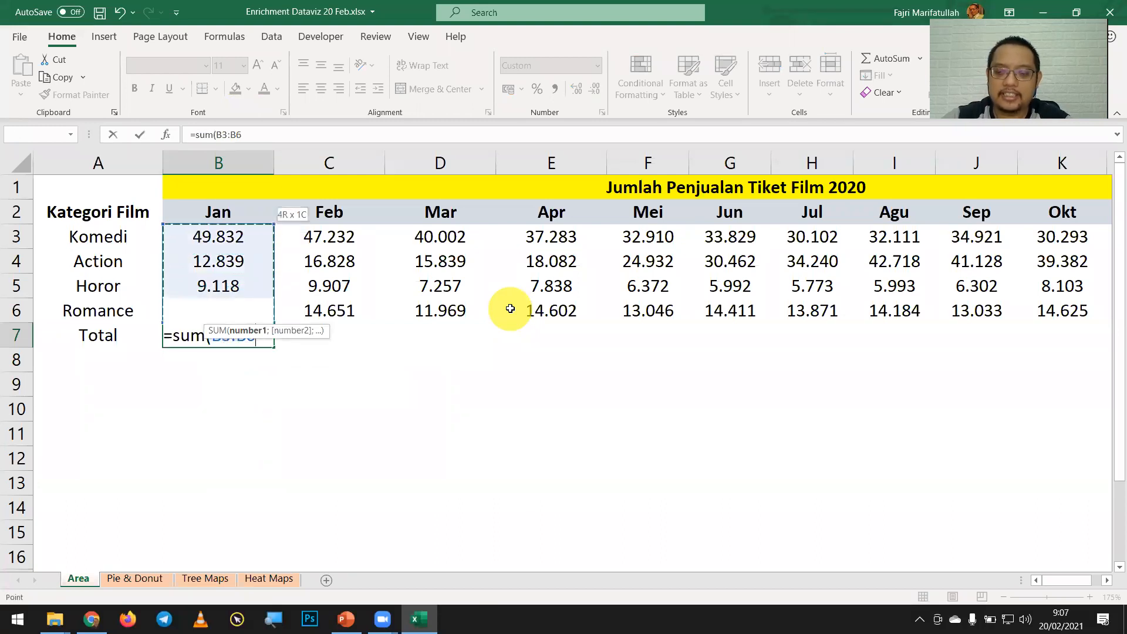
key(Return)
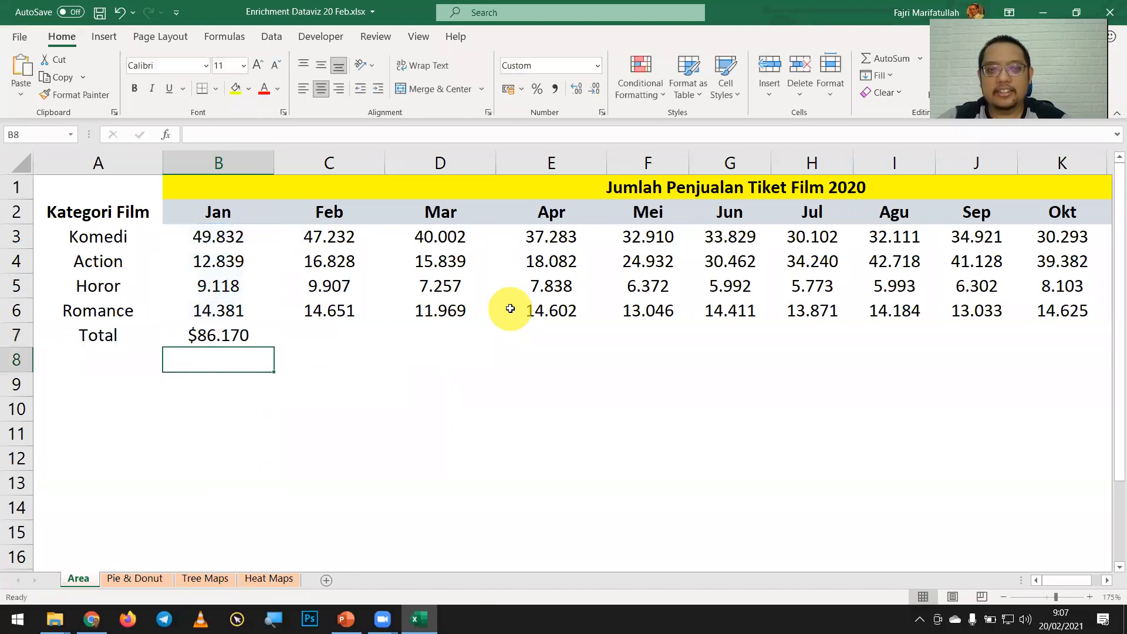
Copy the number formatting of B6 onto the January total in B7
key(Up)
key(Up)
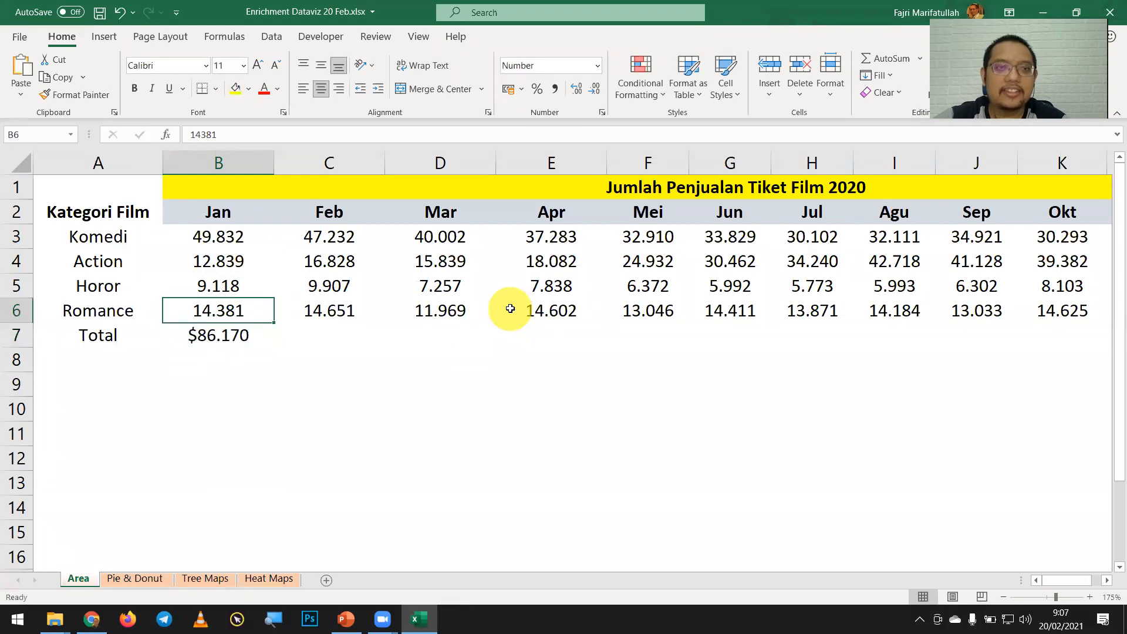
click(68, 90)
key(Down)
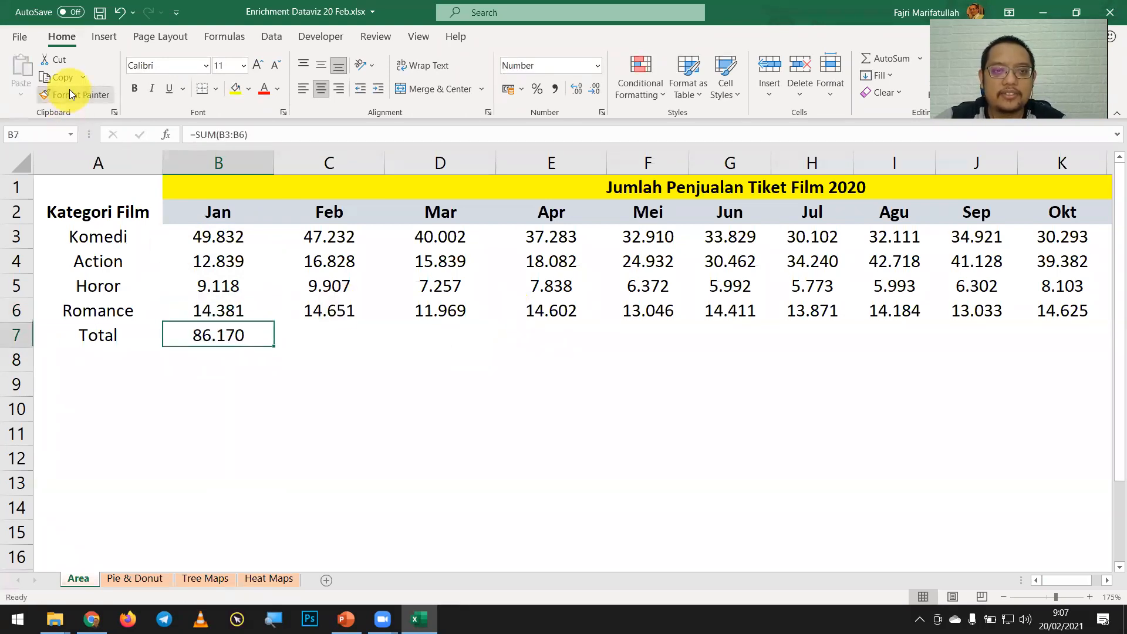
Review the SUM formula in B7 and the January range B3:B6 it adds up
key(Up)
key(Down)
key(F2)
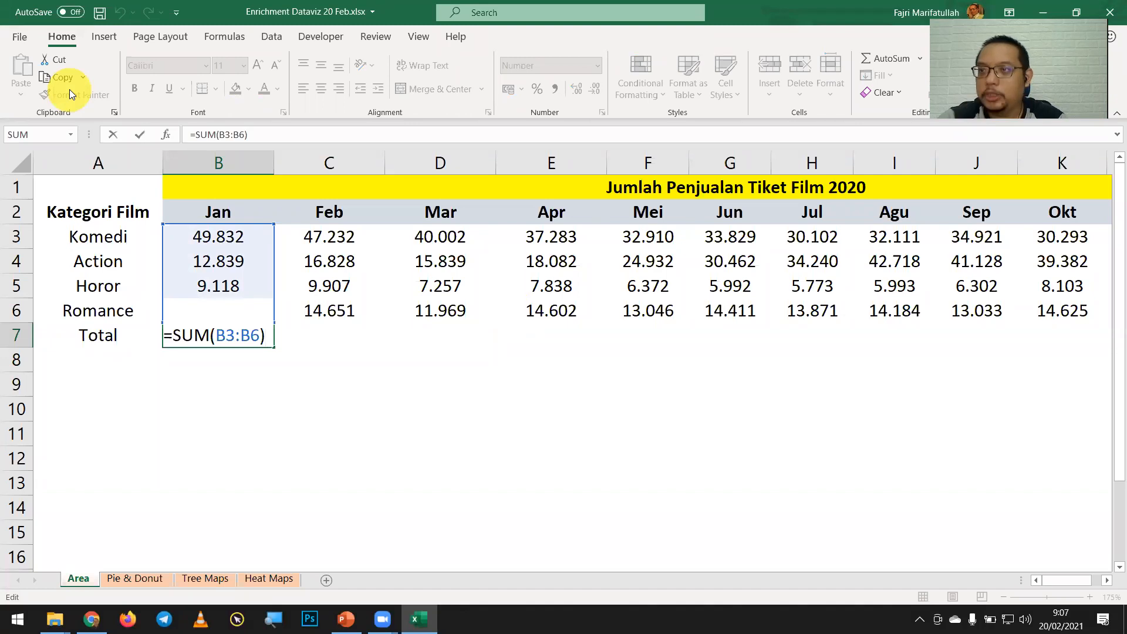
key(ctrl+Return)
key(Up)
key(Up)
key(Up)
key(Up)
key(Up)
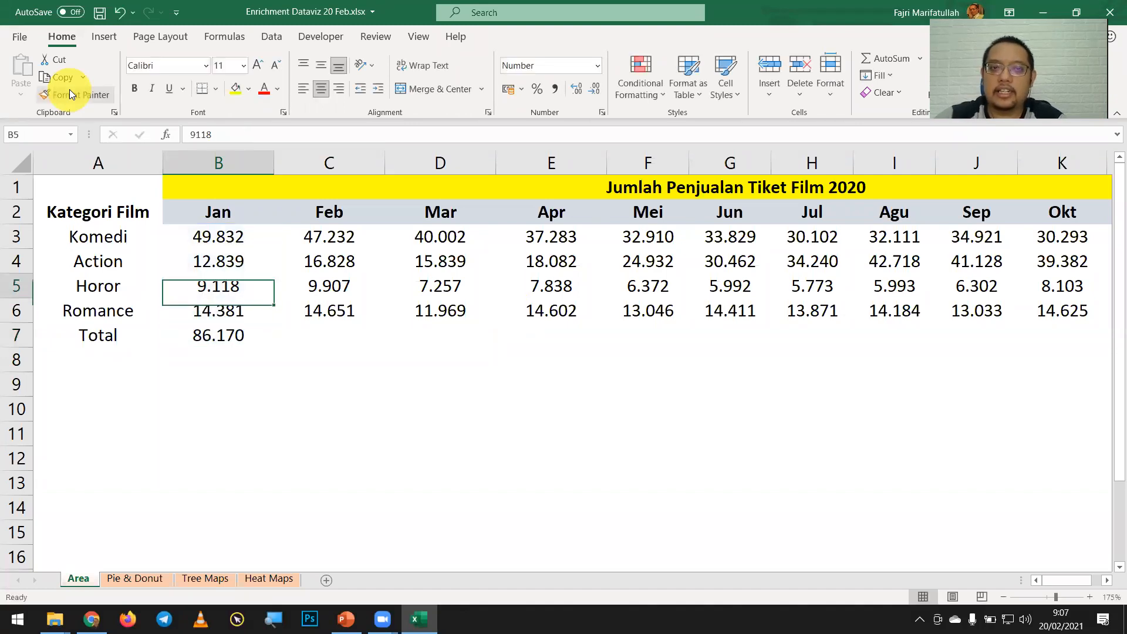
key(Down)
key(shift+Down)
key(shift+Down)
key(shift+Down)
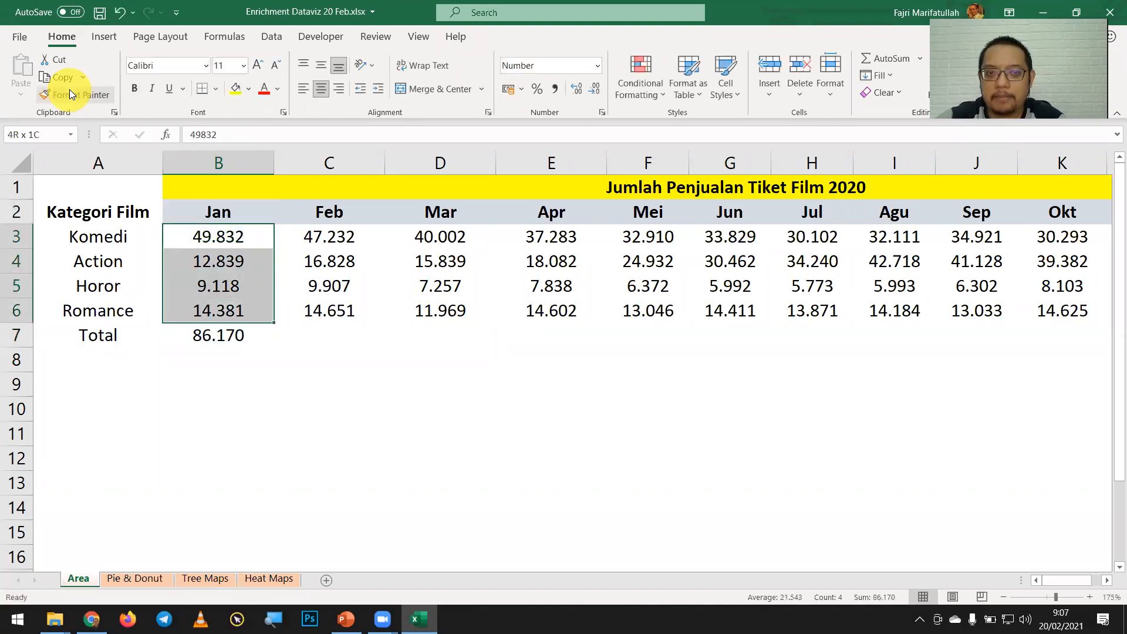
key(Down)
key(Down)
key(Down)
key(Down)
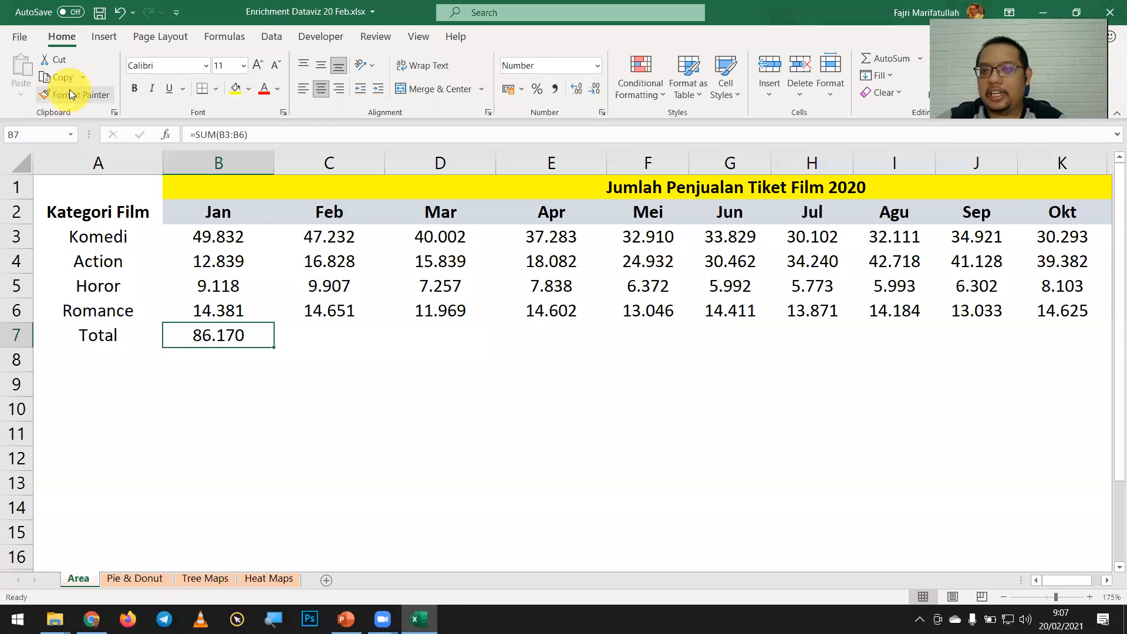
Copy the January total formula from B7 across C7:M7 for the months Feb to Des
key(ctrl+c)
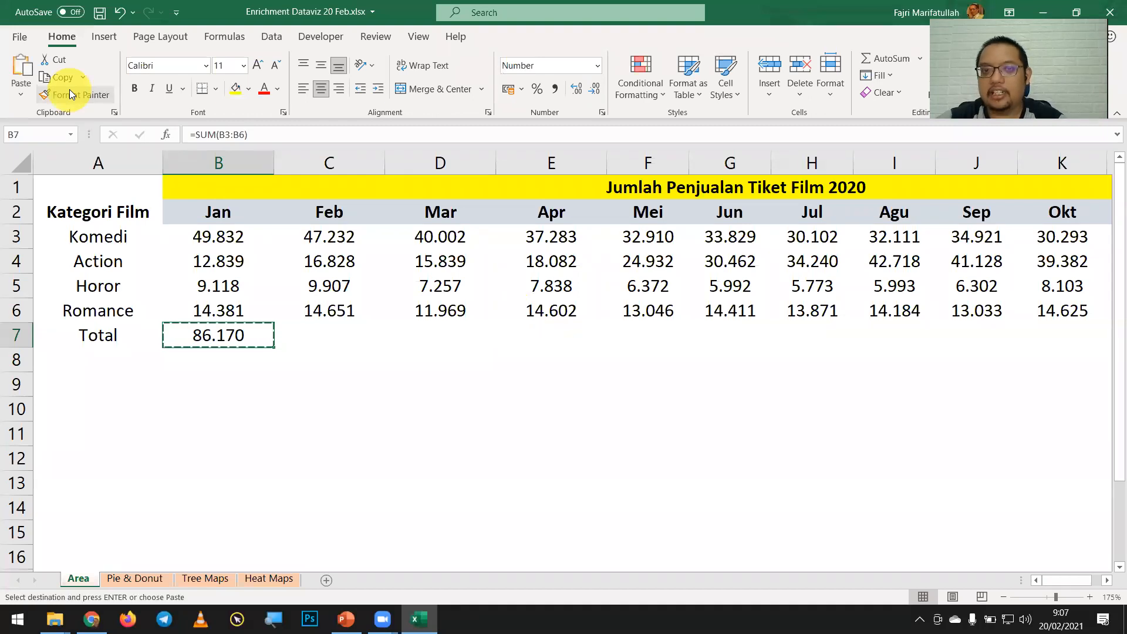
key(Right)
key(shift+Right)
key(shift+Right)
key(shift+Right)
key(shift+Right)
key(shift+Right)
key(shift+Right)
key(shift+Right)
key(shift+Right)
key(shift+Right)
key(shift+Right)
key(shift+Right)
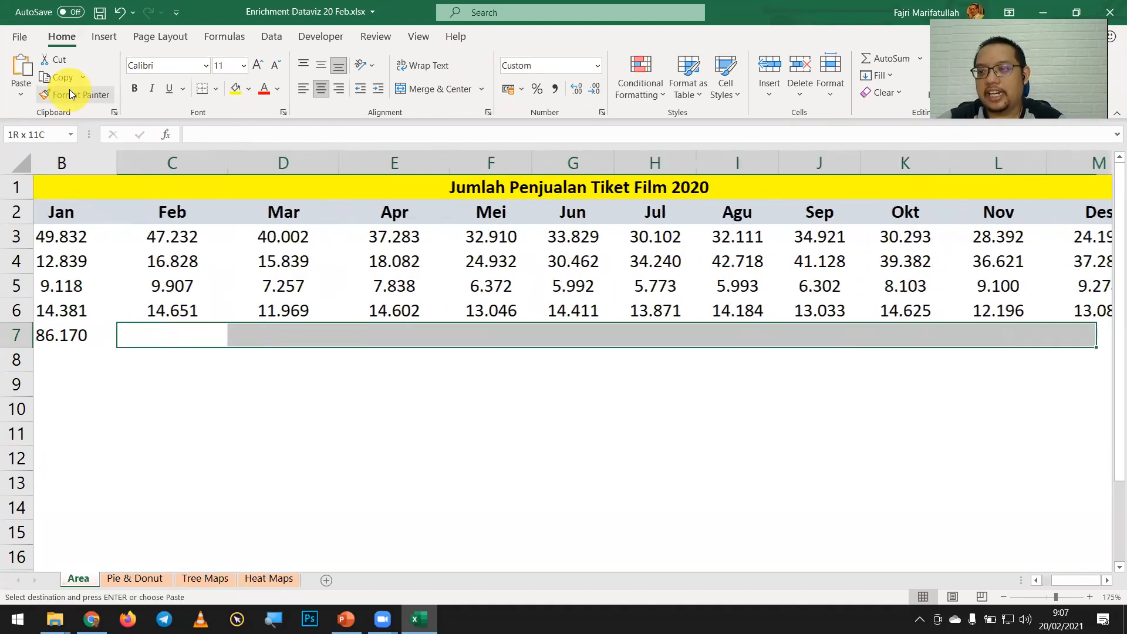
key(ctrl+v)
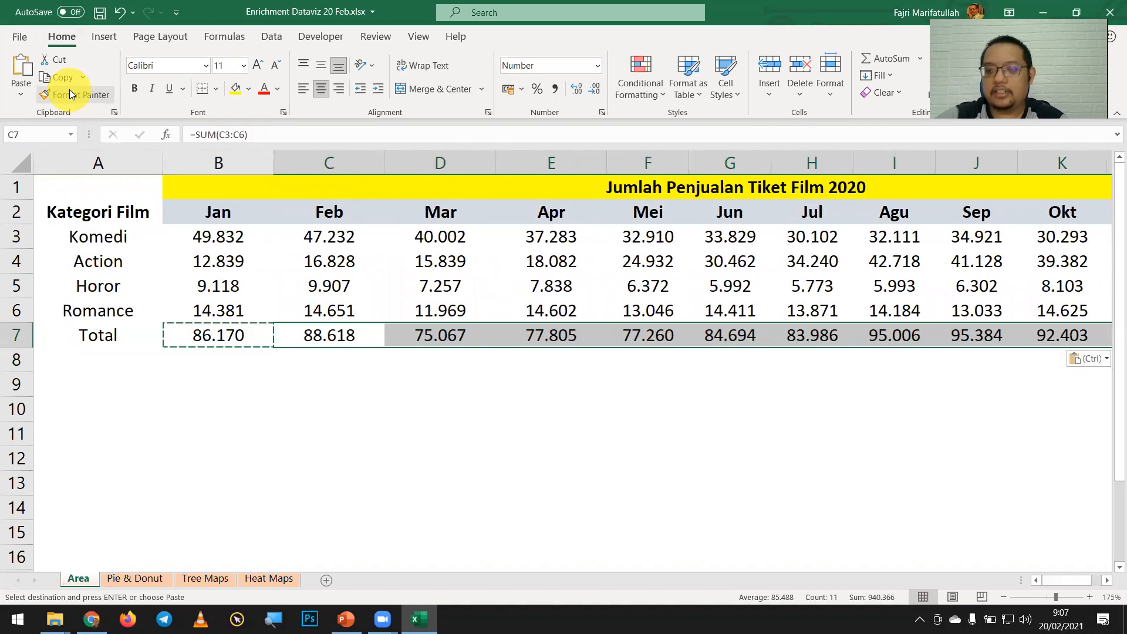
key(Home)
key(Escape)
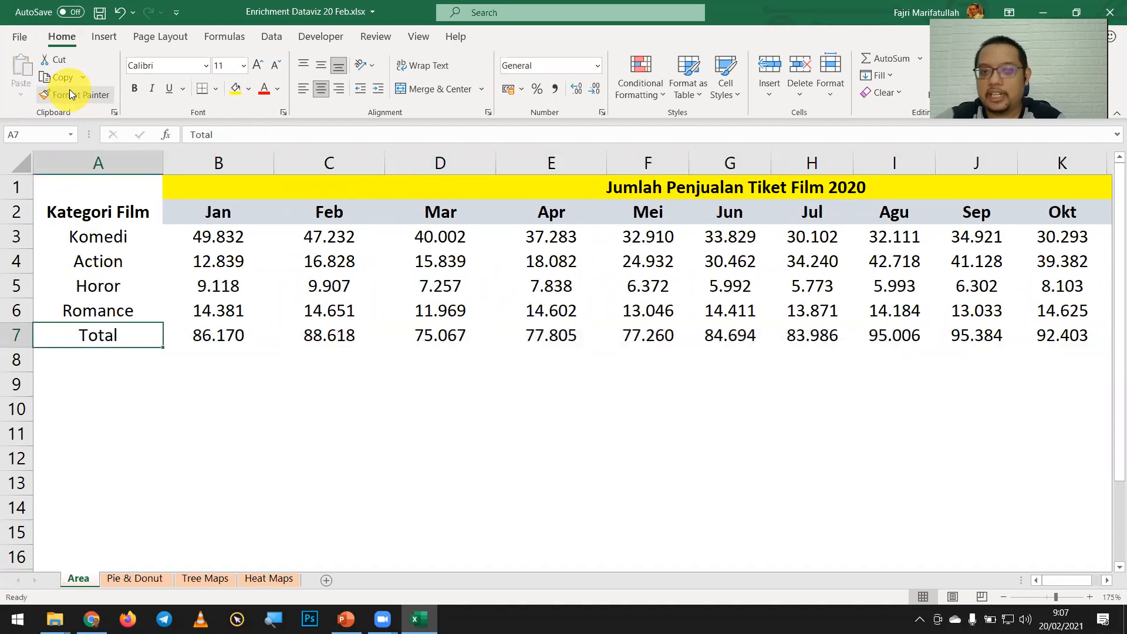
Enter a SUM formula in N3 that adds the Komedi sales for Jan to Des in B3:M3
ctrl+scroll(346, 237, down, 1)
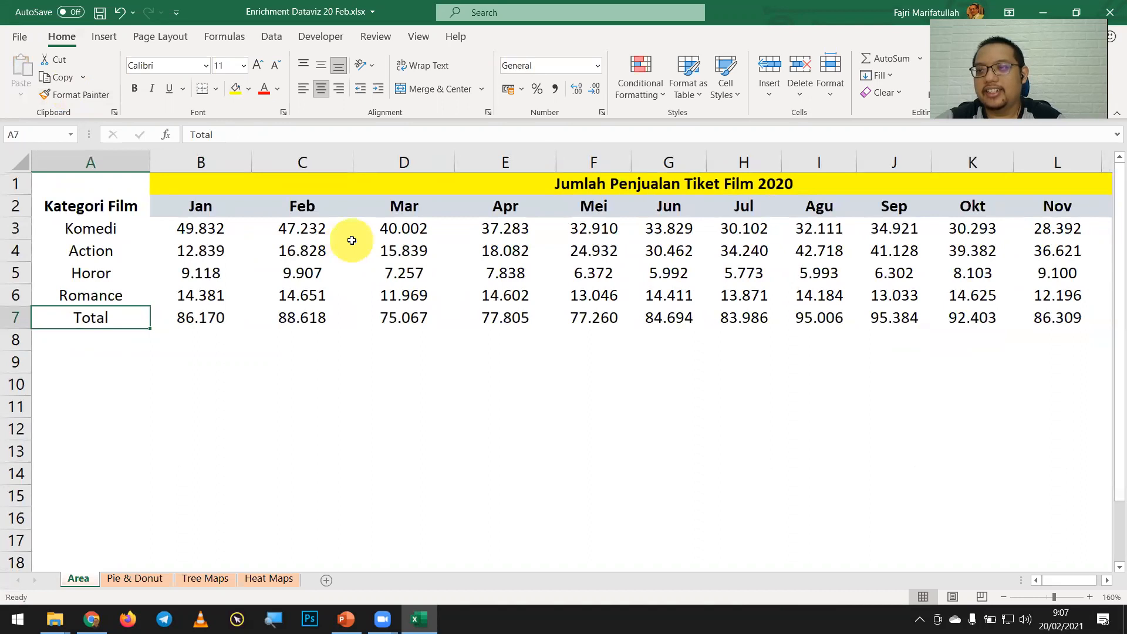
click(410, 257)
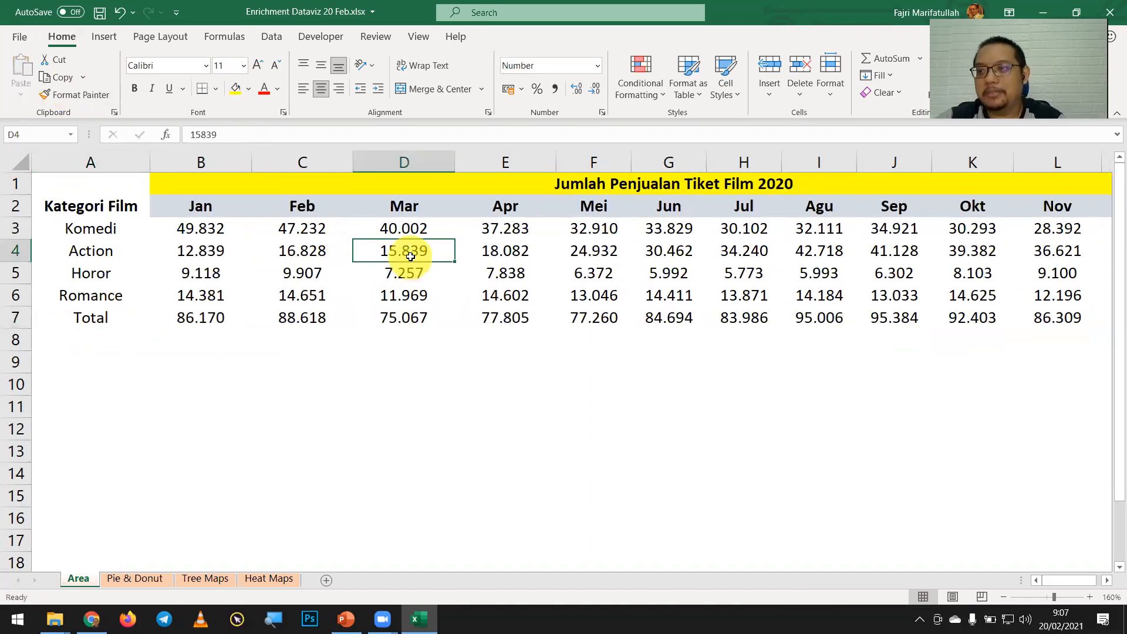
key(ctrl+Right)
key(Right)
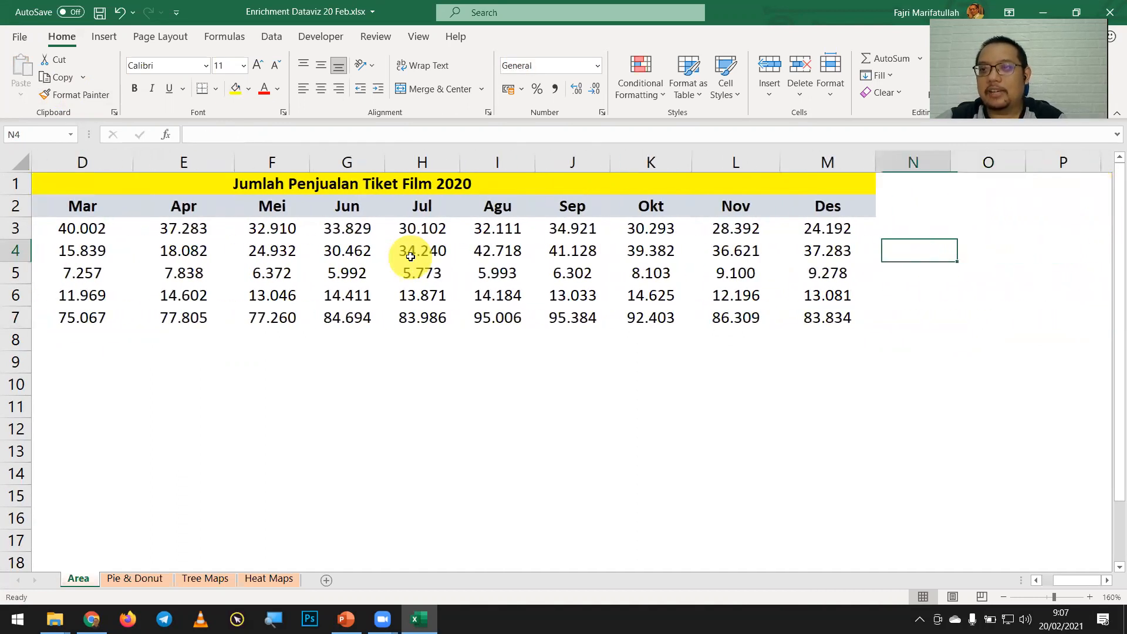
key(Up)
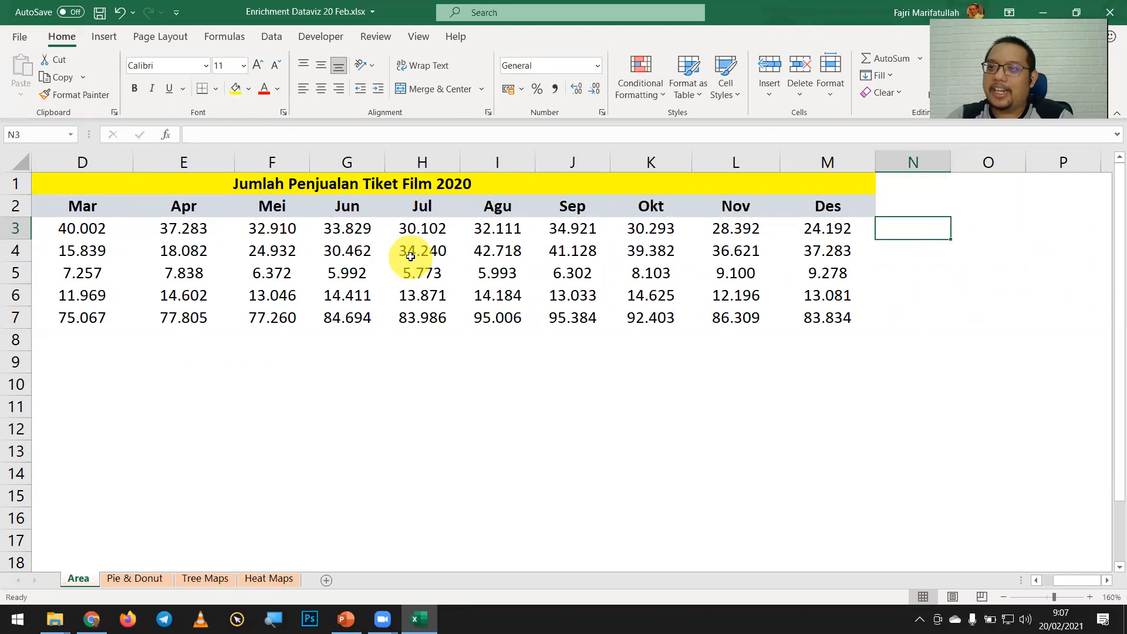
text(=sum()
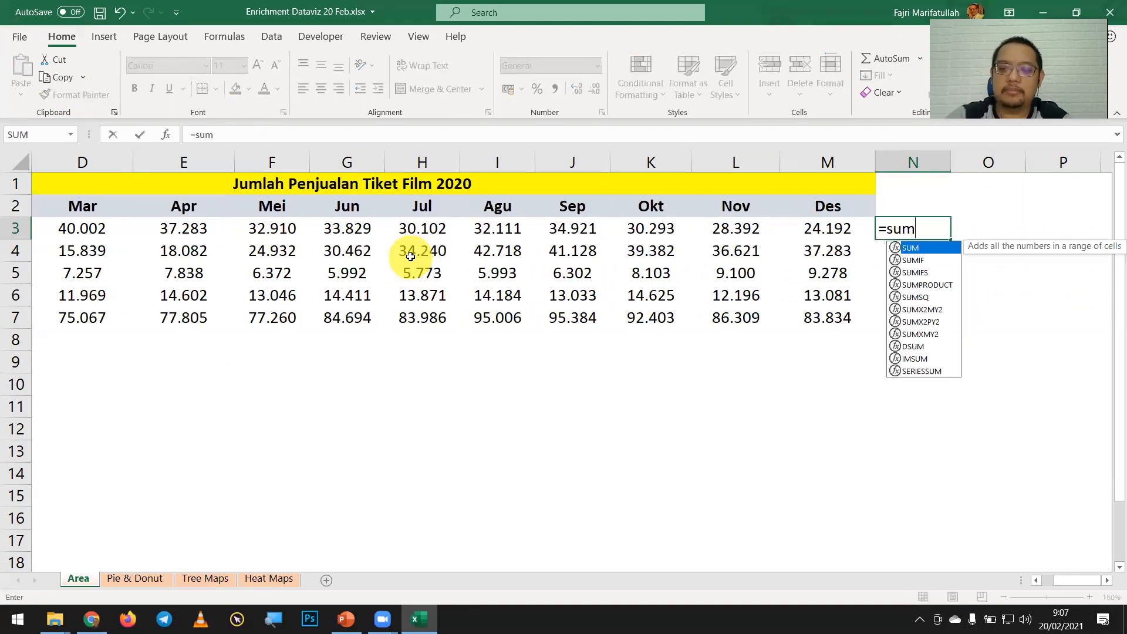
key(Left)
key(ctrl+shift+Left)
key(Return)
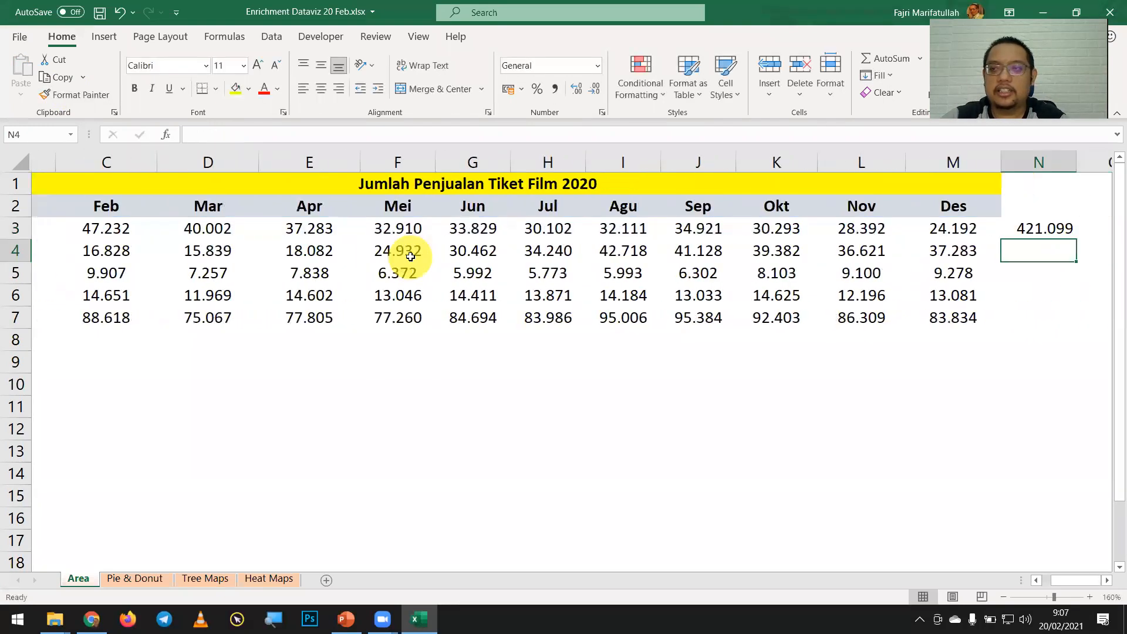
Copy the Komedi total formula from N3 down to N4:N6 for Action, Horor and Romance
key(Up)
key(Down)
key(shift+Down)
key(shift+Down)
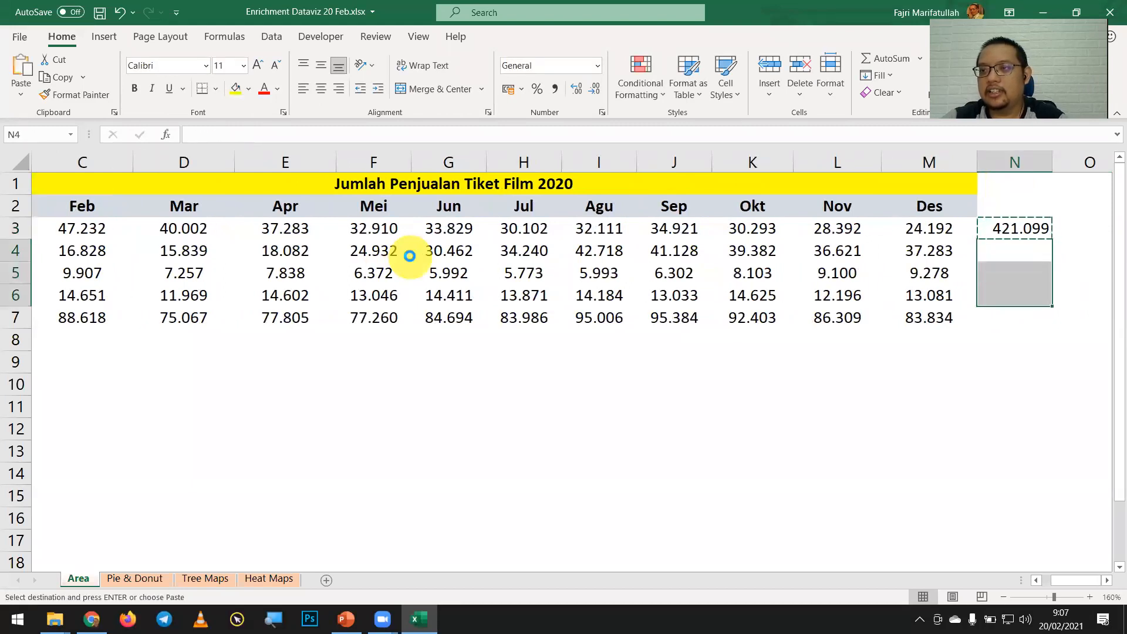
key(alt+equal)
key(Down)
key(Down)
key(Down)
key(Down)
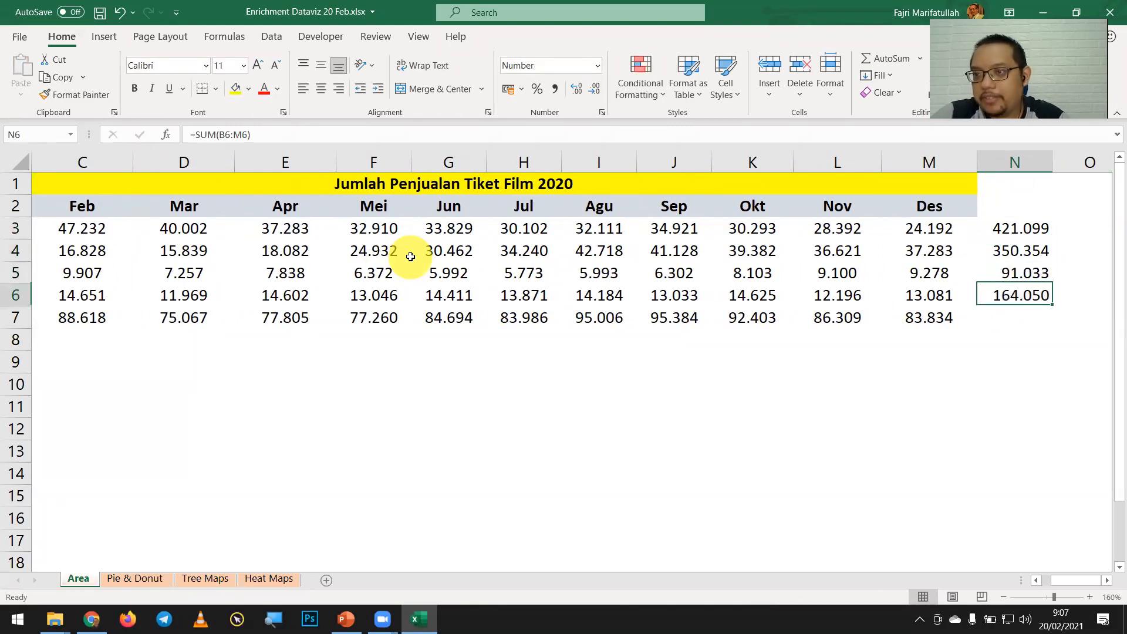
Enter a SUM formula in M8 that adds the monthly totals in B7:M7
key(Left)
key(Up)
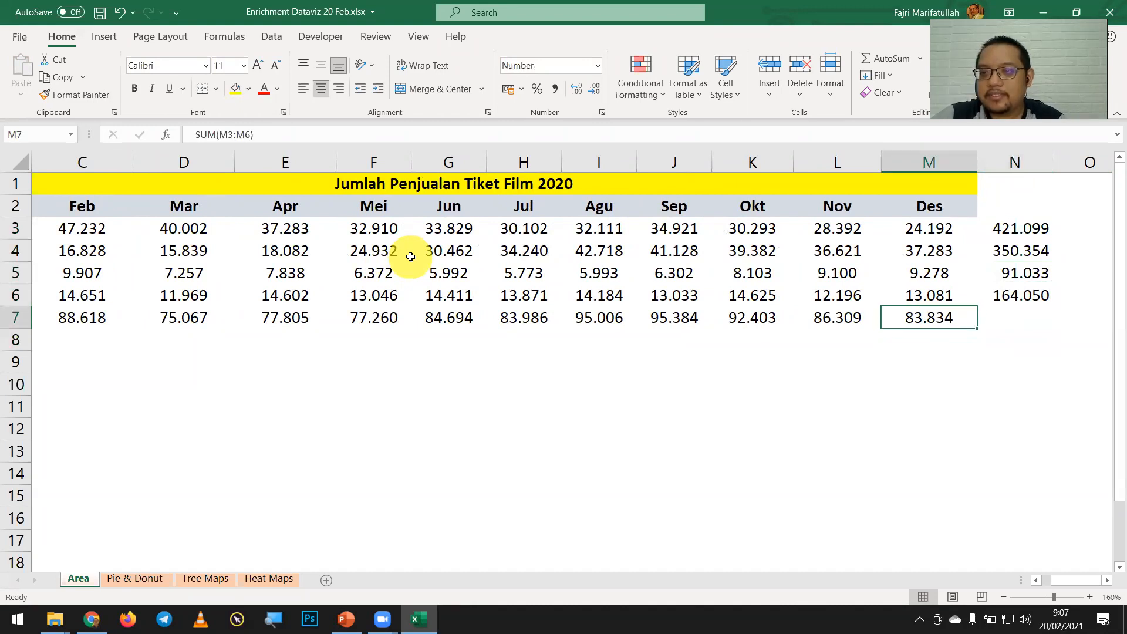
key(Down)
text(=sum()
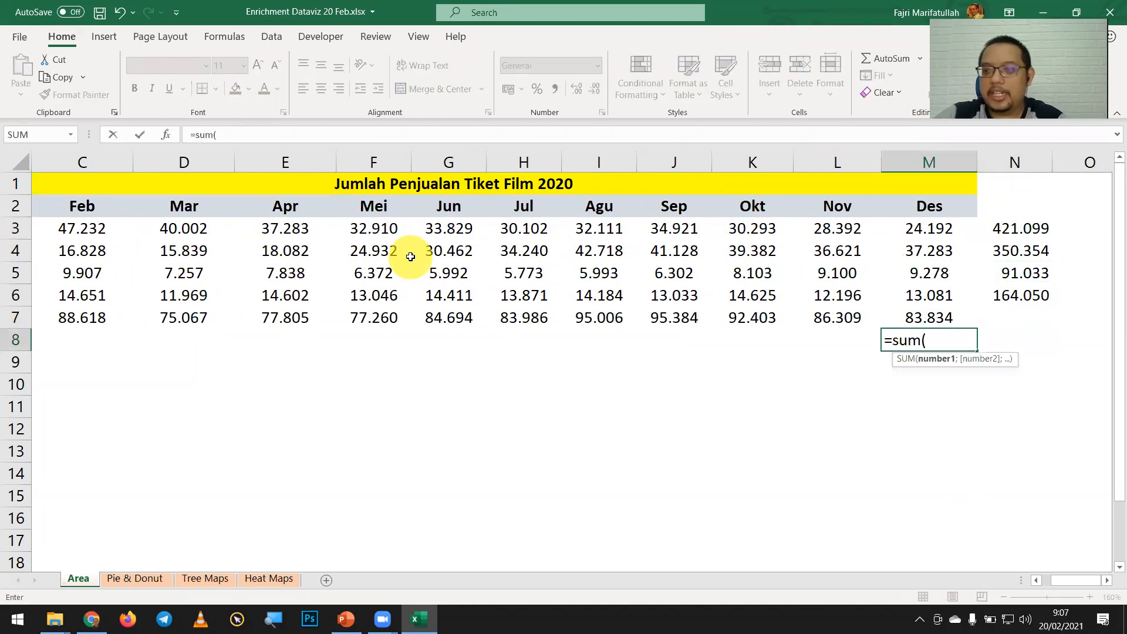
key(Up)
key(ctrl+shift+Left)
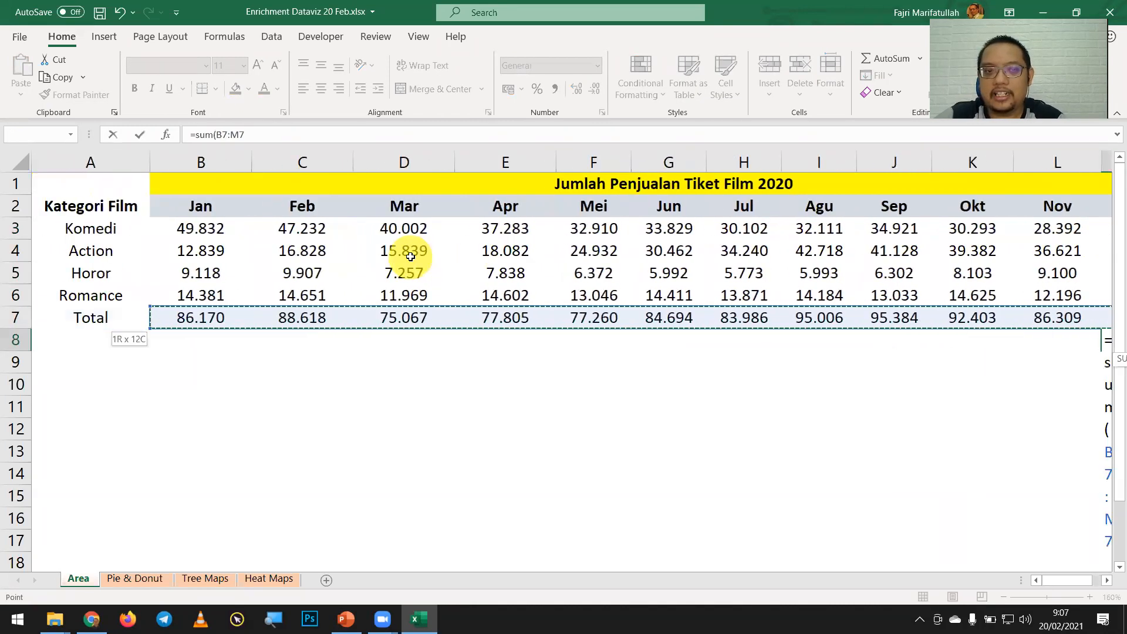
key(Return)
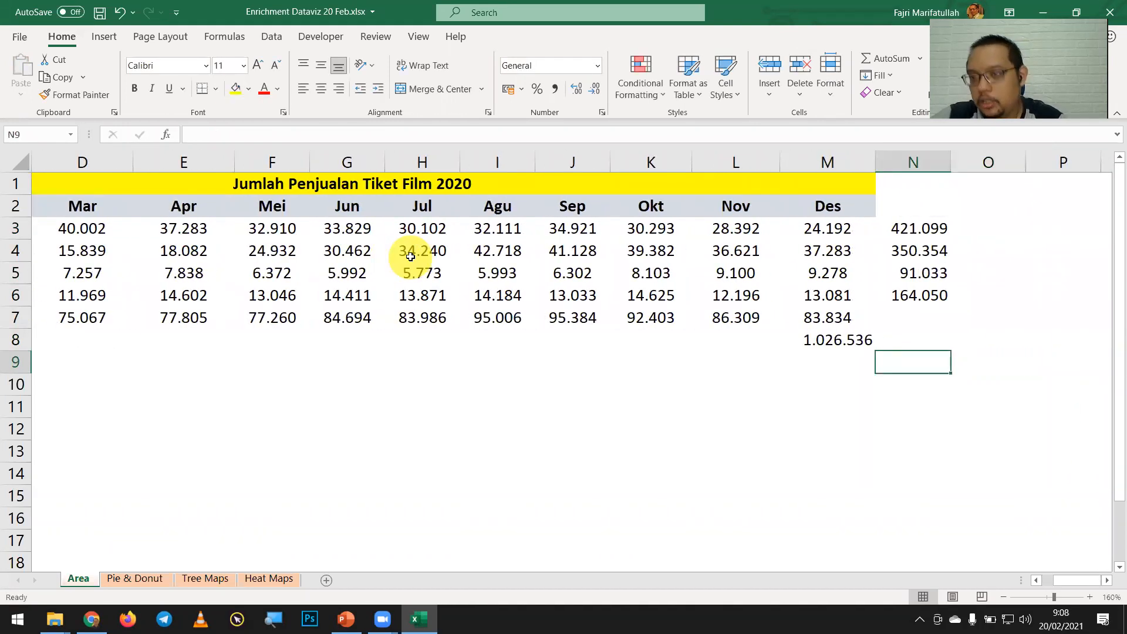
Enter a SUM formula in O6 that adds the category totals in N3:N6 as a cross-check
key(Right)
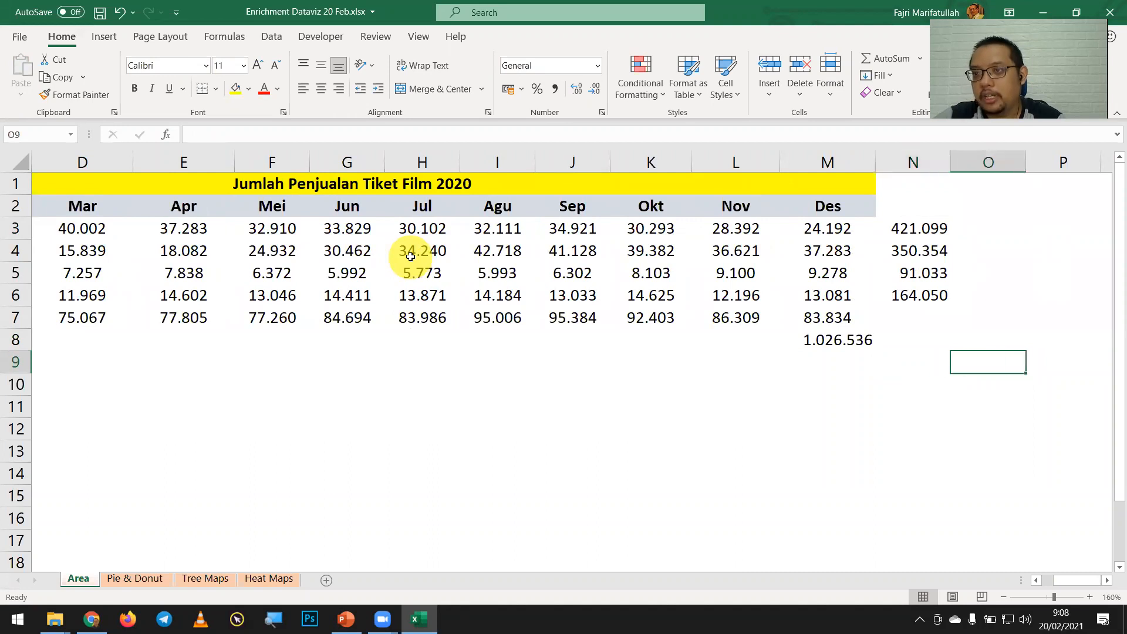
key(Up)
key(Up)
key(Up)
text(=sum()
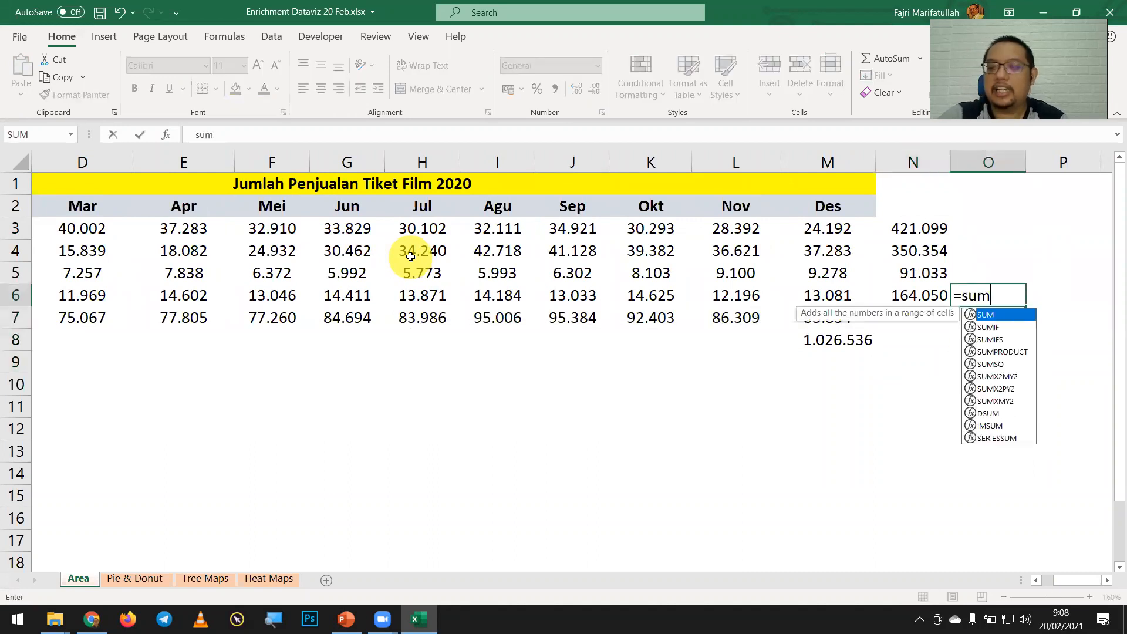
key(Left)
key(shift+Up)
key(shift+Up)
key(shift+Up)
key(Return)
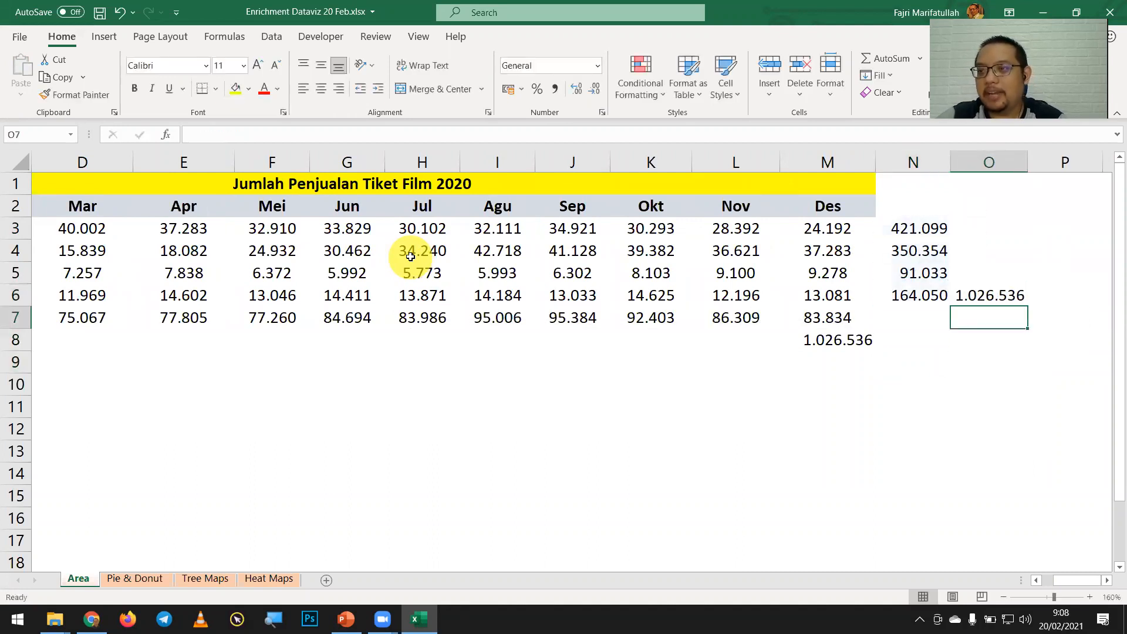
Fill both grand total cells, O6 and M8, with light green
ctrl+click(842, 339)
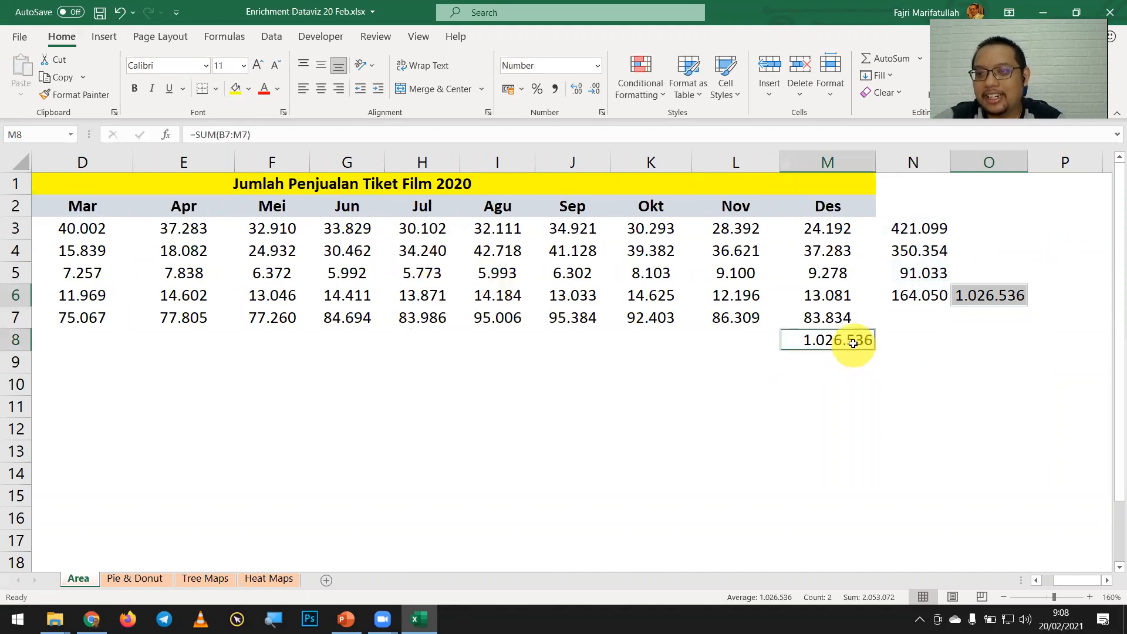
click(249, 88)
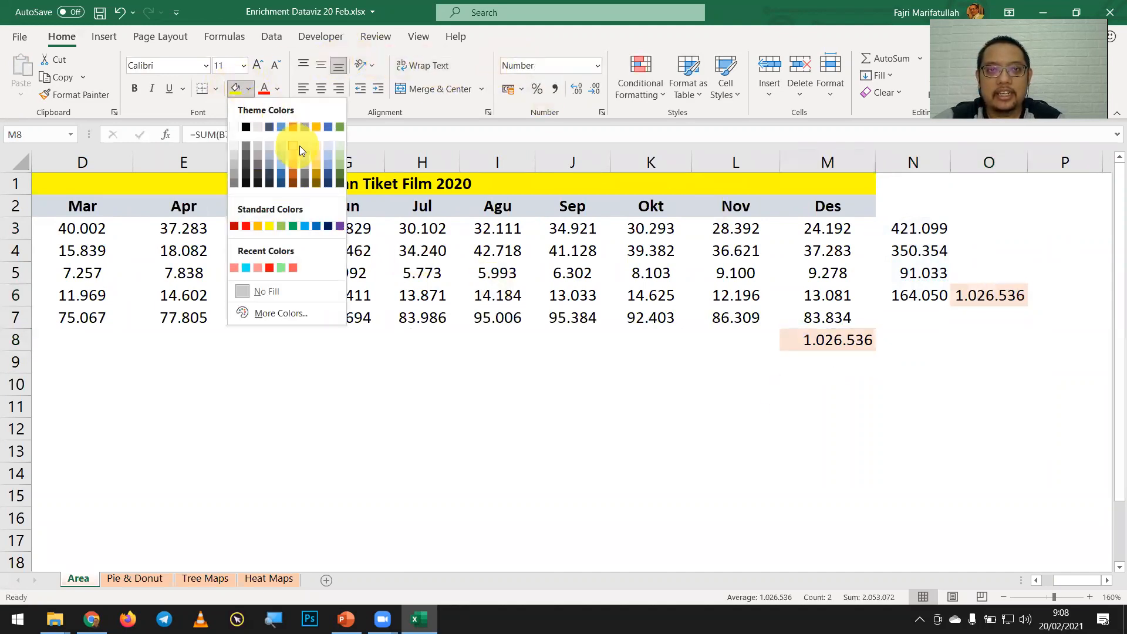
click(340, 155)
scroll(886, 355, up, 2)
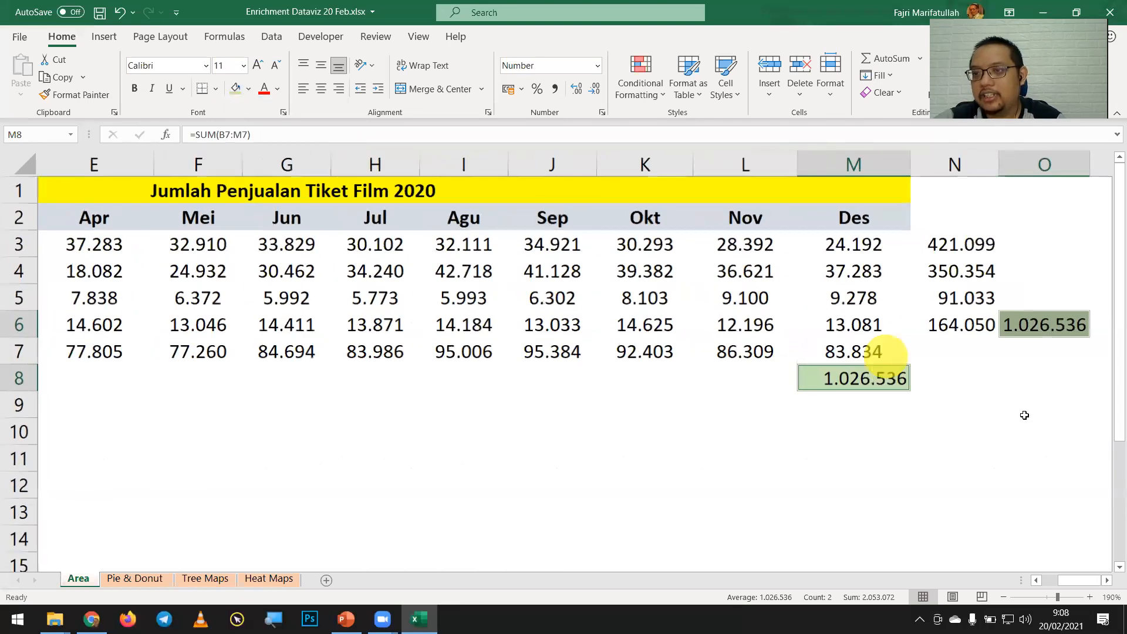
click(1023, 415)
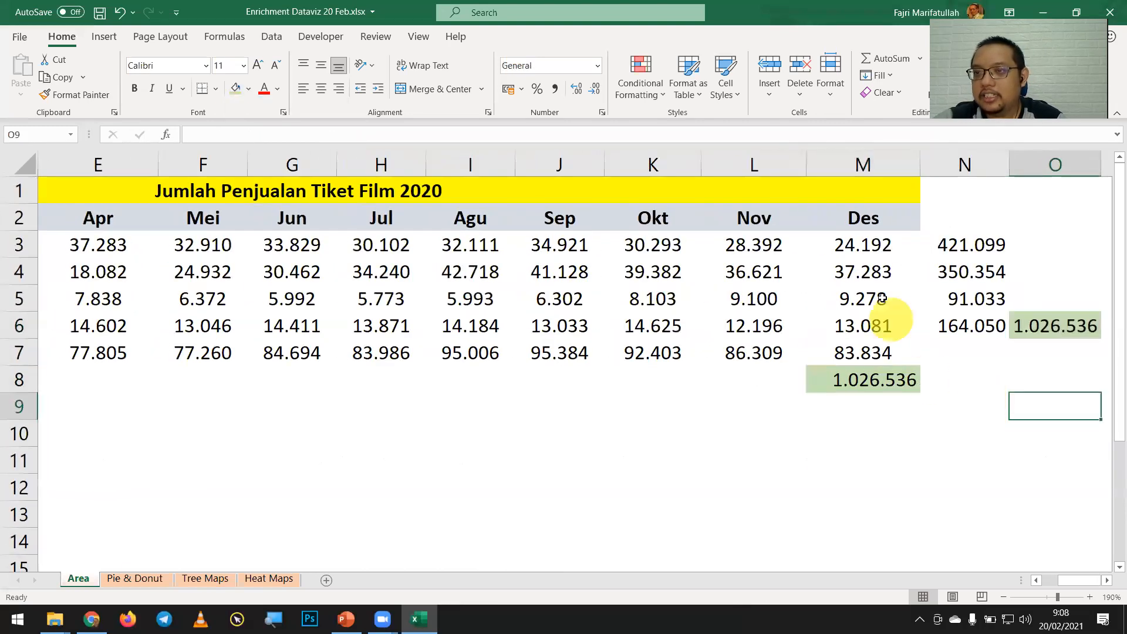
Clear the grand totals and their green fill by pasting the blank cell O8 over O6 and M8
click(873, 352)
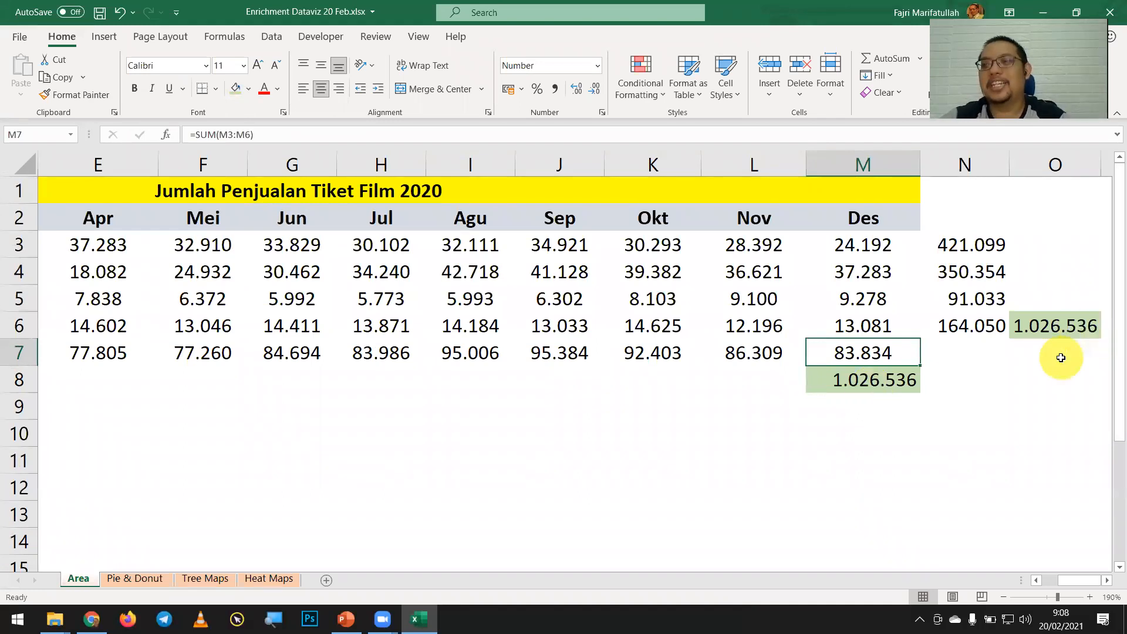
key(Down)
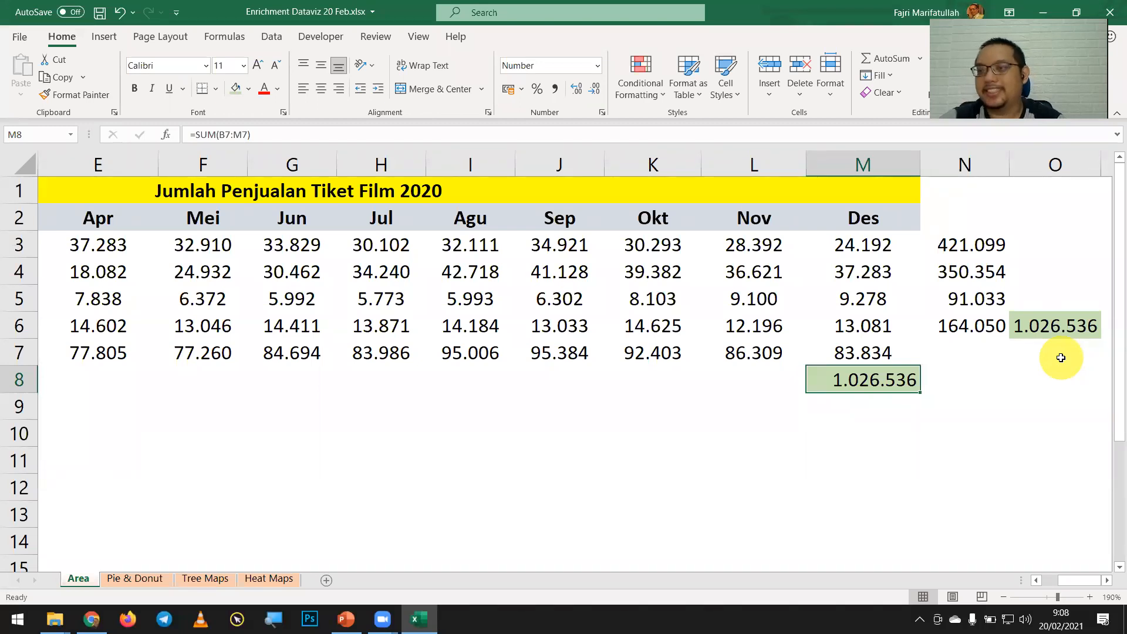
click(1061, 380)
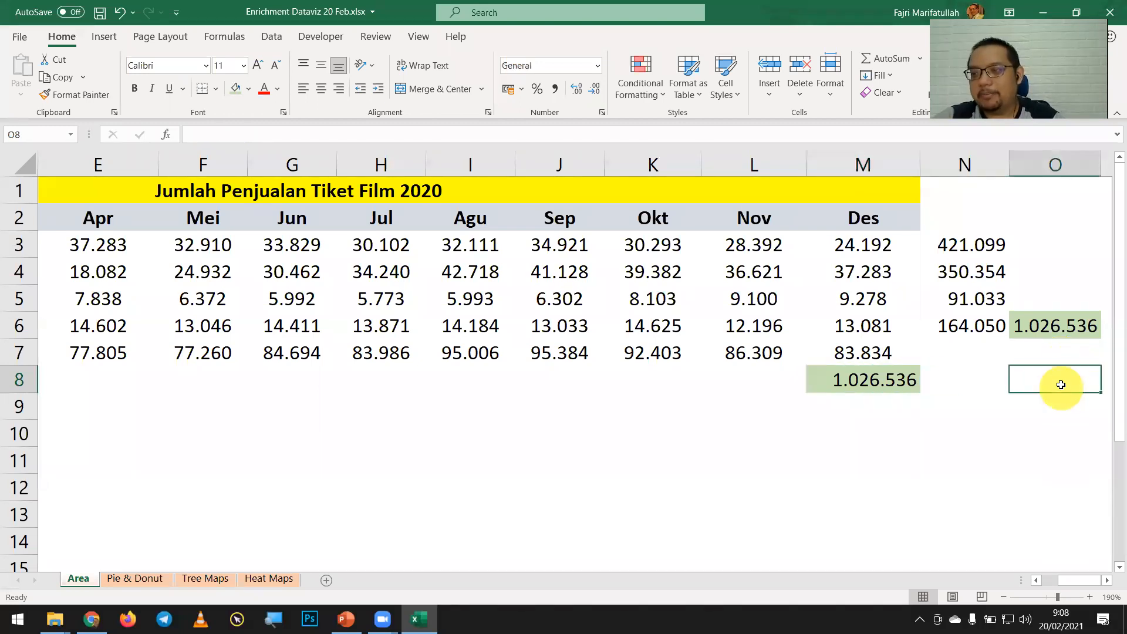
key(ctrl+c)
click(1063, 332)
key(ctrl+v)
click(891, 380)
key(Return)
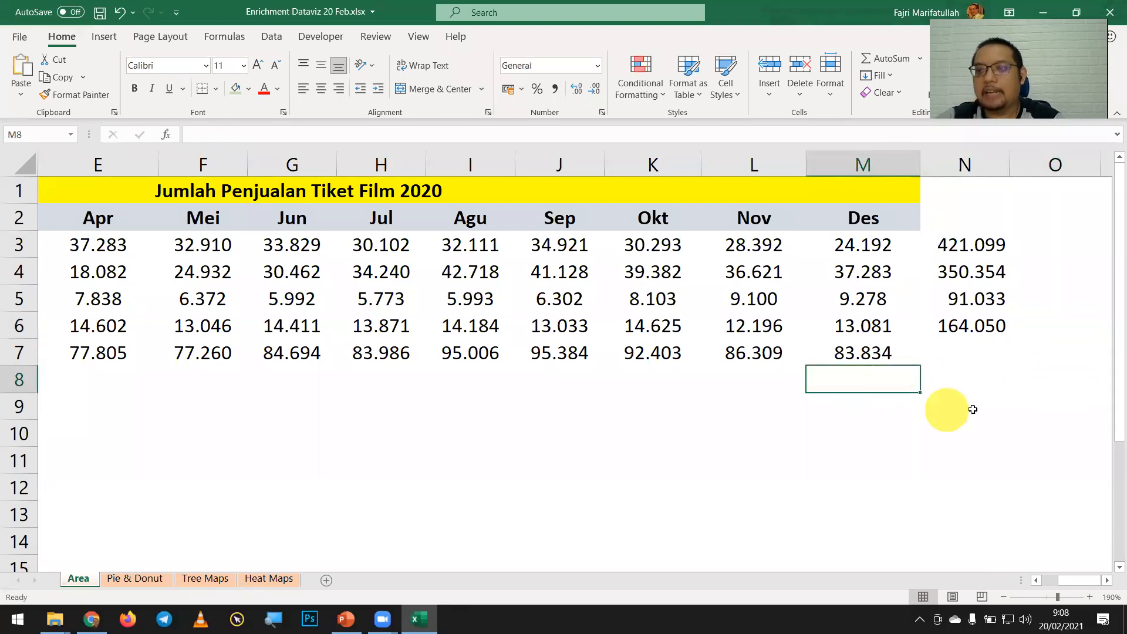
Highlight the film sales data in A2:M6 without the Total row, then deselect it
click(981, 408)
key(Home)
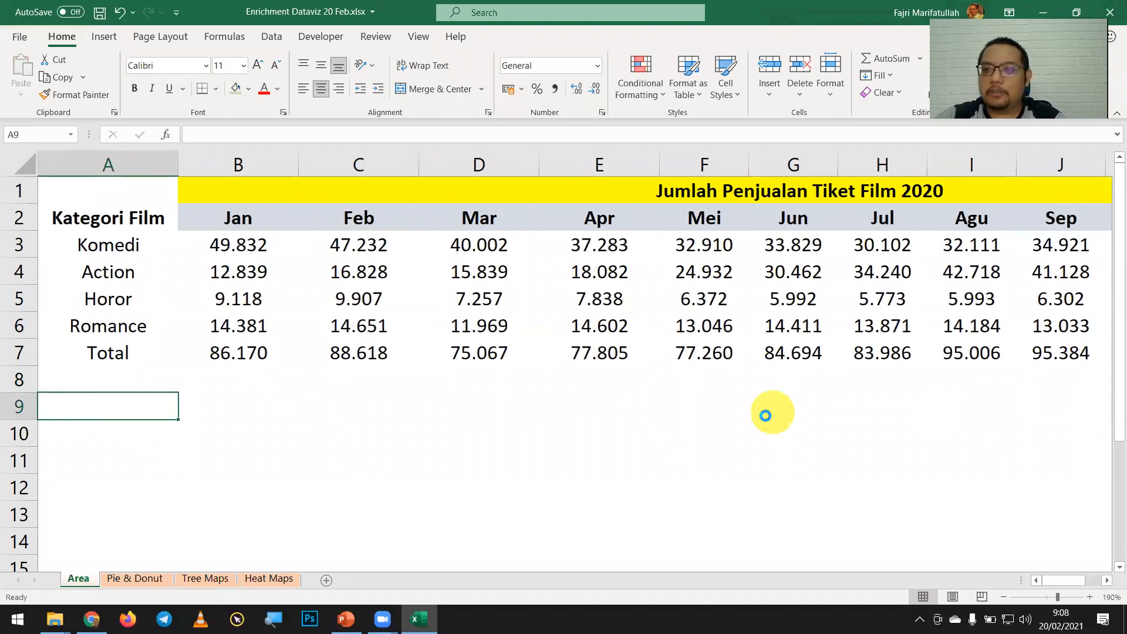
scroll(764, 418, down, 2)
scroll(764, 419, down, 1)
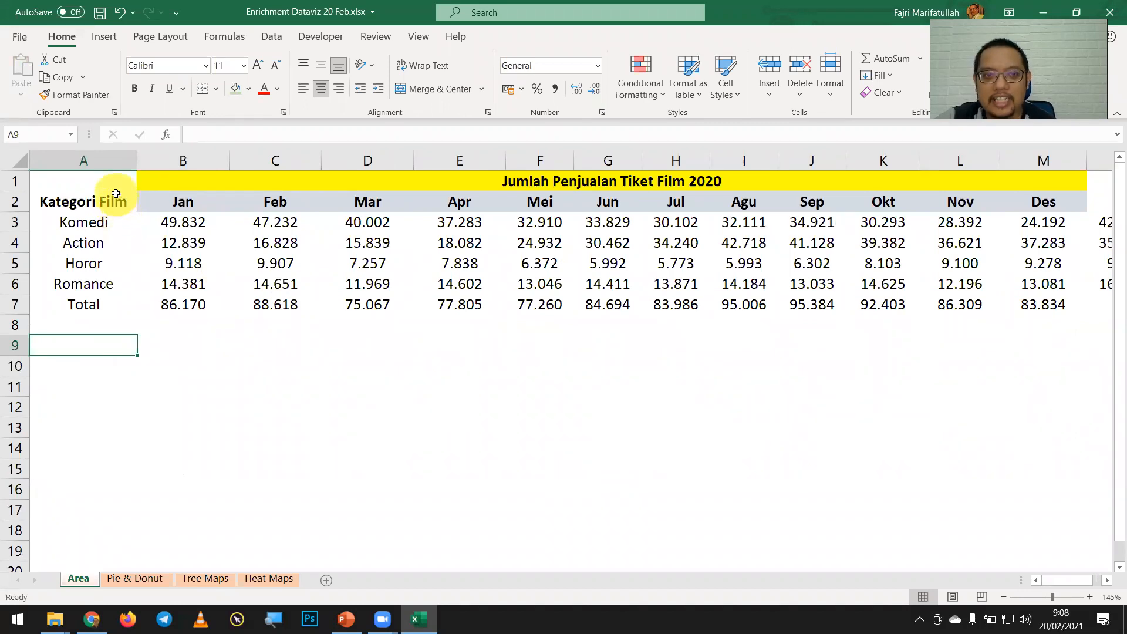
drag(114, 195, 1037, 282)
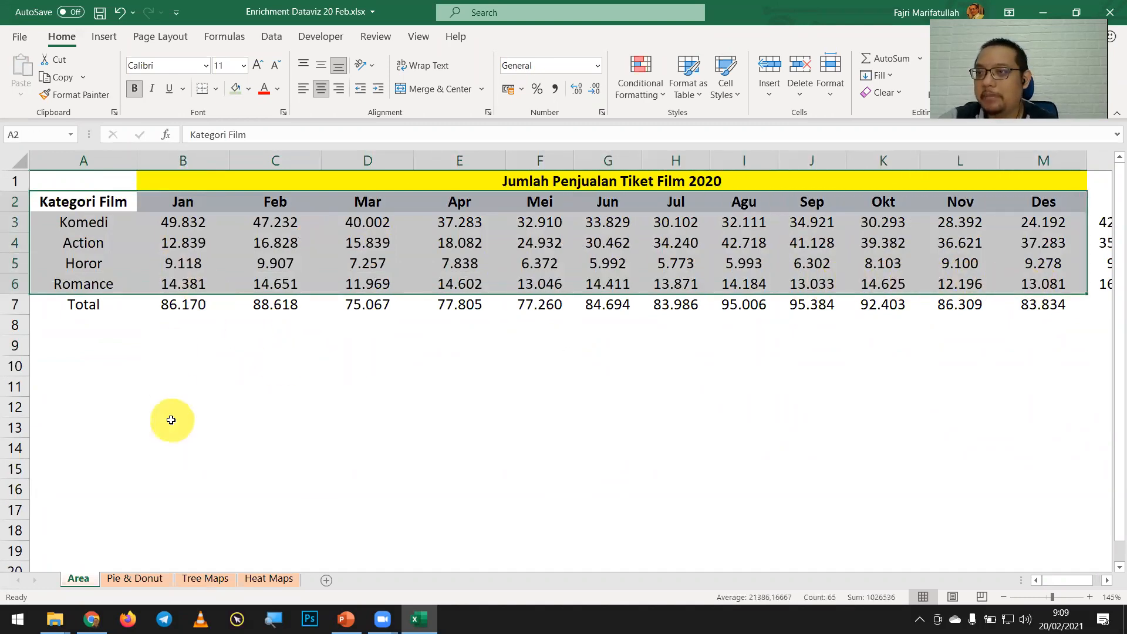
click(180, 464)
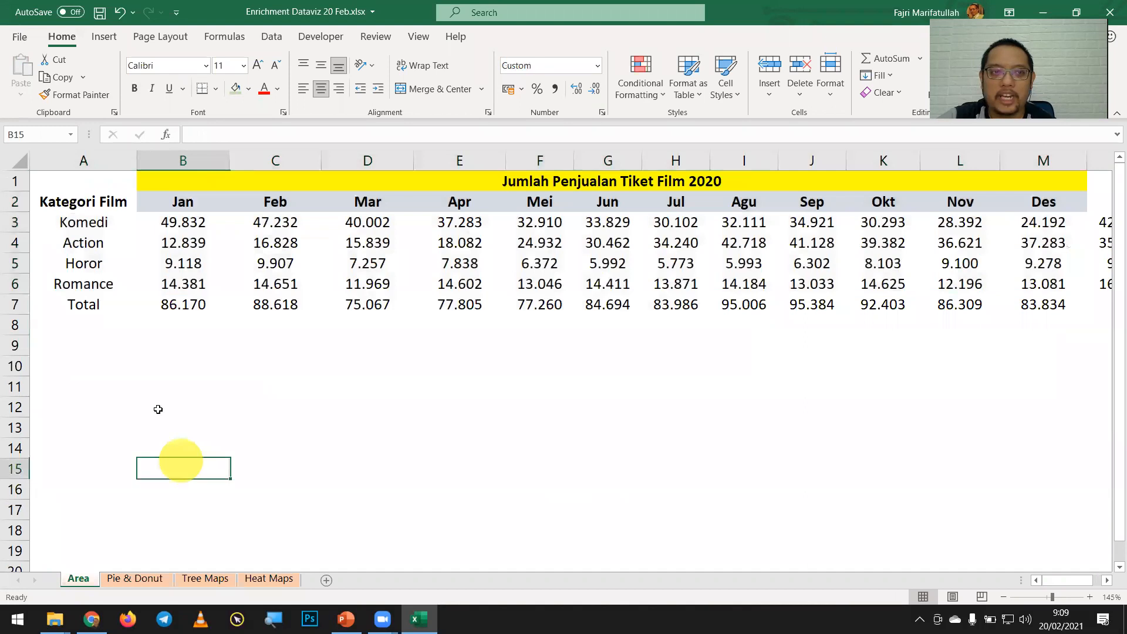
Select the chart data from the Kategori Film header through the Romance row and the Des column (A2:M6)
click(93, 203)
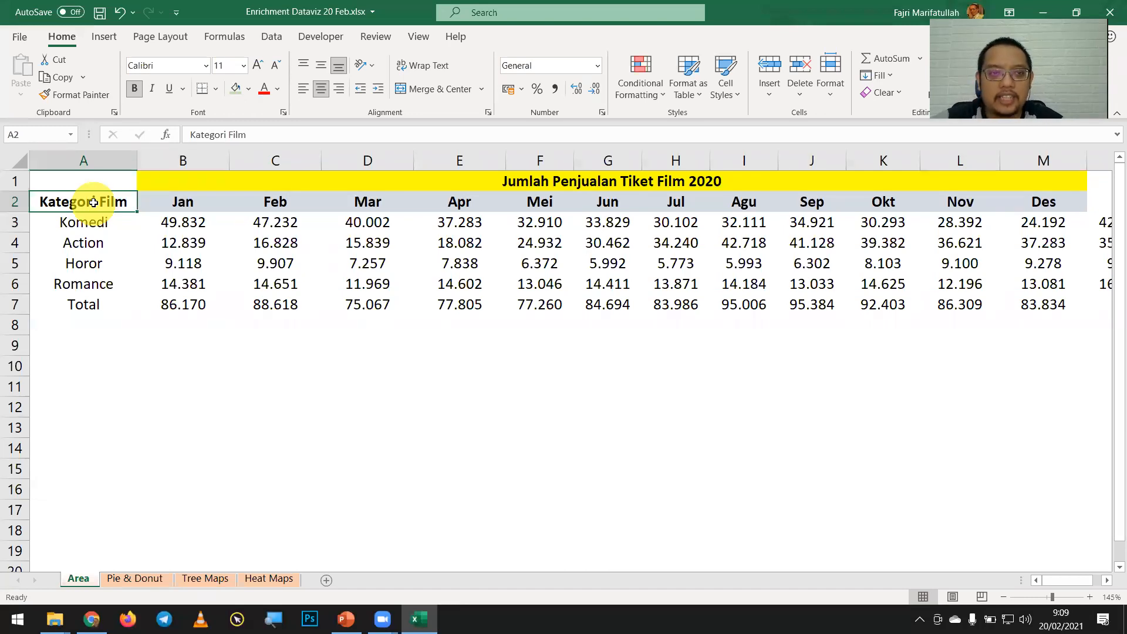
key(shift+Down)
key(shift+Down)
key(shift+Down)
key(shift+Down)
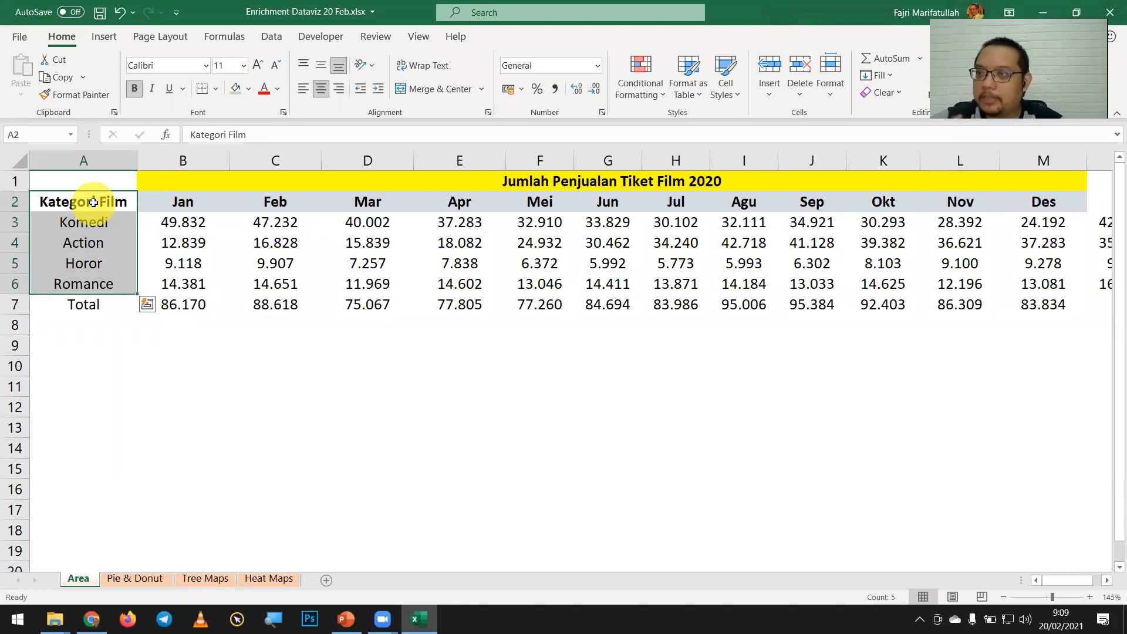
key(shift+Right)
key(shift+Right)
key(shift+Right)
key(shift+Right)
key(shift+Right)
key(shift+Right)
key(shift+Right)
key(shift+Right)
key(shift+Right)
key(shift+Right)
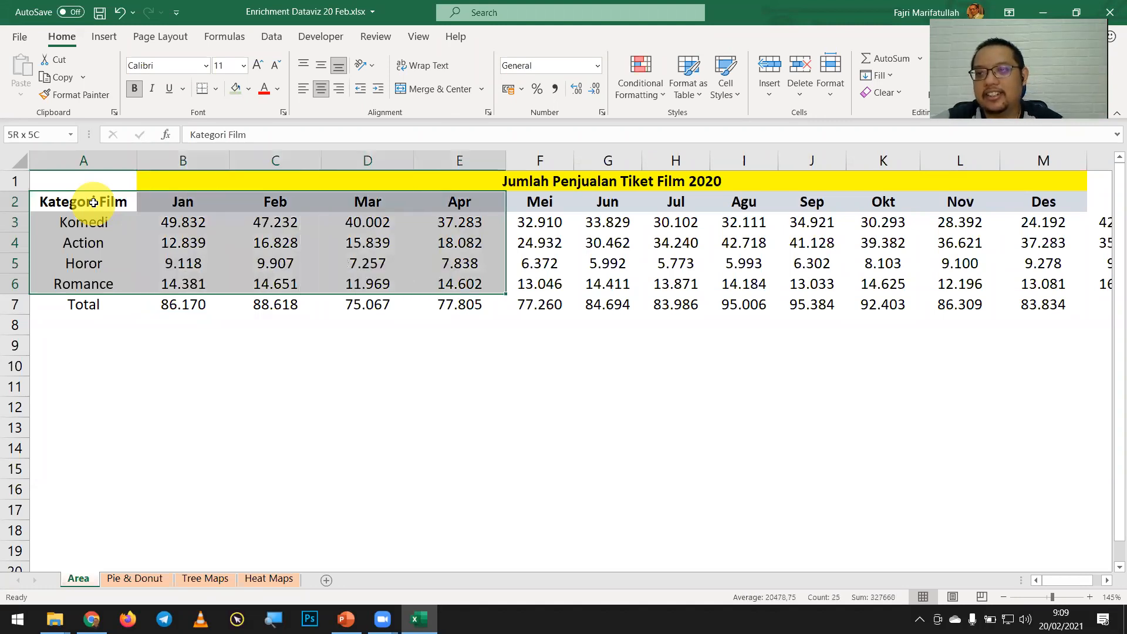
key(shift+Right)
key(shift+Right)
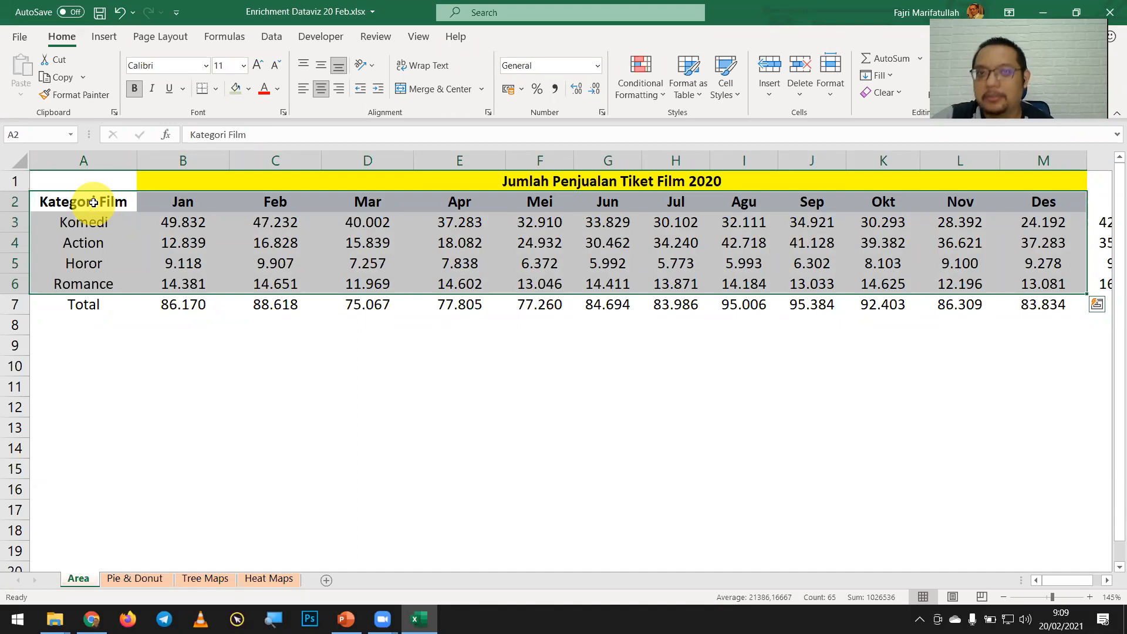
Display the commands for inserting charts and magnify the screen around them
click(105, 37)
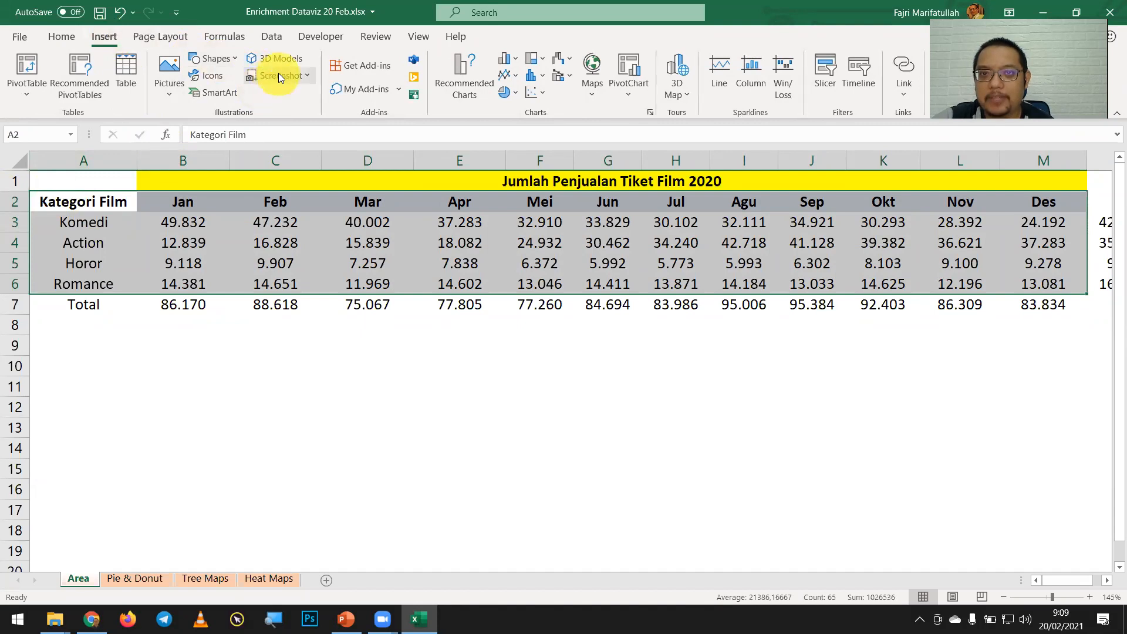
mouse_move(382, 619)
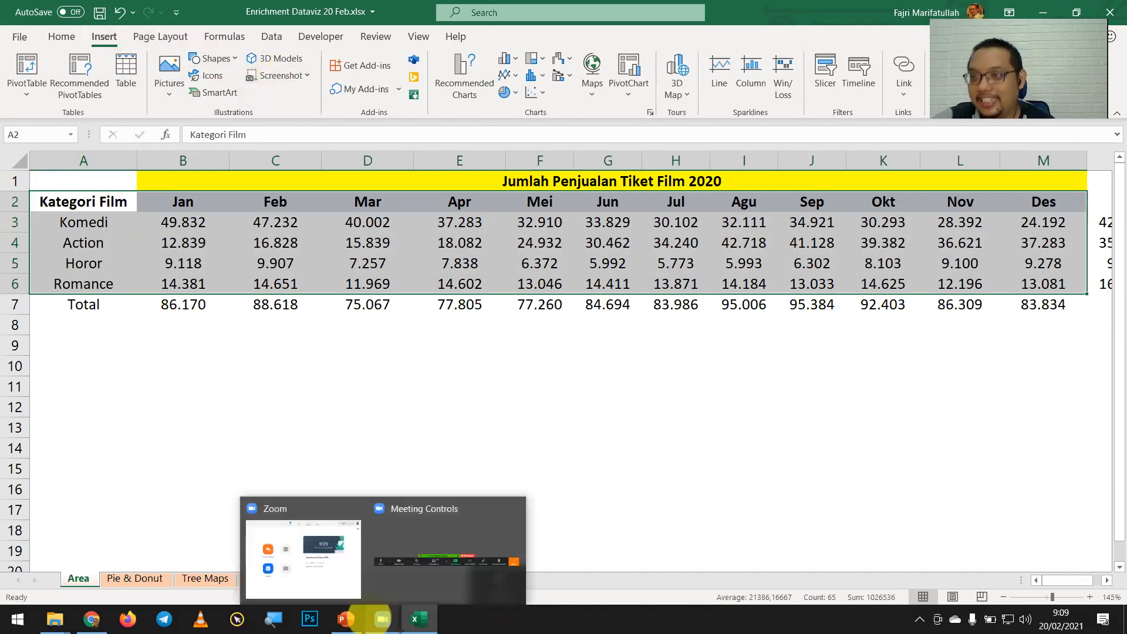
click(381, 620)
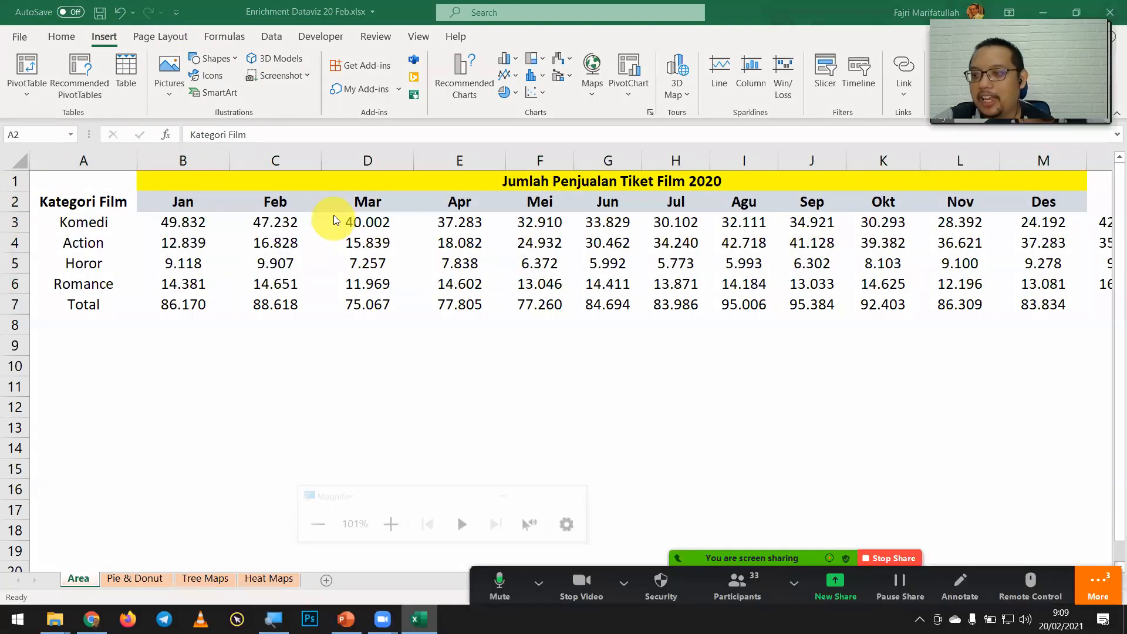
key(super+plus)
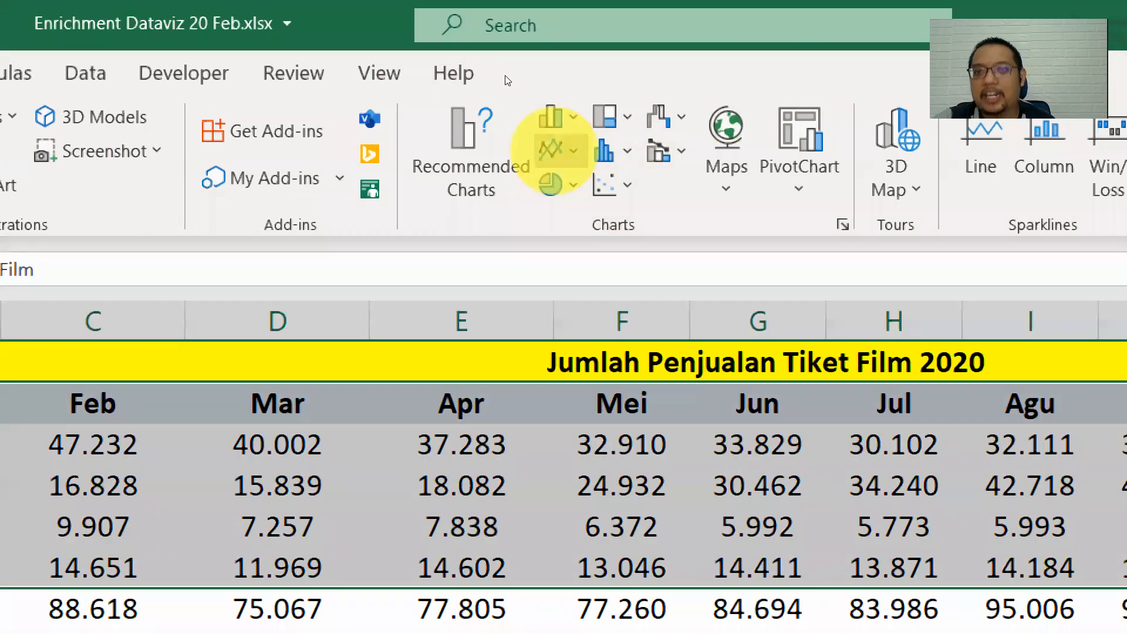
Insert a 2-D Stacked Area chart from the selected film data and turn off the screen magnification
click(561, 151)
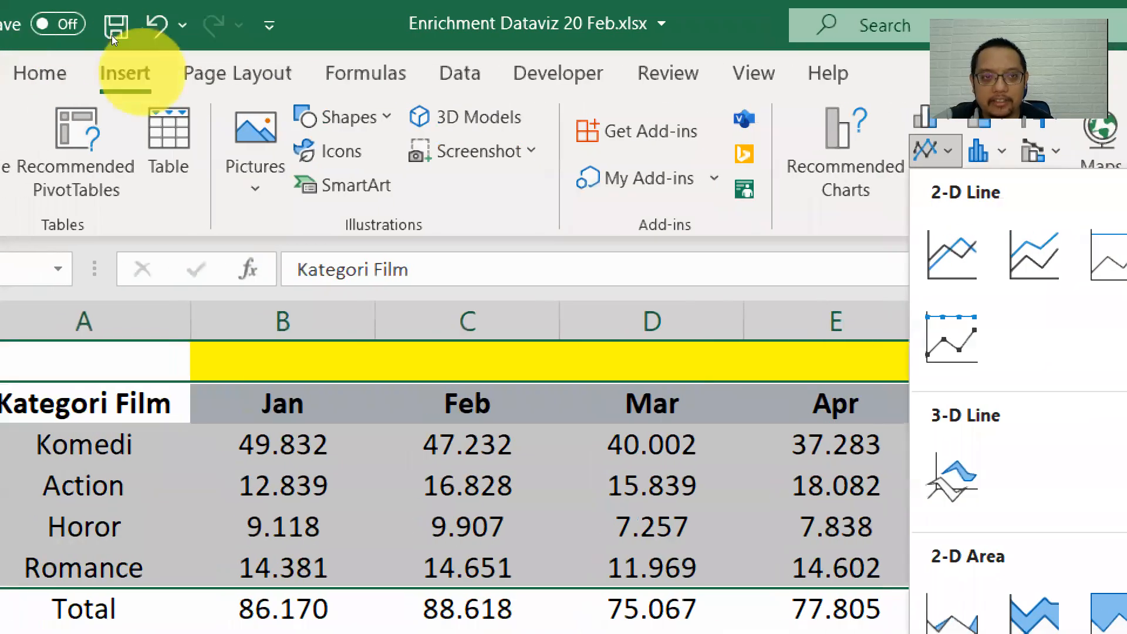
click(141, 73)
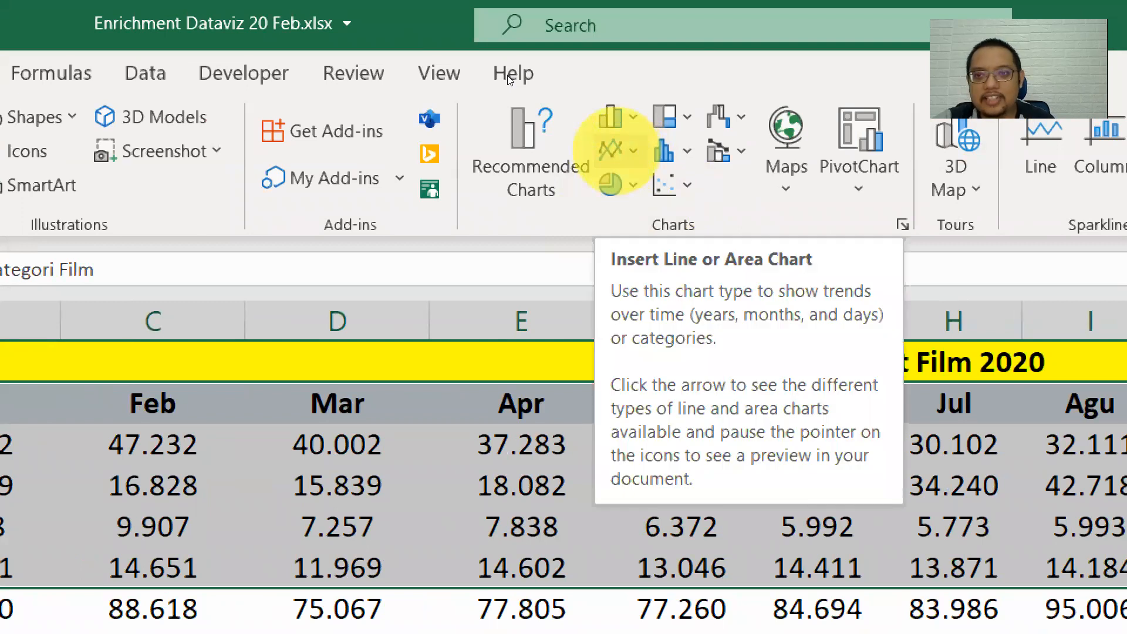
click(613, 149)
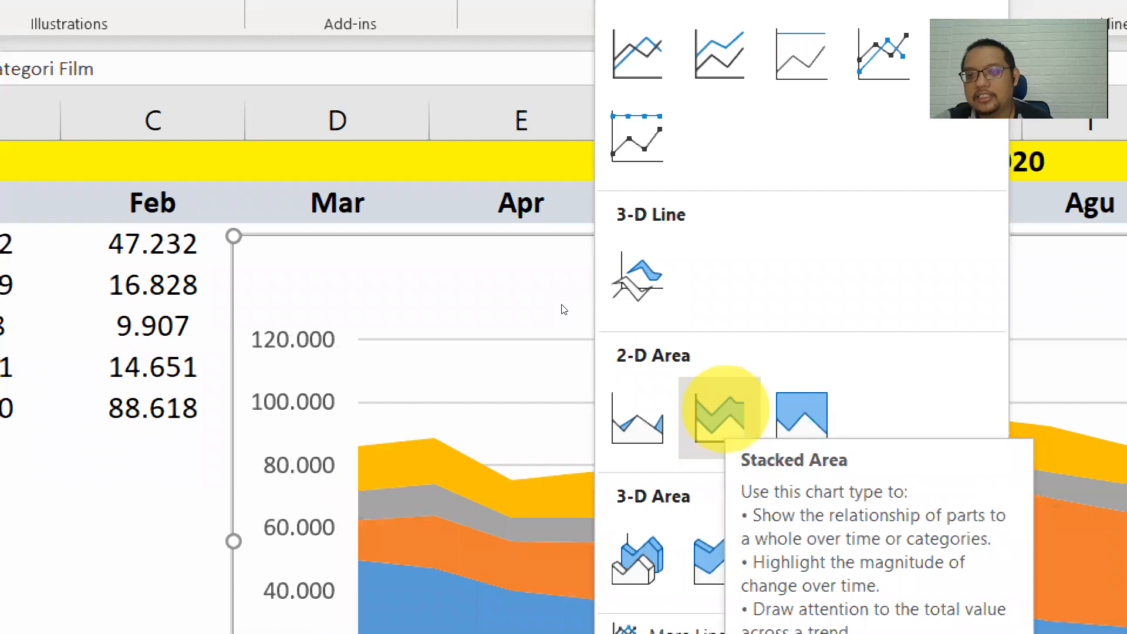
click(721, 410)
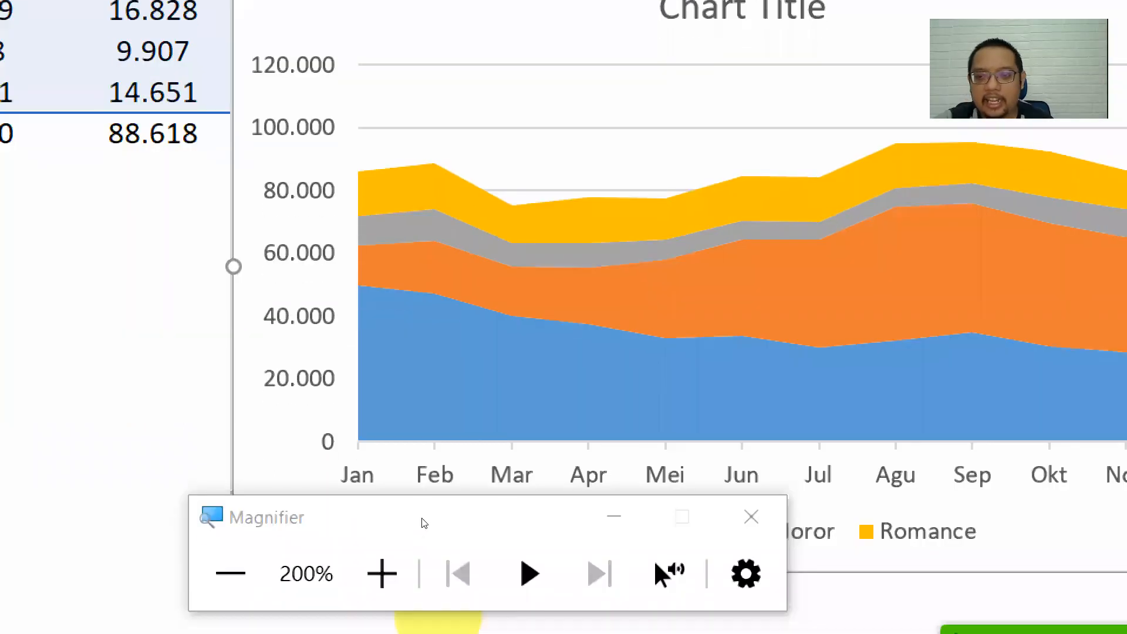
click(751, 516)
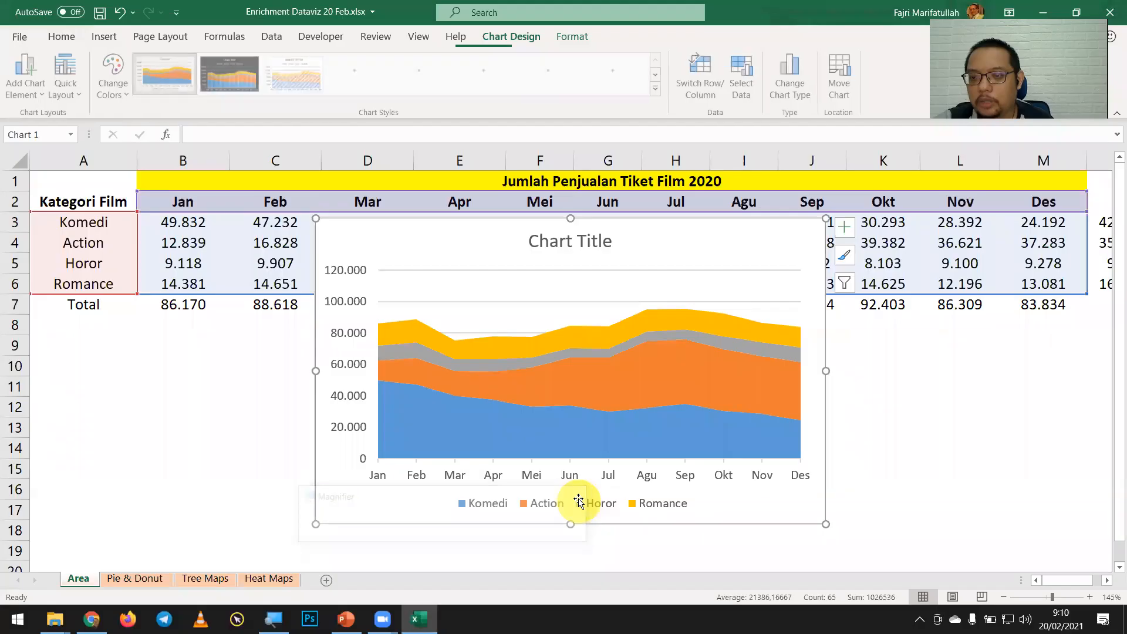
Move the stacked area chart below the table, starting at row 9 under columns A to F, and deselect it
drag(504, 233, 244, 341)
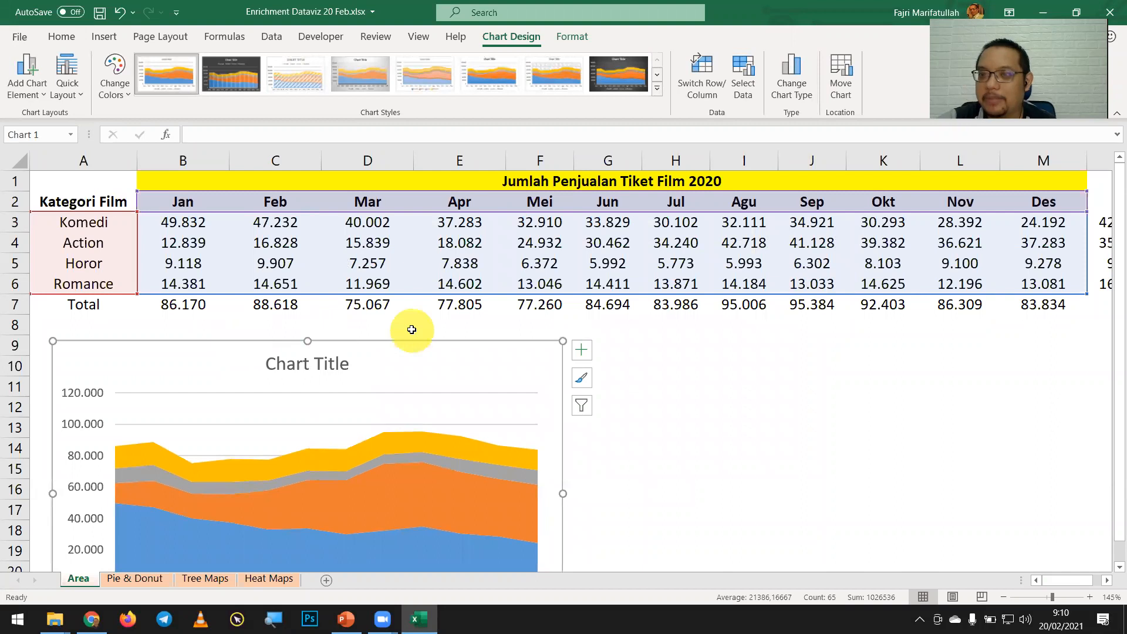
scroll(424, 330, down, 1)
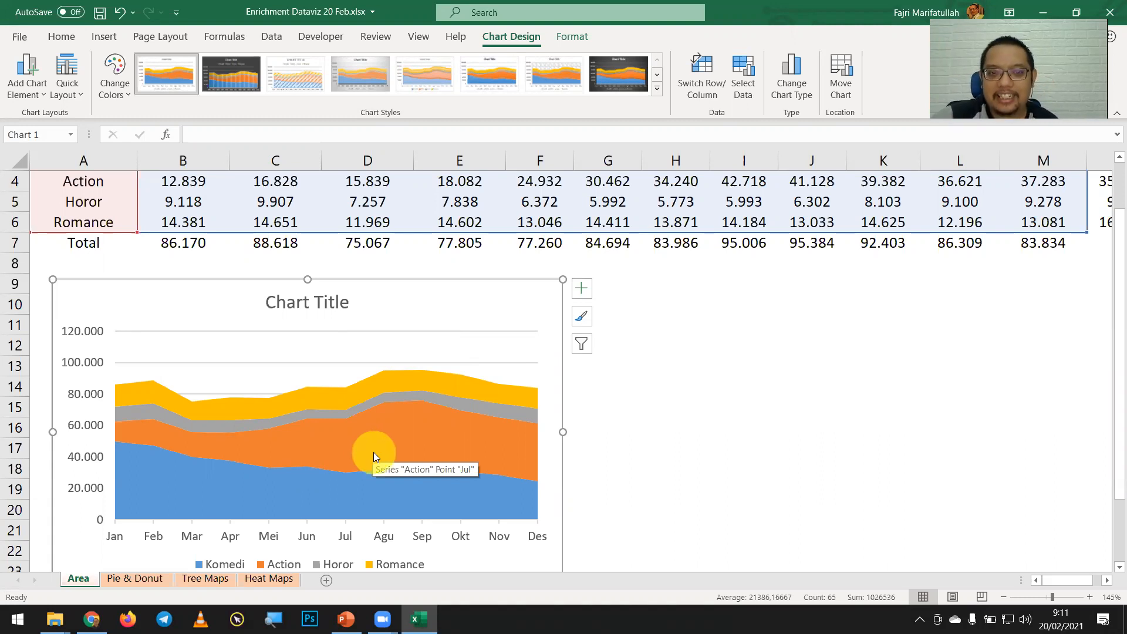
scroll(373, 452, down, 1)
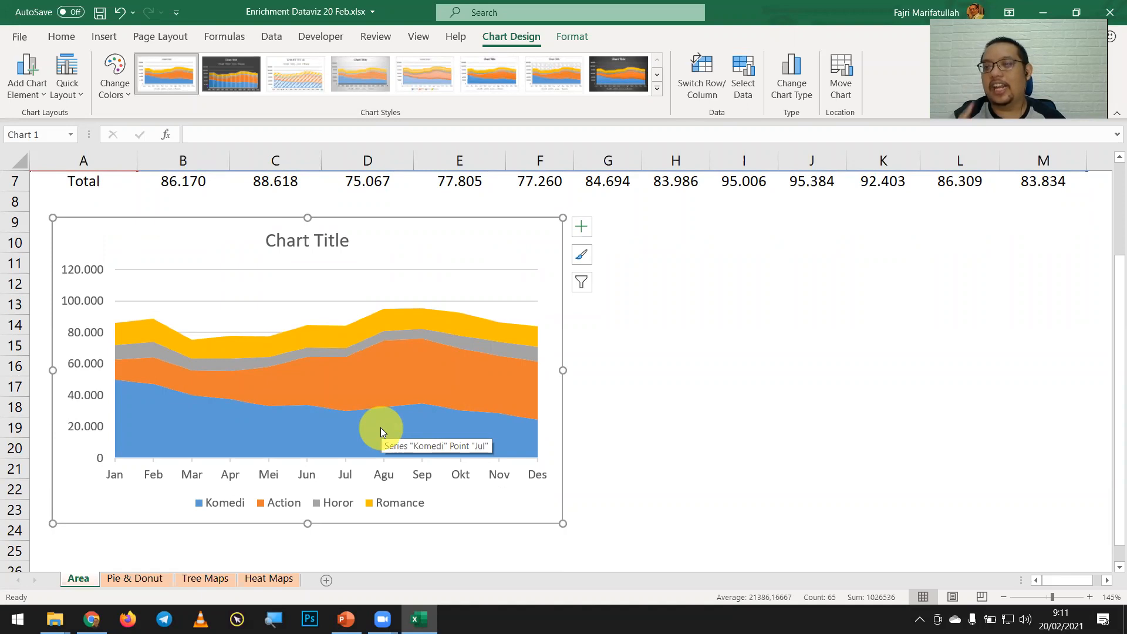
scroll(611, 370, up, 2)
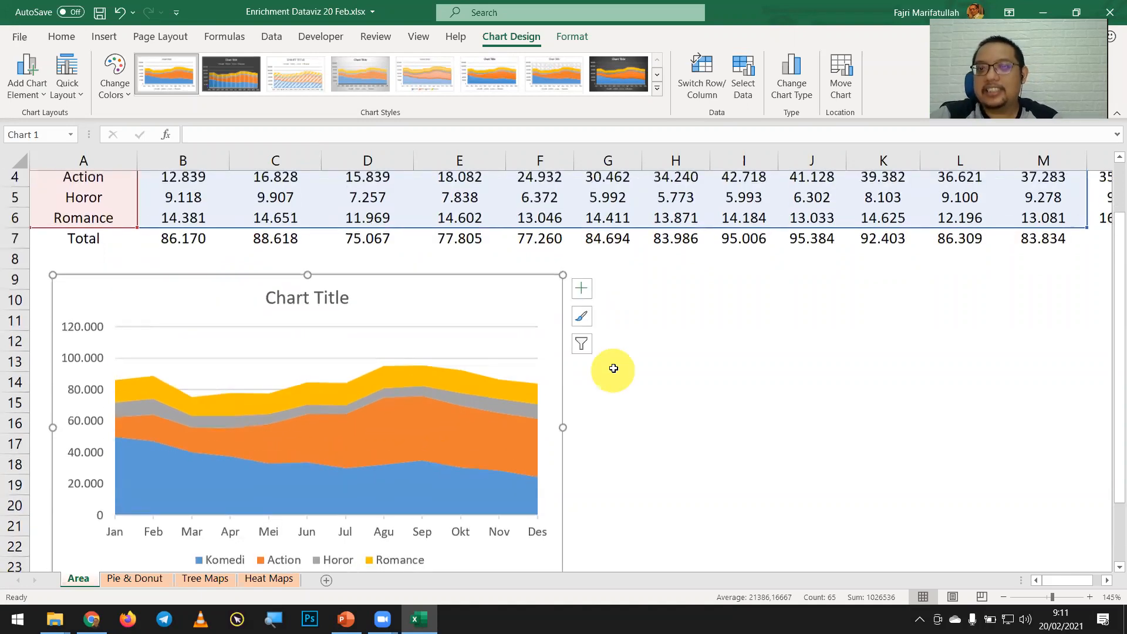
scroll(644, 354, up, 1)
click(669, 365)
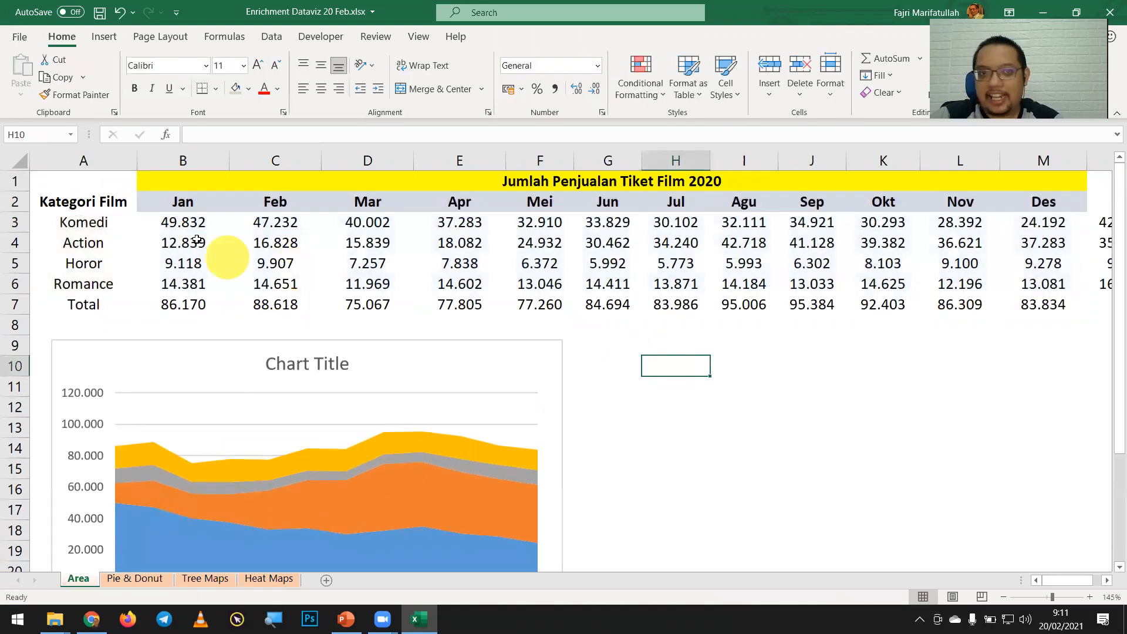
Insert a 2-D 100% Stacked Area chart from the film data in A2:M6, excluding the Total row
drag(98, 198, 1018, 282)
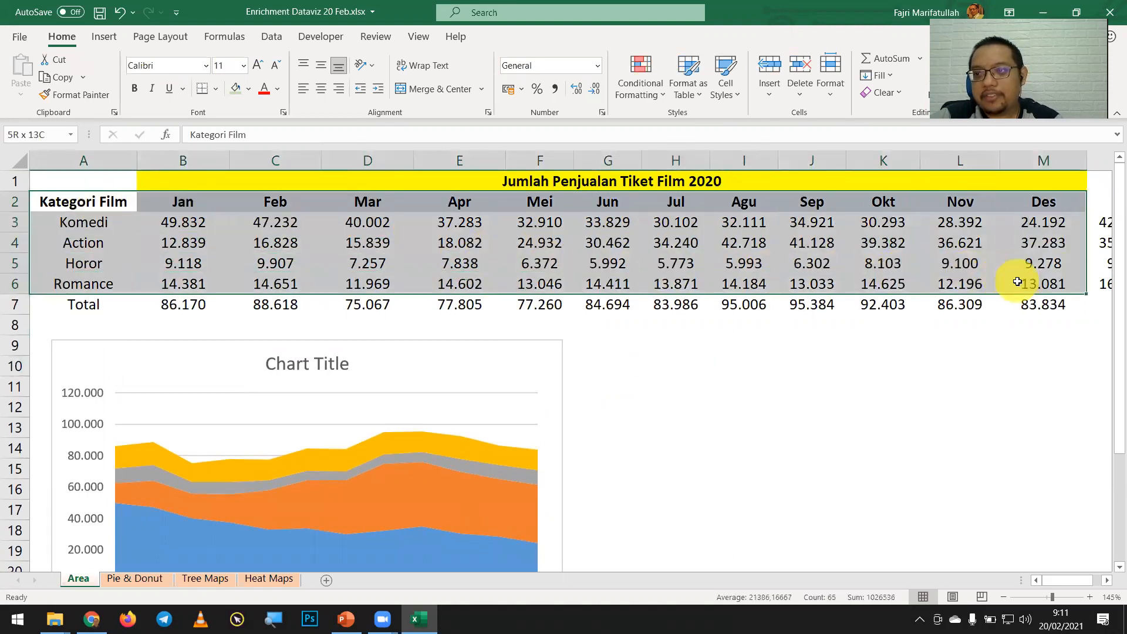
click(103, 32)
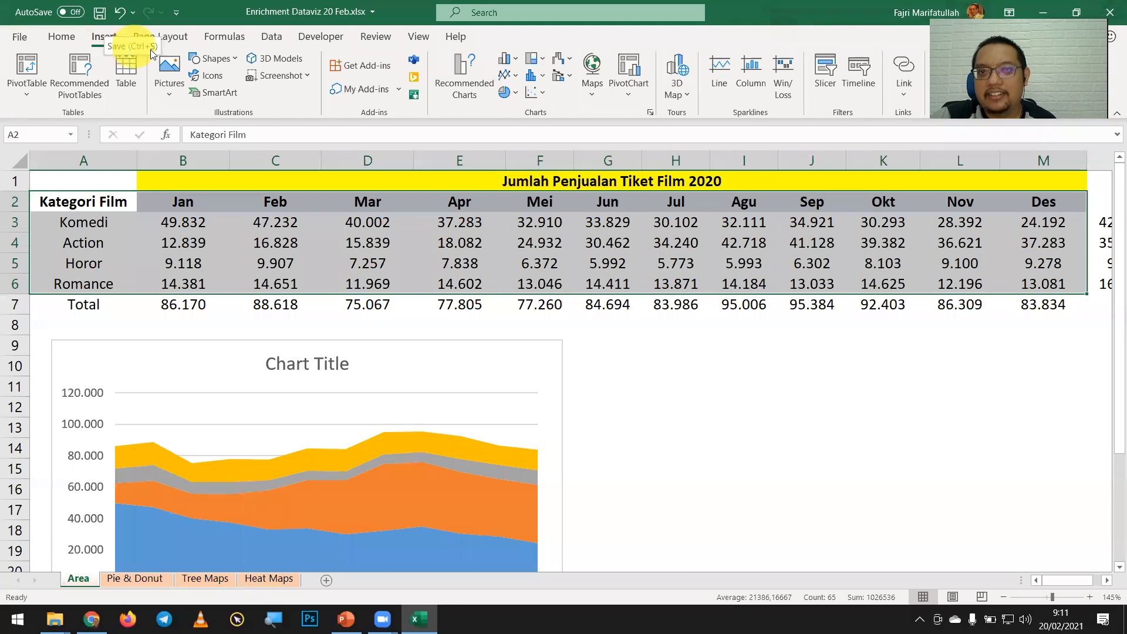
click(506, 75)
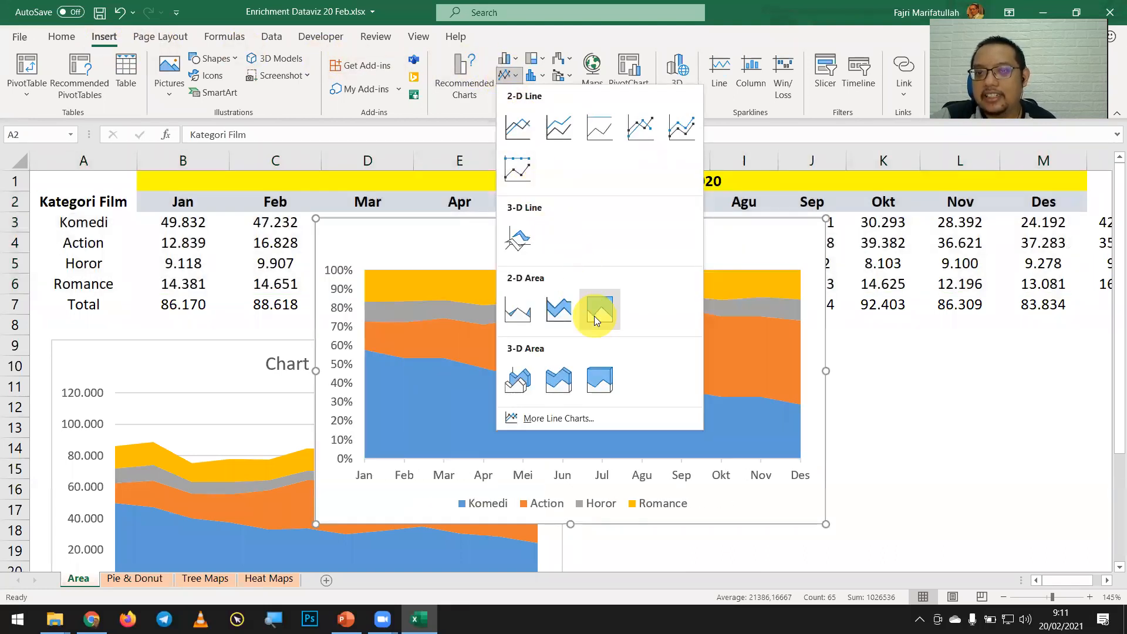
click(594, 316)
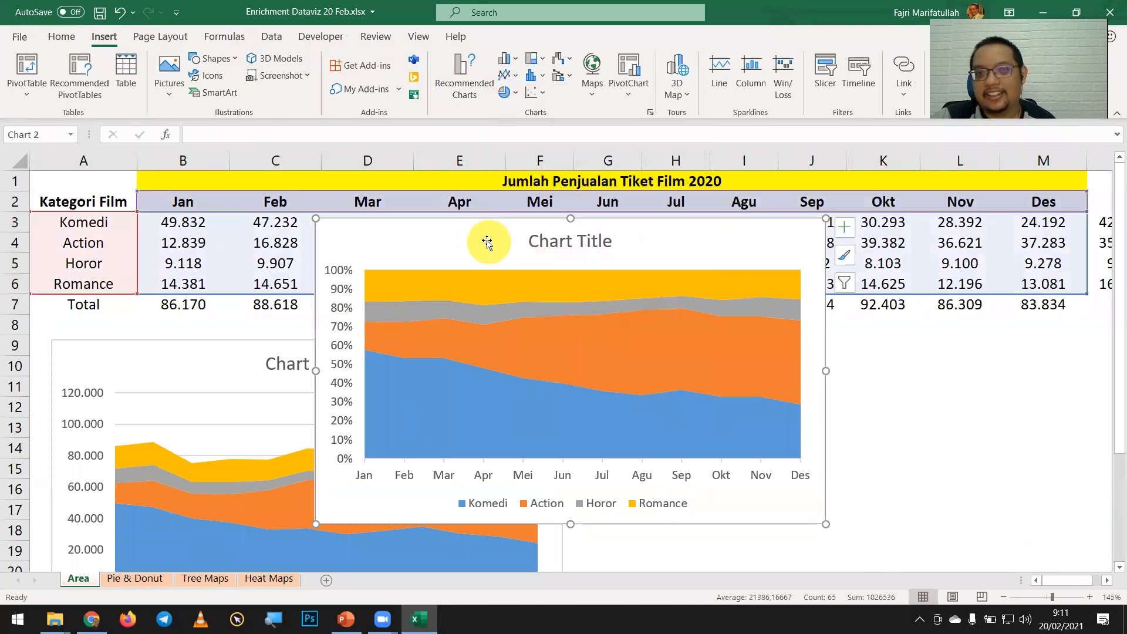
Place the 100% stacked area chart beside the first chart, under columns G to M from row 9, and deselect it
drag(469, 218, 735, 332)
scroll(735, 332, down, 1)
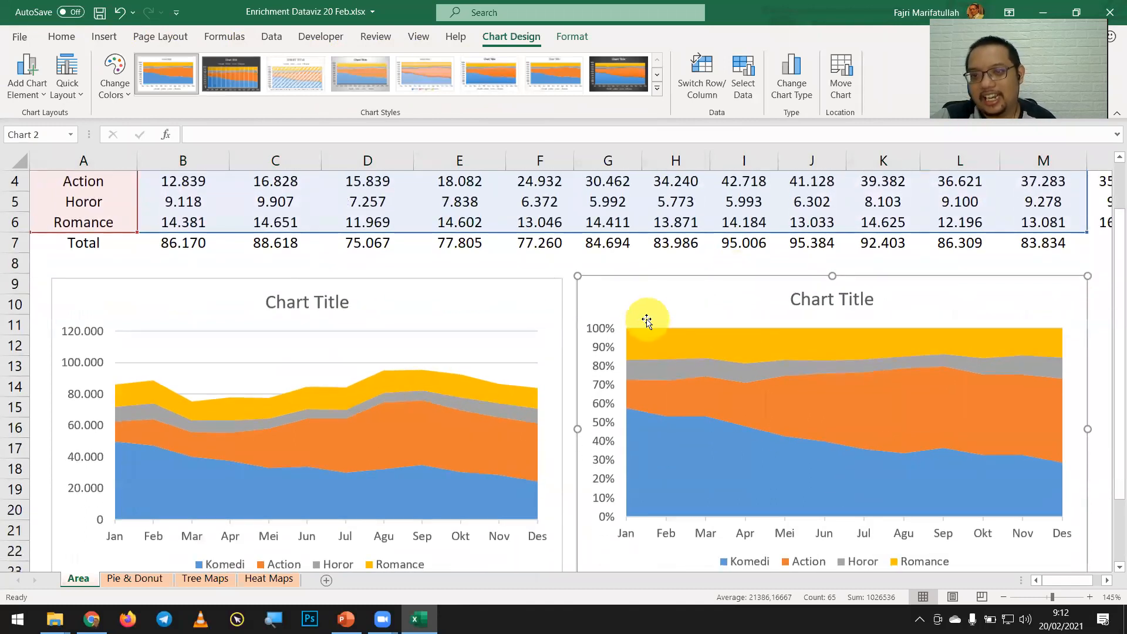
drag(1112, 276, 1112, 317)
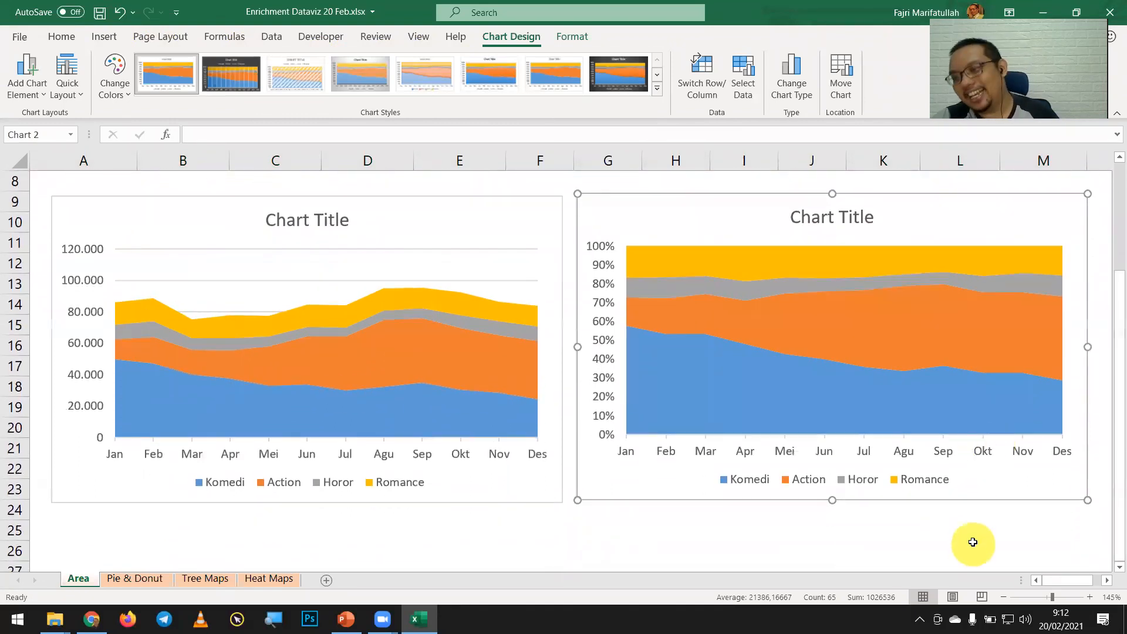
click(984, 527)
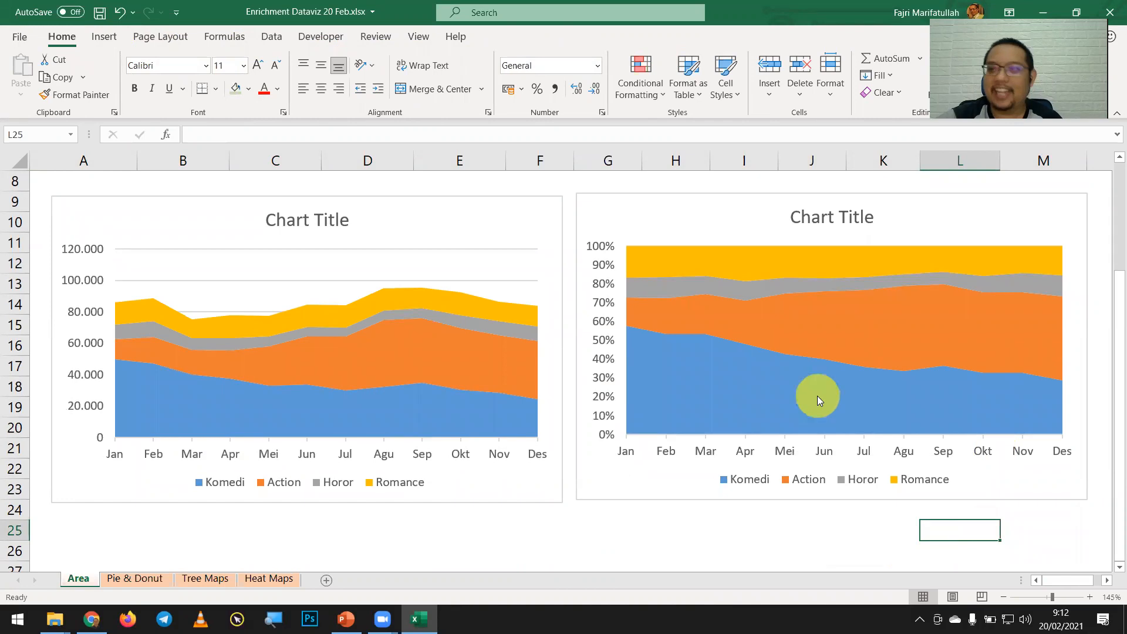
Change the 100% stacked area chart's title to "Penjualan Tiket / Kategori Film / Bulan"
click(847, 220)
click(851, 219)
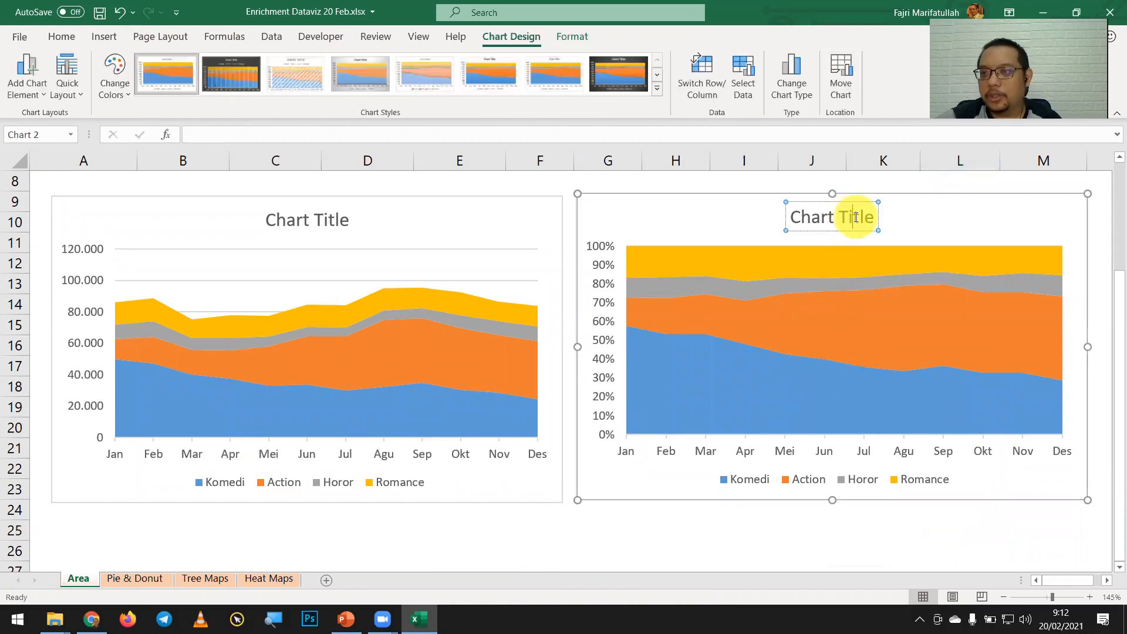
key(ctrl+a)
text(Pen)
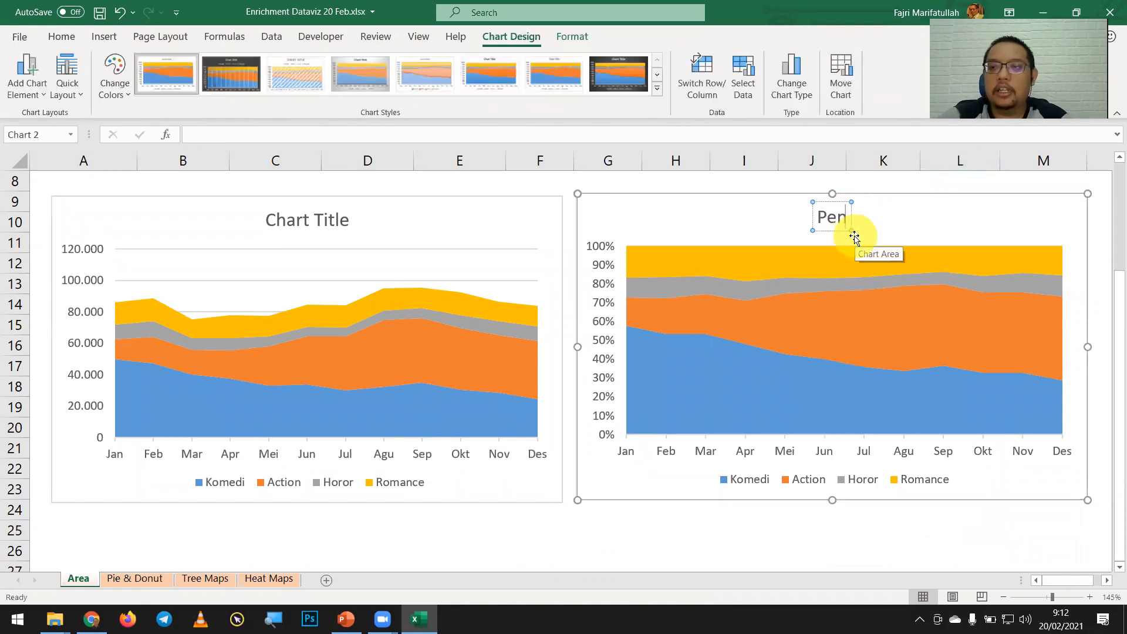
text(jualan tiket)
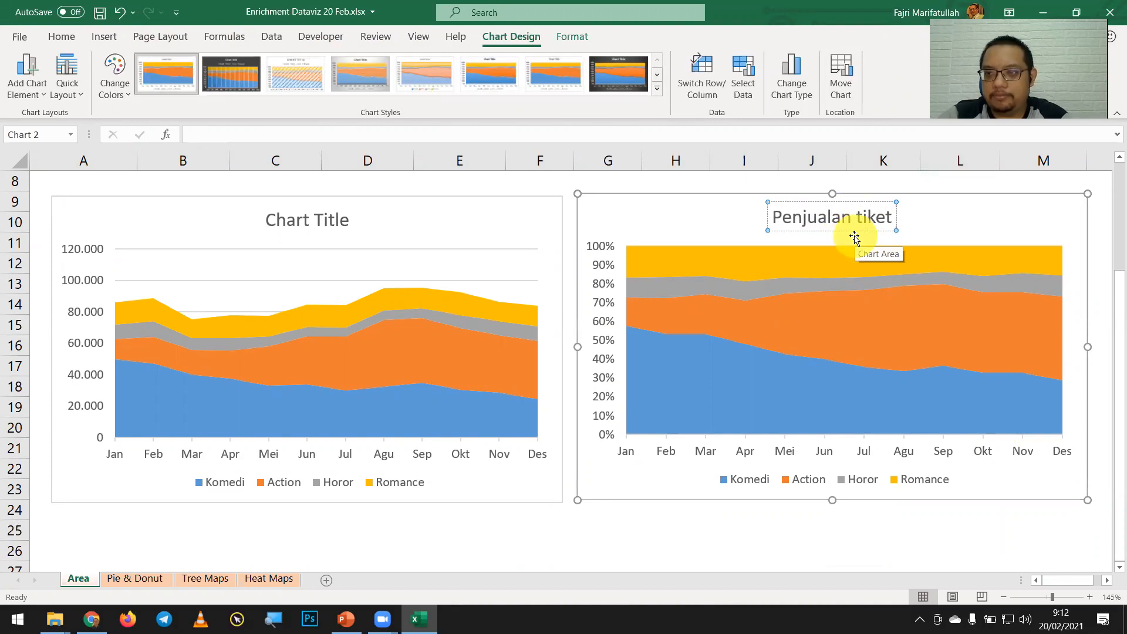
key(ctrl+shift+Left)
text(Tiket)
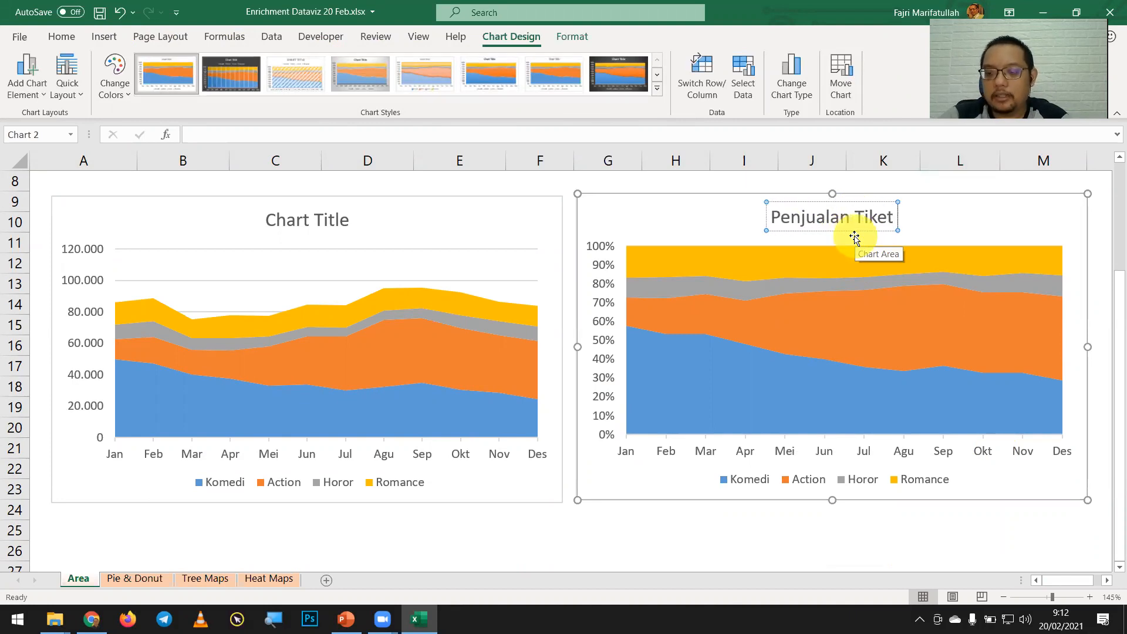
text( / Kategori)
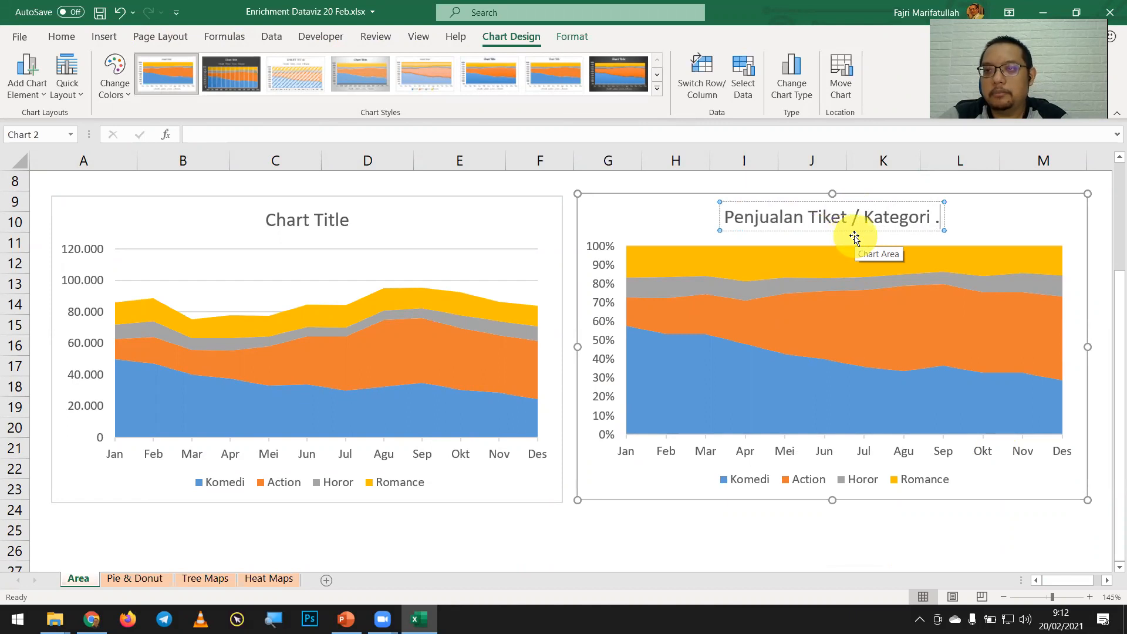
text( Film / Bulan)
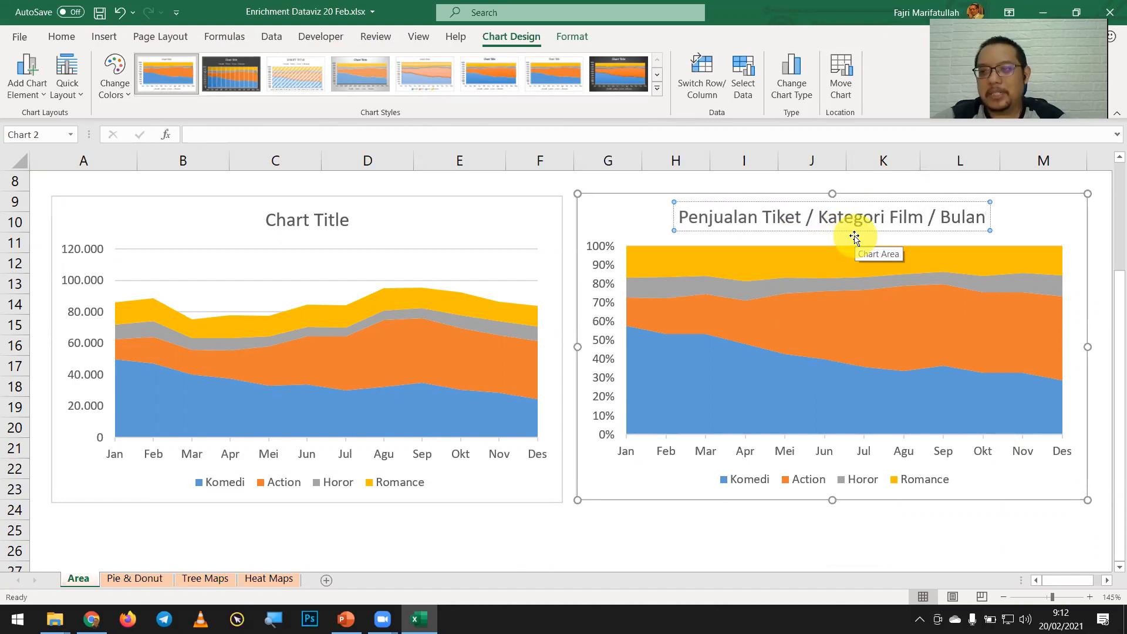
Format the 100% stacked area chart's title as 12 pt bold and deselect the chart
key(ctrl+a)
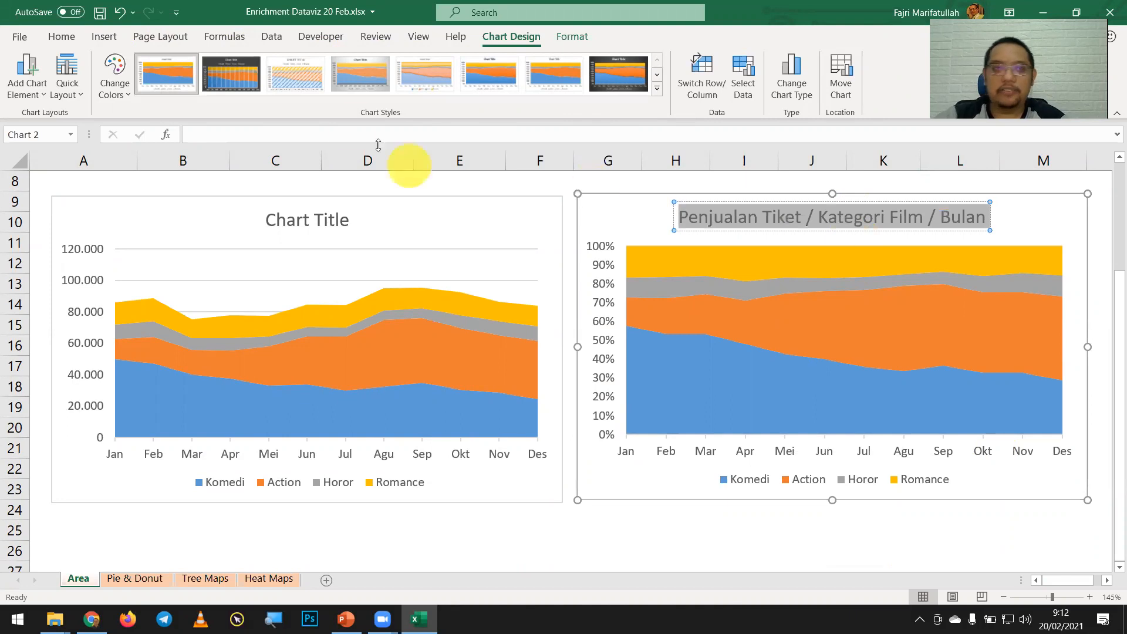
click(66, 39)
click(275, 65)
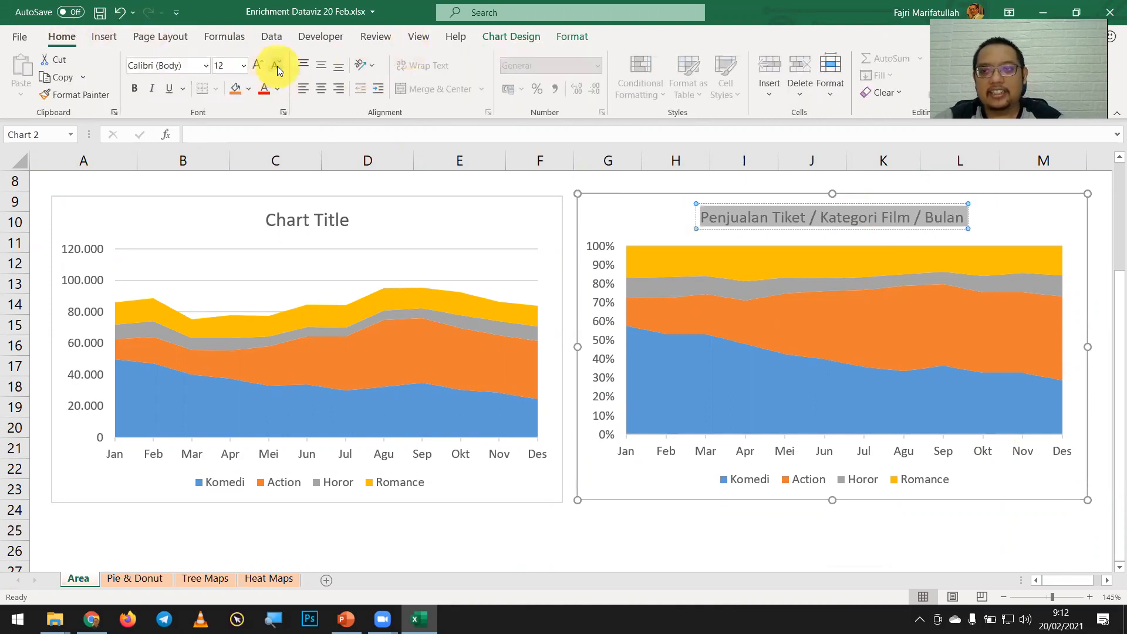
key(ctrl+b)
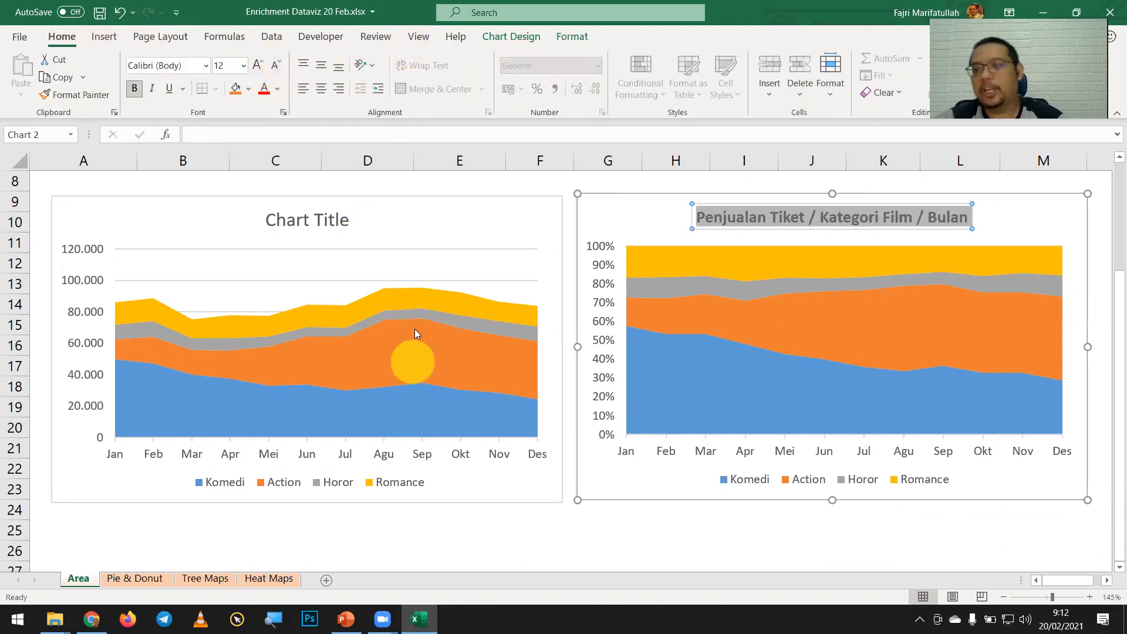
click(641, 524)
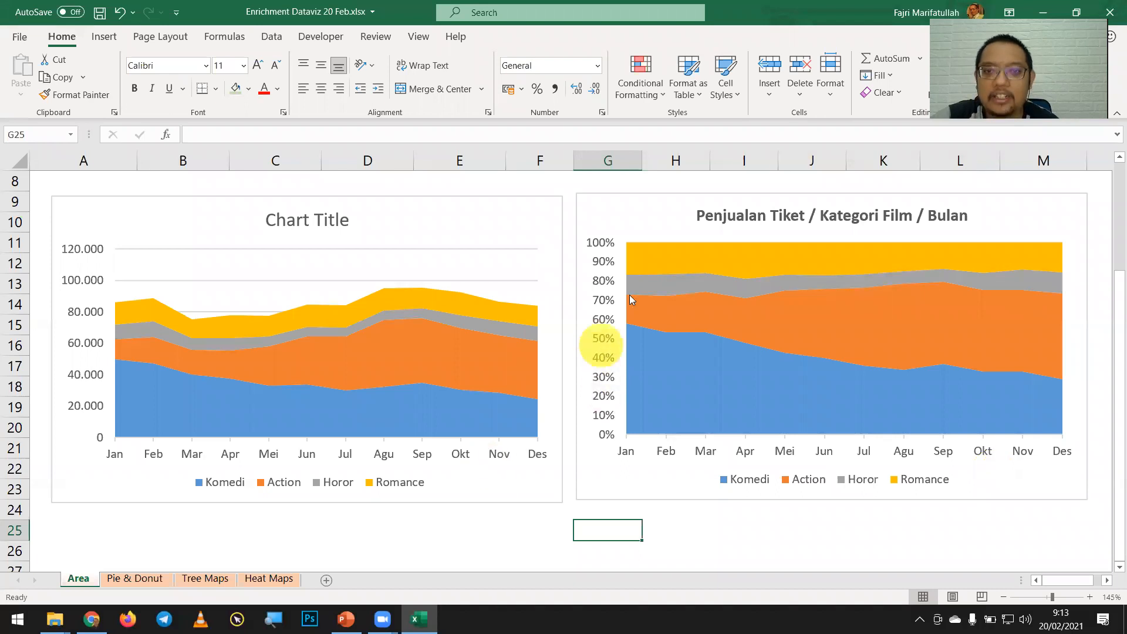
Select the film data in A2:M6 again, leaving out the Total row
scroll(386, 308, up, 3)
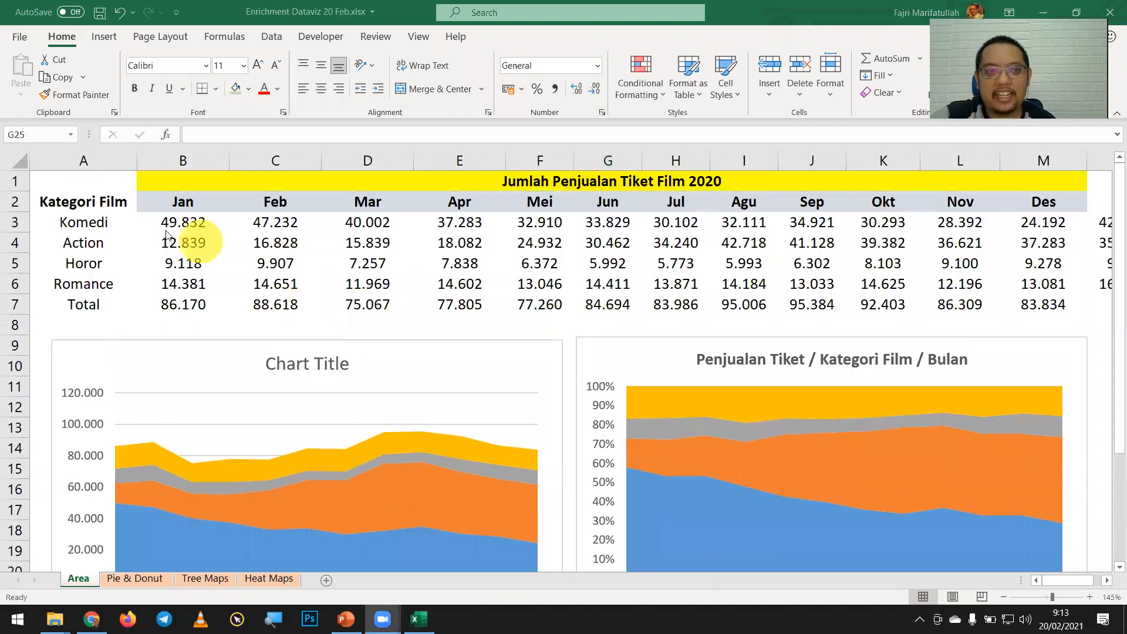
drag(97, 201, 1042, 304)
click(1042, 304)
drag(91, 202, 1042, 283)
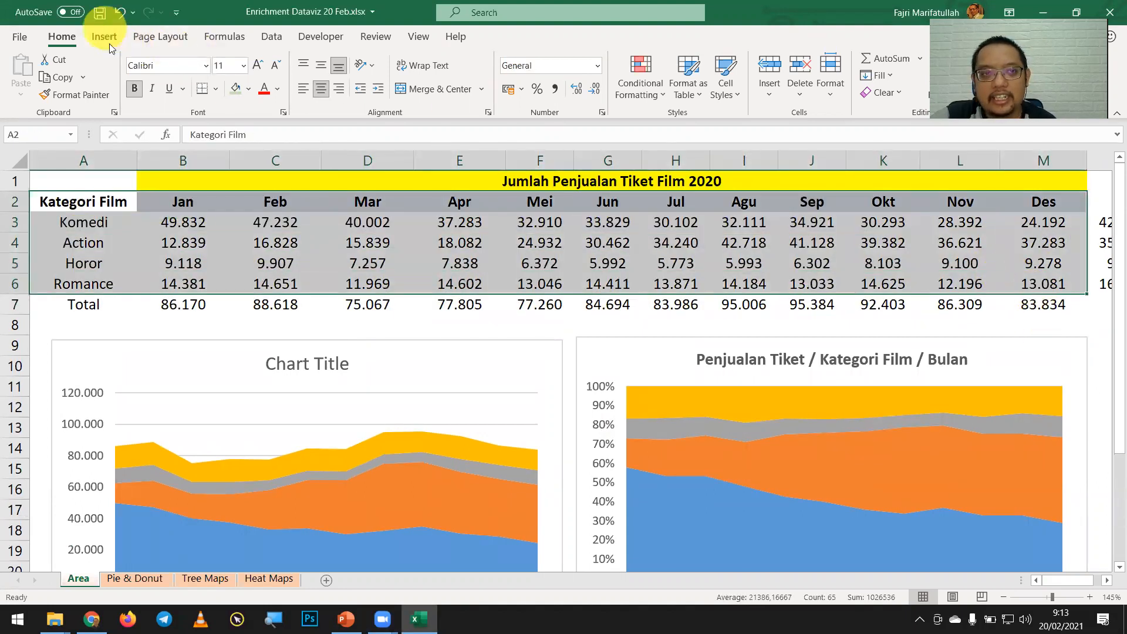
Magnify the screen to preview the 2-D area chart types for the selection without inserting one, then restore the normal view to both charts
click(273, 619)
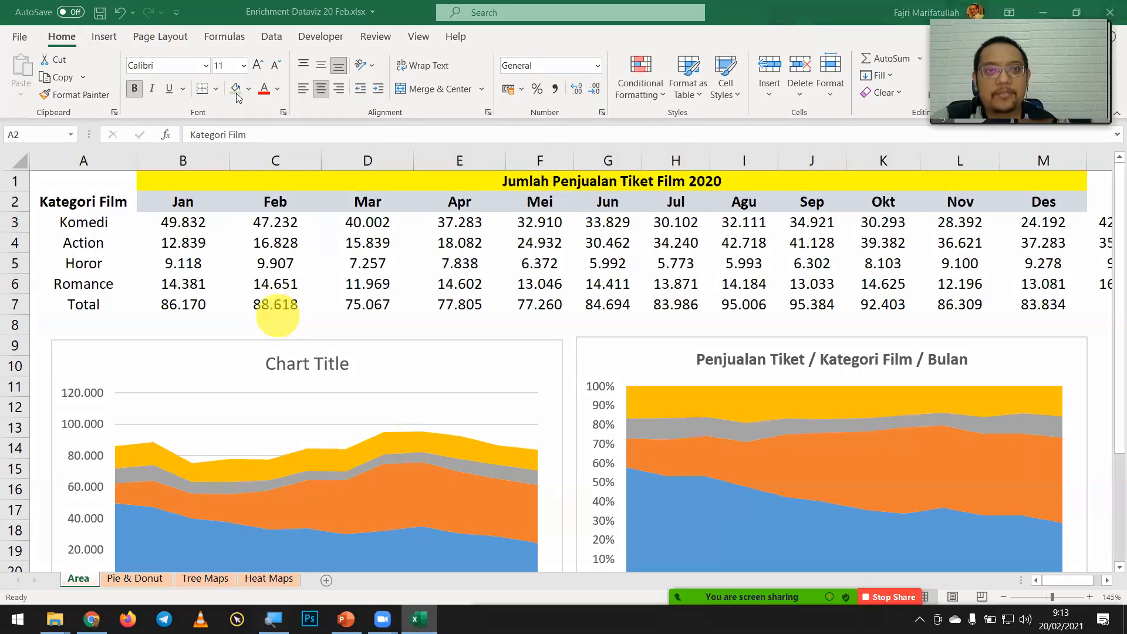
click(110, 36)
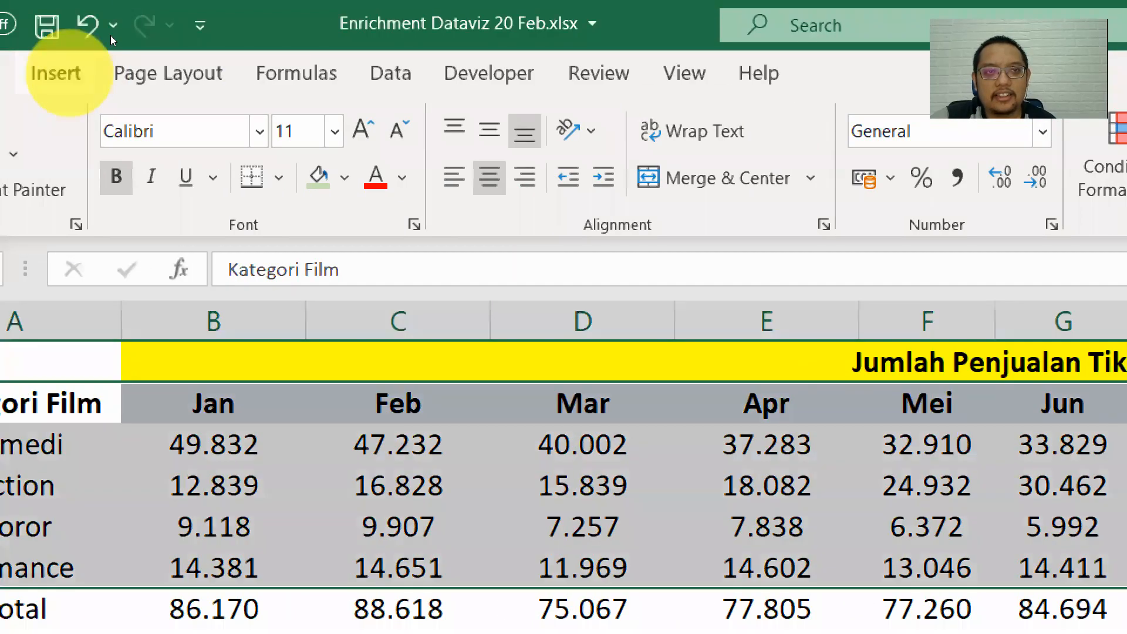
click(59, 73)
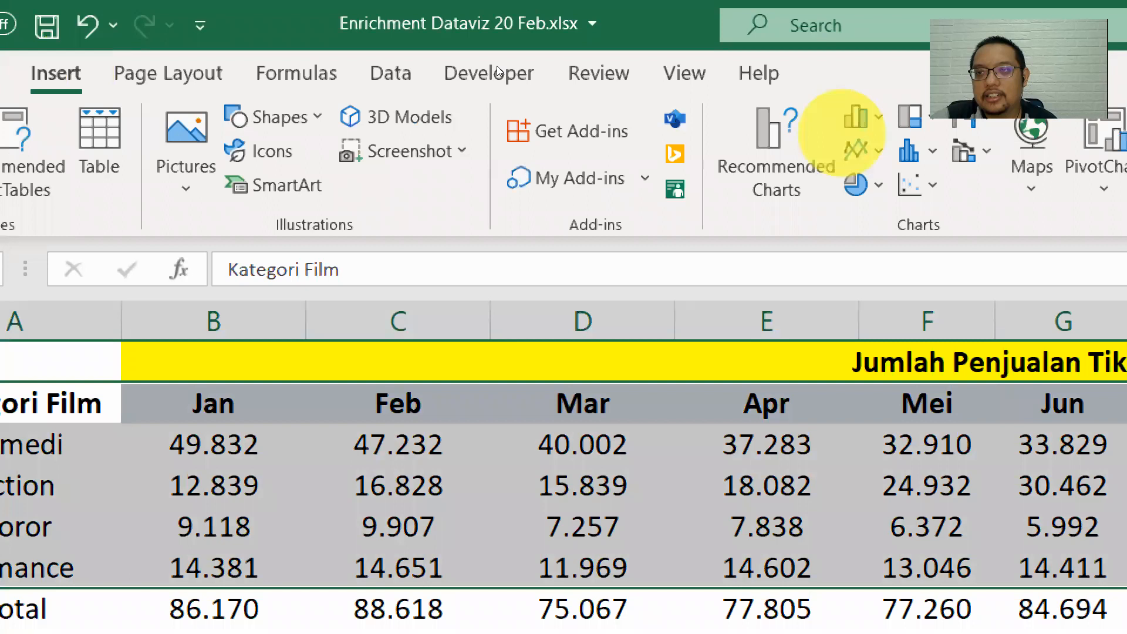
click(857, 149)
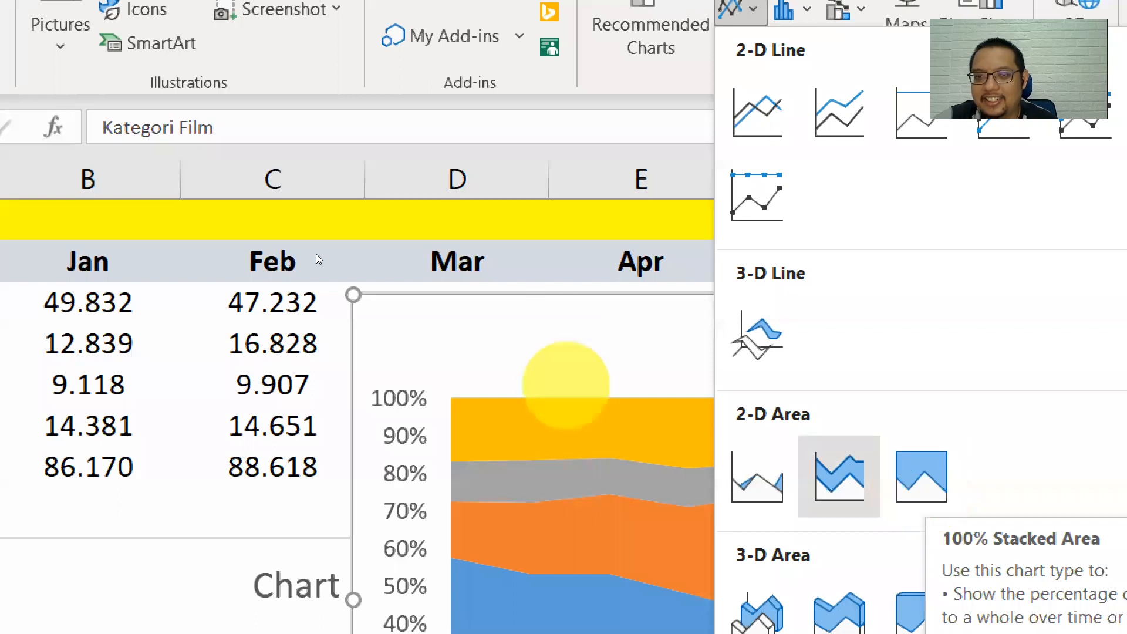
click(176, 348)
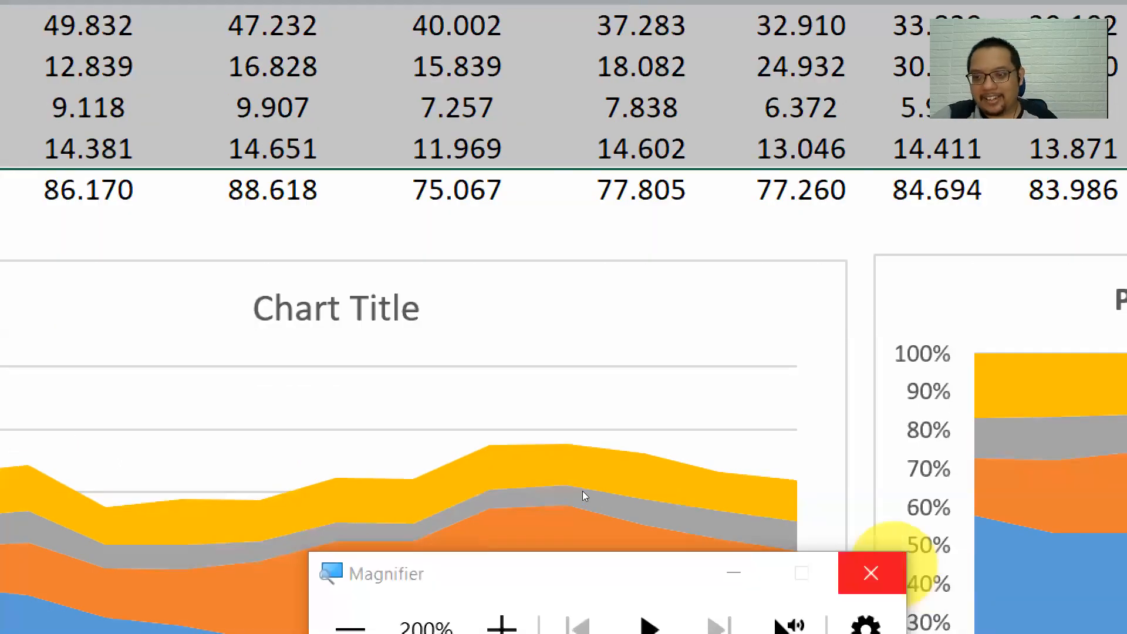
click(871, 573)
scroll(761, 396, down, 2)
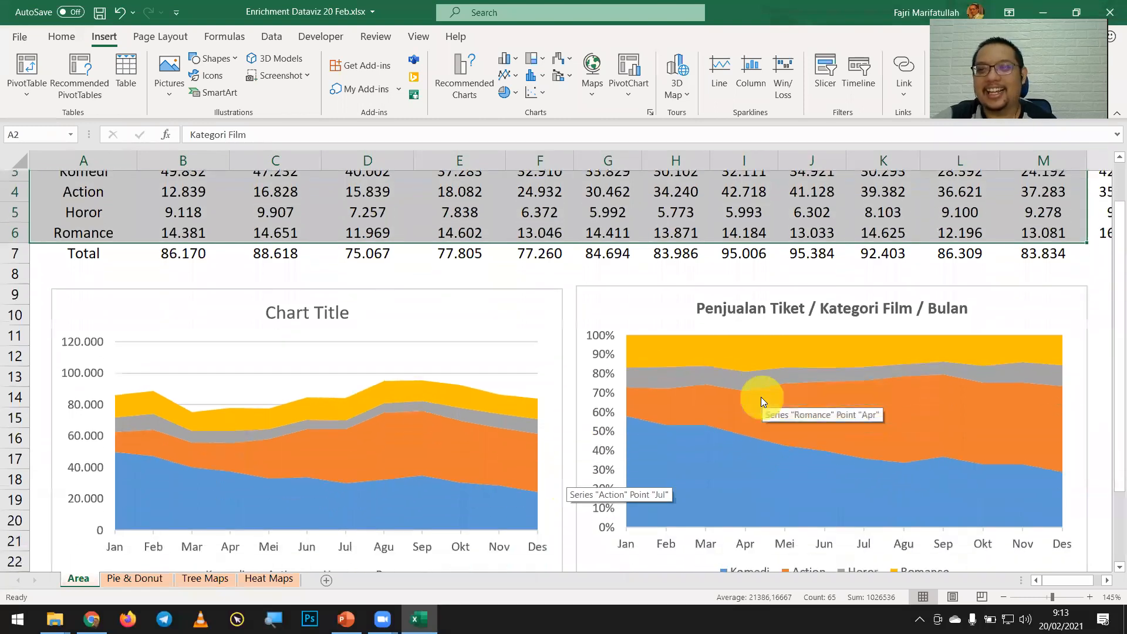
Deselect the film data on the Area sheet and switch to the Pie & Donut sheet, showing its table from row 1
click(809, 531)
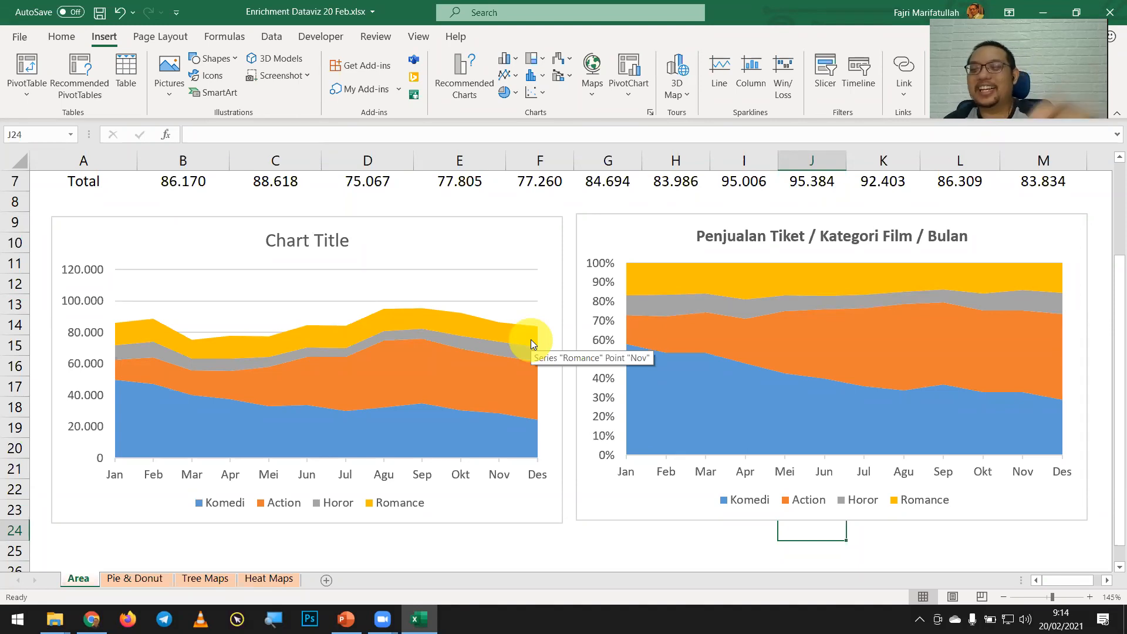
click(584, 201)
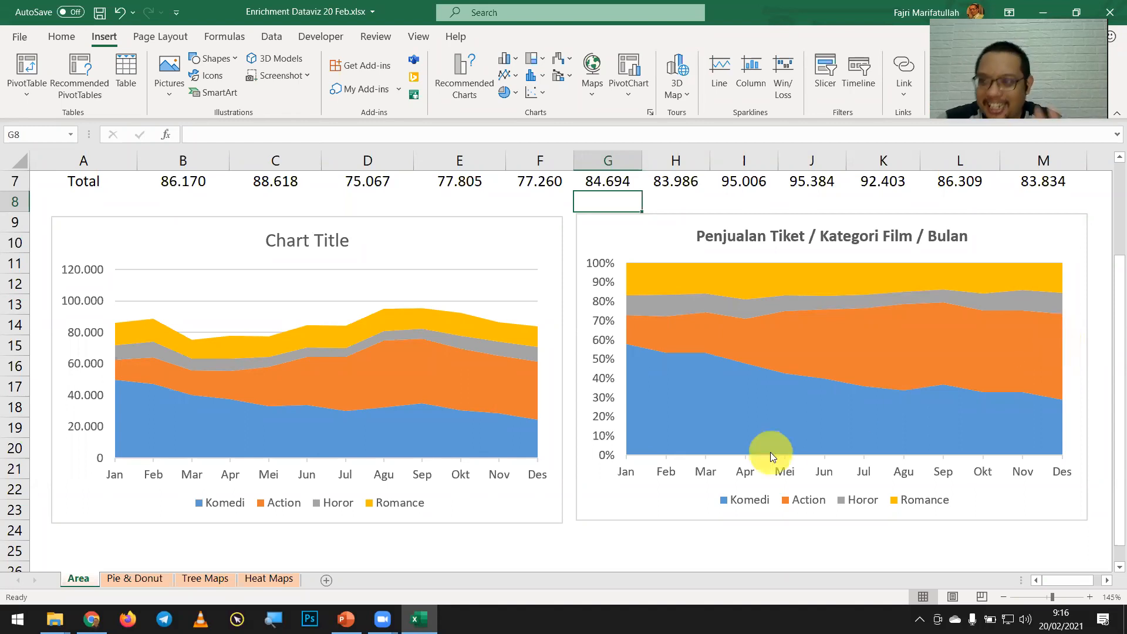
click(137, 579)
click(352, 405)
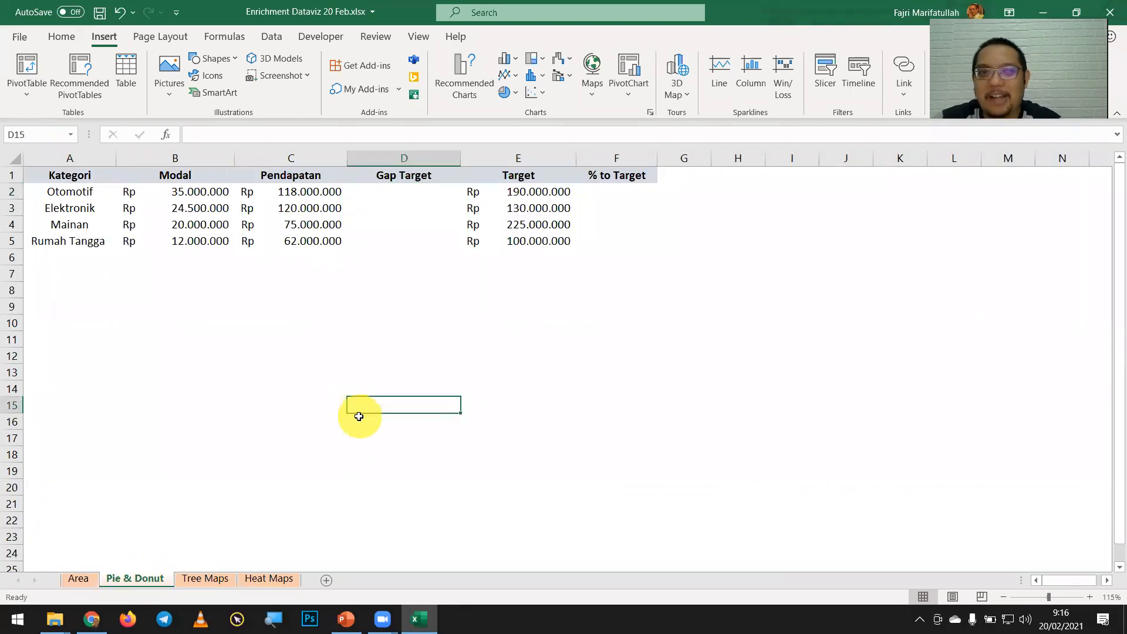
scroll(359, 416, down, 1)
scroll(359, 416, up, 1)
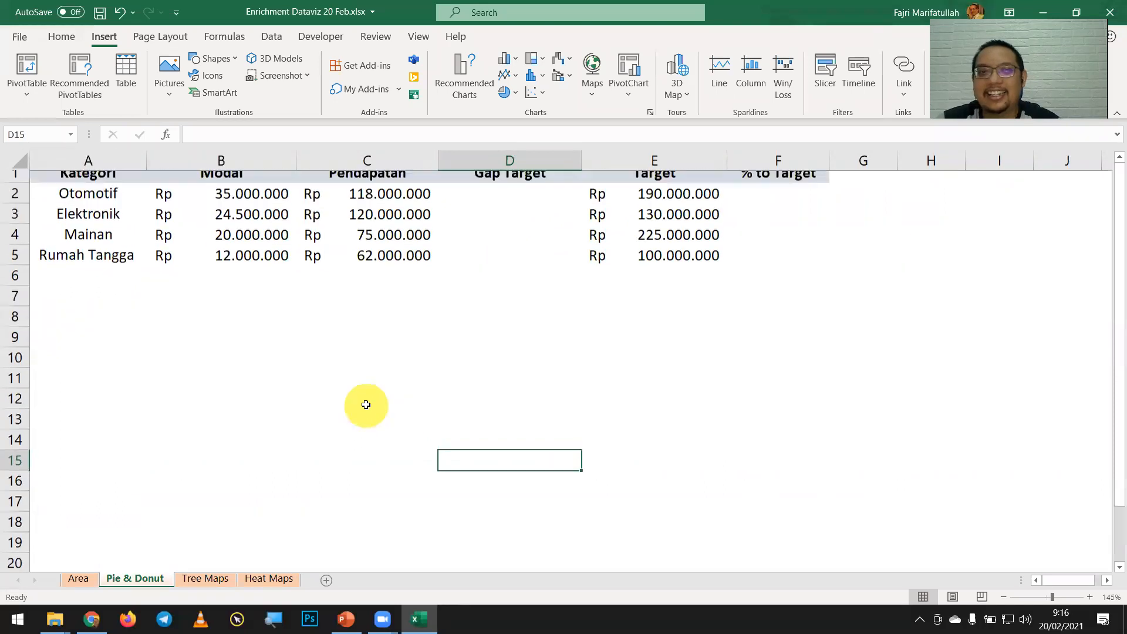
scroll(367, 403, up, 3)
Examine the category table, going through the Kategori entries and the Modal, Pendapatan and Target values of the Otomotif row
click(542, 211)
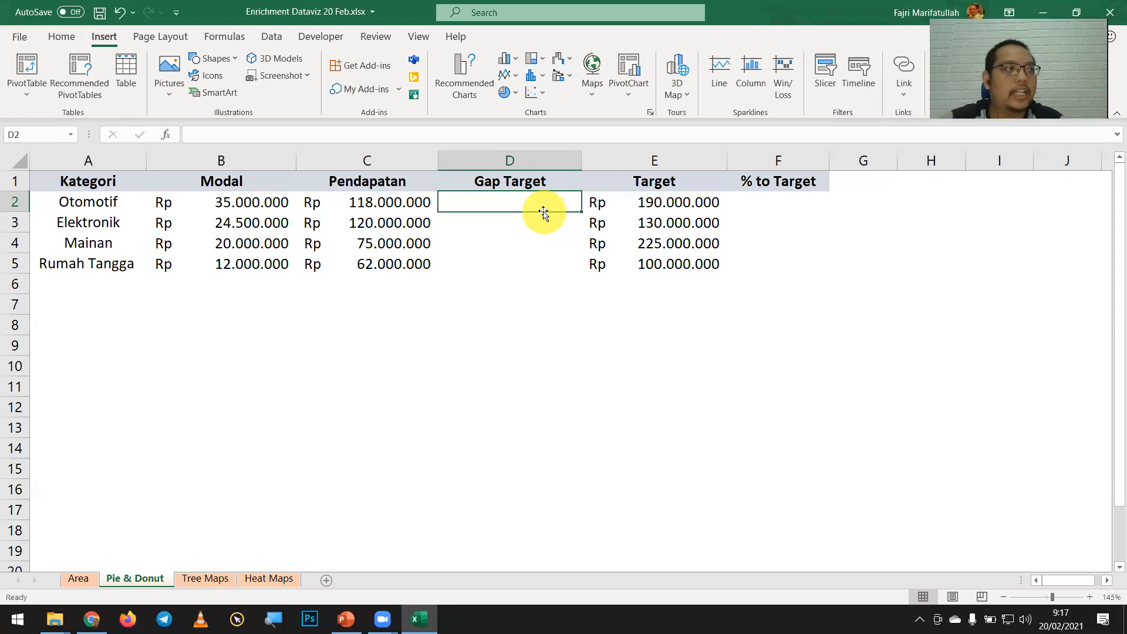
key(Left)
key(Left)
key(Left)
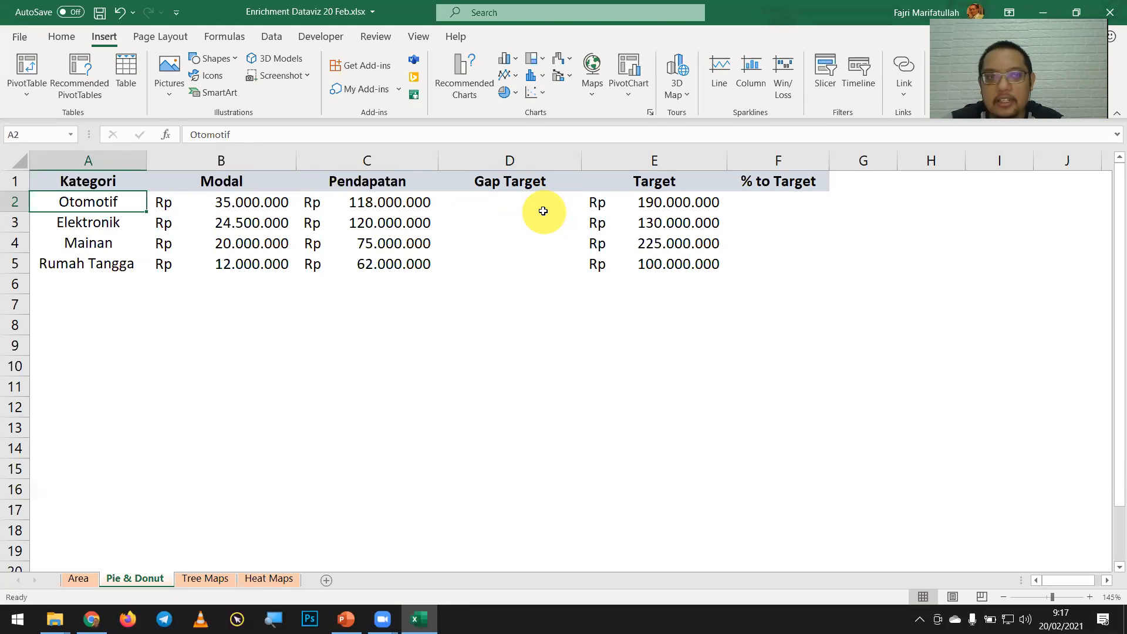
key(Down)
key(Down)
key(Down)
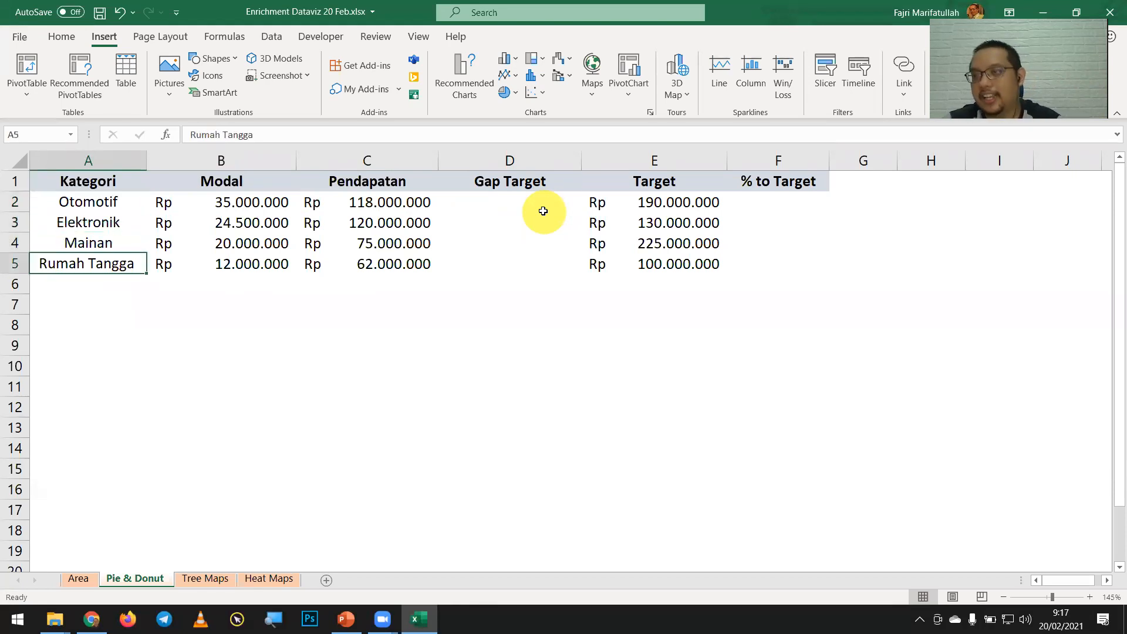
key(Up)
key(Up)
key(Up)
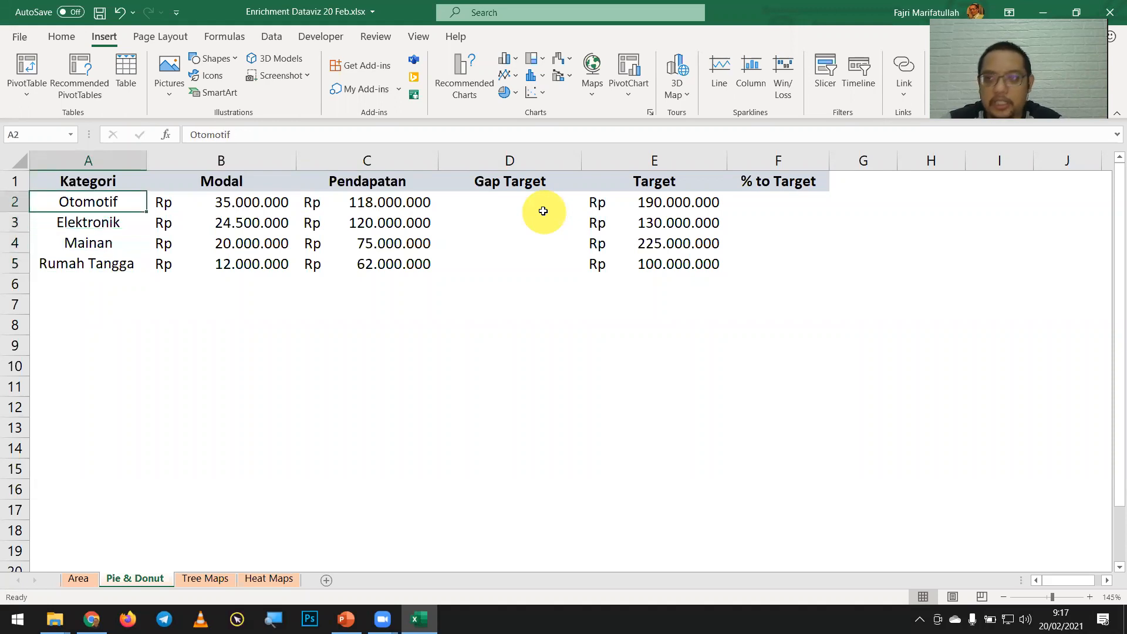
key(Right)
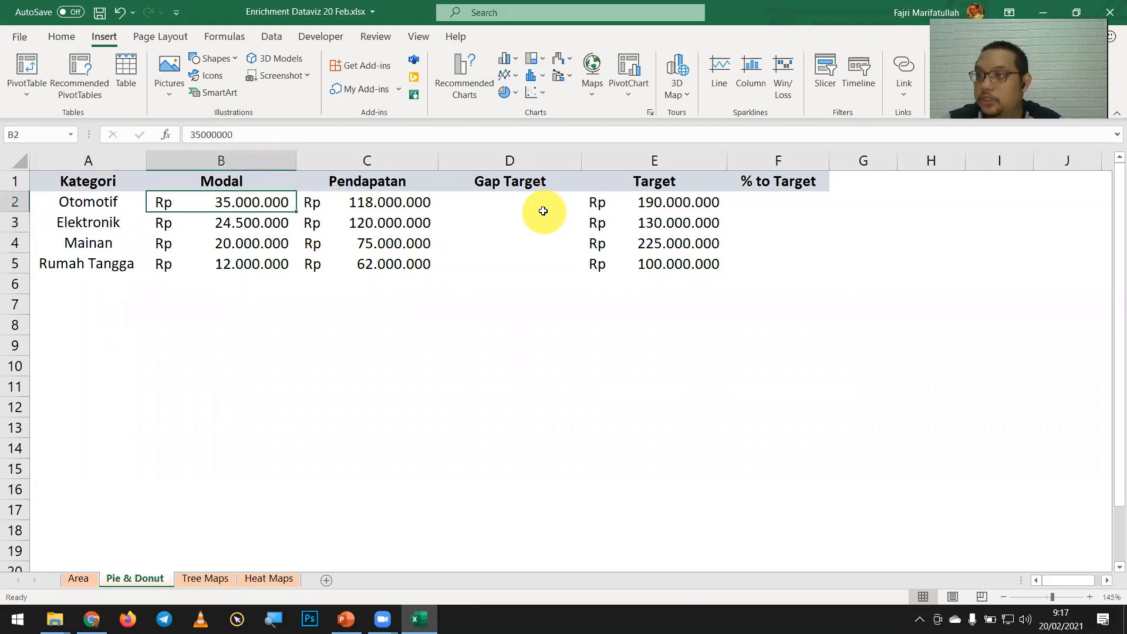
key(Right)
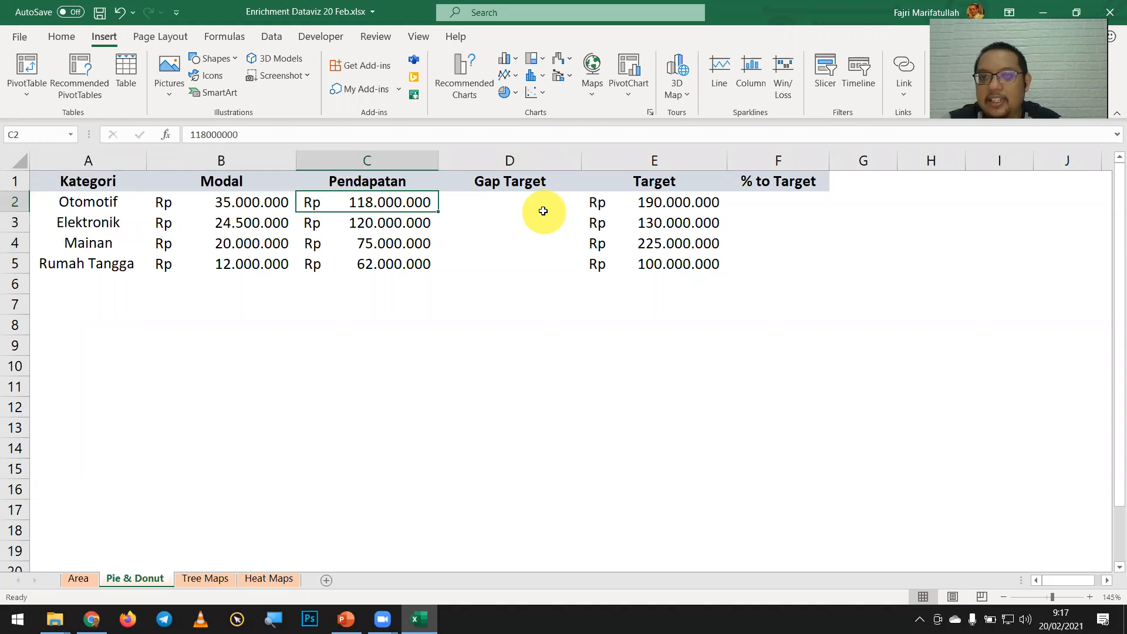
key(Right)
key(Right)
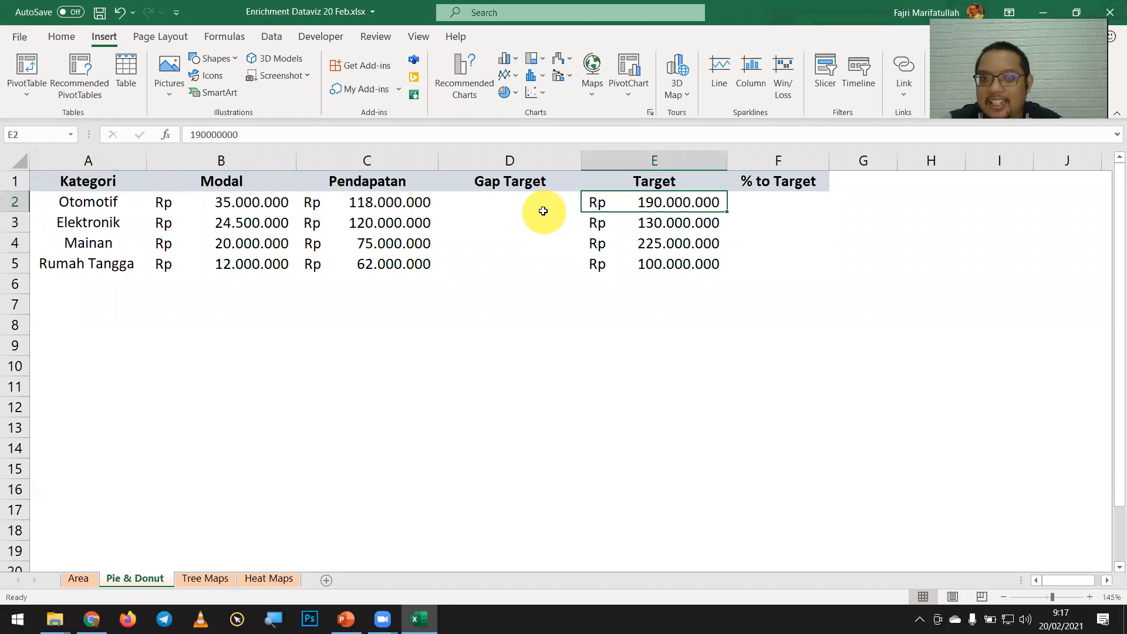
Calculate the Gap Target for Otomotif in D2 as Target minus Pendapatan with the formula =E2-C2
drag(543, 212, 549, 251)
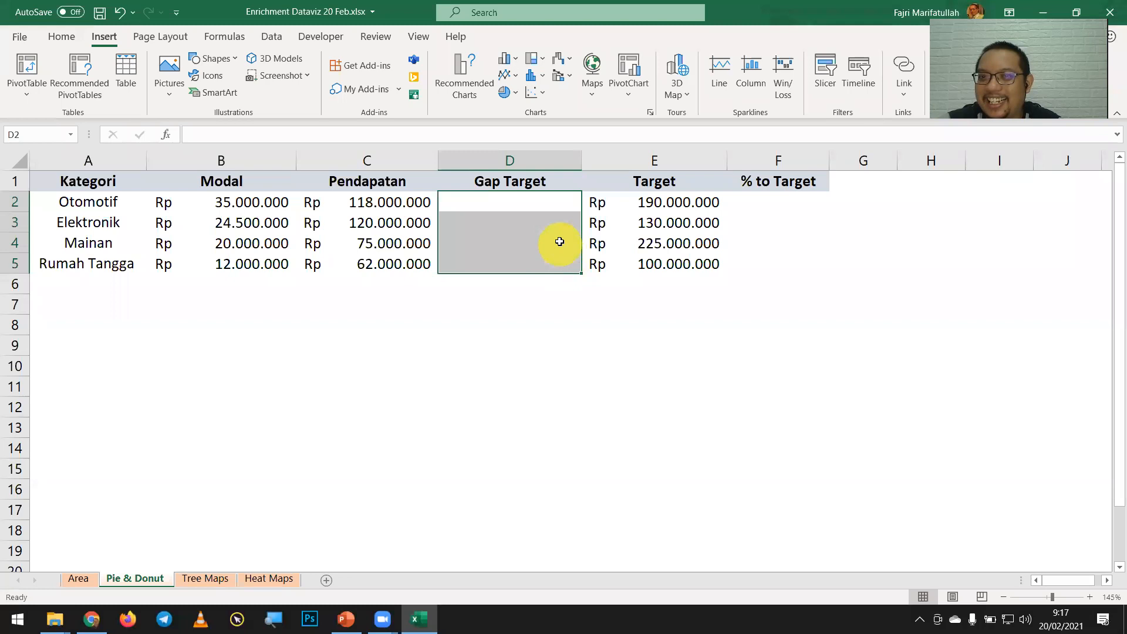
click(546, 203)
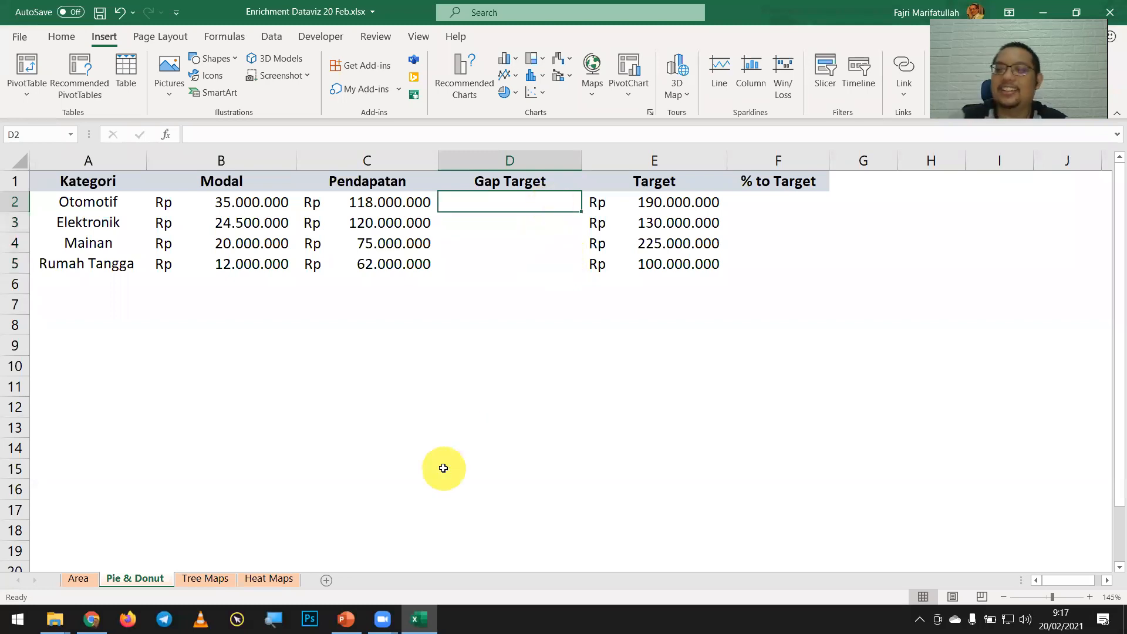
text(=)
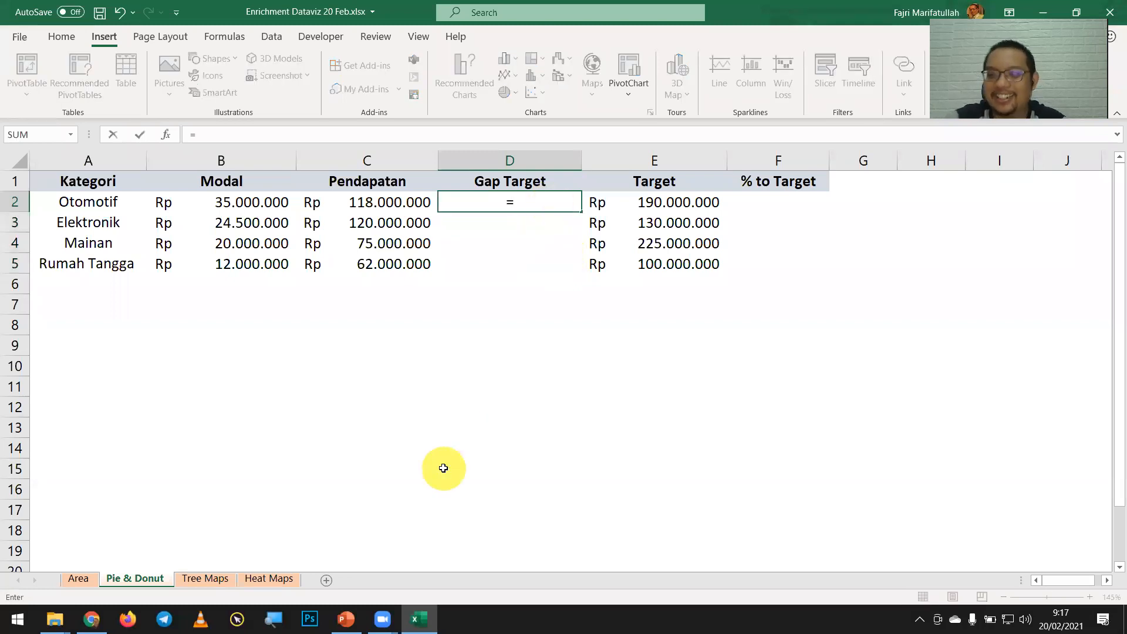
key(Right)
text(-)
key(Left)
key(Return)
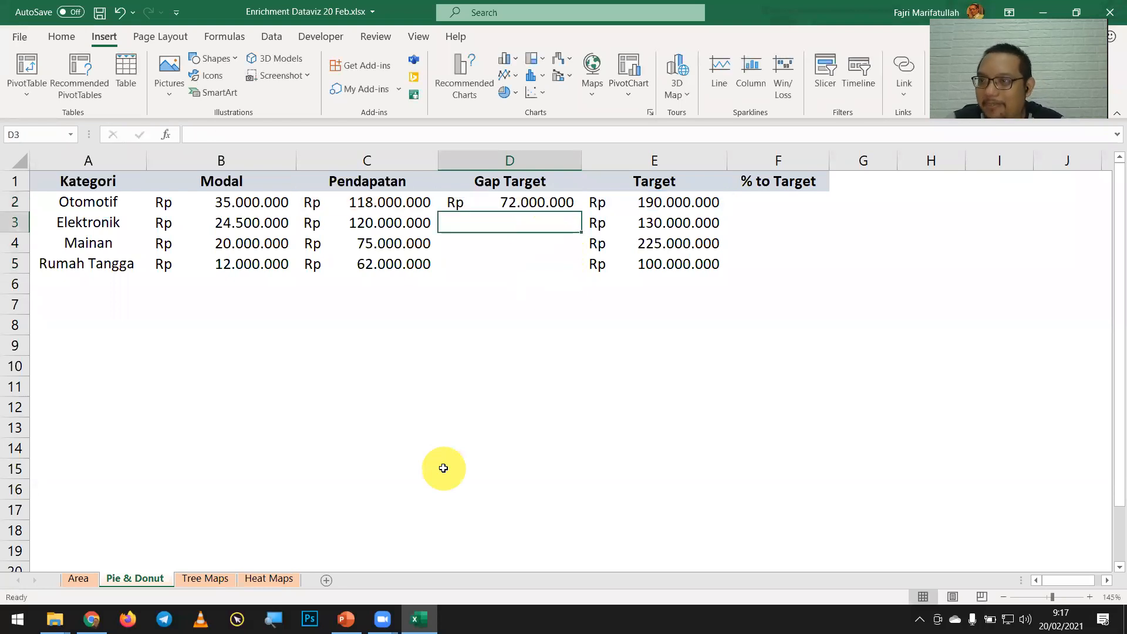
Copy the Gap Target formula from D2 into D3:D5 for the remaining categories and end copy mode
key(Up)
key(ctrl+c)
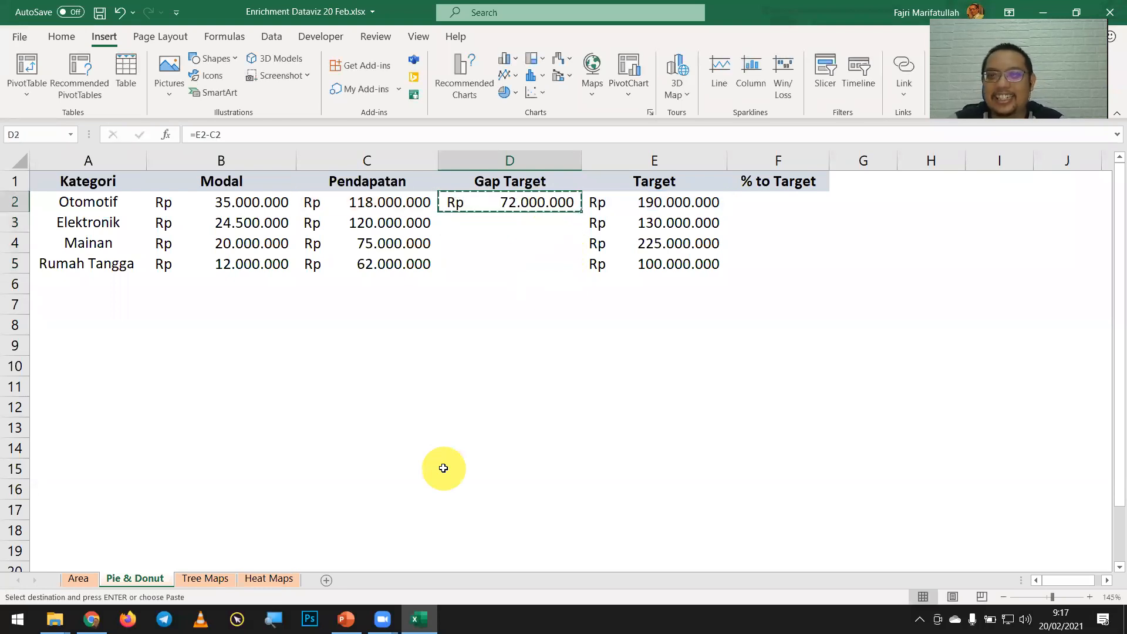
key(Down)
key(shift+Down)
key(shift+Down)
key(ctrl+v)
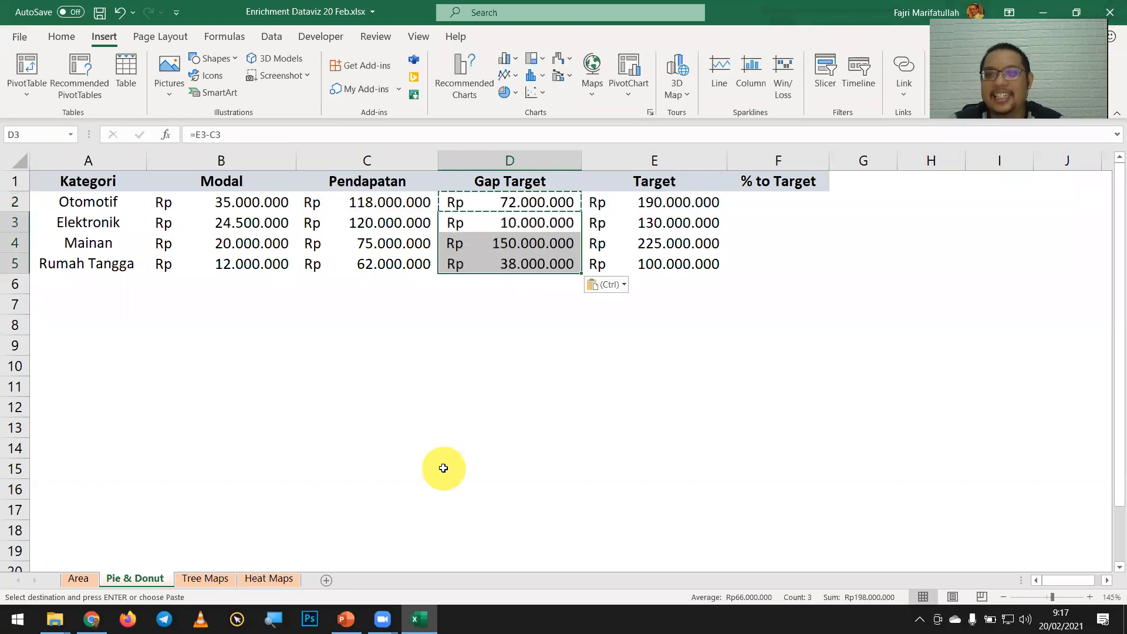
key(Escape)
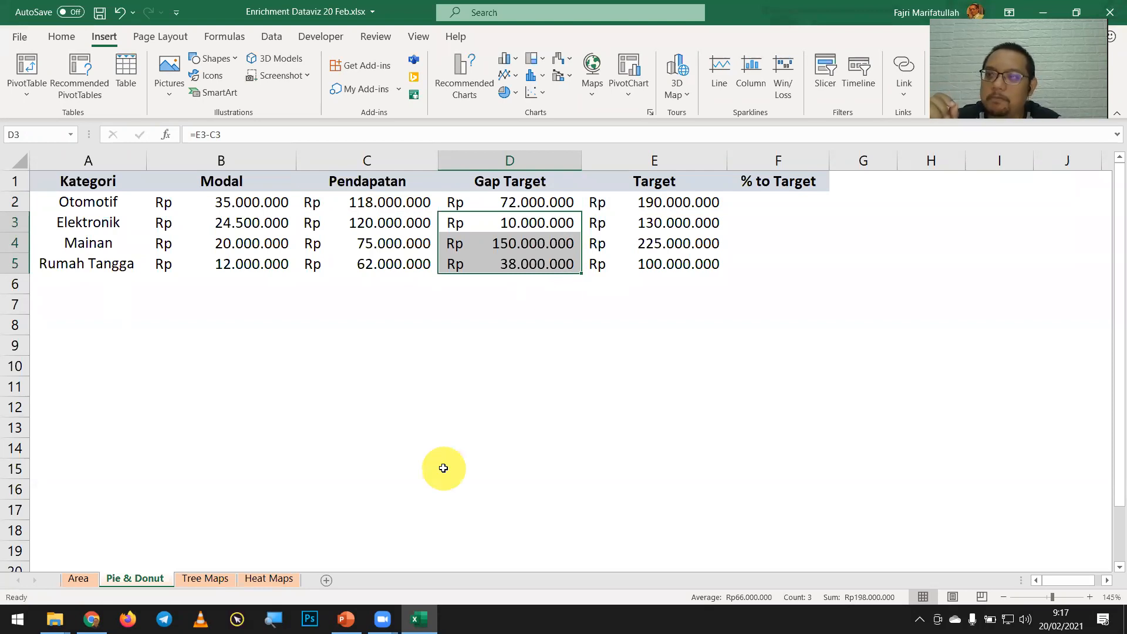
Clear the Gap Target formulas in D2:D5 and undo the deletion
key(Up)
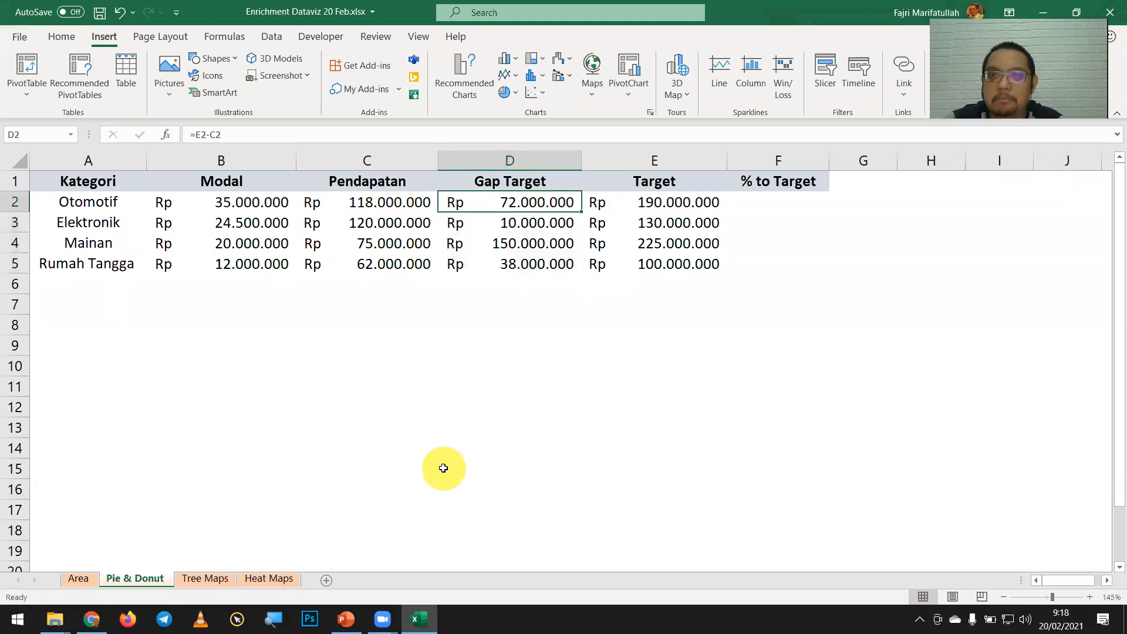
key(shift+Down)
key(shift+Down)
key(shift+Down)
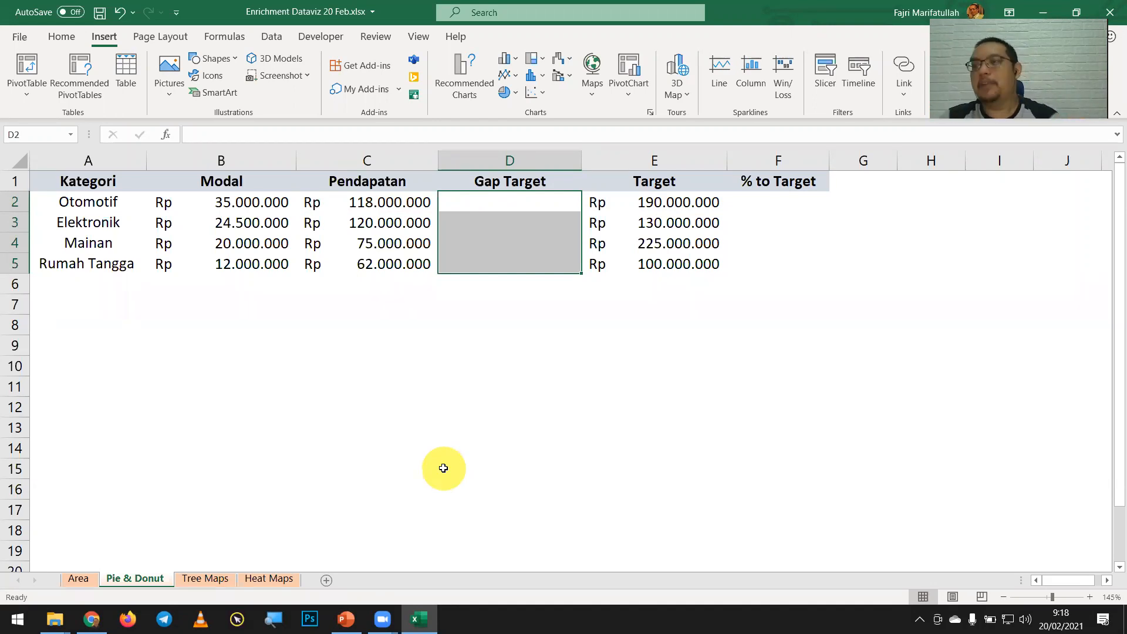
key(ctrl+z)
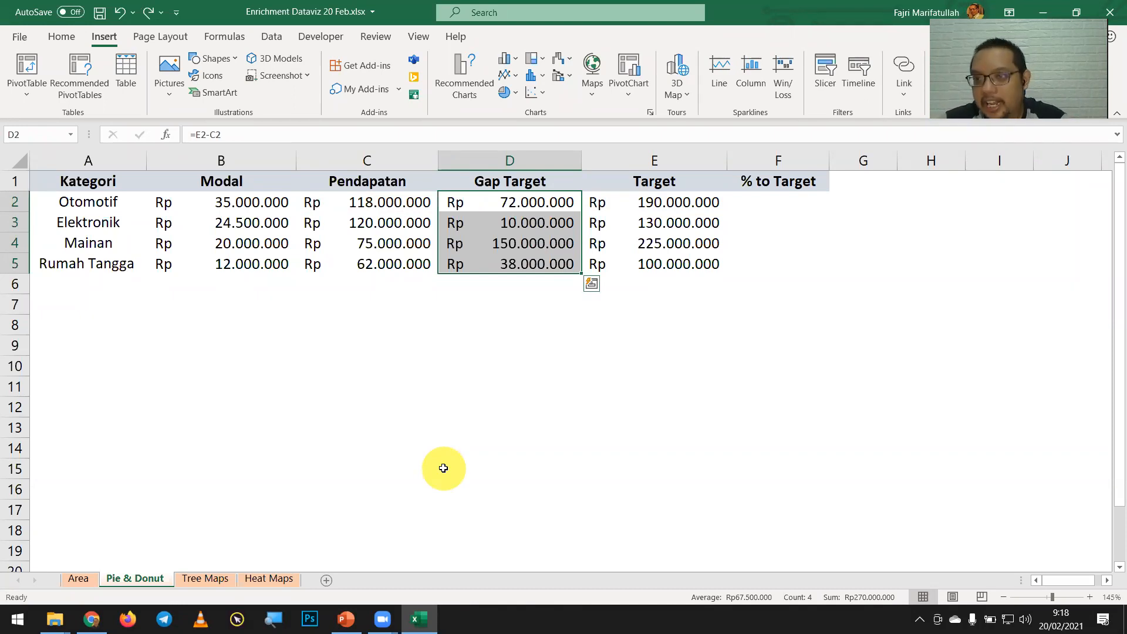
Calculate the % to Target for Otomotif in F2 as Pendapatan divided by Target with the formula =C2/E2
key(Right)
key(Right)
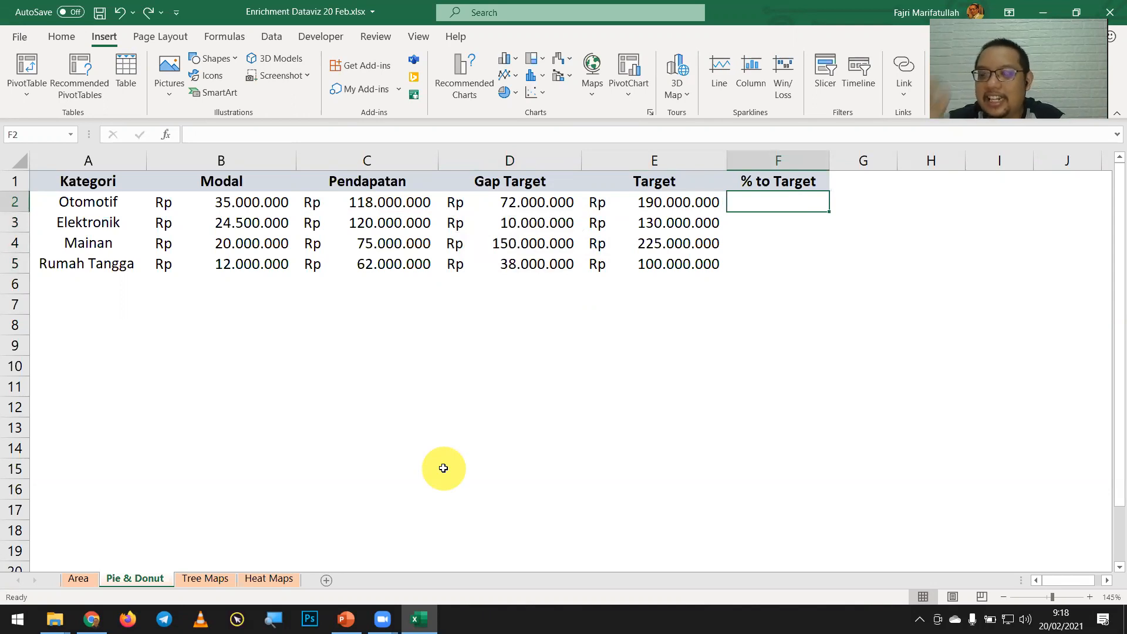
text(=)
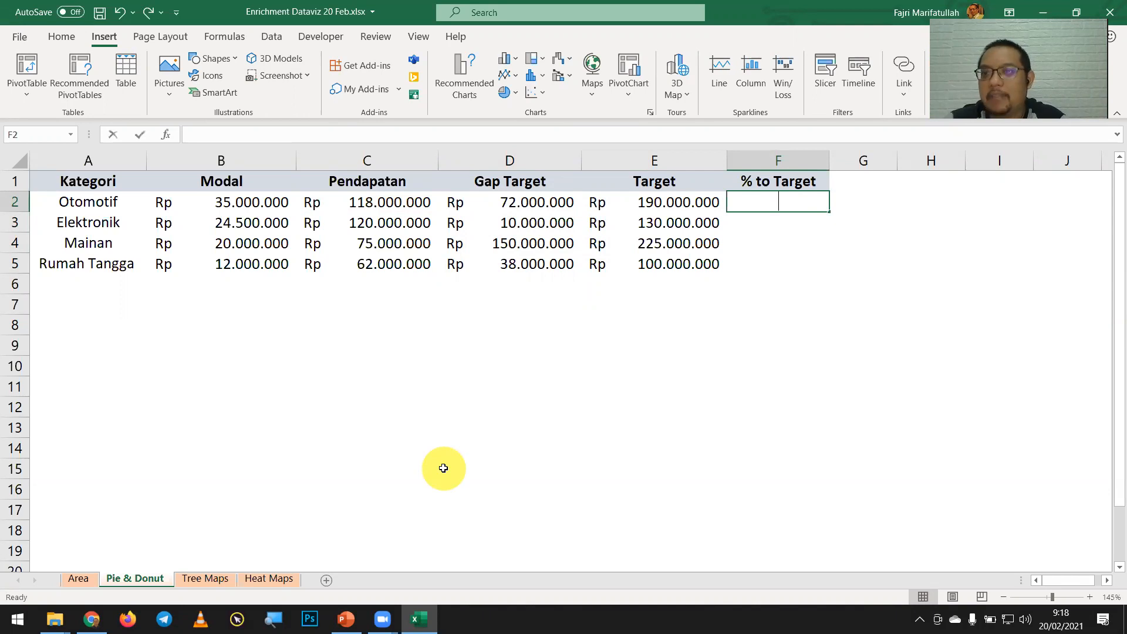
key(Left)
key(Left)
key(Left)
text(/)
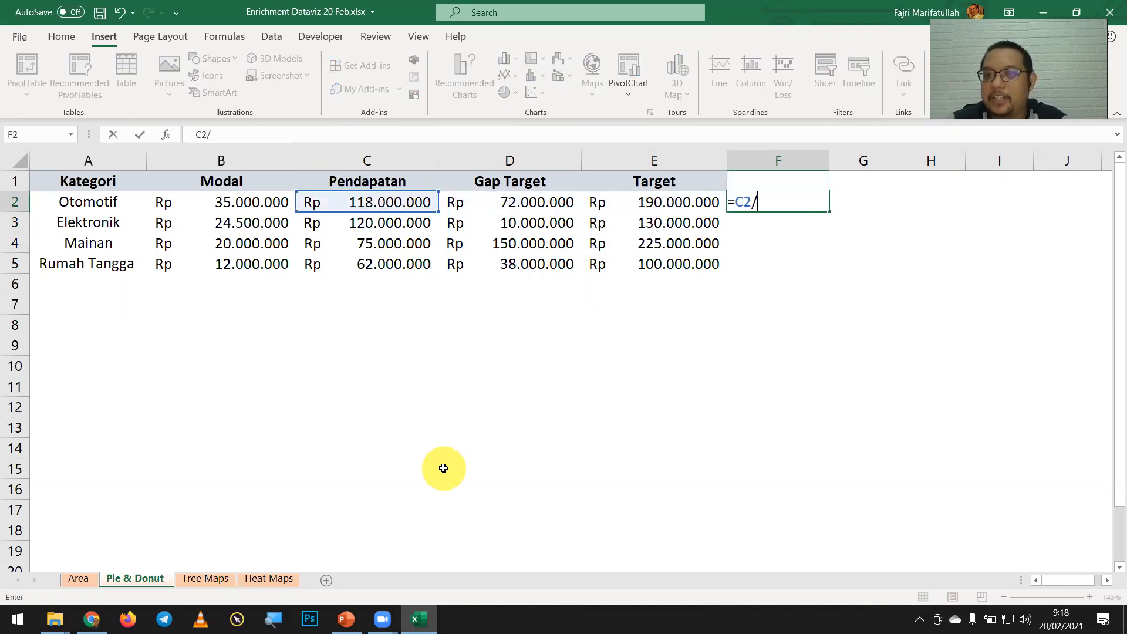
key(Left)
key(Return)
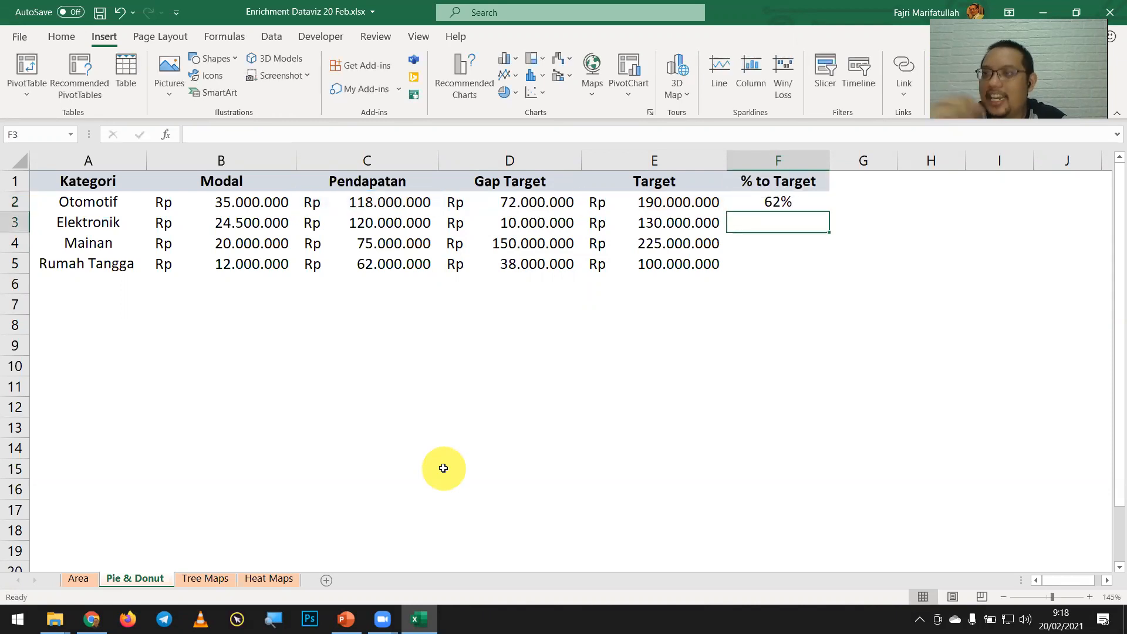
Copy the % to Target formula from F2 into F3:F5 for the other categories and end copy mode
key(Up)
key(ctrl+c)
key(Down)
key(shift+Down)
key(shift+Down)
key(ctrl+v)
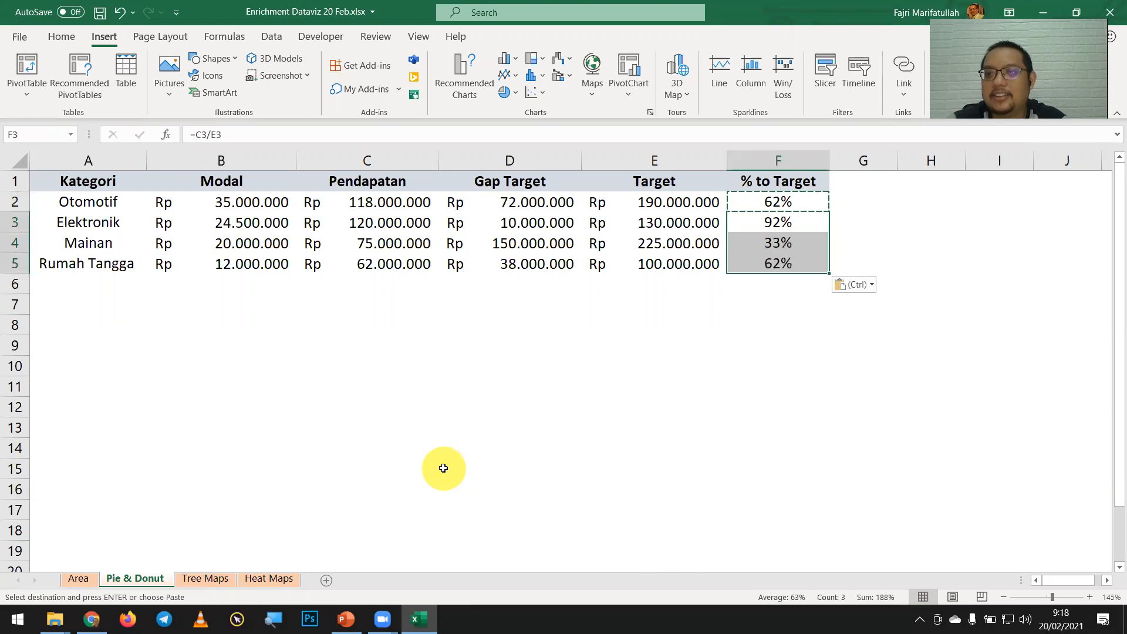
key(Escape)
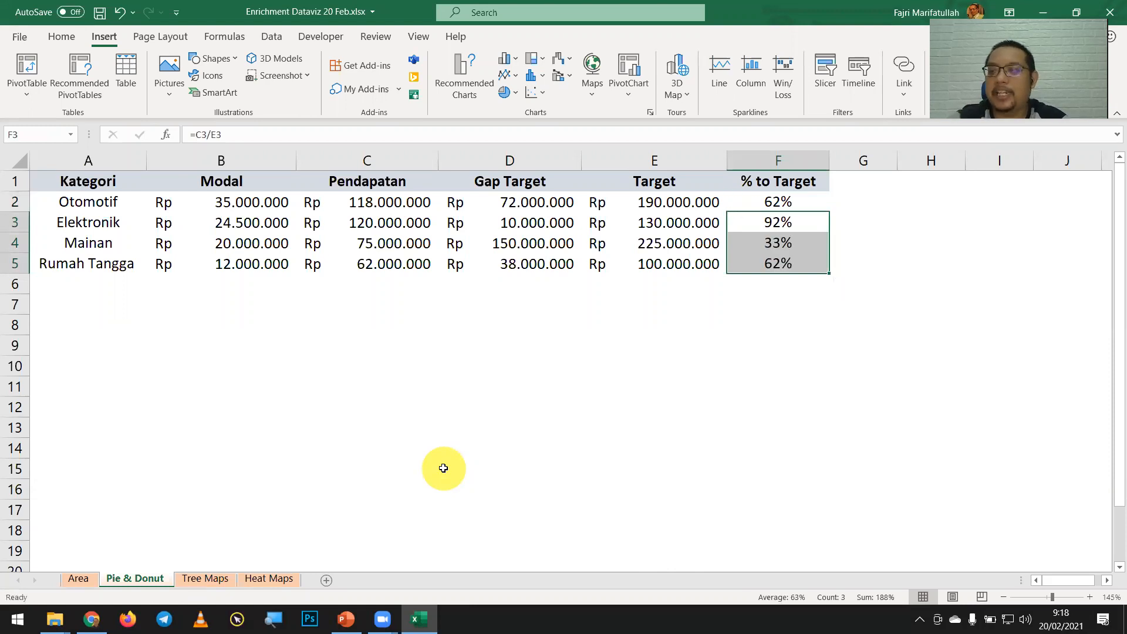
Examine the completed table, comparing Modal, Pendapatan and % to Target across the Otomotif and Elektronik rows
key(Home)
key(Down)
key(Down)
key(Down)
key(Down)
key(Down)
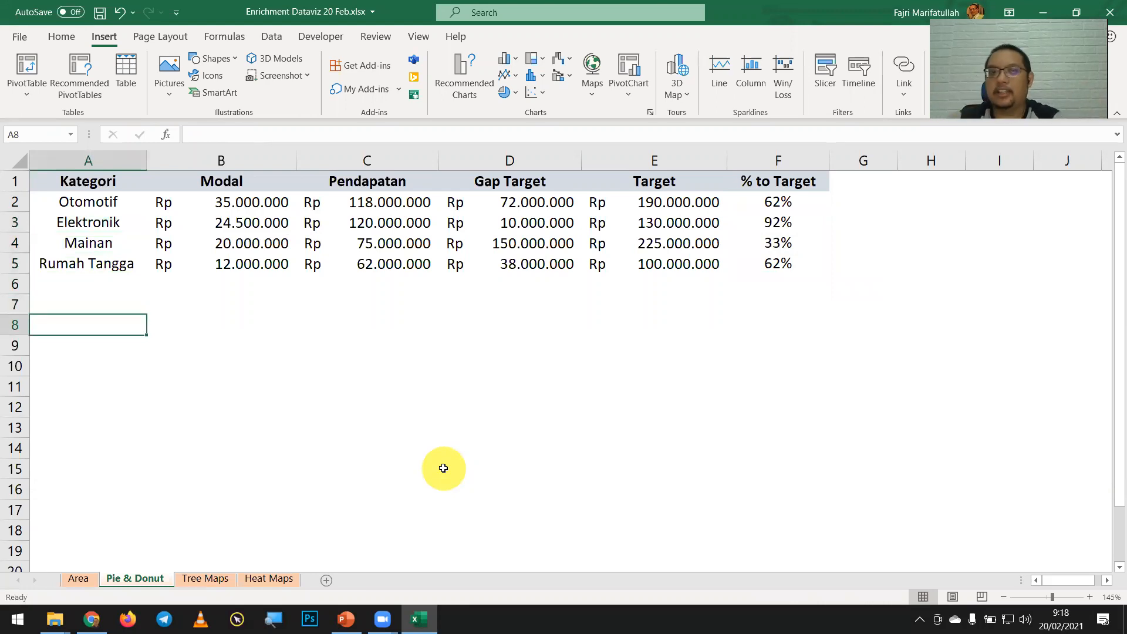
click(99, 196)
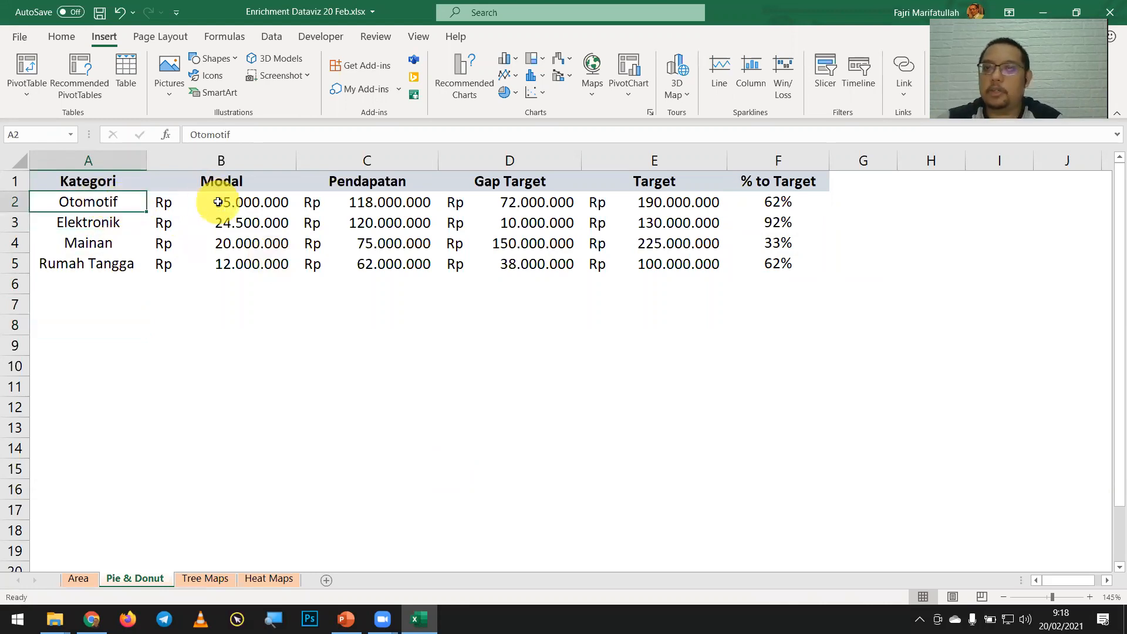
click(218, 202)
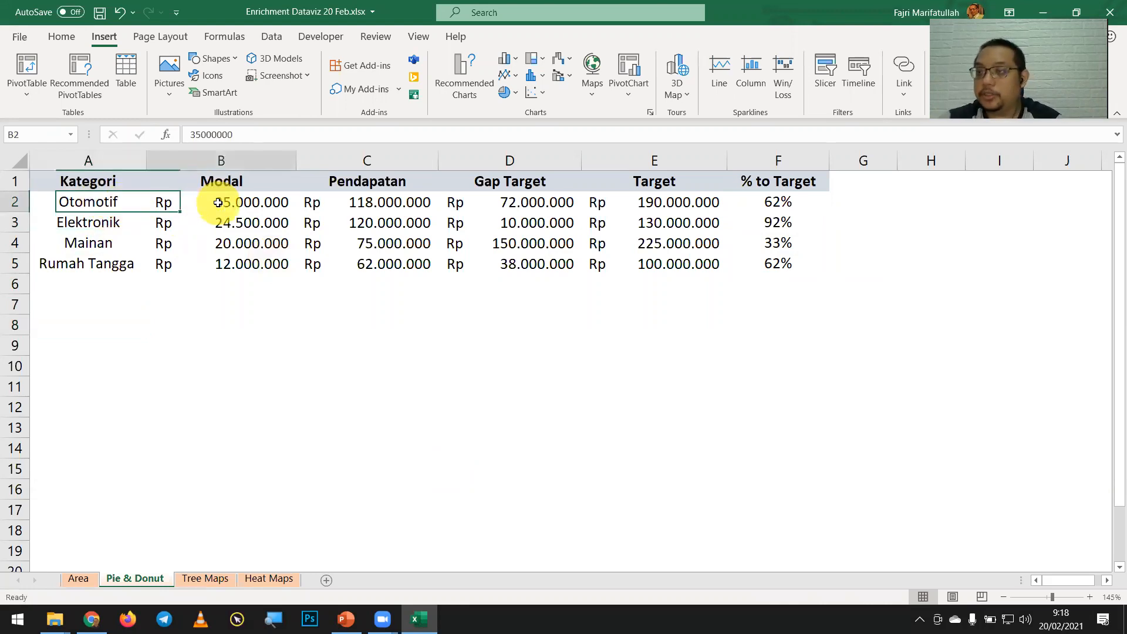
click(364, 205)
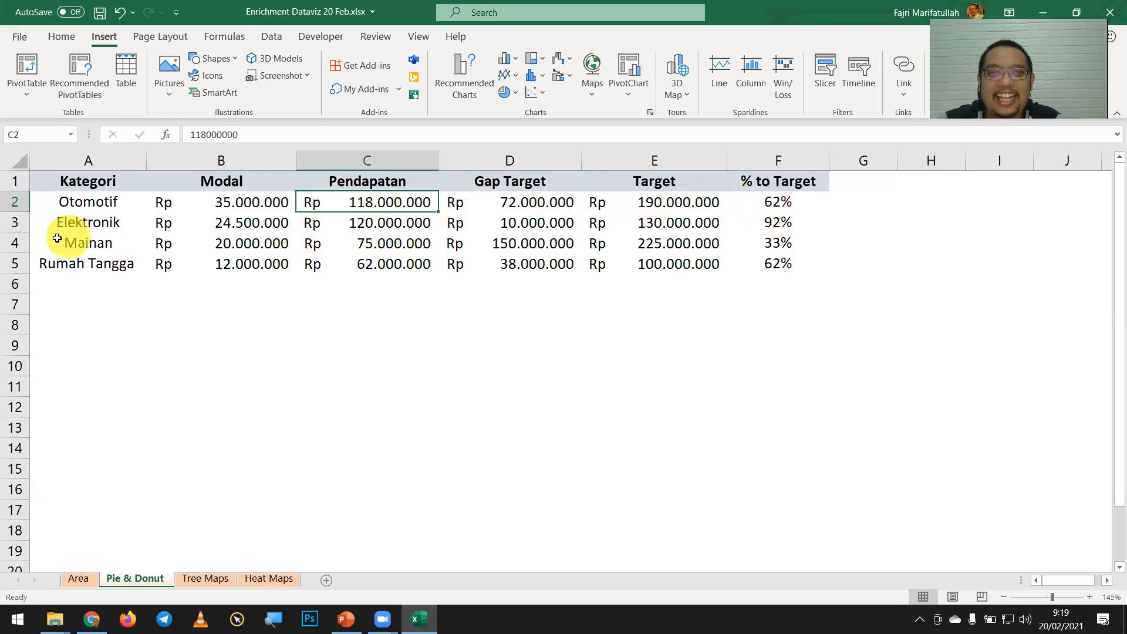
click(188, 220)
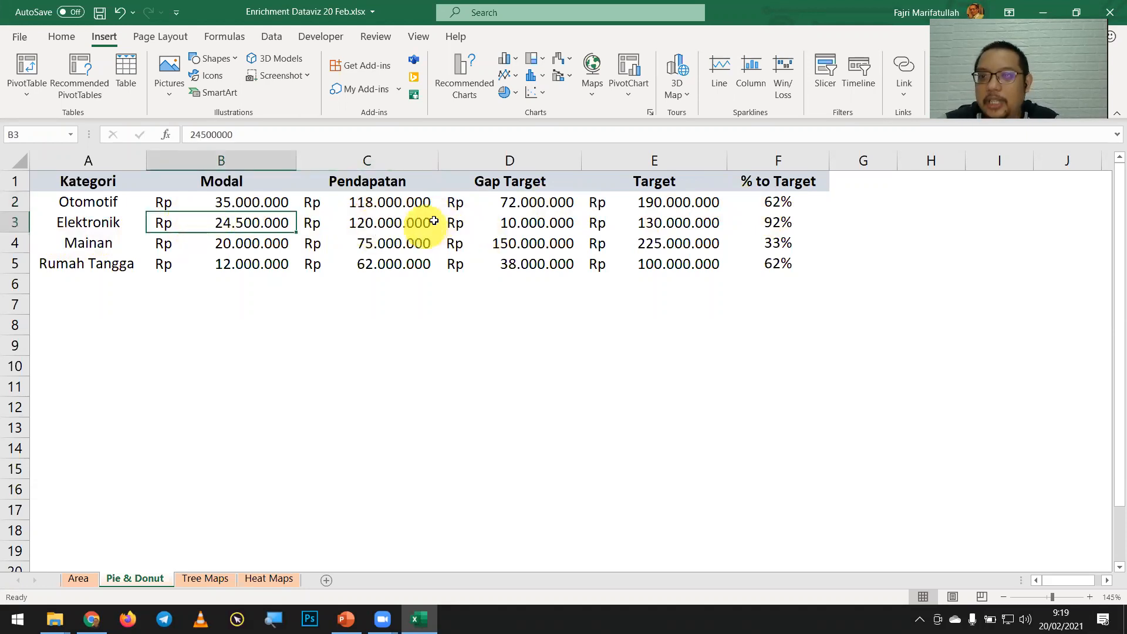
click(788, 221)
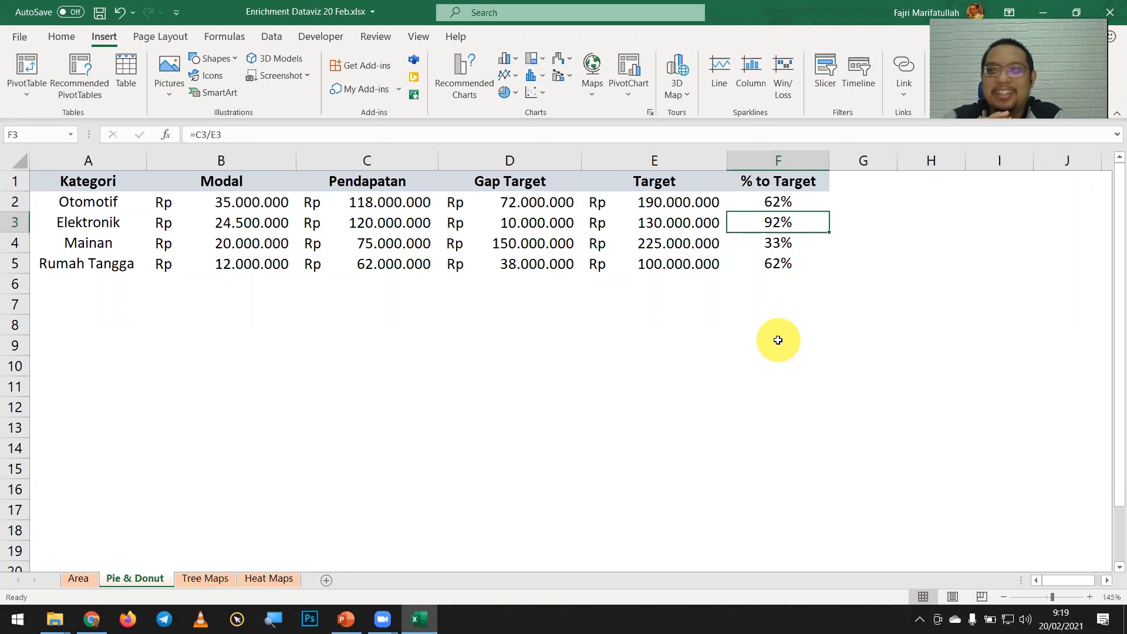
key(Home)
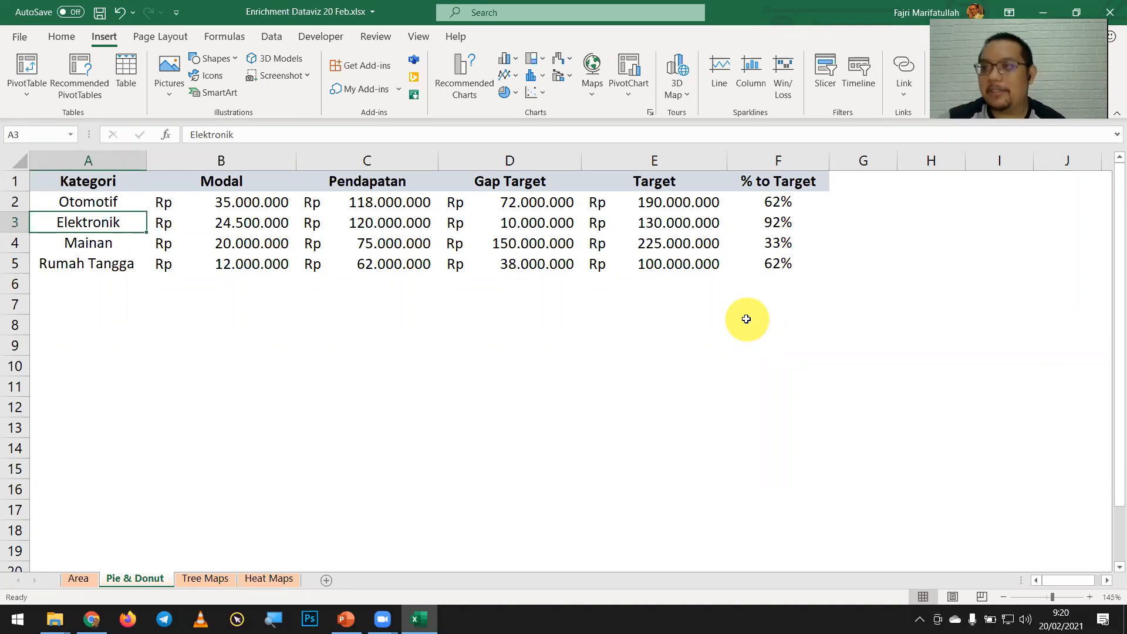
click(252, 327)
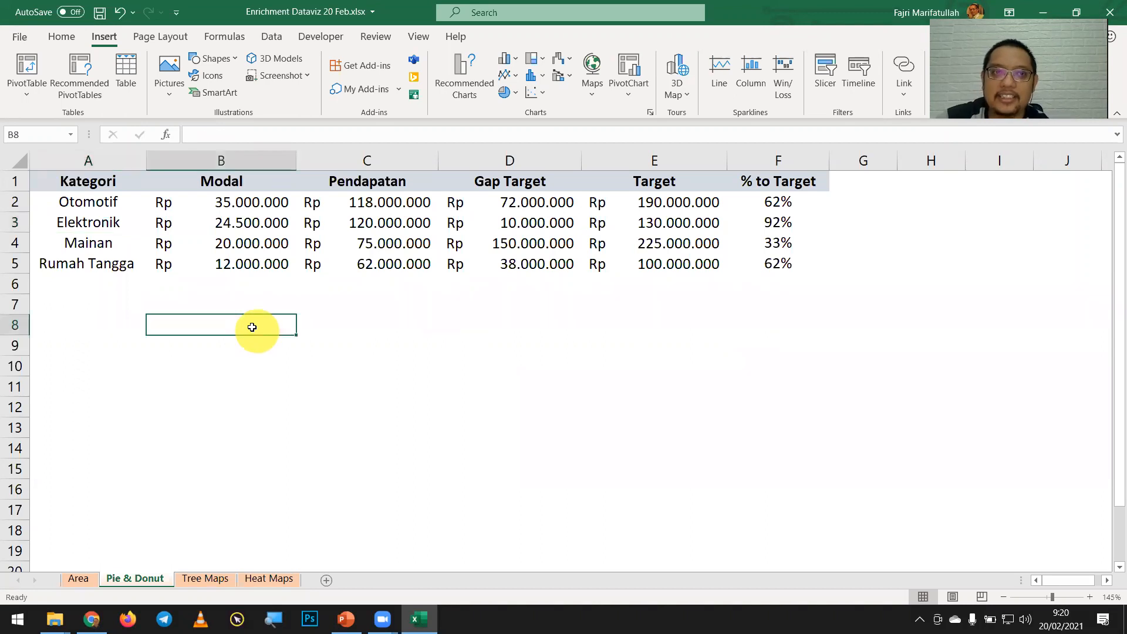
Insert a 2-D pie chart of Modal by Kategori from A1:B5 and place it below the table
click(100, 182)
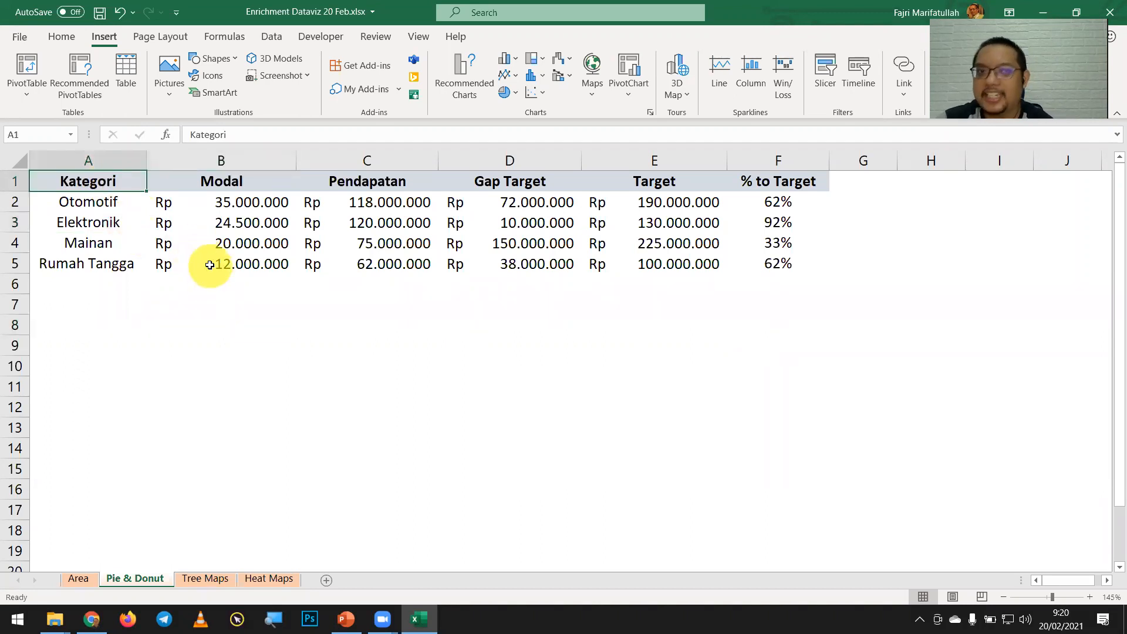
click(164, 221)
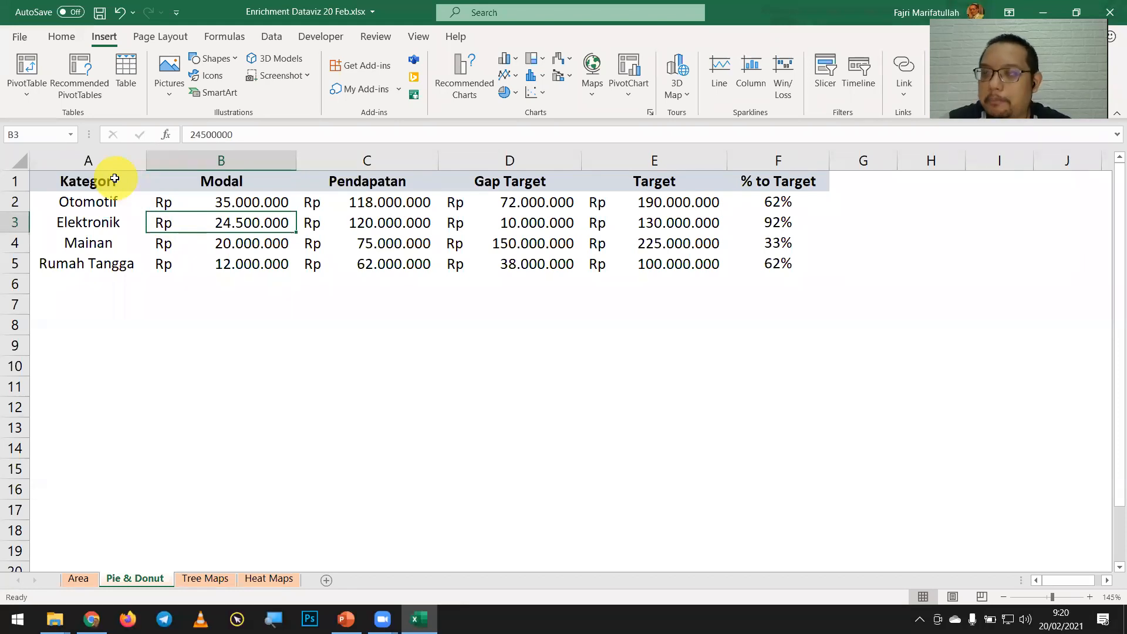
drag(114, 185, 176, 262)
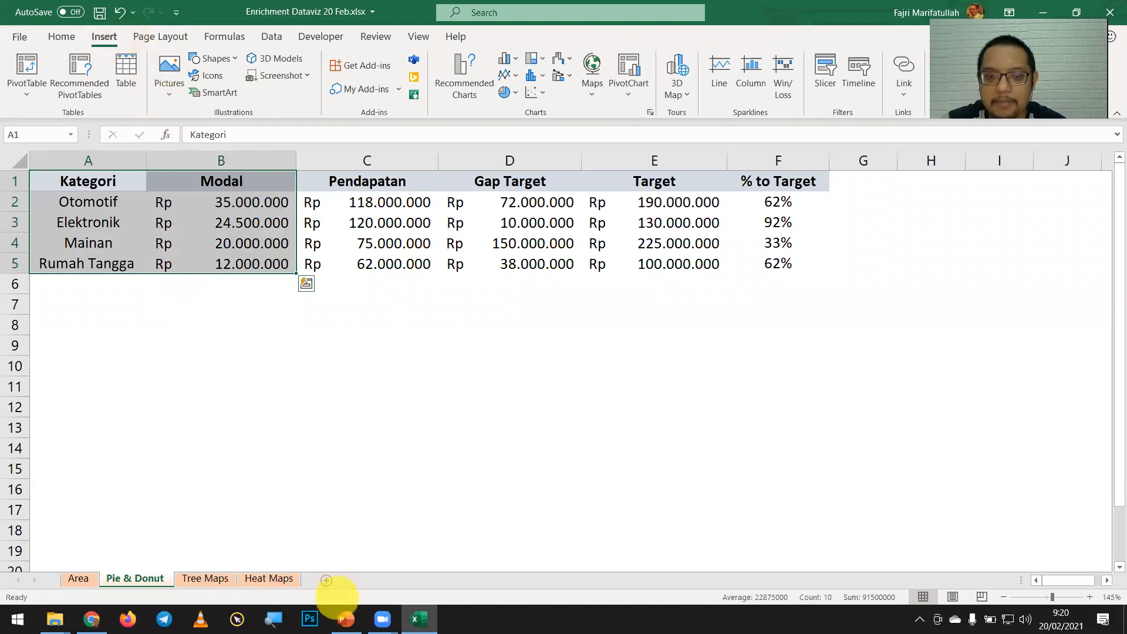
click(273, 619)
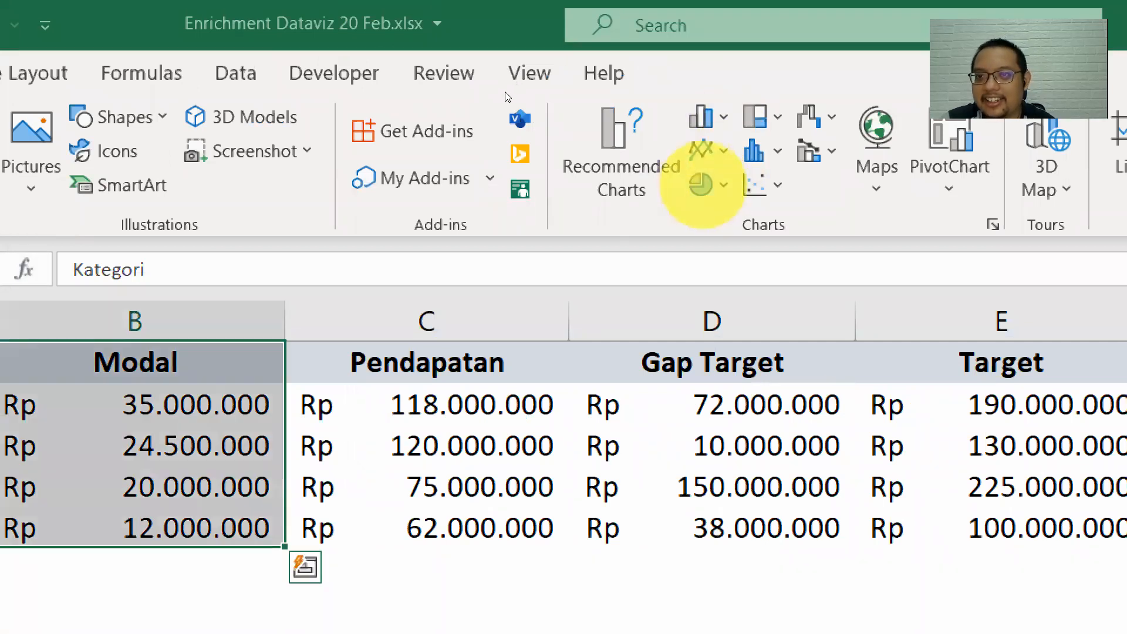
click(703, 185)
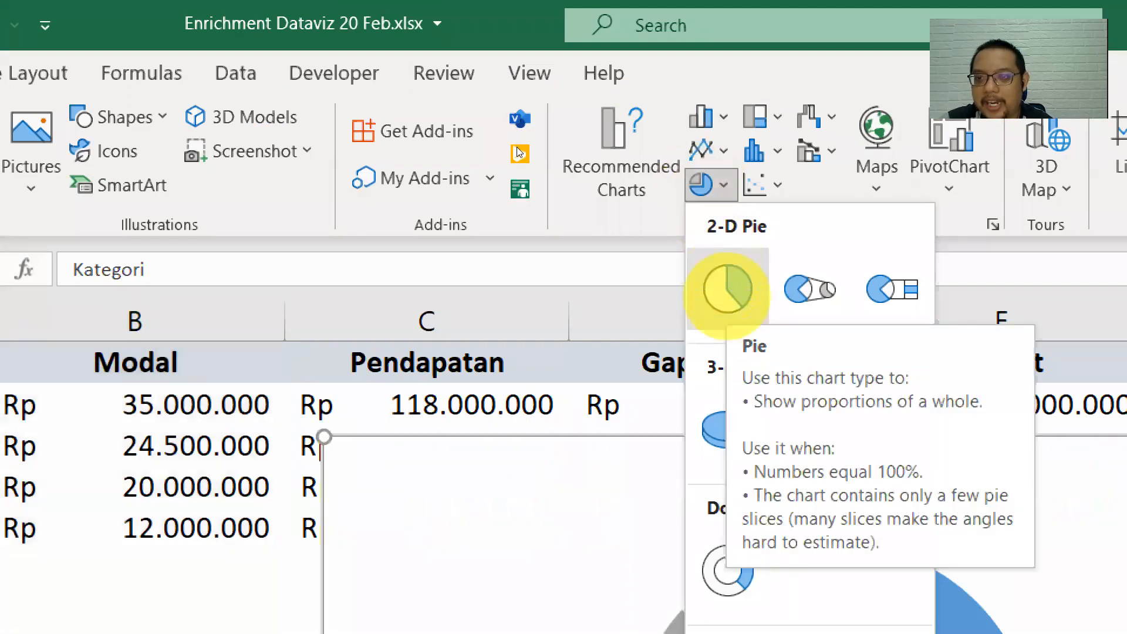
click(728, 288)
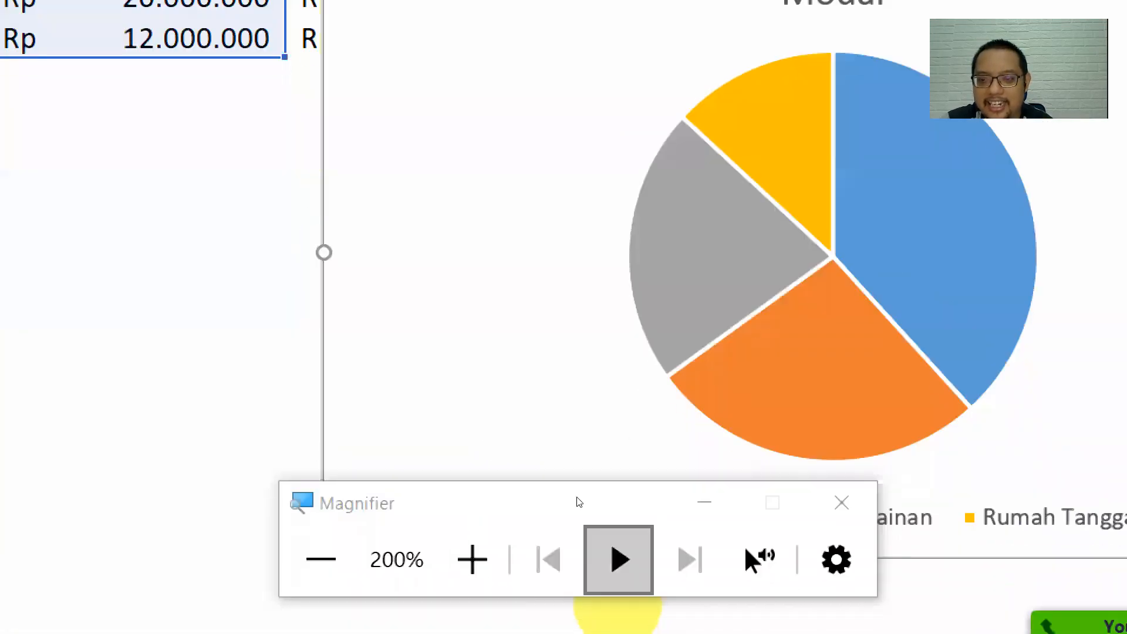
click(840, 500)
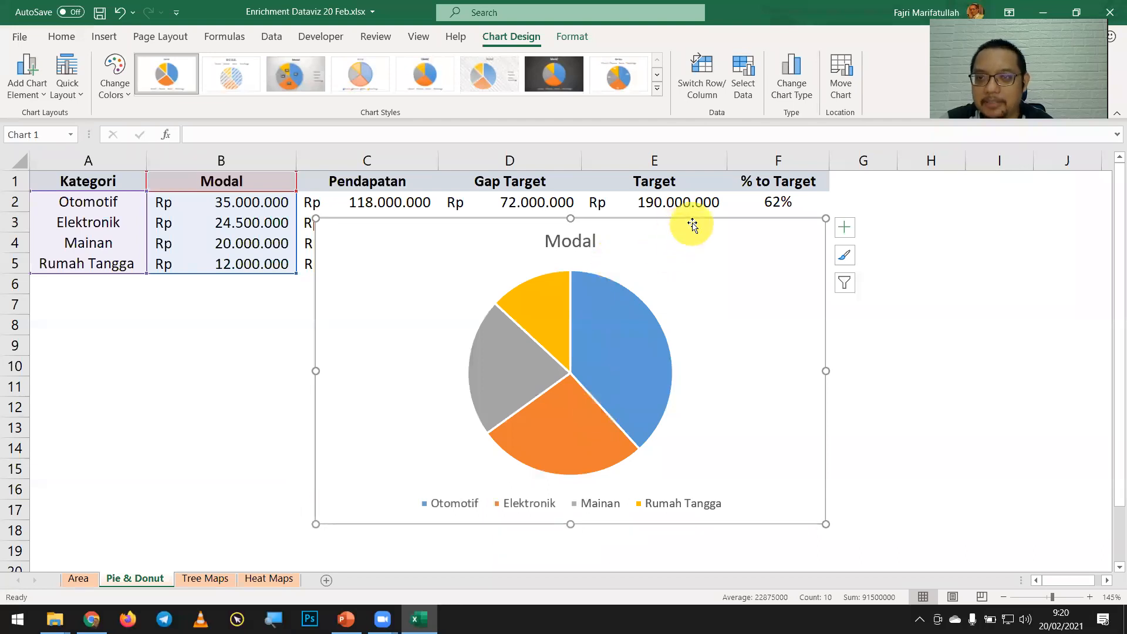
drag(692, 221, 418, 309)
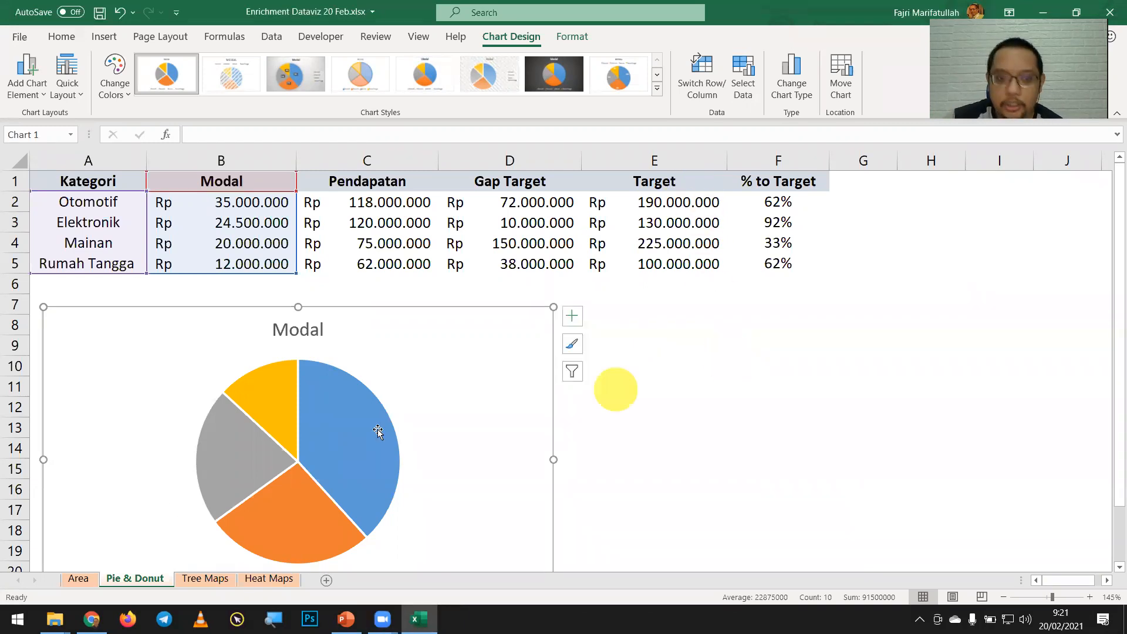
Set the August ticket sales for Horor in I5 on the Area sheet to 599300
click(78, 578)
scroll(552, 389, up, 2)
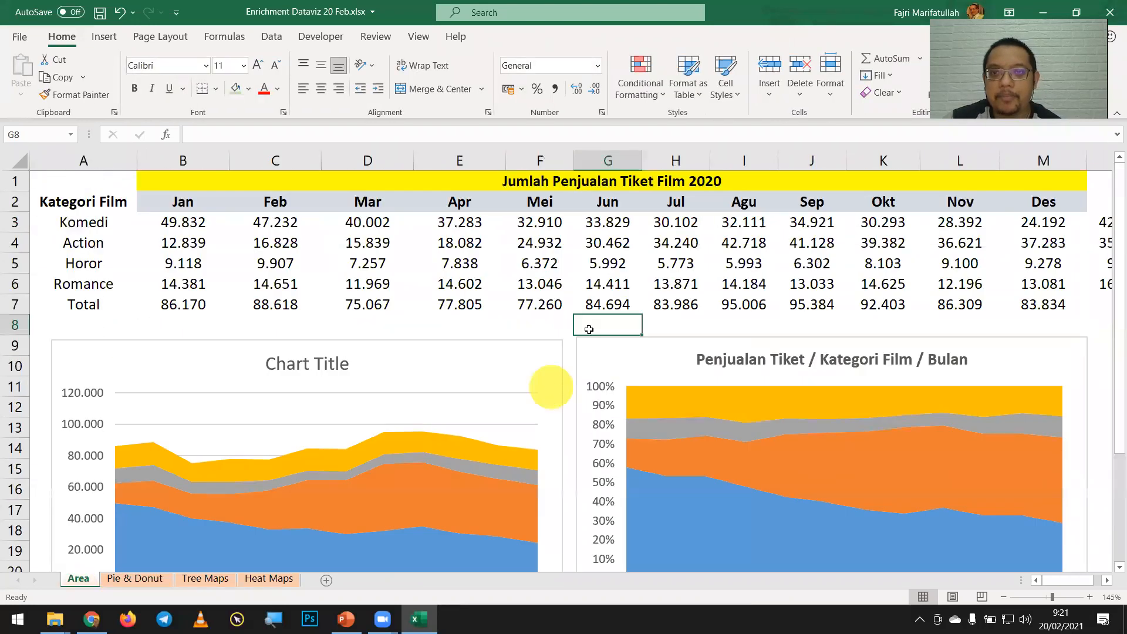
click(677, 258)
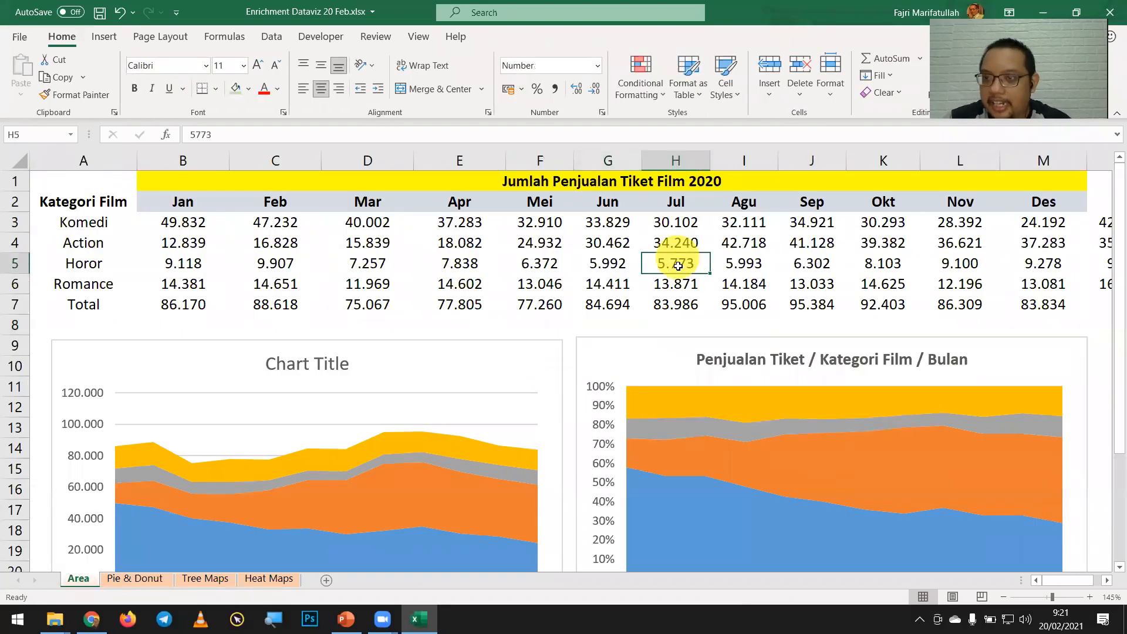
scroll(676, 259, down, 1)
click(666, 249)
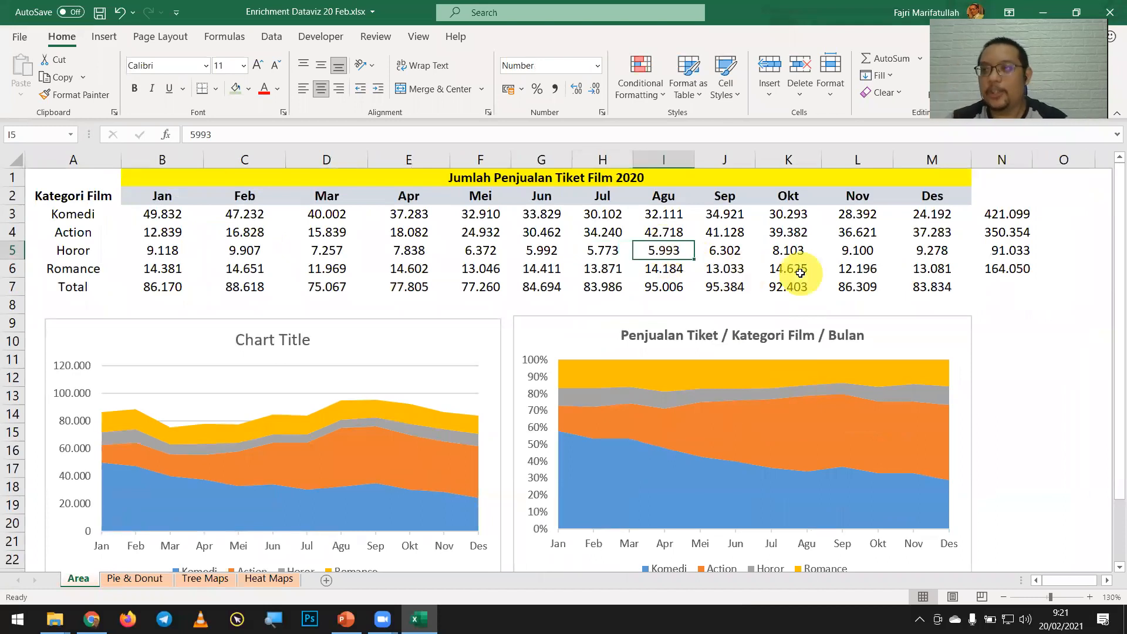
key(F2)
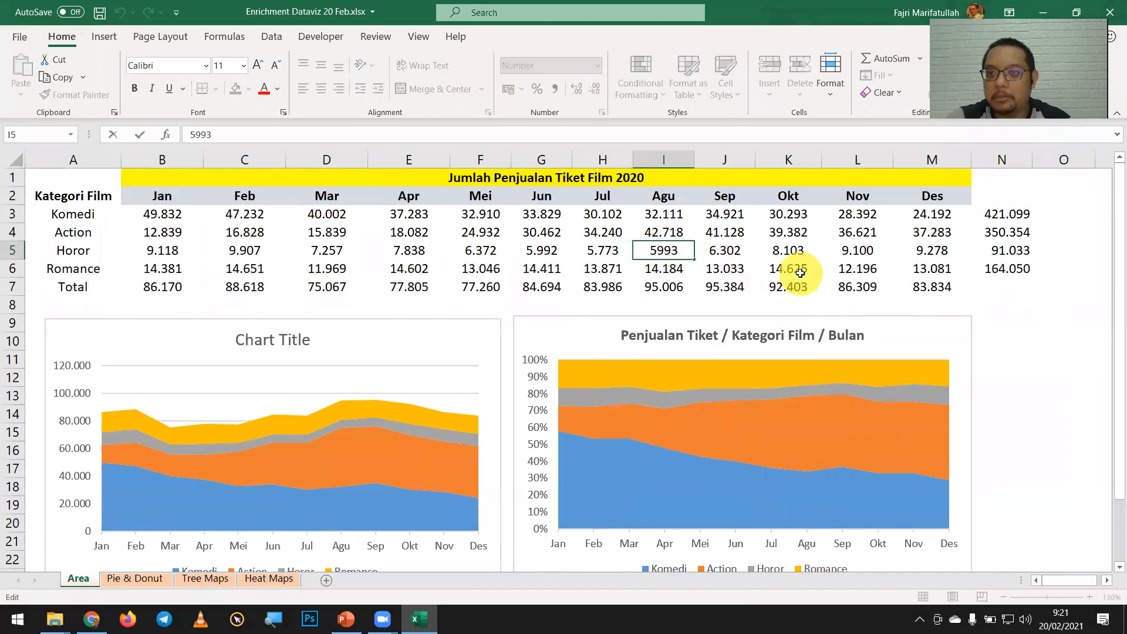
key(Right)
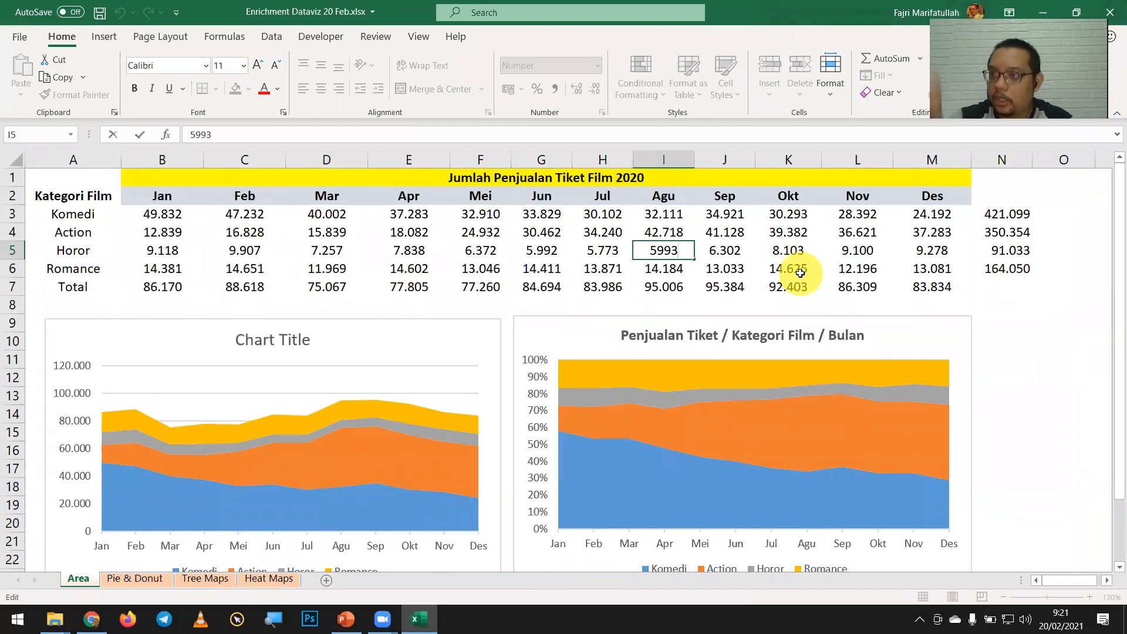
text(00)
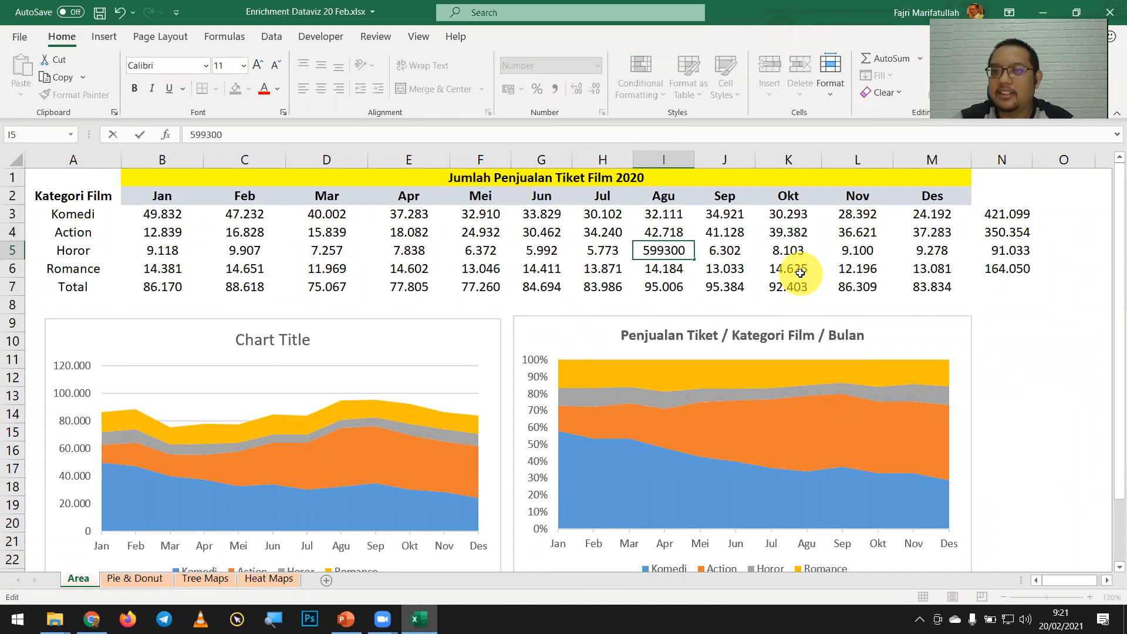
key(Return)
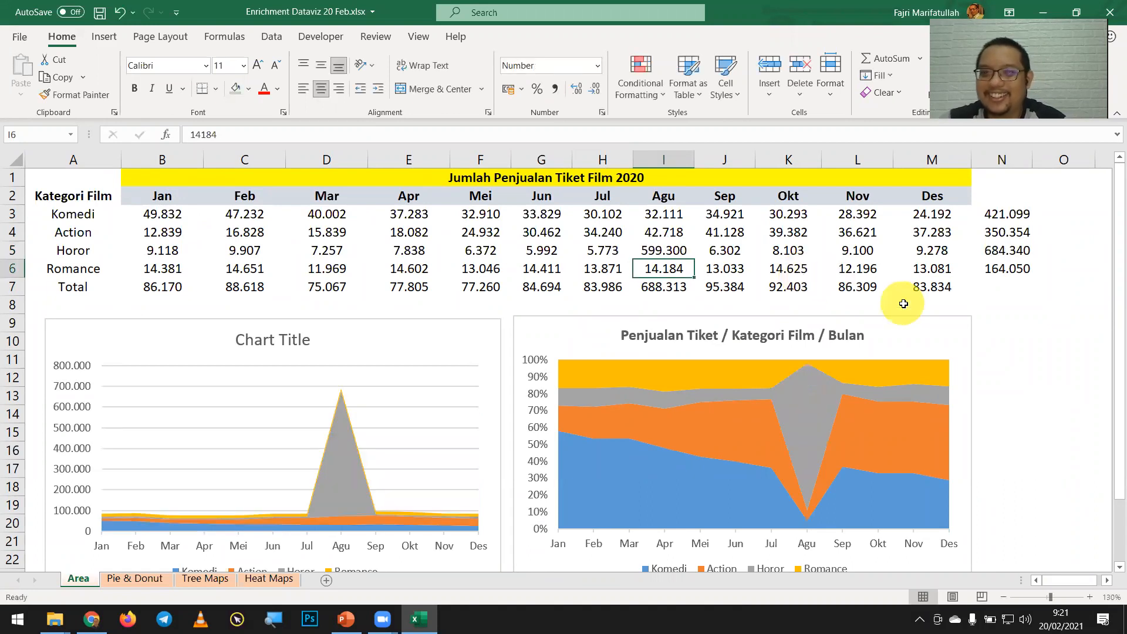
Set the August ticket sales for Horor in I5 back to 5993
click(1061, 400)
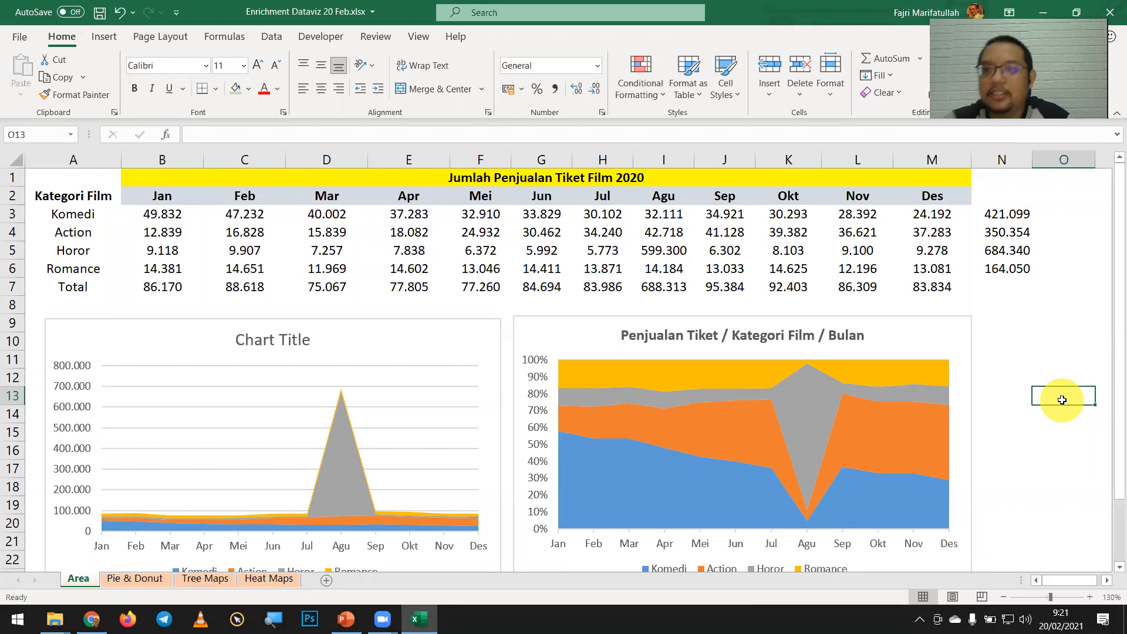
click(667, 250)
click(94, 250)
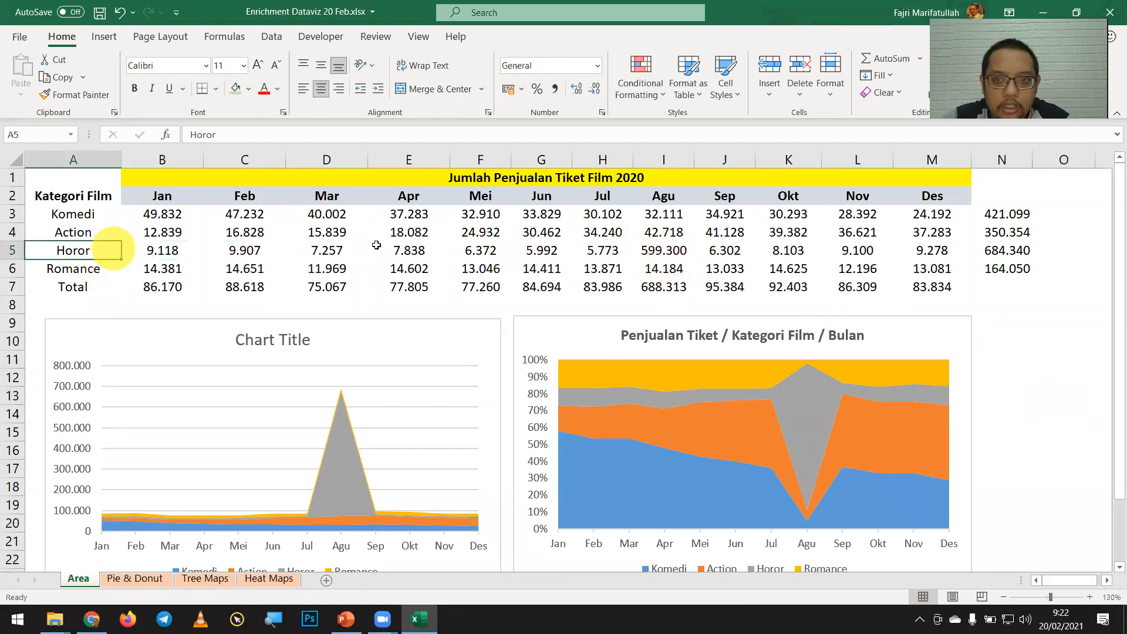
click(667, 250)
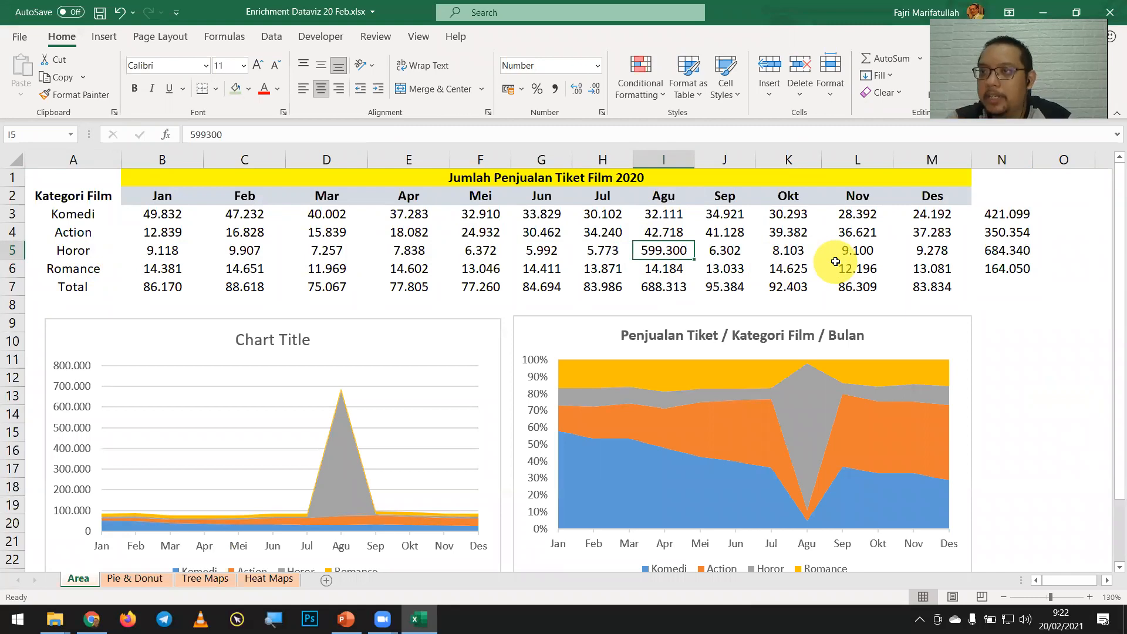
key(F2)
key(BackSpace)
key(BackSpace)
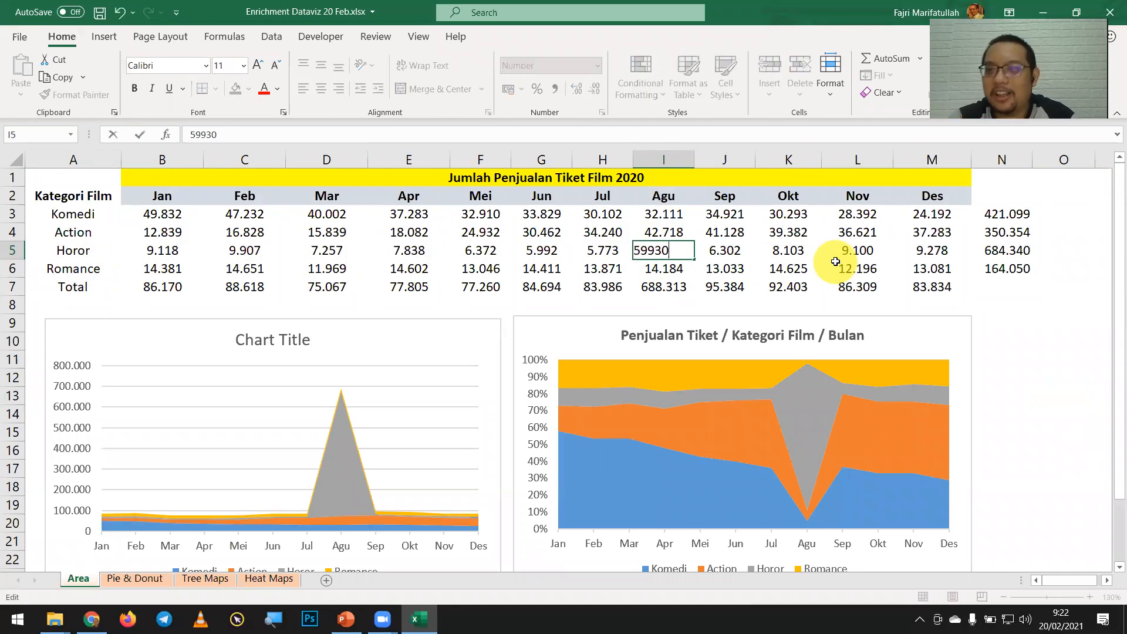
key(Return)
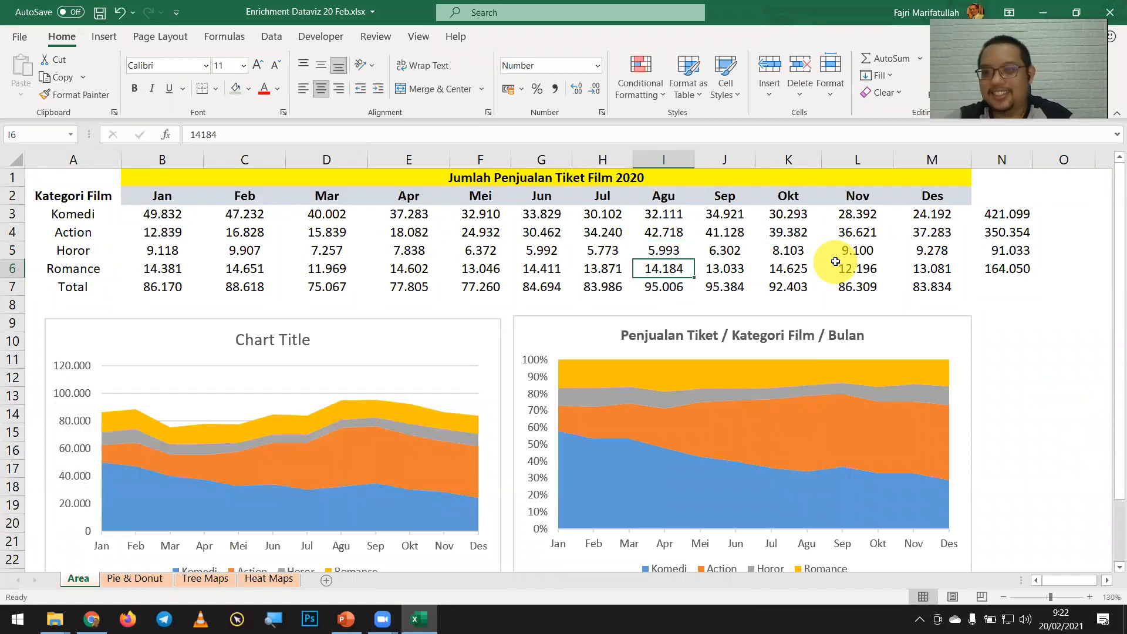
click(1064, 361)
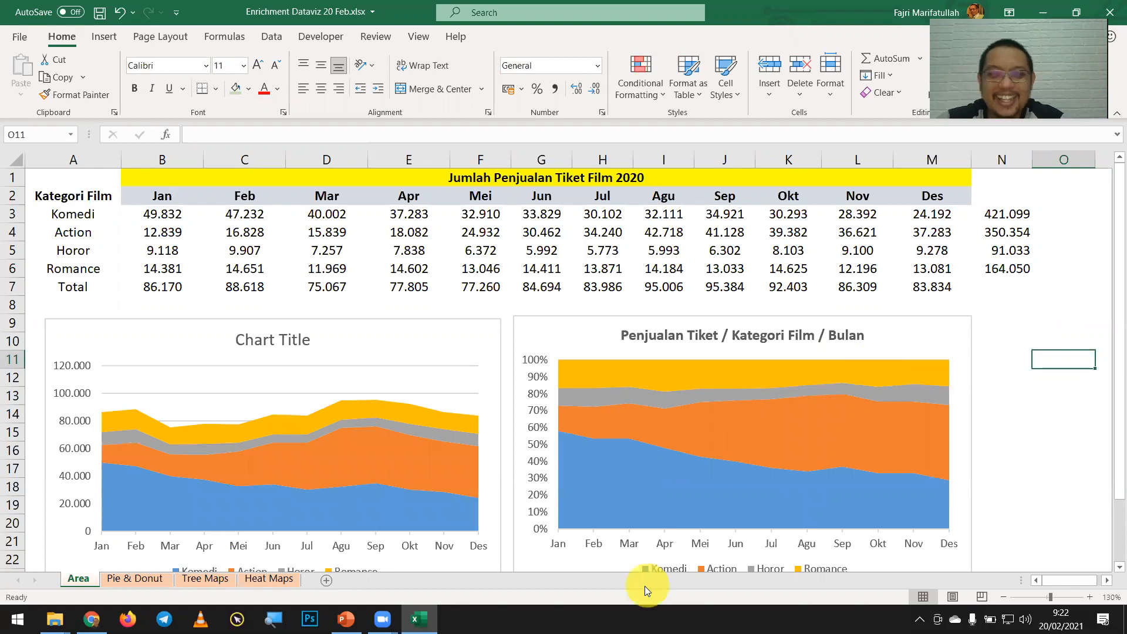
Return to the Pie & Donut sheet and examine the Modal pie chart's slices and legend alongside the data table
click(132, 580)
click(731, 449)
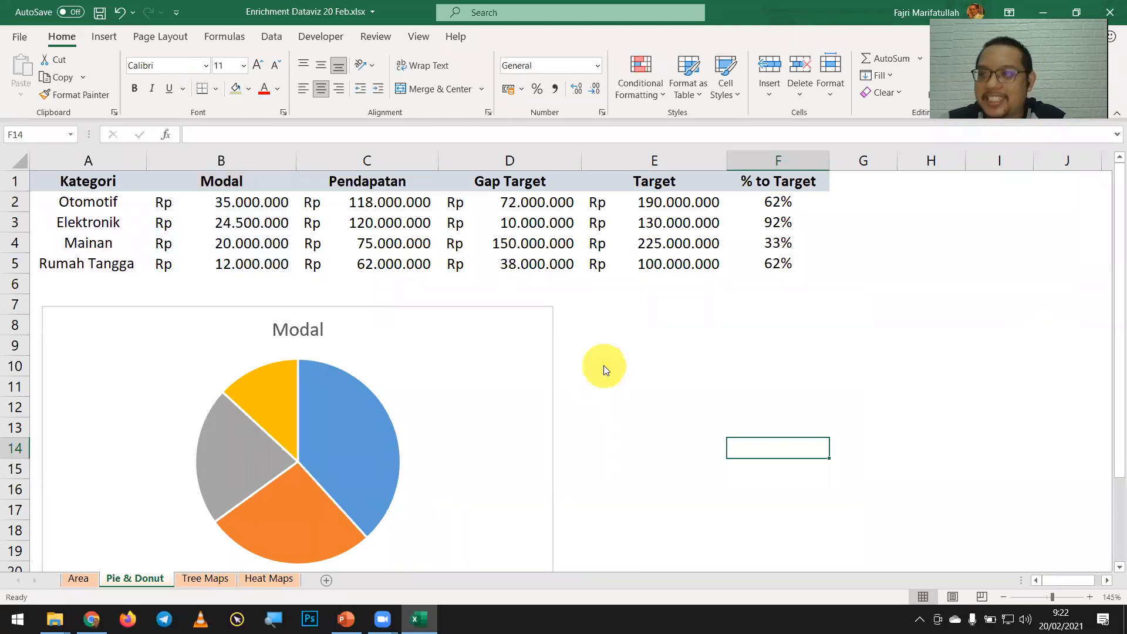
click(614, 175)
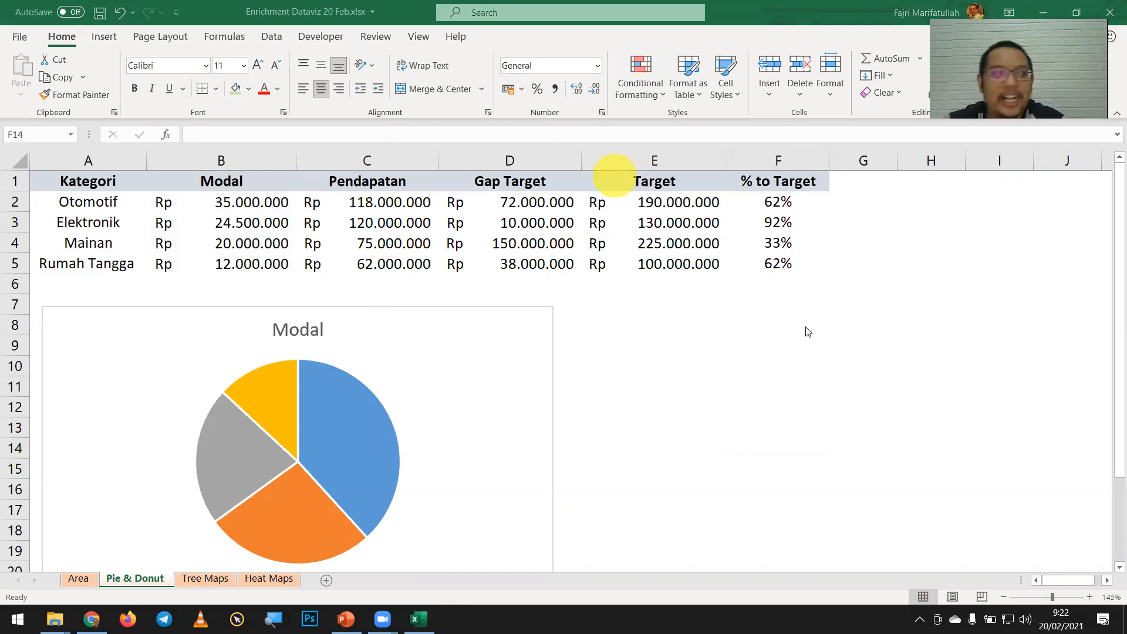
scroll(685, 360, down, 1)
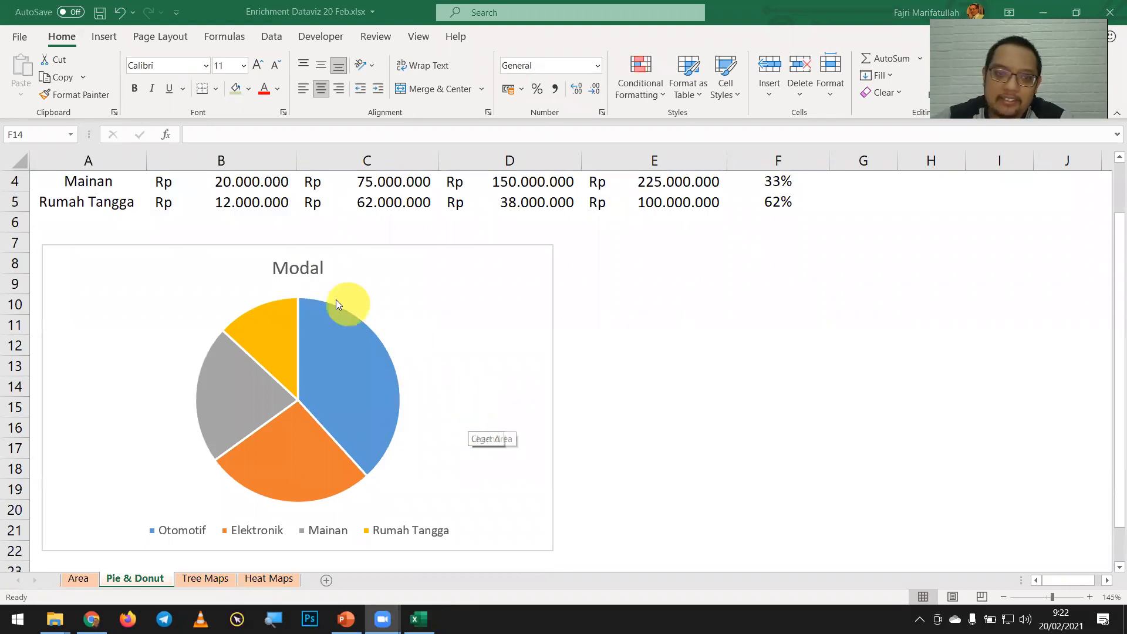
mouse_move(380, 405)
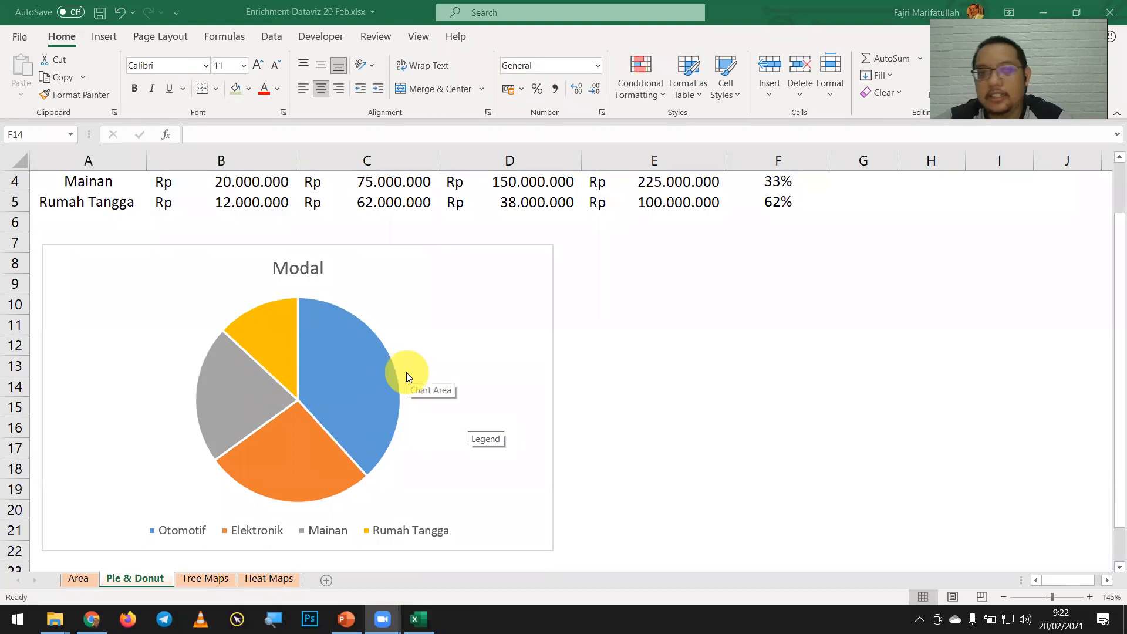
scroll(406, 372, up, 1)
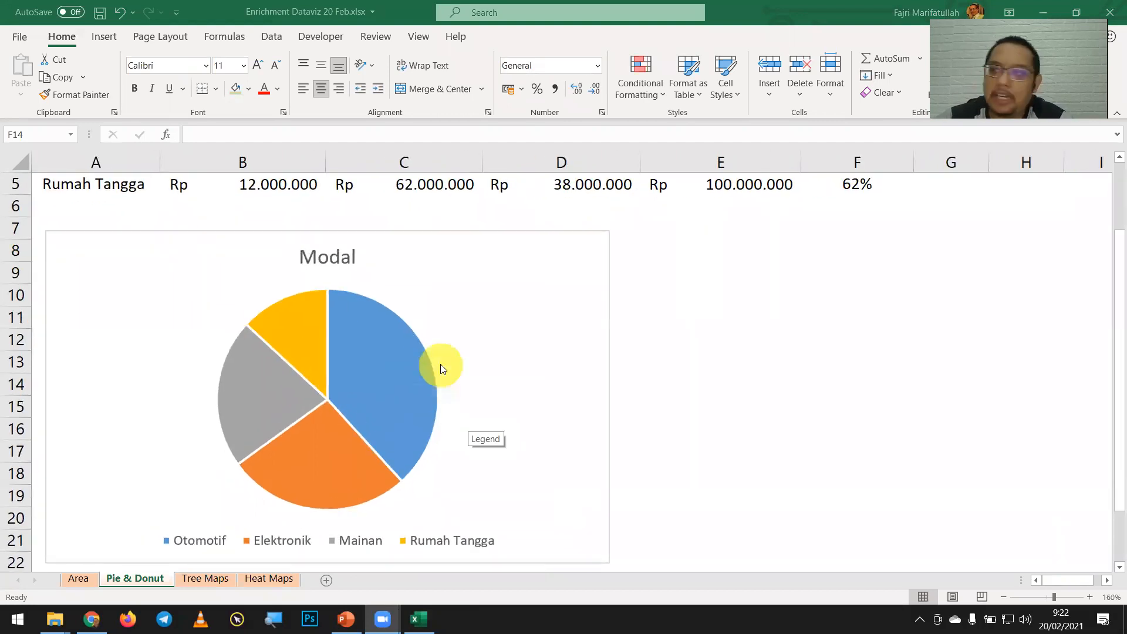
scroll(537, 351, down, 1)
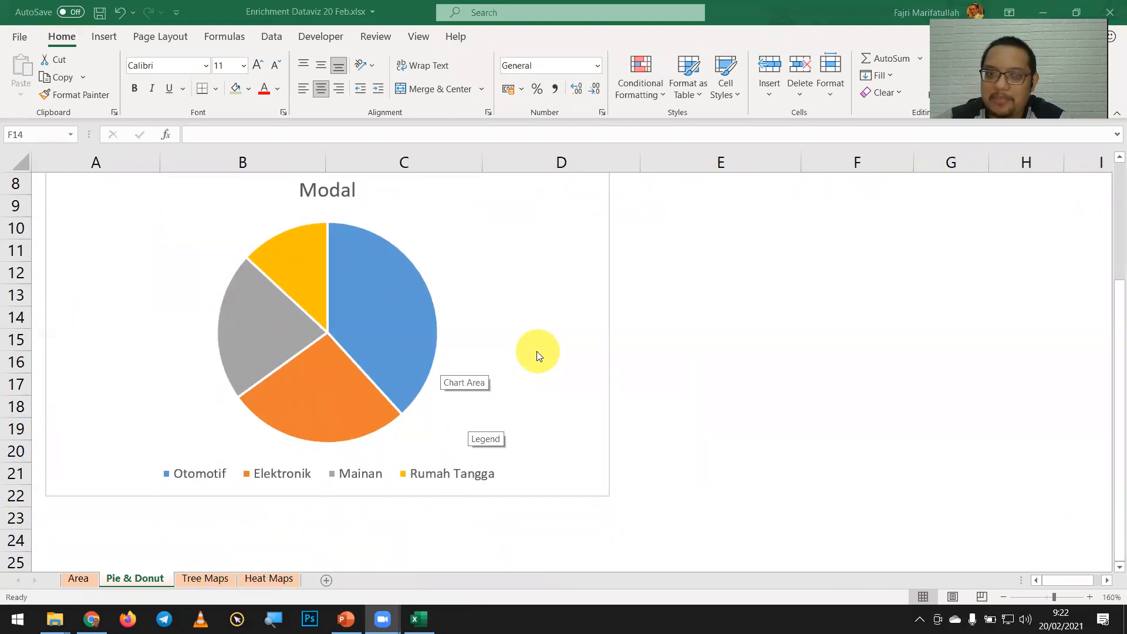
click(1120, 348)
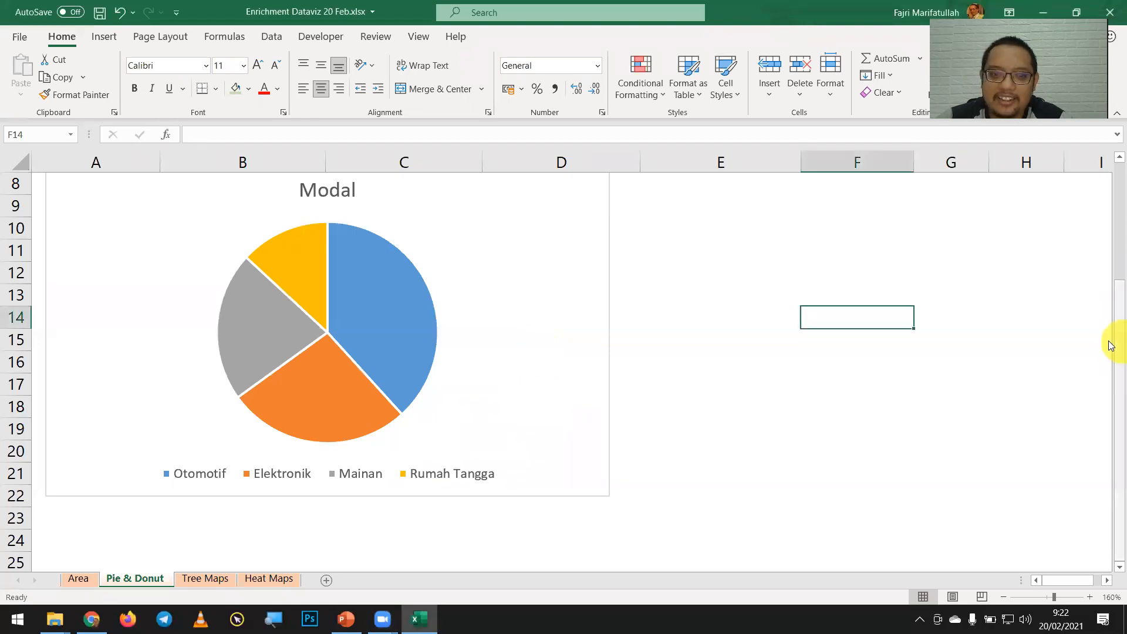
drag(1118, 353, 1118, 353)
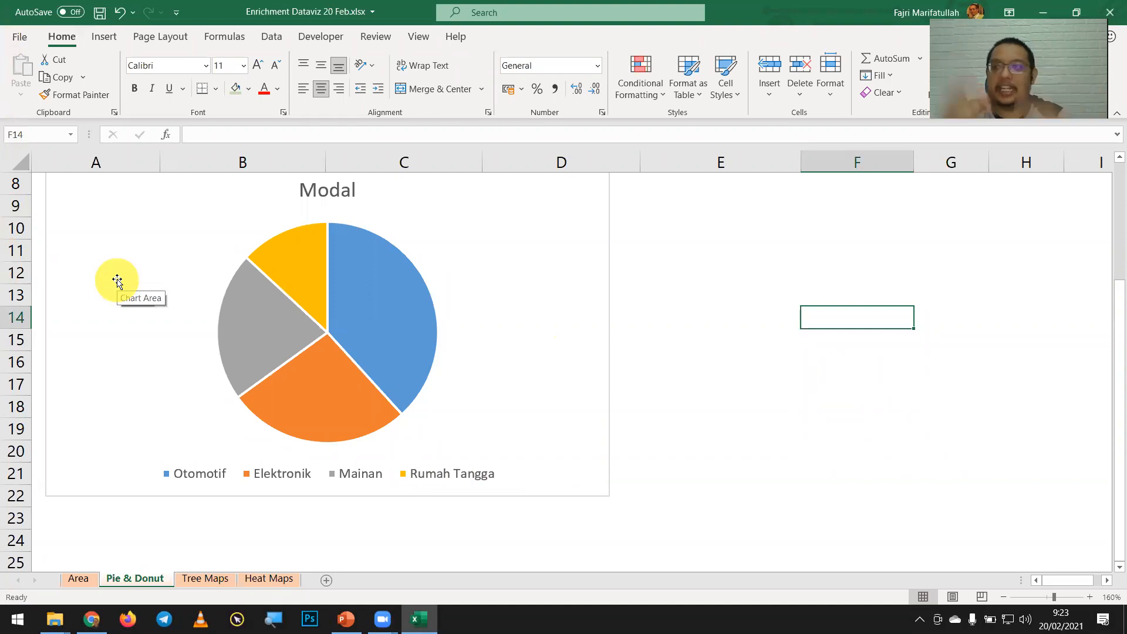
scroll(365, 267, up, 3)
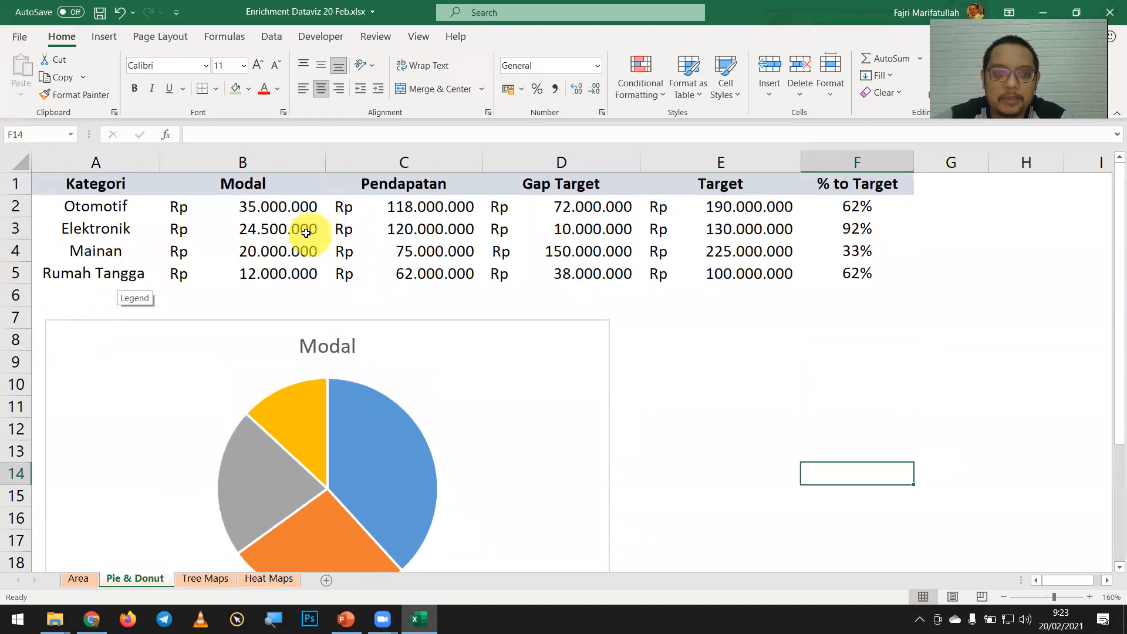
Set the Modal for Elektronik in B3 to 33.000.000
click(299, 227)
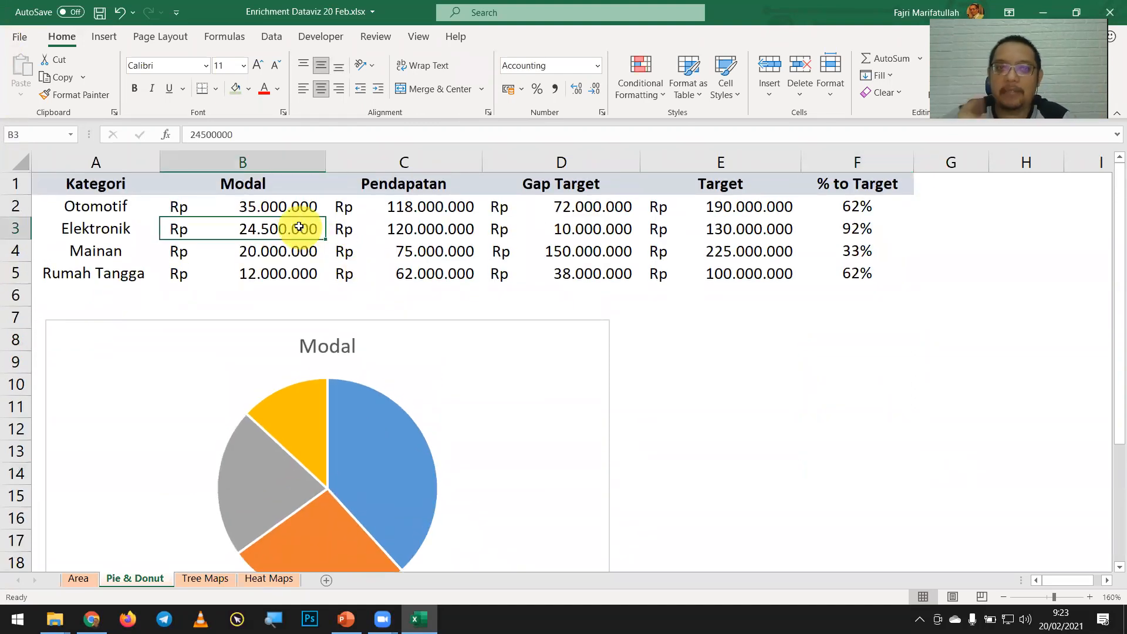
click(244, 212)
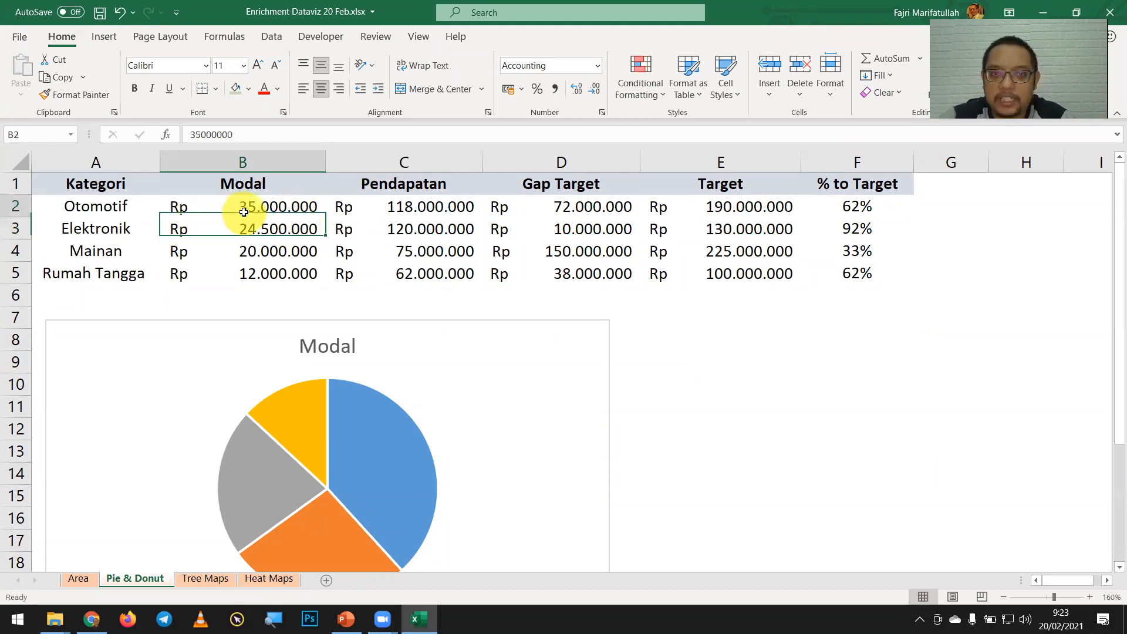
click(253, 231)
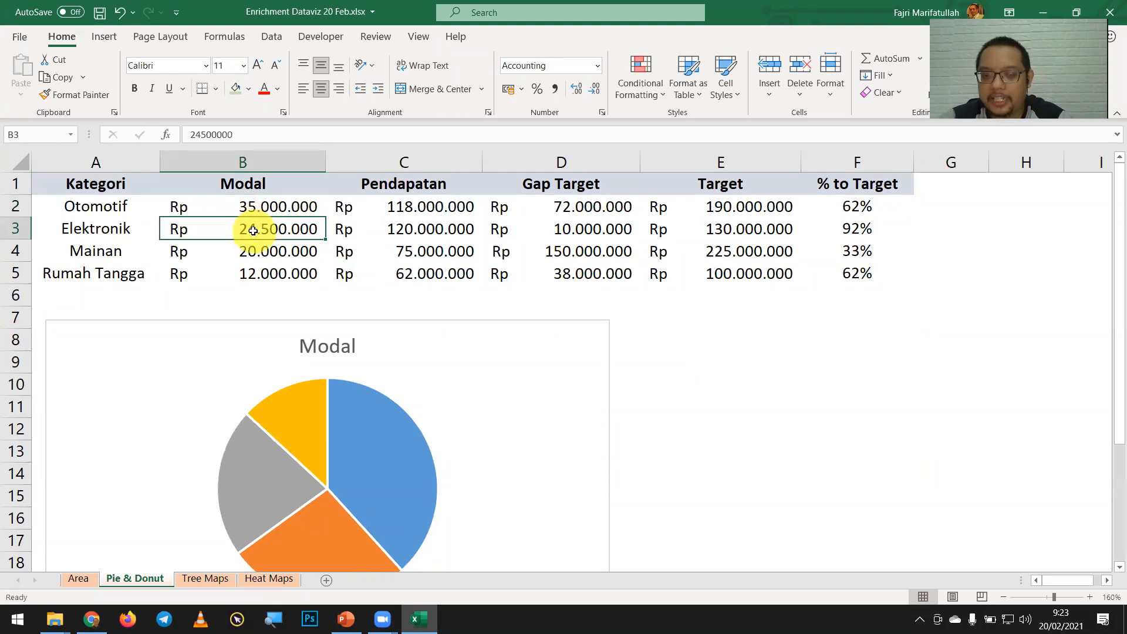
double_click(253, 231)
key(BackSpace)
key(BackSpace)
key(BackSpace)
key(BackSpace)
key(BackSpace)
key(BackSpace)
key(BackSpace)
key(BackSpace)
text(33)
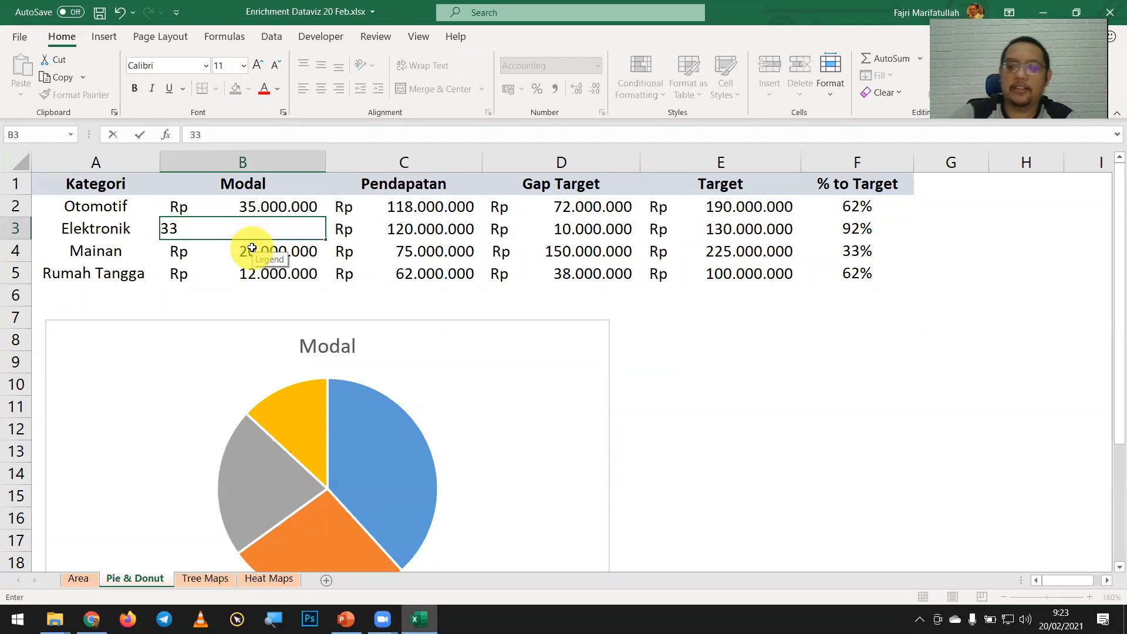
text(.000.0000)
key(Return)
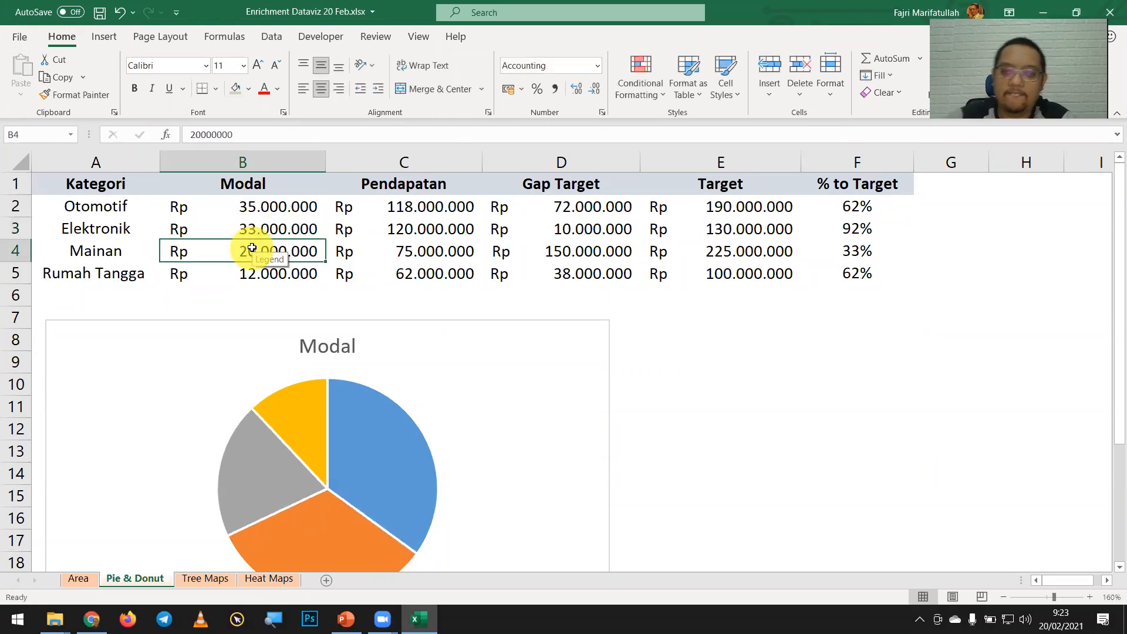
Review the Modal pie chart and undo the last change to Elektronik's Modal value in B3
scroll(582, 377, down, 2)
click(828, 360)
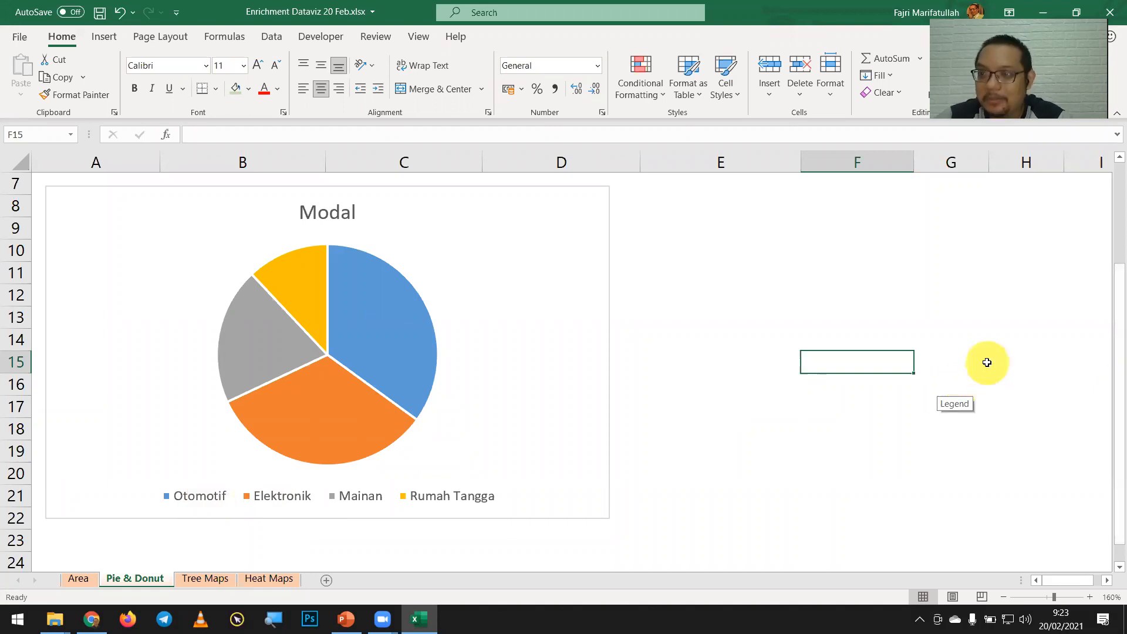
scroll(1001, 317, up, 1)
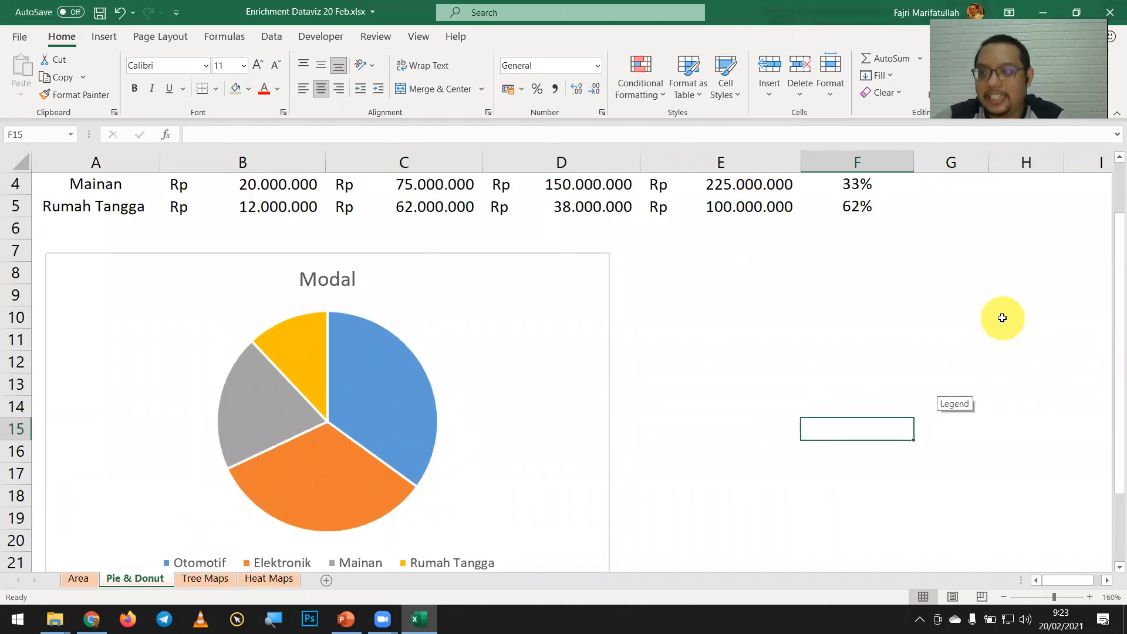
scroll(1001, 317, up, 1)
key(ctrl+z)
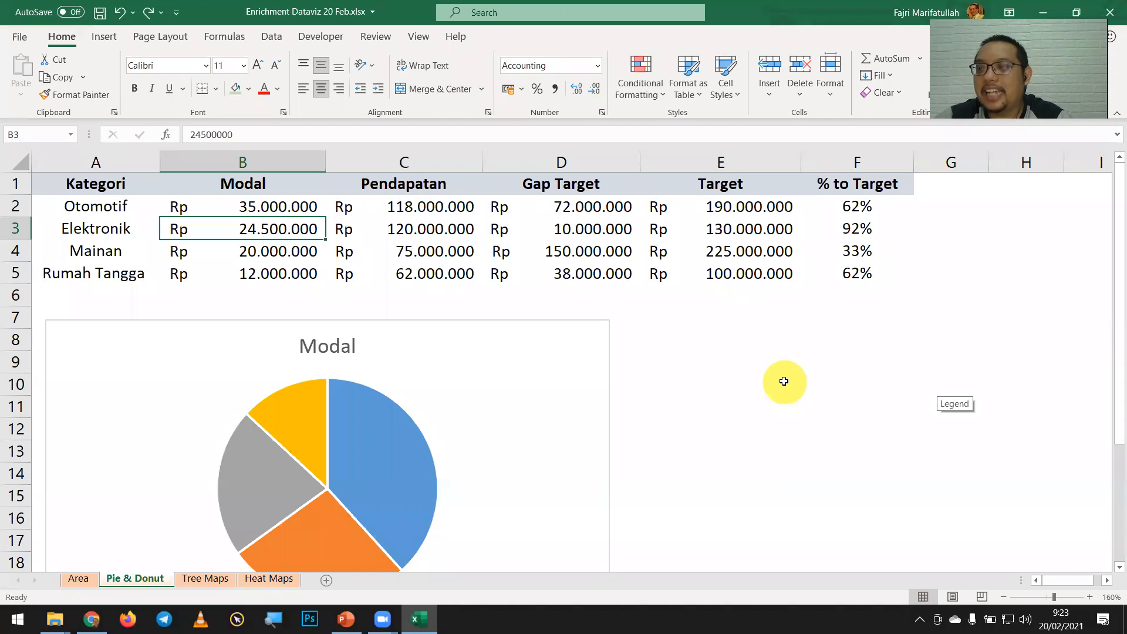
Add plain data labels to the slices of the Modal pie chart
scroll(782, 385, down, 1)
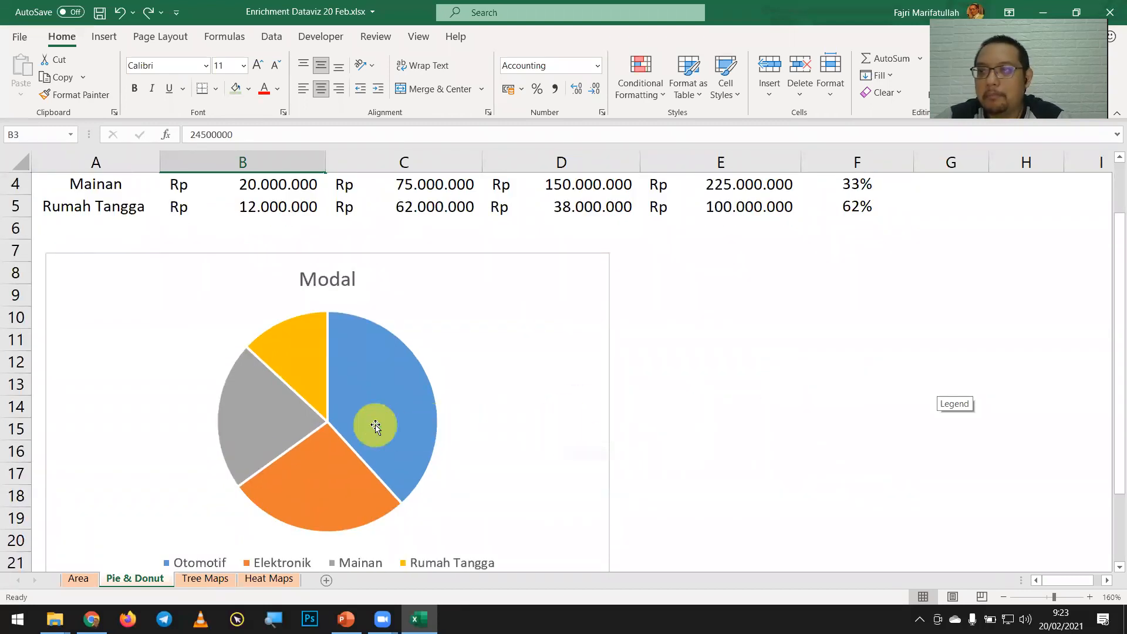
mouse_move(376, 427)
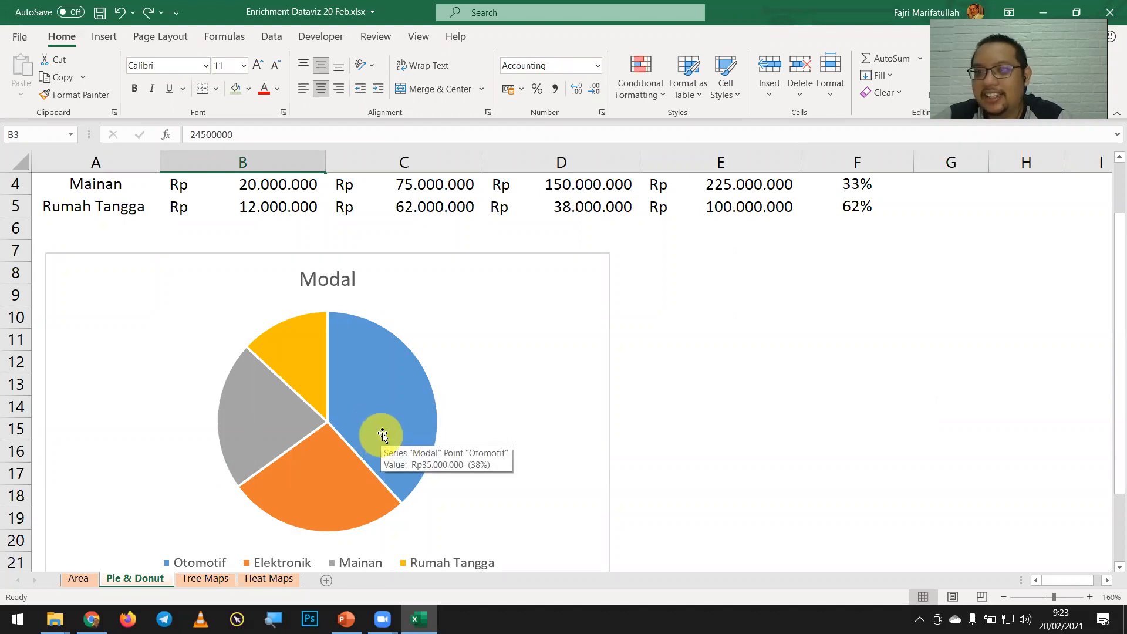
click(376, 377)
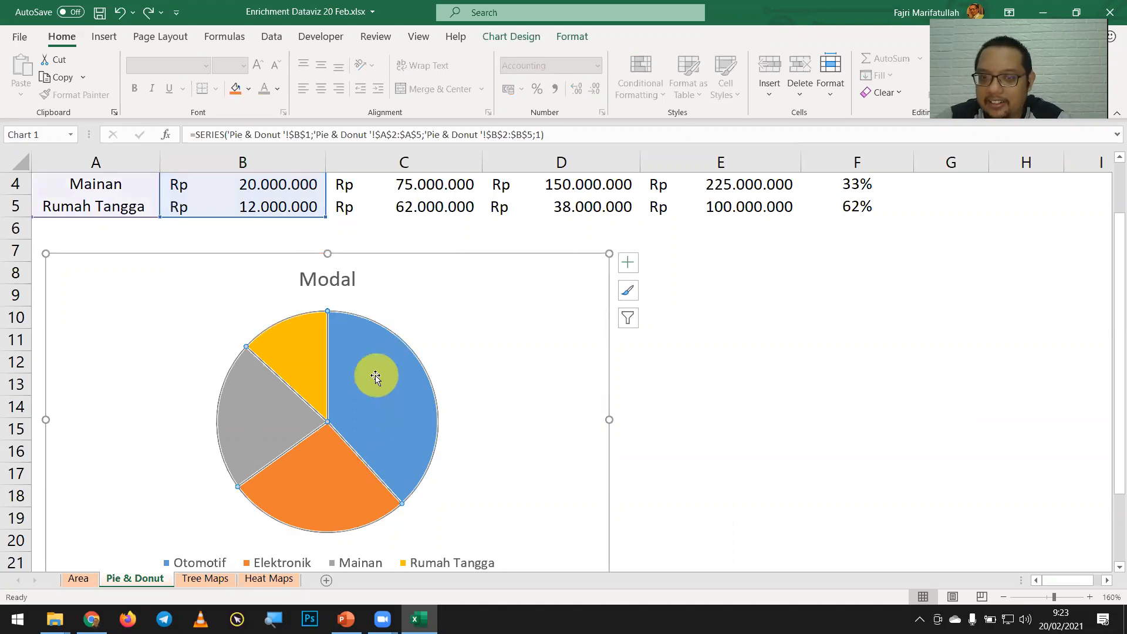
right_click(376, 378)
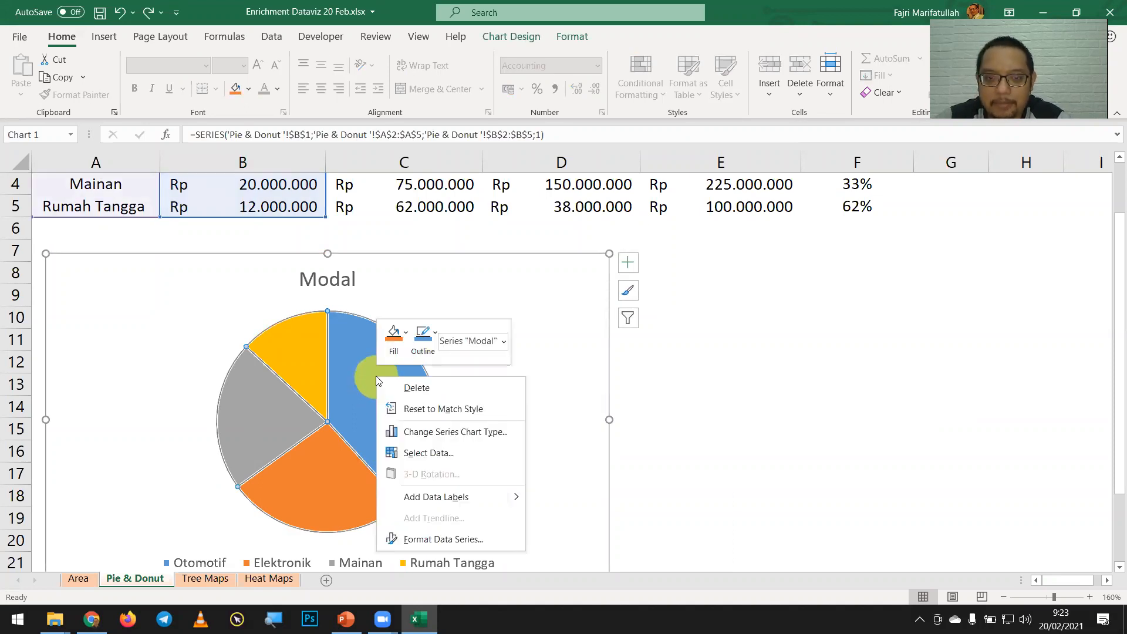
mouse_move(523, 497)
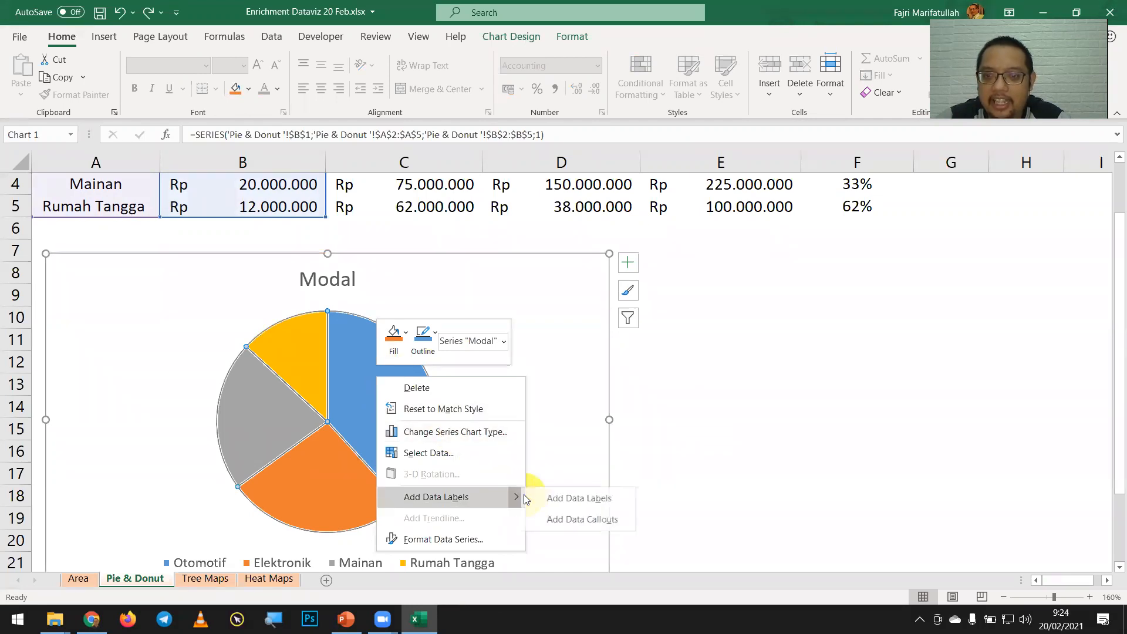
click(560, 497)
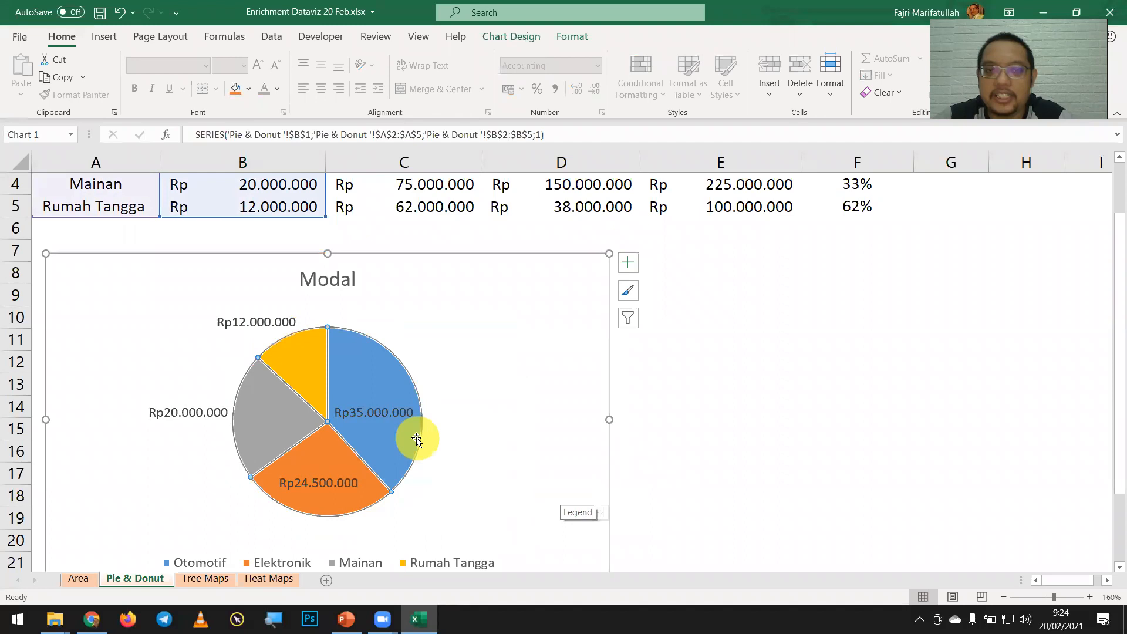
Format the pie chart's data labels to show Percentage instead of Value, magnifying the label options while doing so
scroll(415, 437, up, 2)
scroll(521, 421, down, 1)
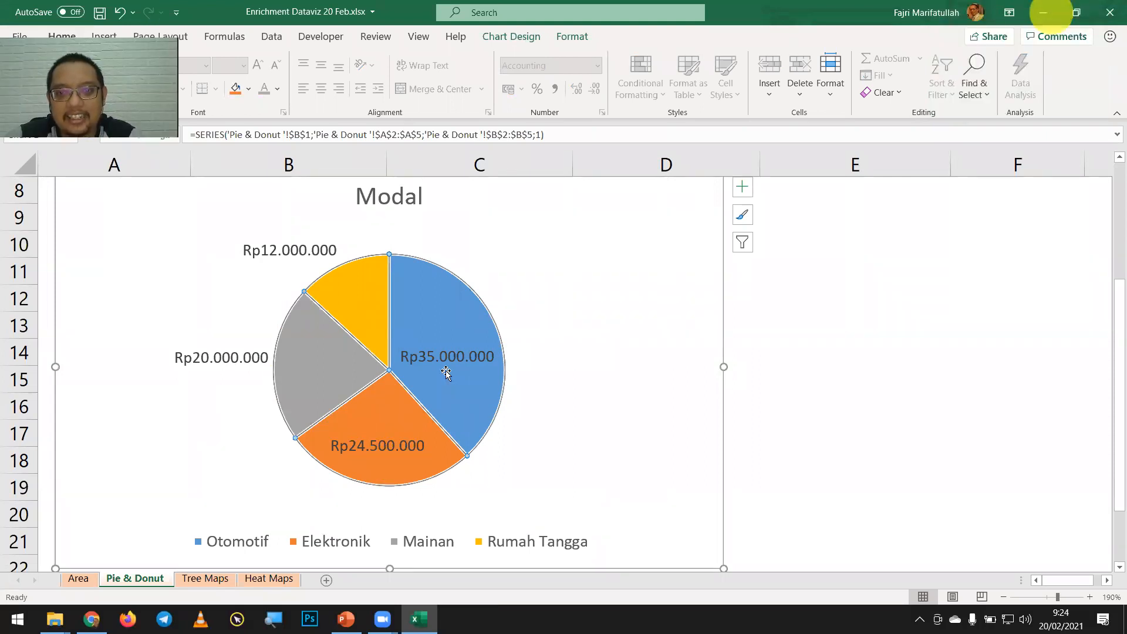
right_click(453, 357)
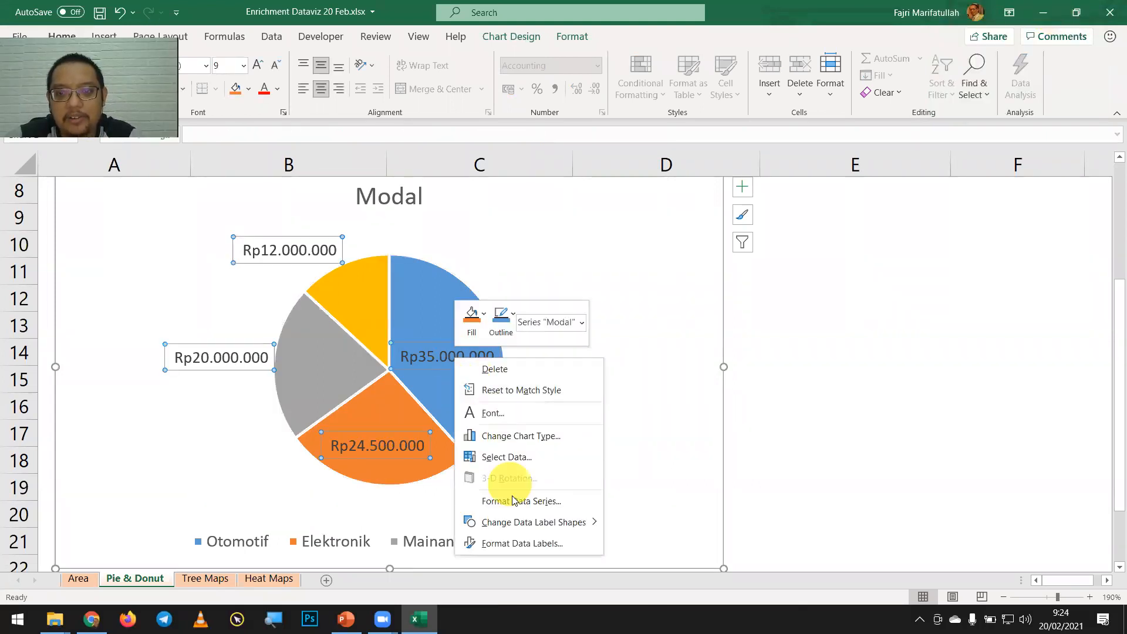
click(519, 543)
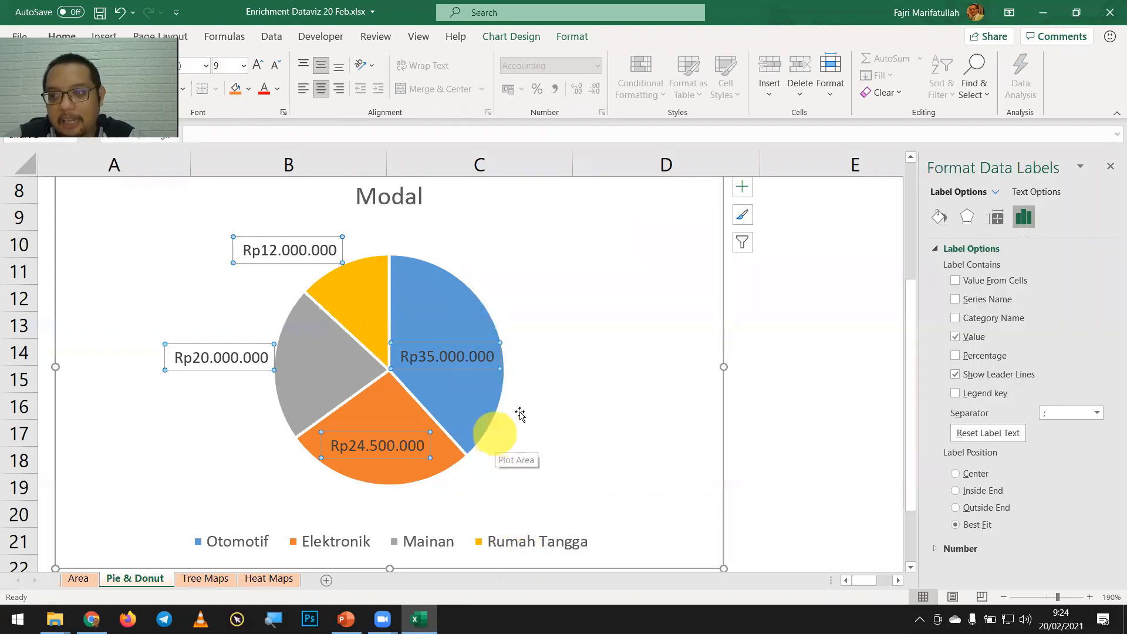
click(277, 619)
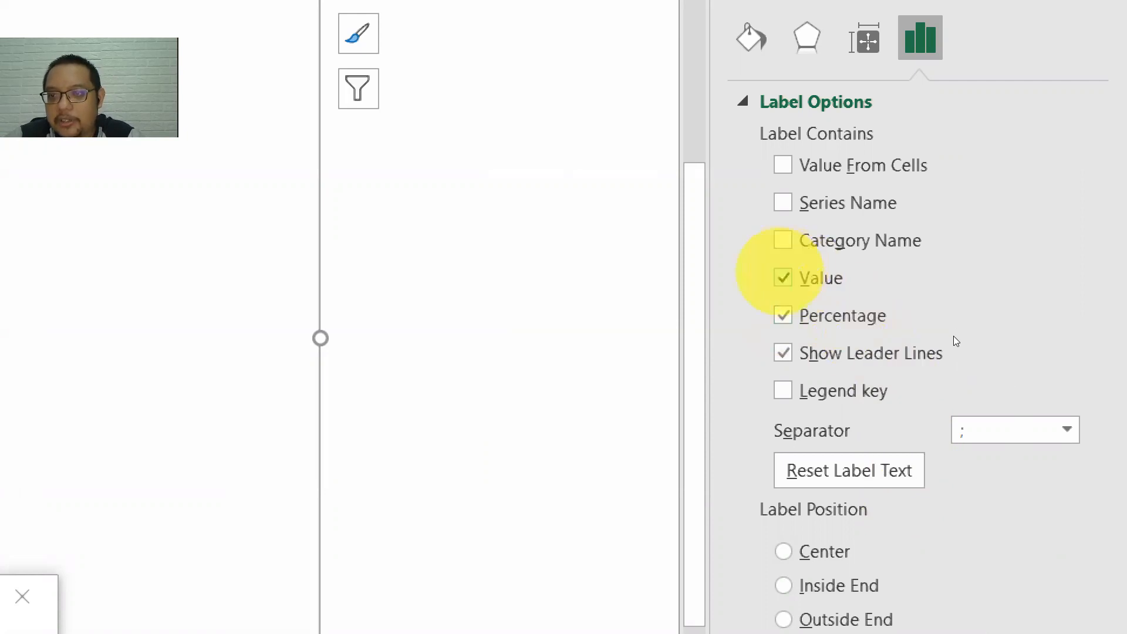
click(782, 278)
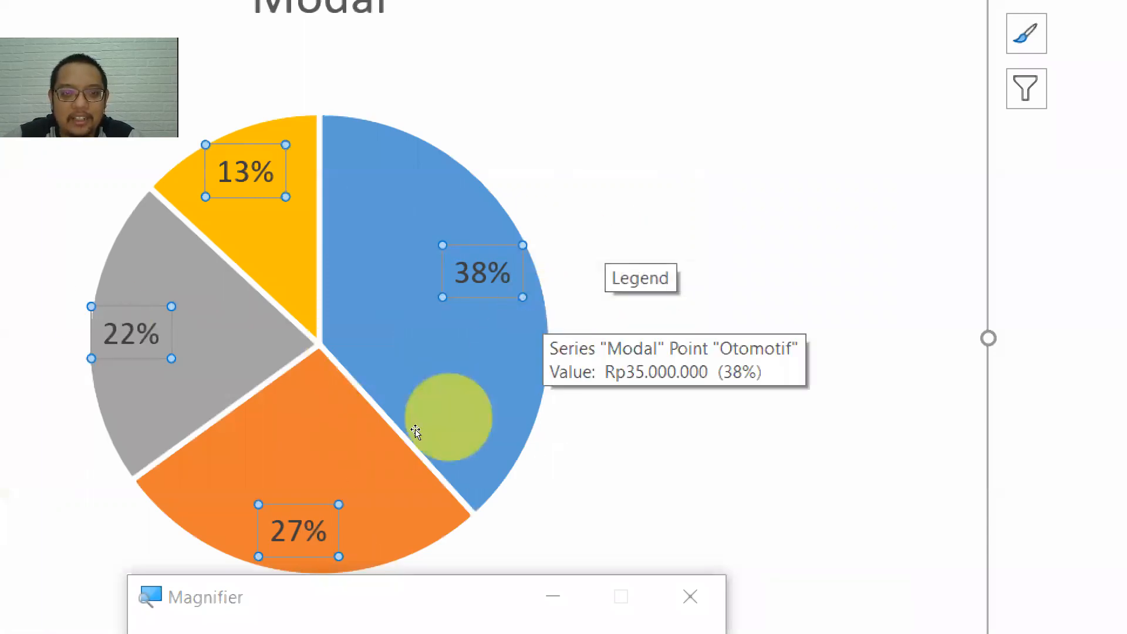
click(691, 596)
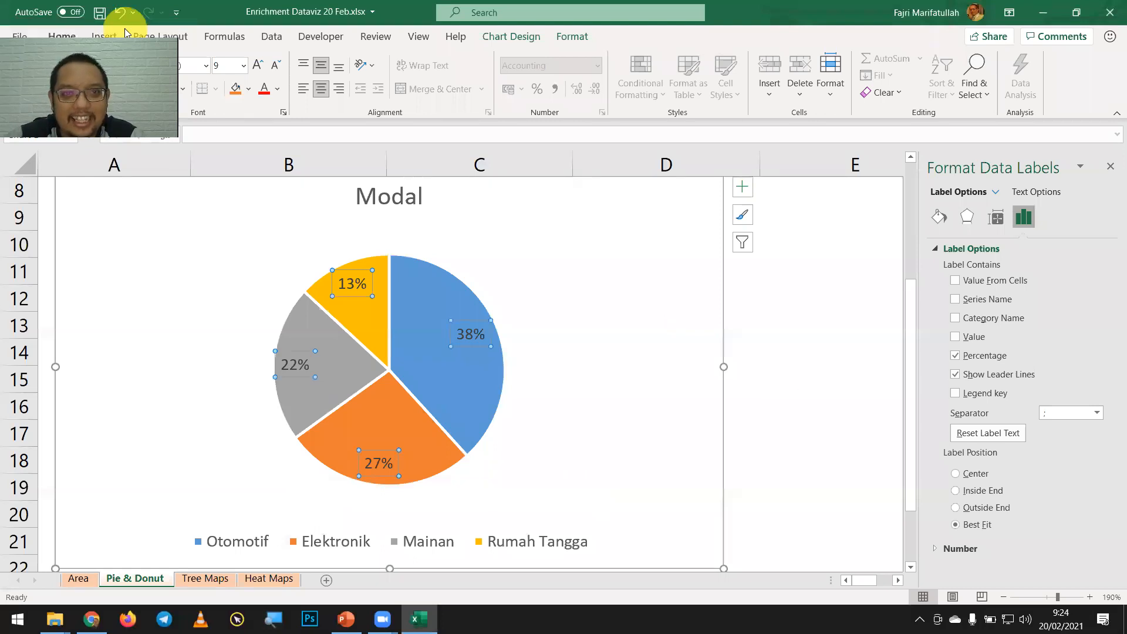
Change the font colour of the Otomotif and Elektronik percentage labels on the pie chart to white
click(559, 324)
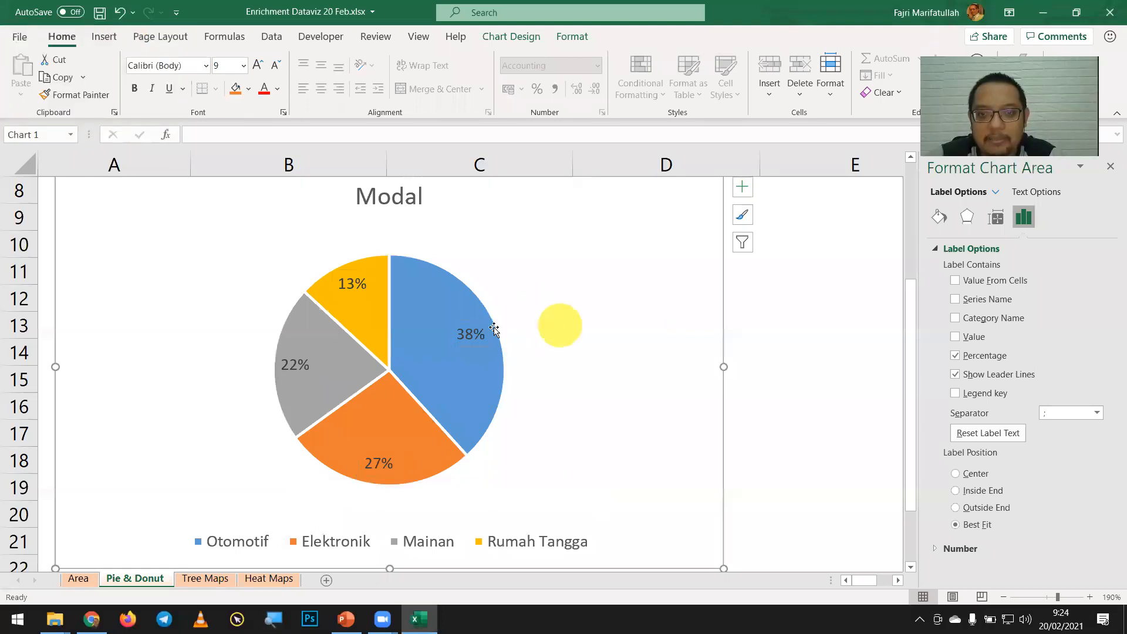
click(476, 328)
click(472, 337)
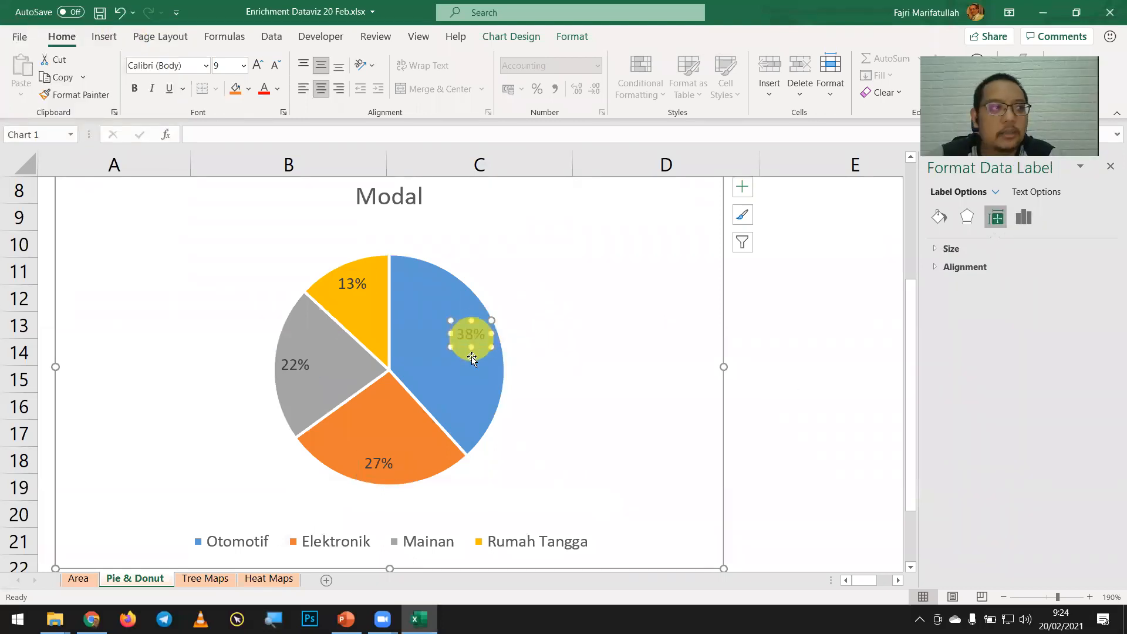
click(277, 87)
click(264, 147)
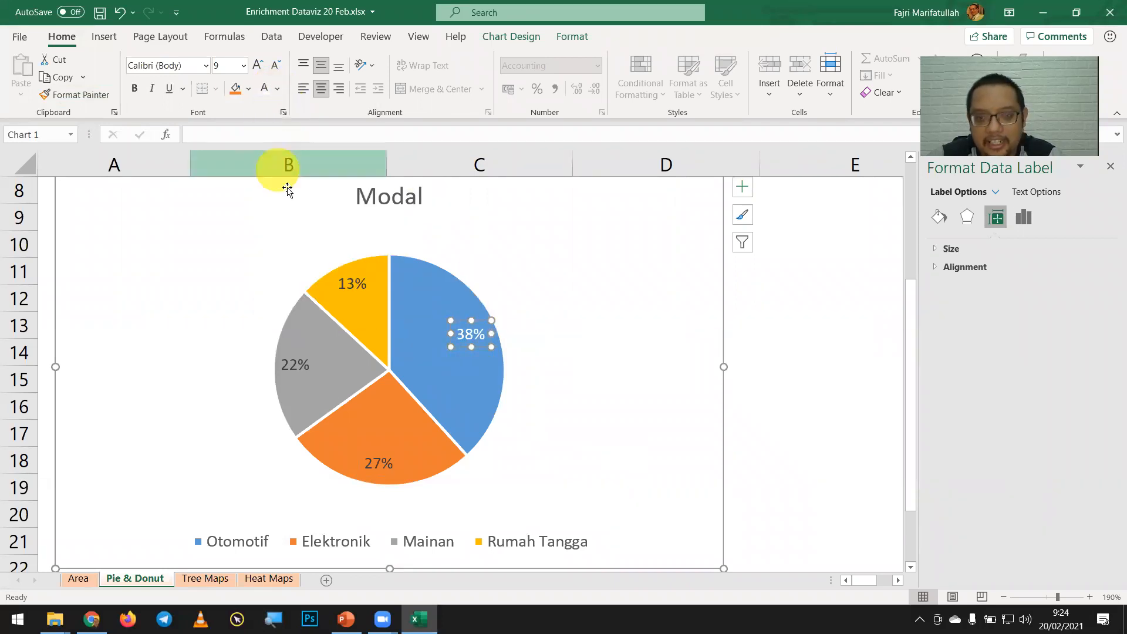
click(378, 463)
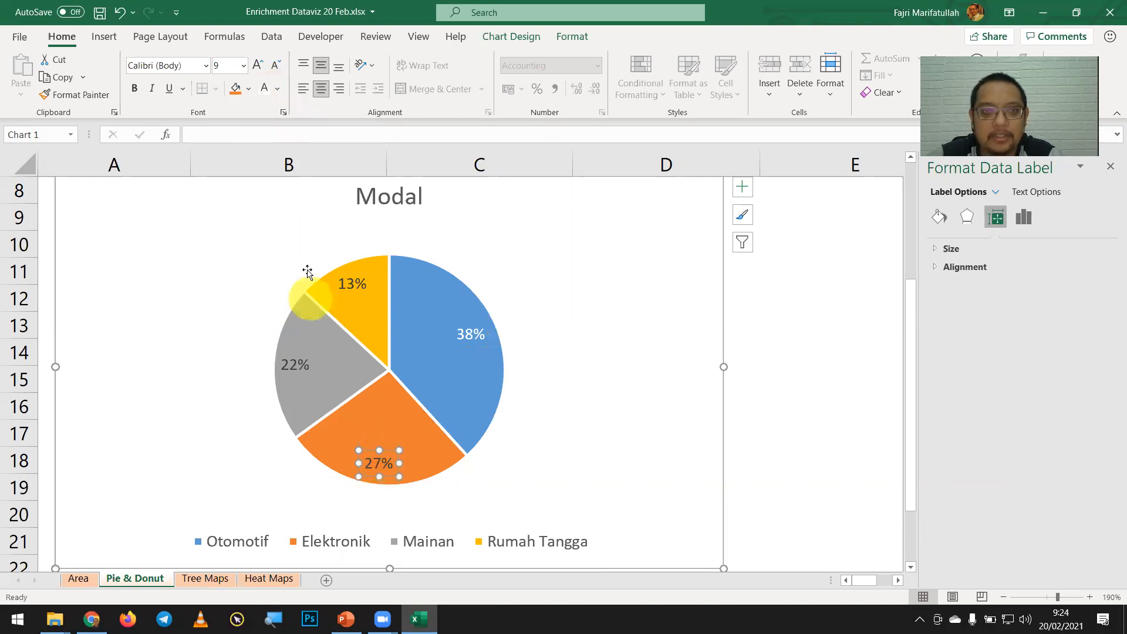
click(265, 89)
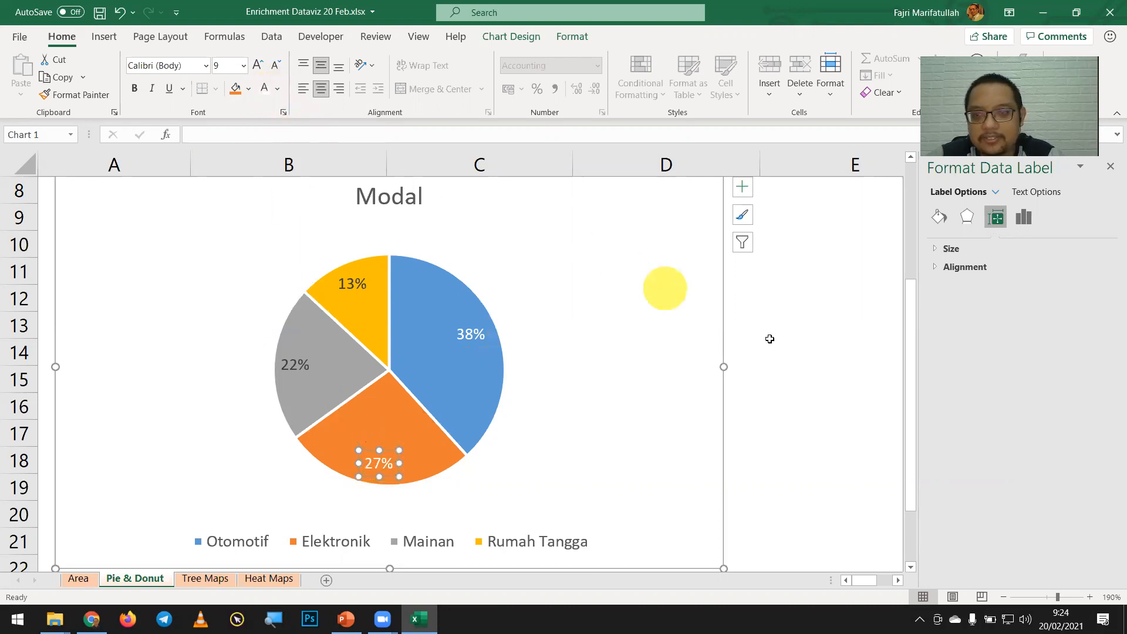
click(796, 360)
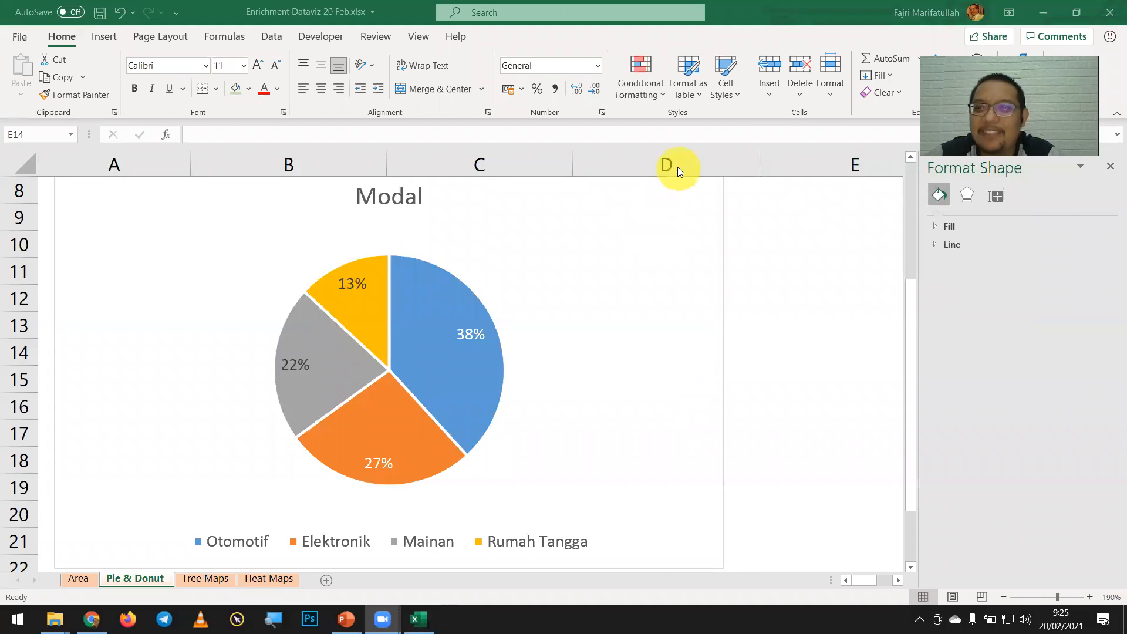
click(455, 332)
right_click(468, 332)
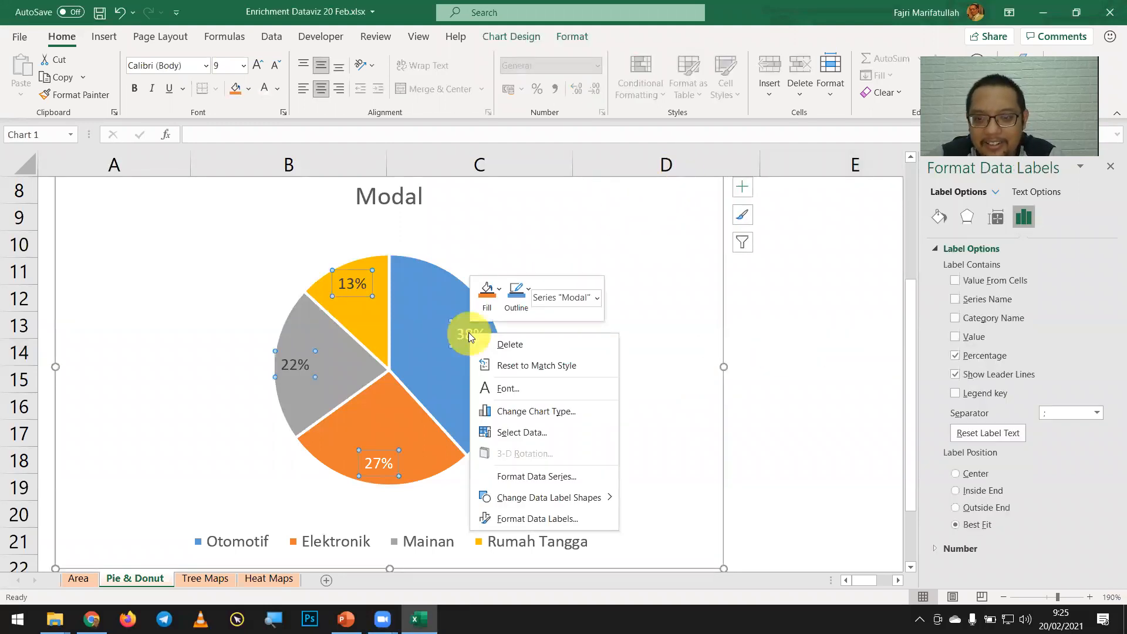
click(540, 516)
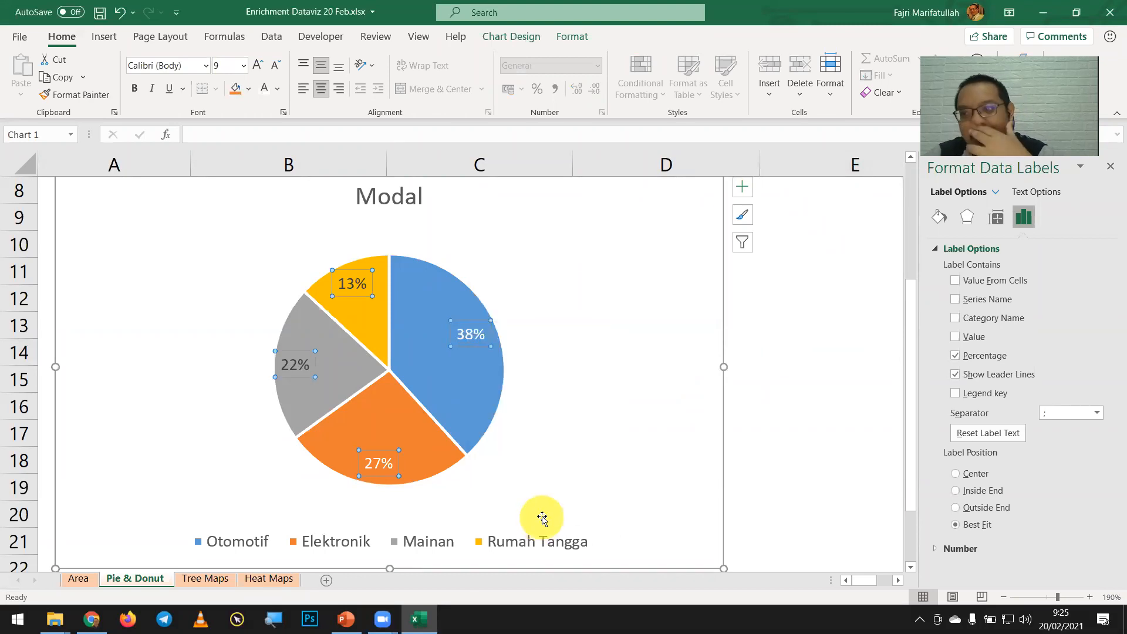
click(955, 355)
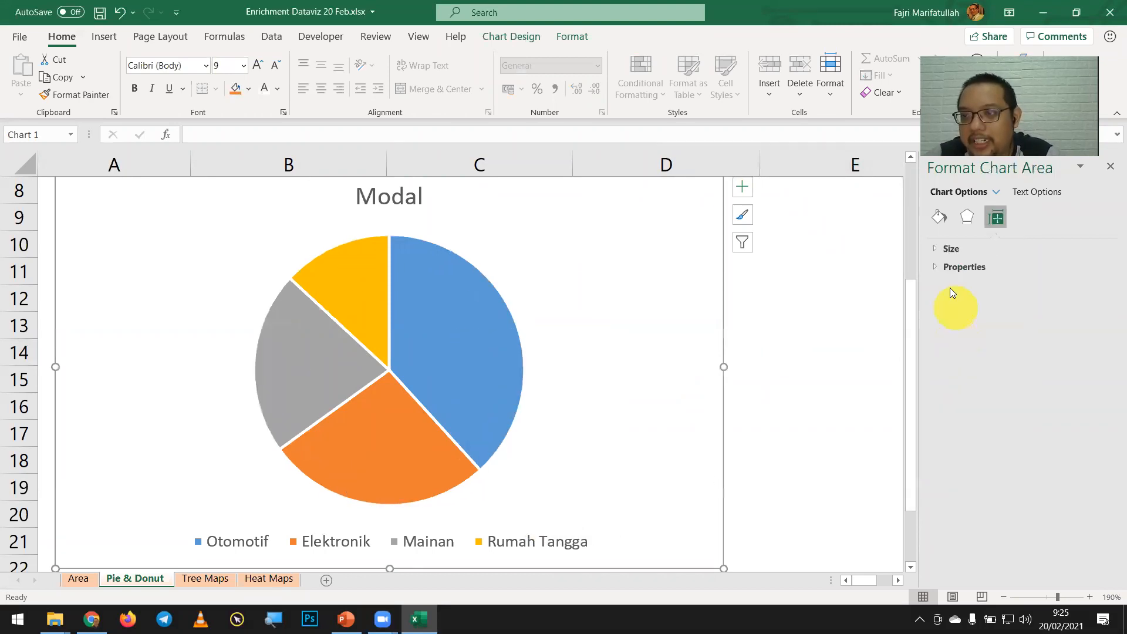
key(ctrl+z)
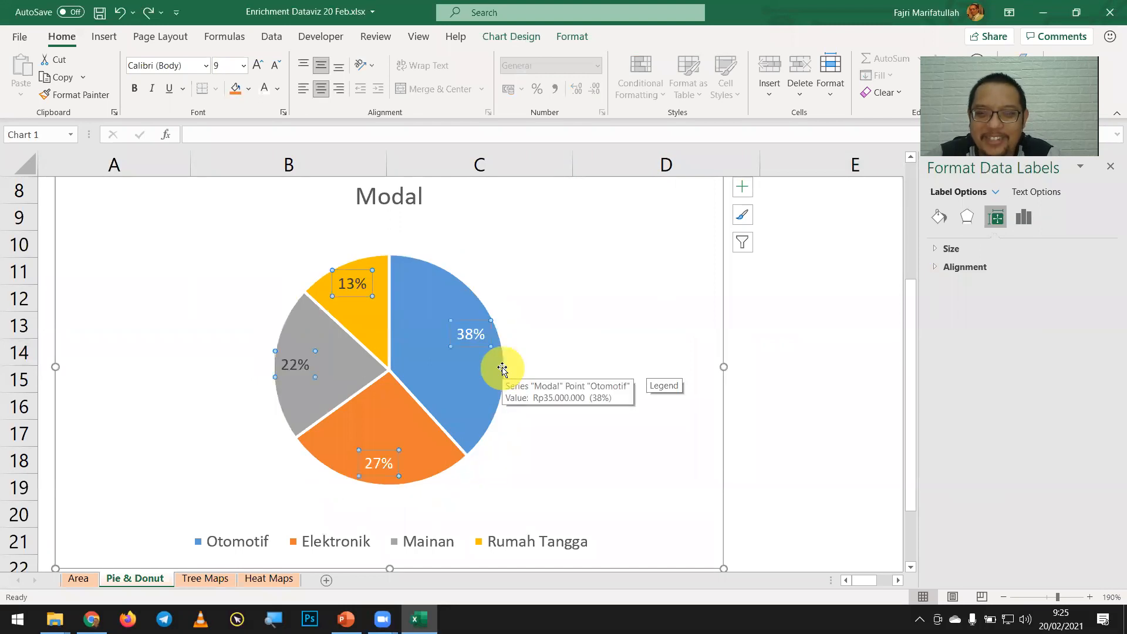
Switch the pie chart's data labels to Value, combine them with Percentage, and return them to Percentage only
right_click(485, 339)
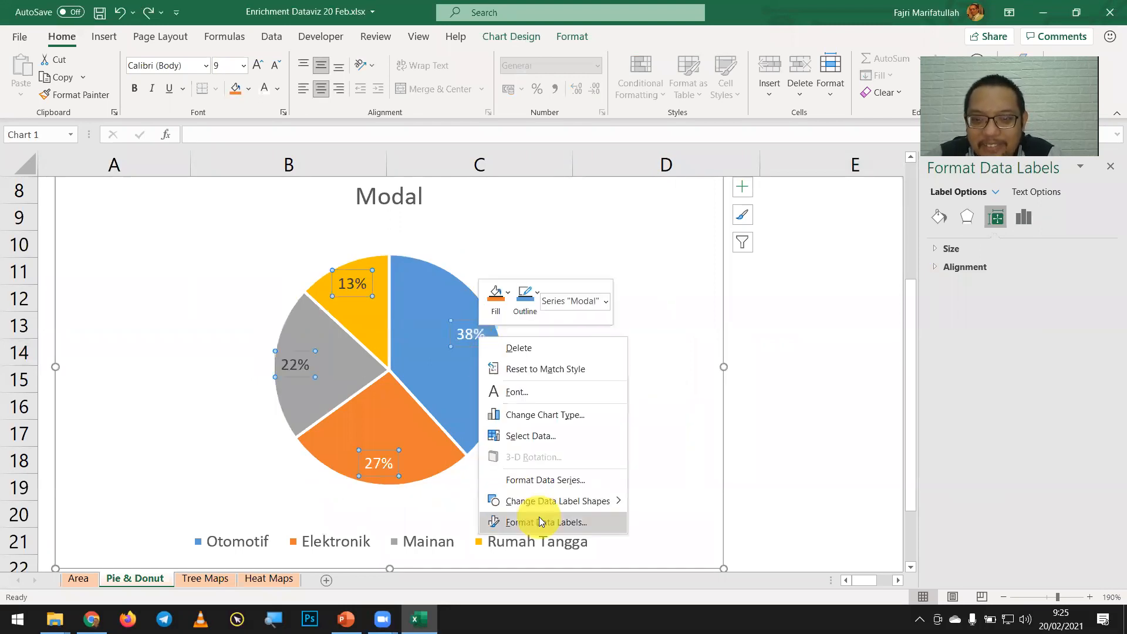
click(485, 517)
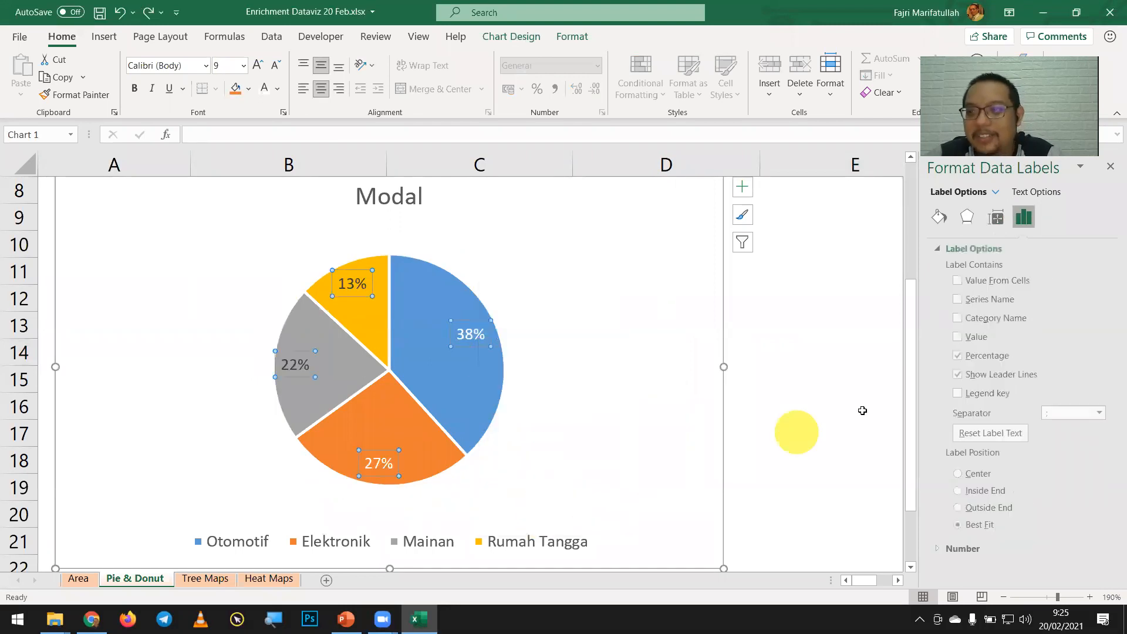
click(958, 340)
click(956, 354)
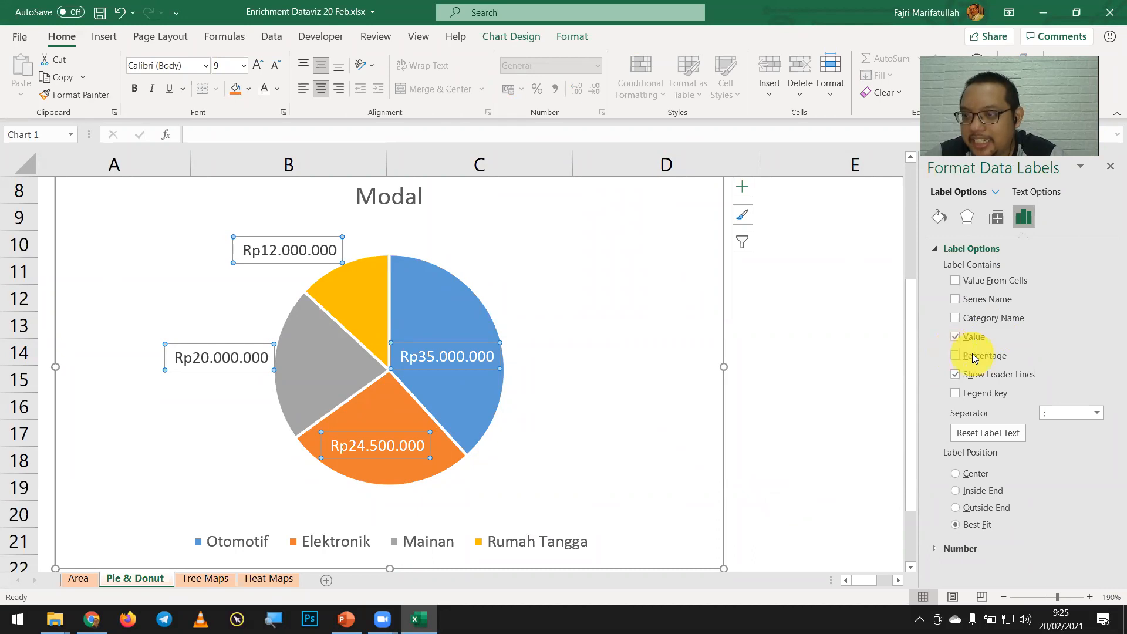
click(956, 356)
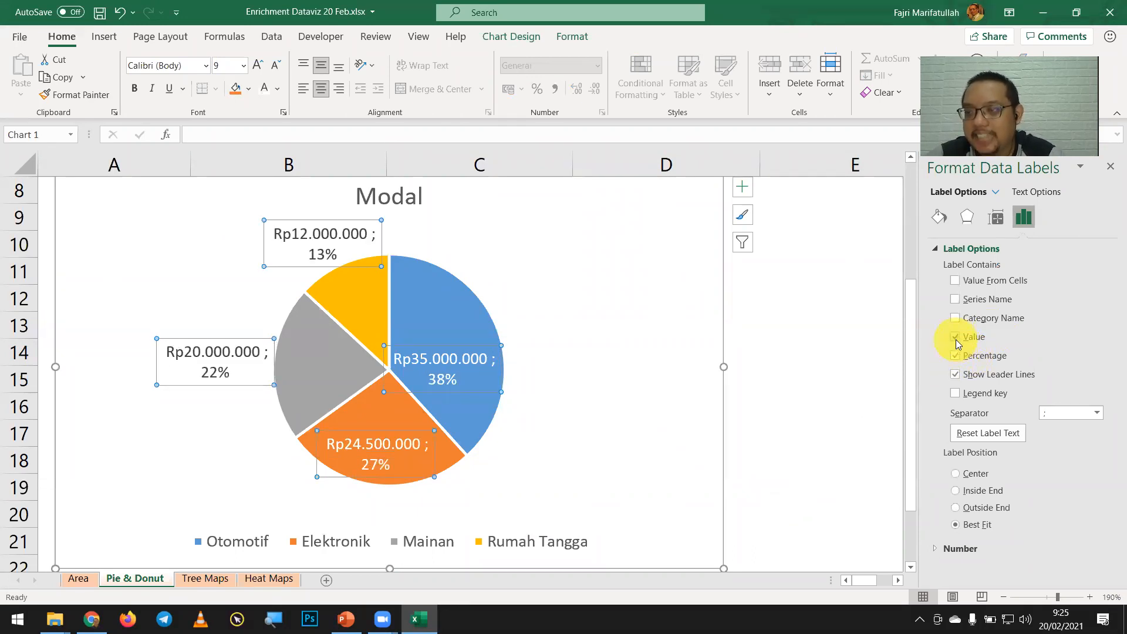
click(956, 339)
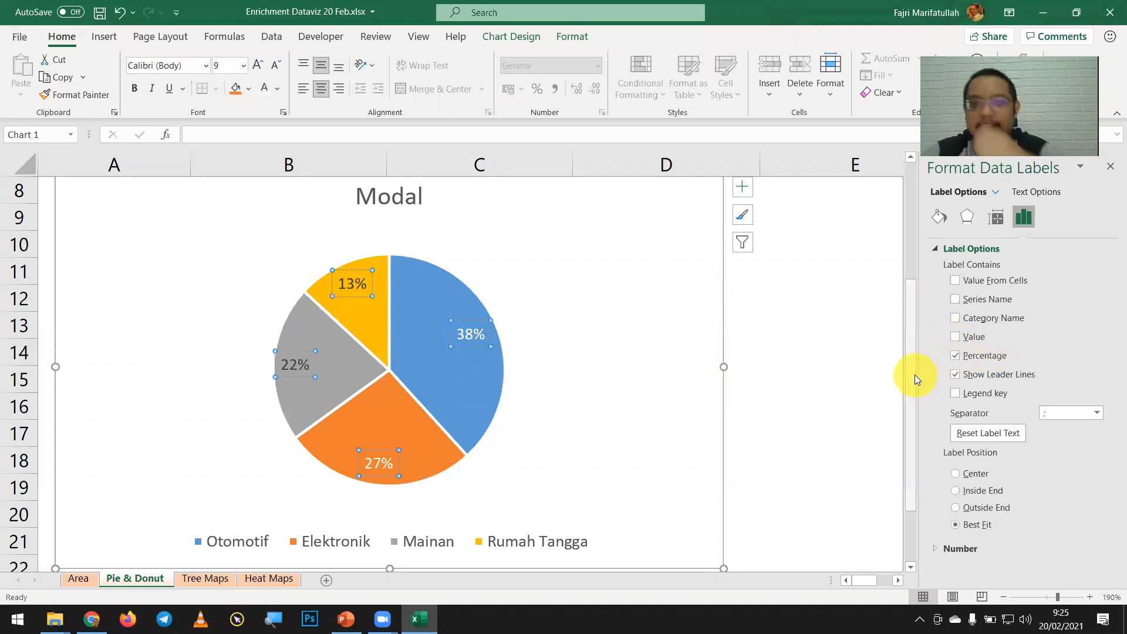
click(789, 383)
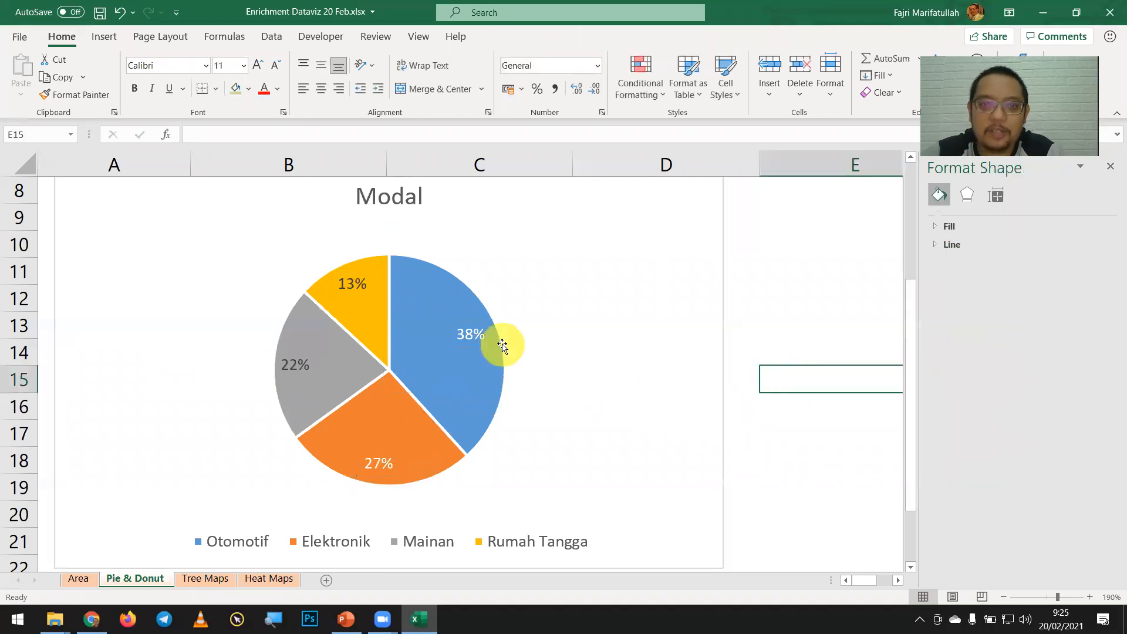
Set the Modal for Elektronik in B3 to 33000000 and check the pie chart's percentage labels
scroll(498, 339, up, 3)
click(365, 249)
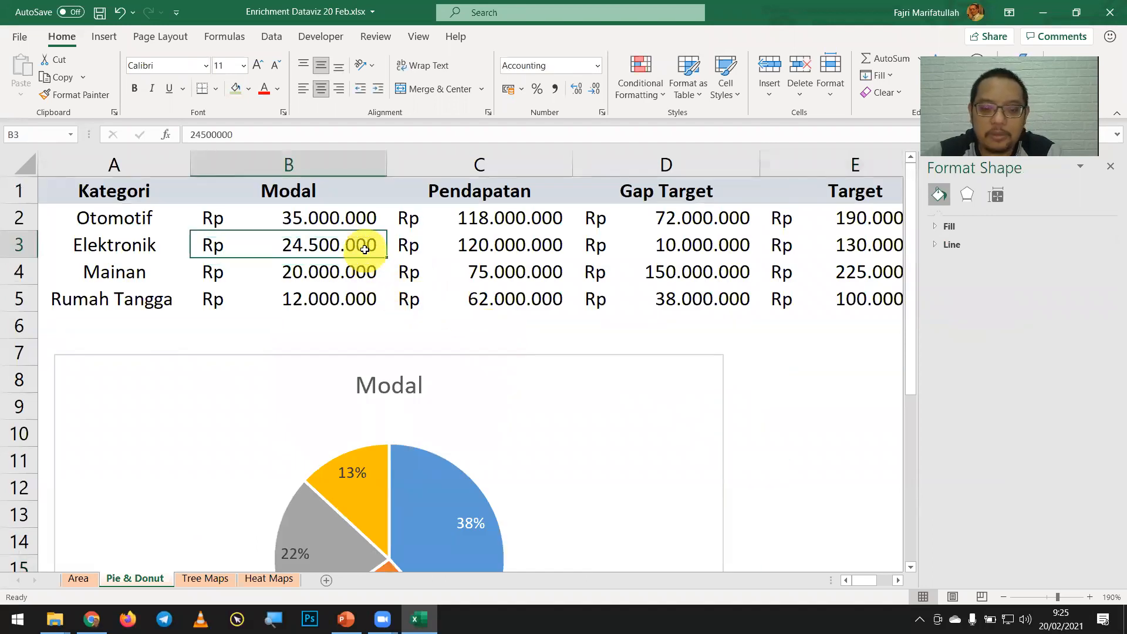
text(3300)
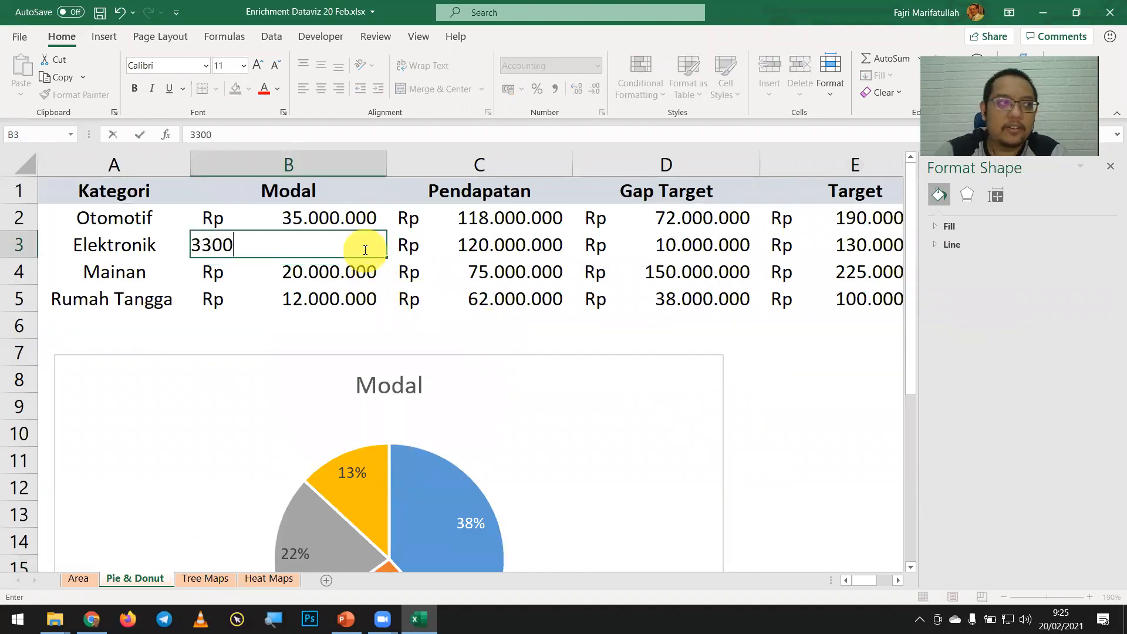
text(0000)
key(Return)
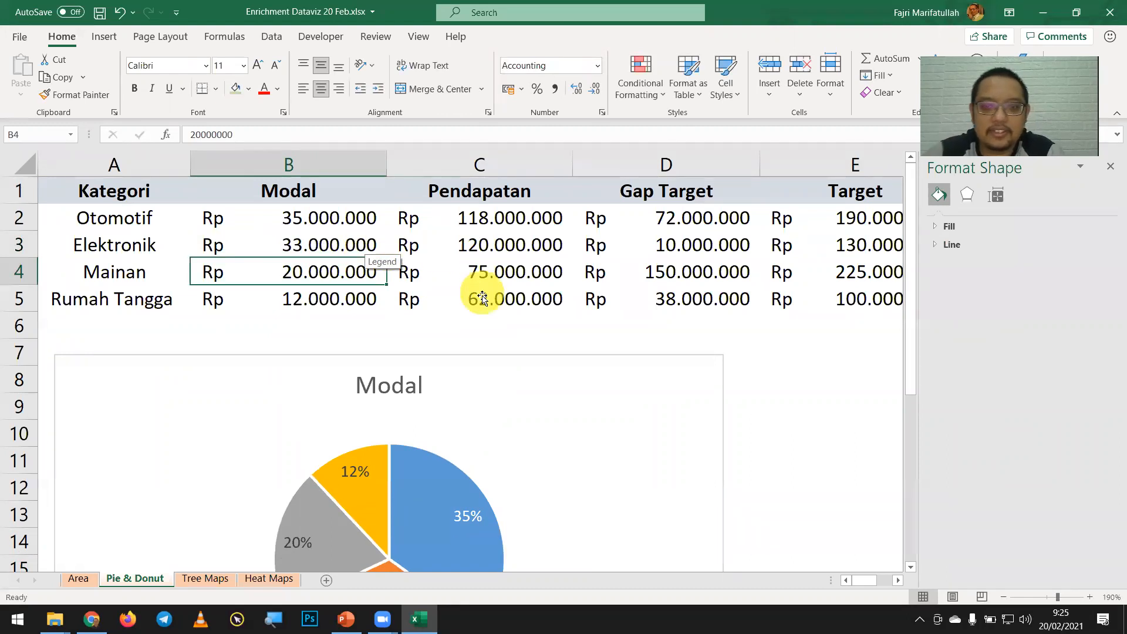
scroll(524, 320, down, 2)
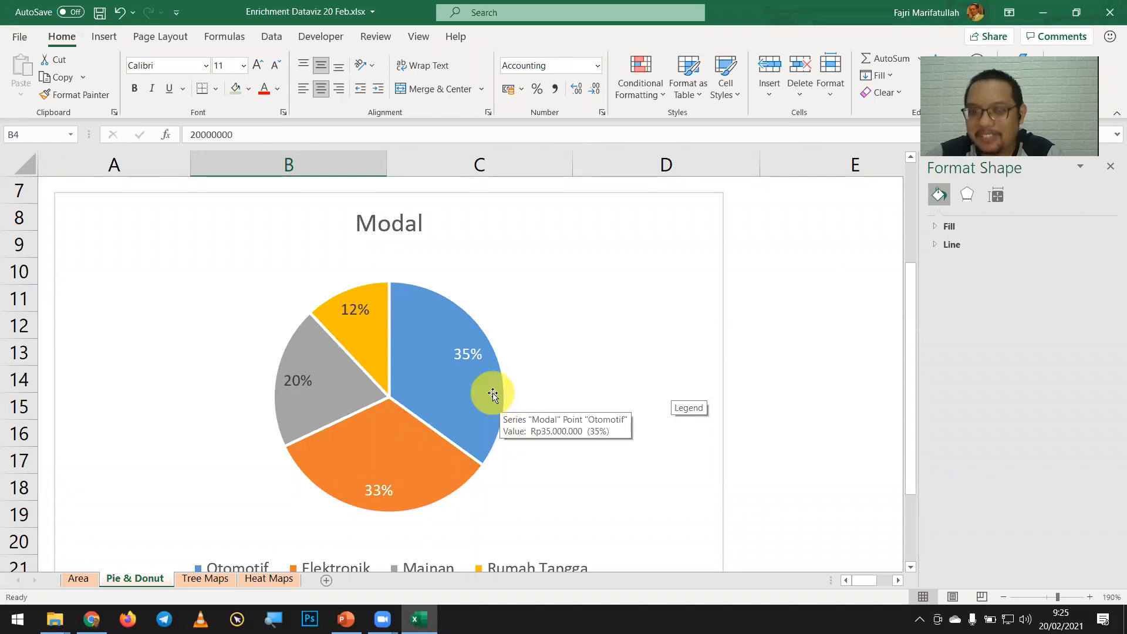
Undo the change to the Elektronik Modal in B3 and return to the pie chart
key(ctrl+z)
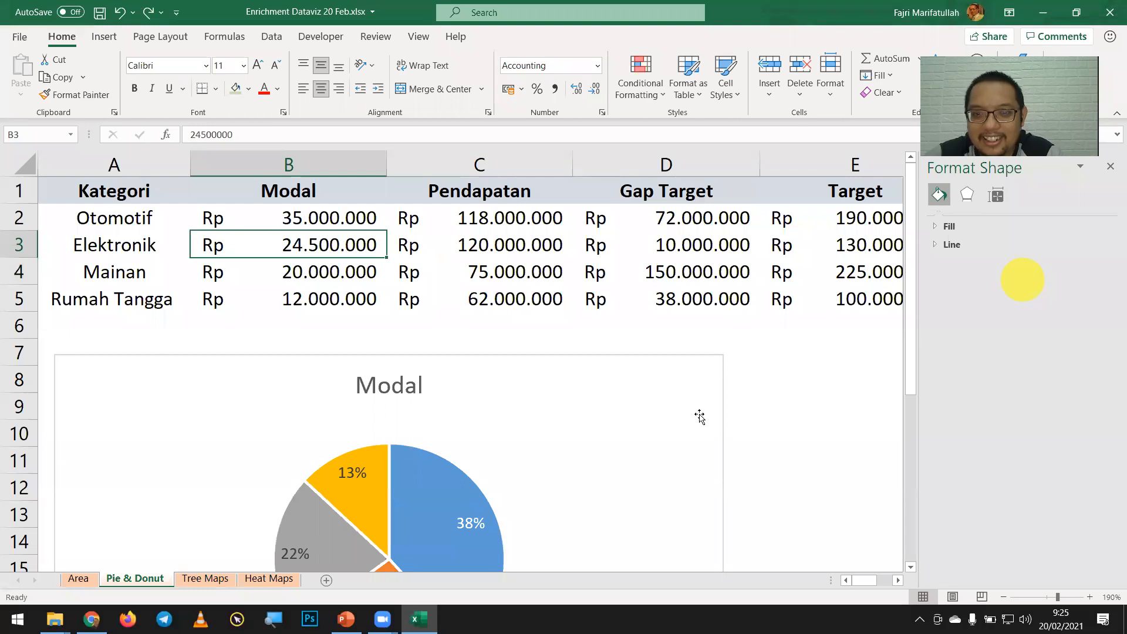
click(676, 169)
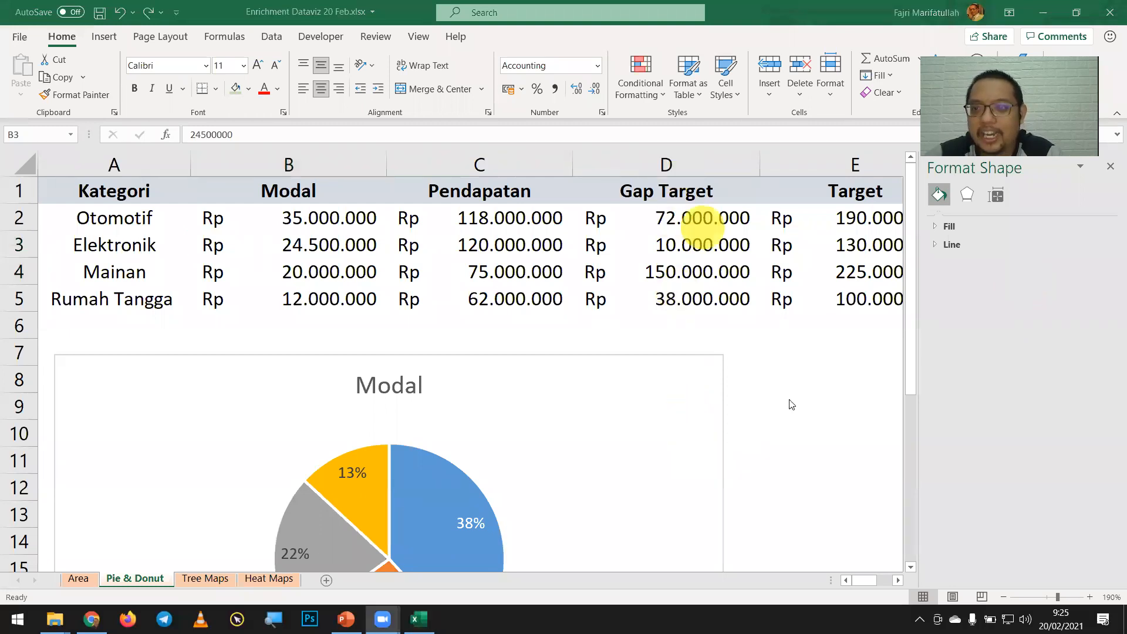
scroll(486, 407, down, 2)
Delete the Modal pie chart's data labels and add standard data labels to its series again
click(468, 352)
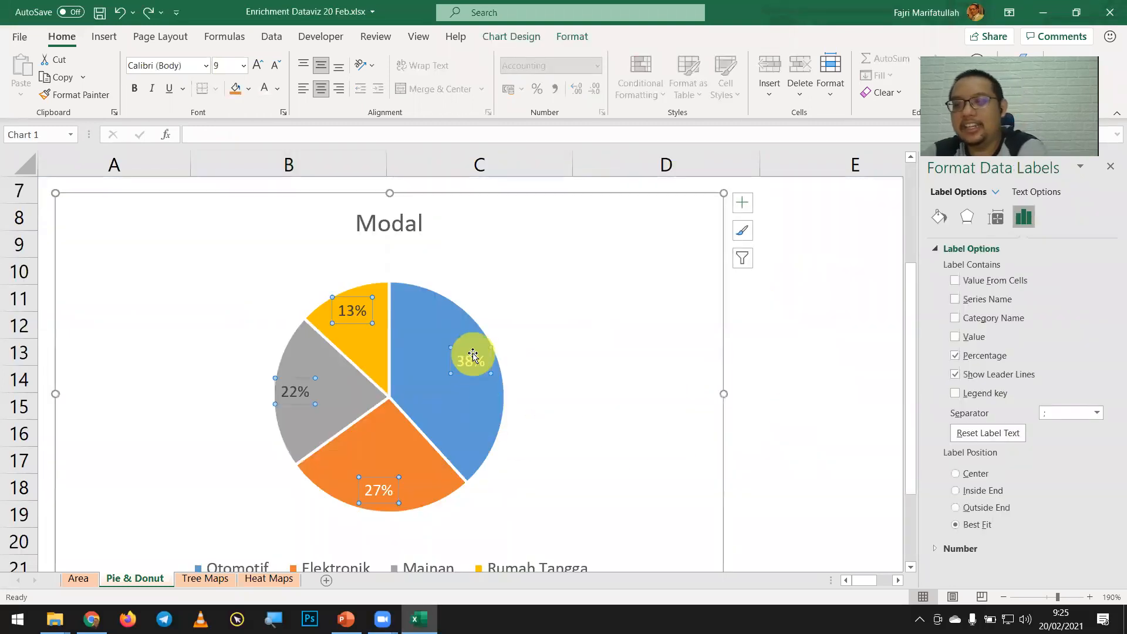
key(Delete)
click(495, 365)
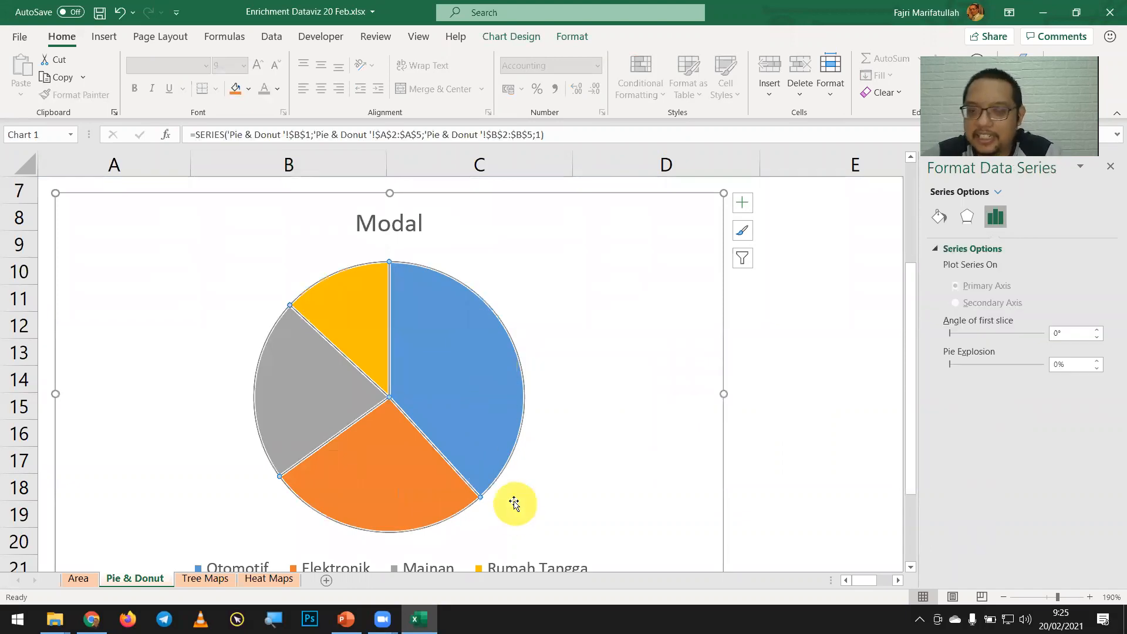
right_click(448, 357)
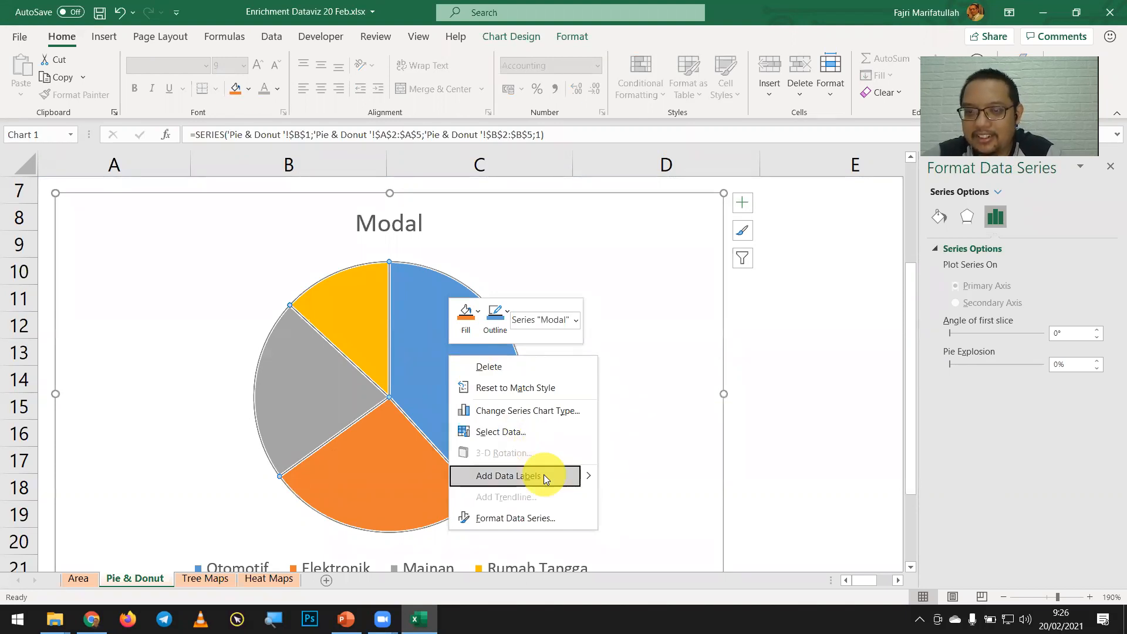
mouse_move(585, 477)
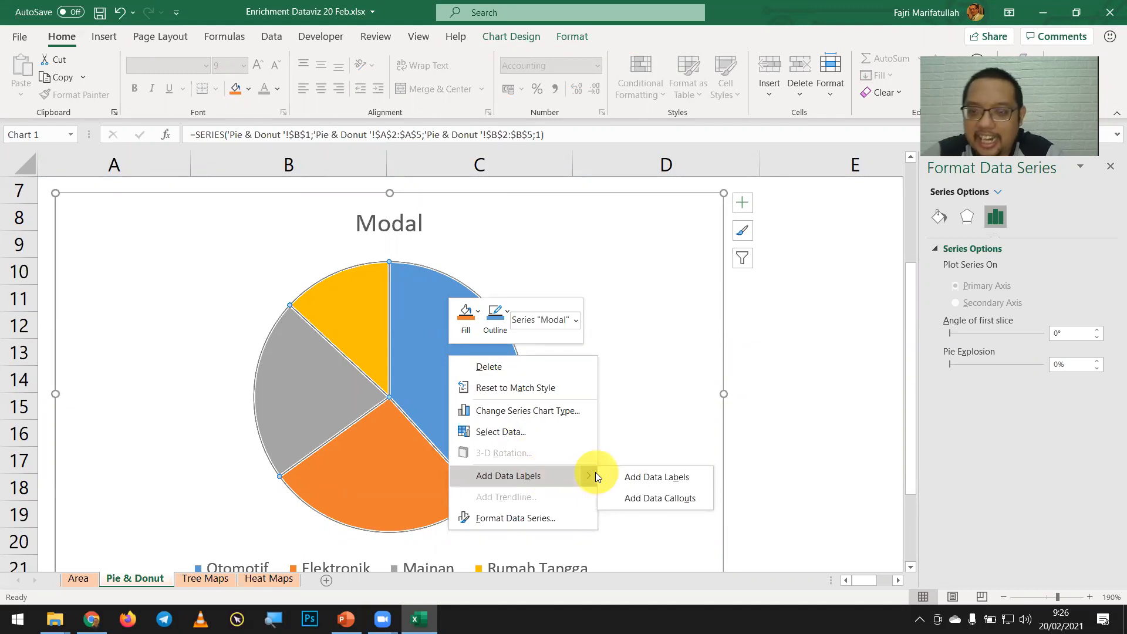
click(641, 477)
click(832, 417)
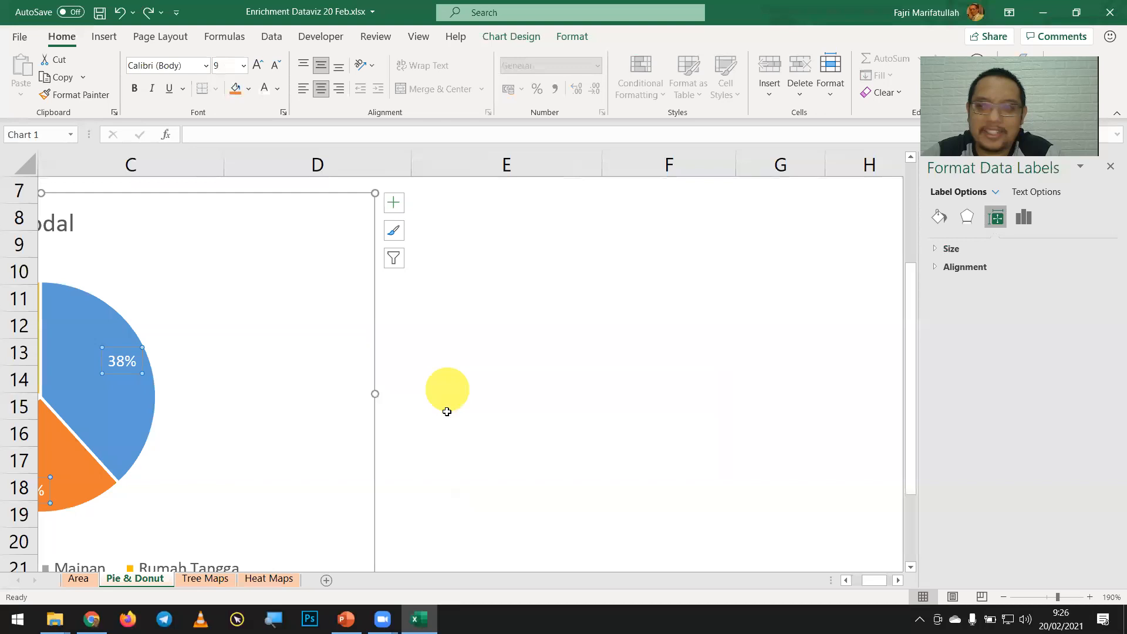
Narrow the Modal pie chart so its right edge ends within column C, keeping its height
scroll(446, 412, down, 2)
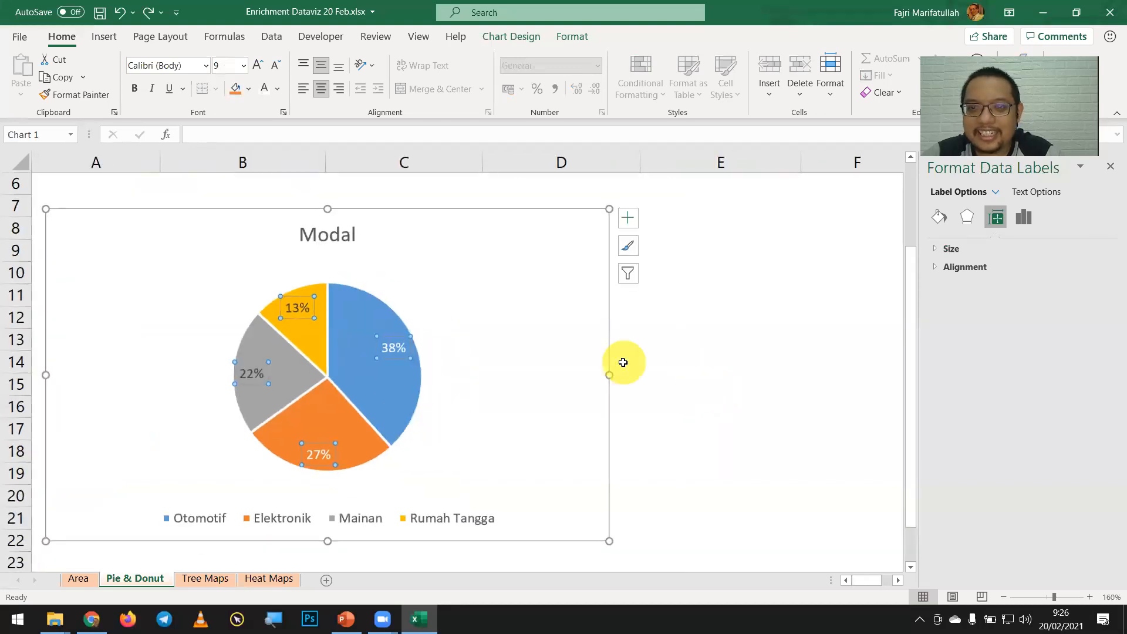
drag(607, 376, 451, 368)
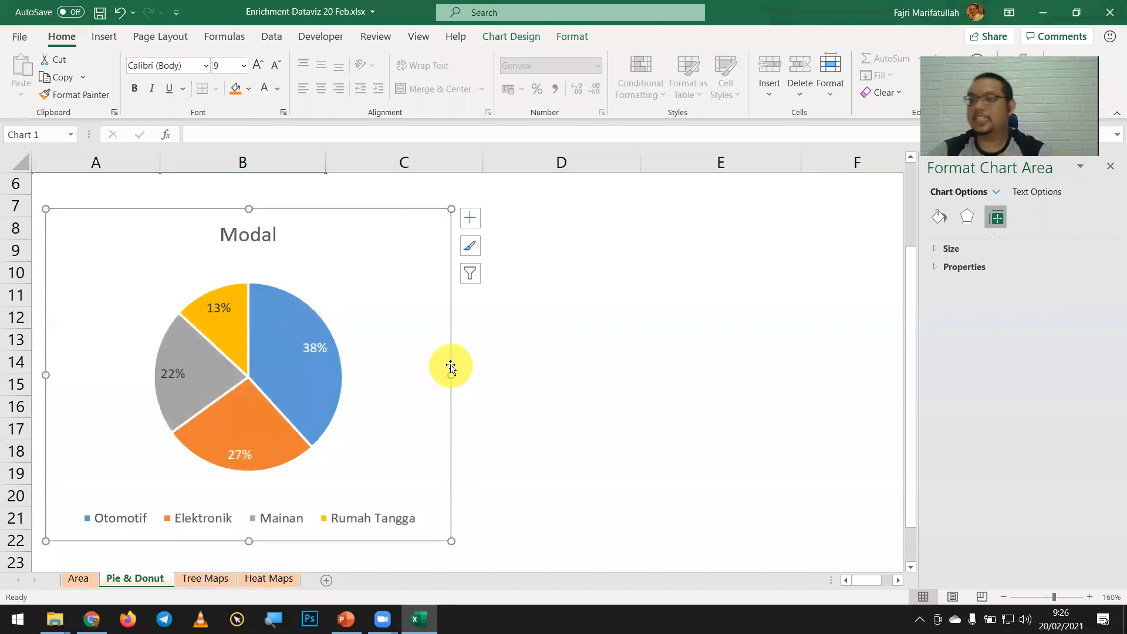
scroll(535, 311, up, 1)
click(625, 407)
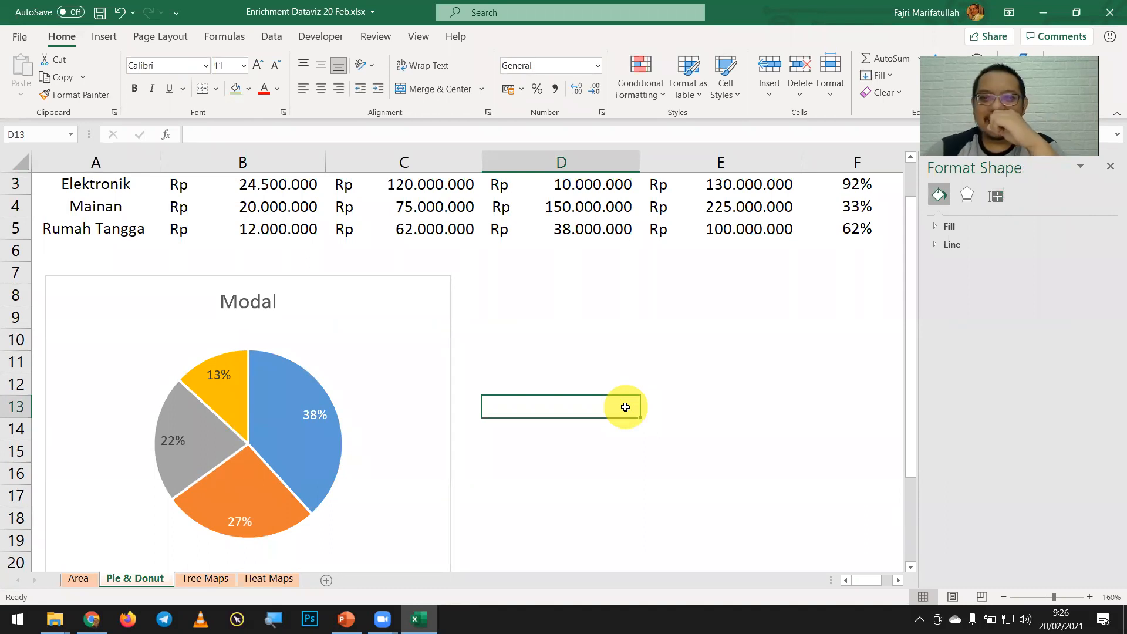
scroll(625, 399, up, 2)
scroll(645, 346, down, 1)
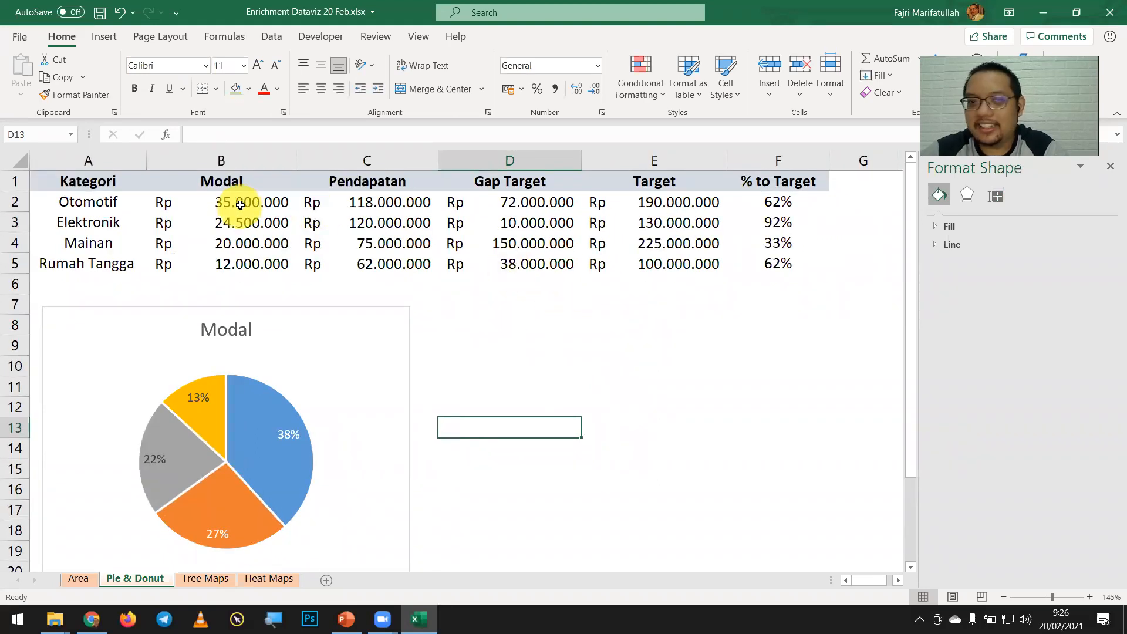
click(365, 389)
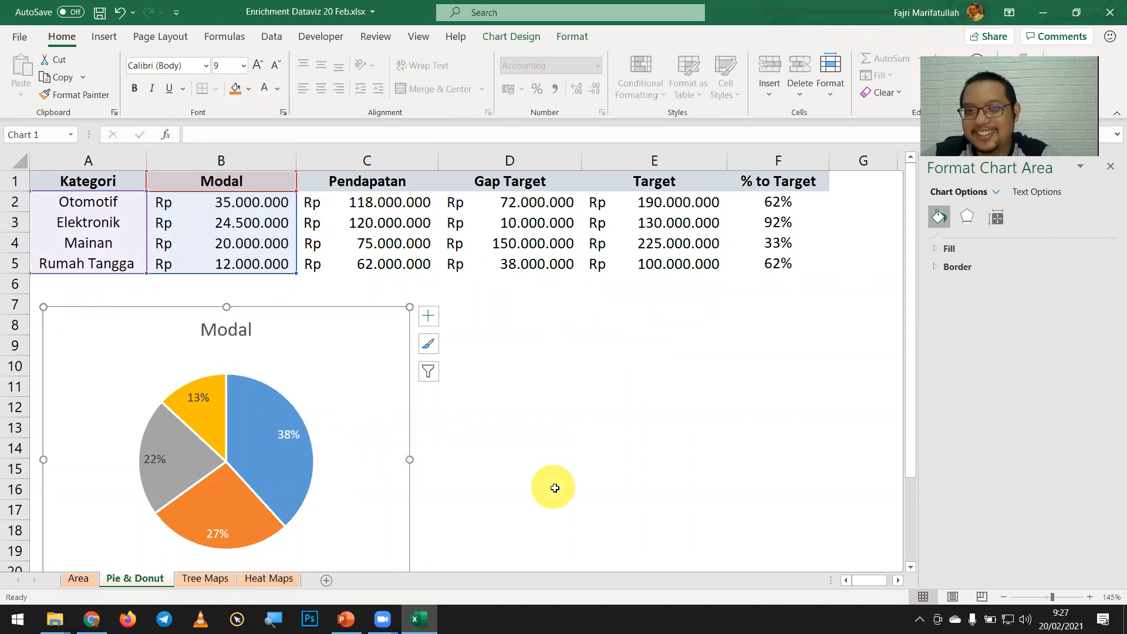
click(584, 470)
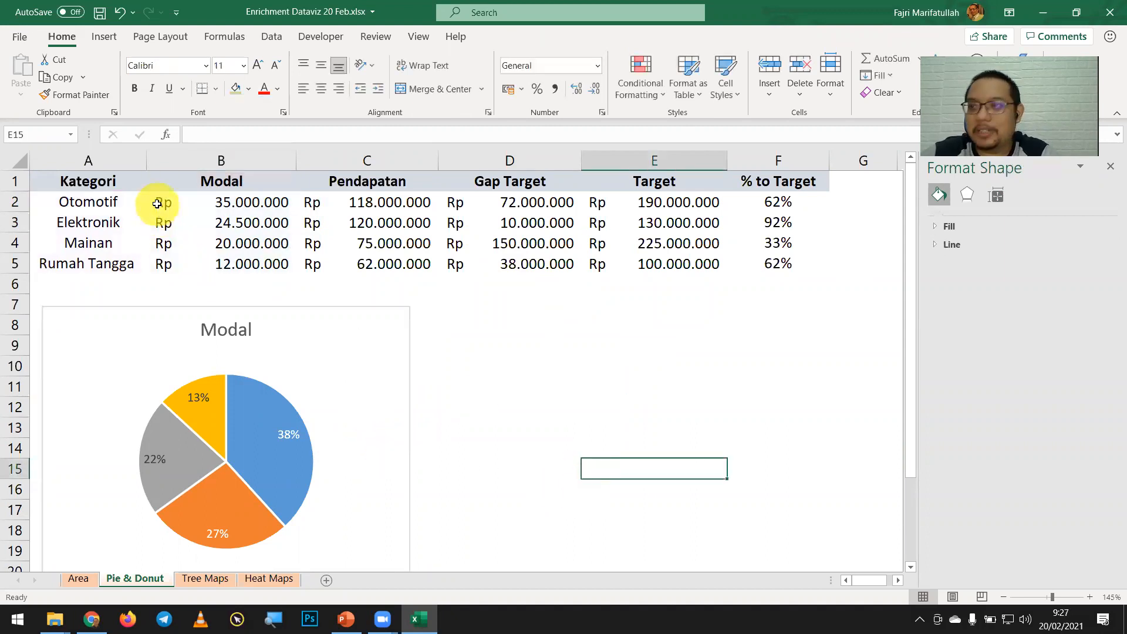
click(117, 179)
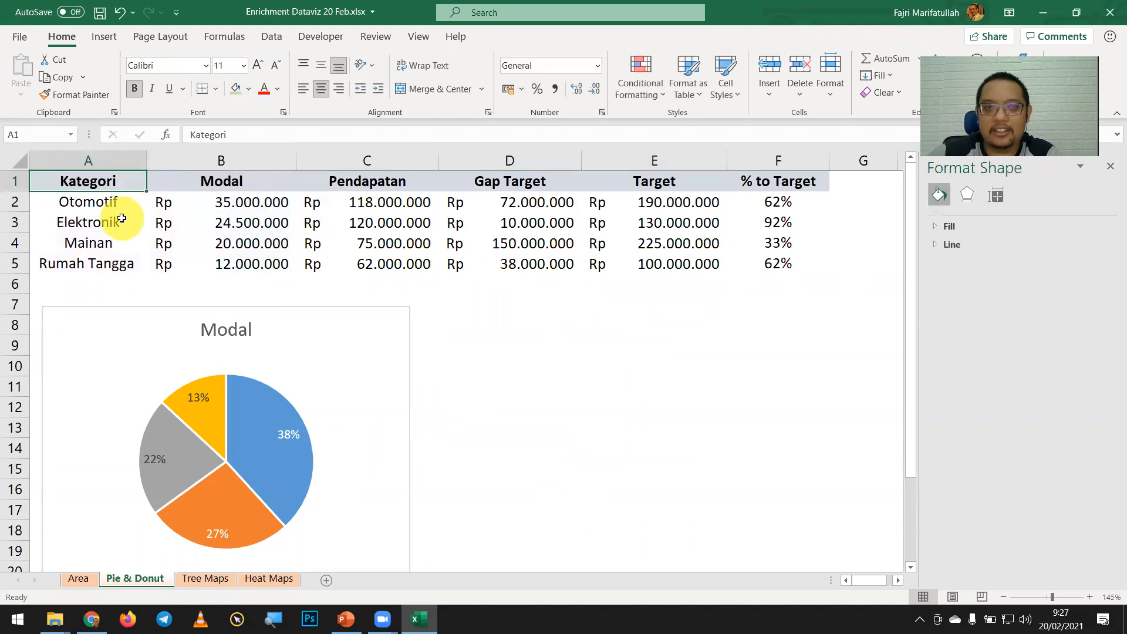
key(shift+Right)
key(shift+Right)
key(shift+Down)
key(shift+Down)
key(shift+Down)
key(shift+Down)
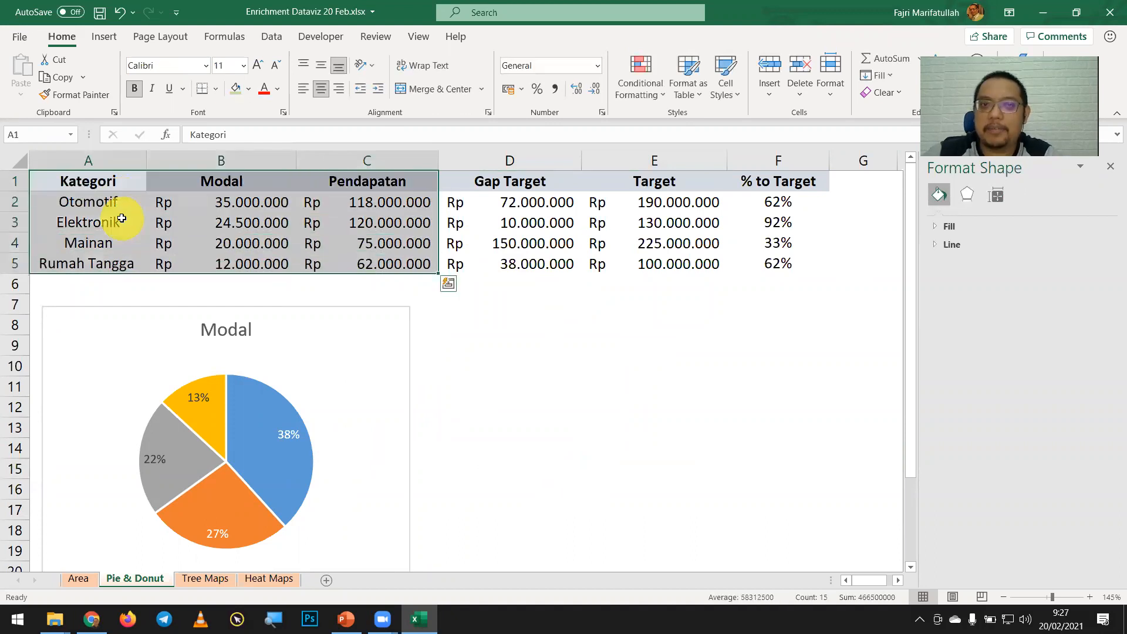
click(503, 345)
Insert a doughnut chart from the Kategori, Modal and Pendapatan data in A1:C5 and place it beside the Modal pie chart
drag(71, 180, 363, 265)
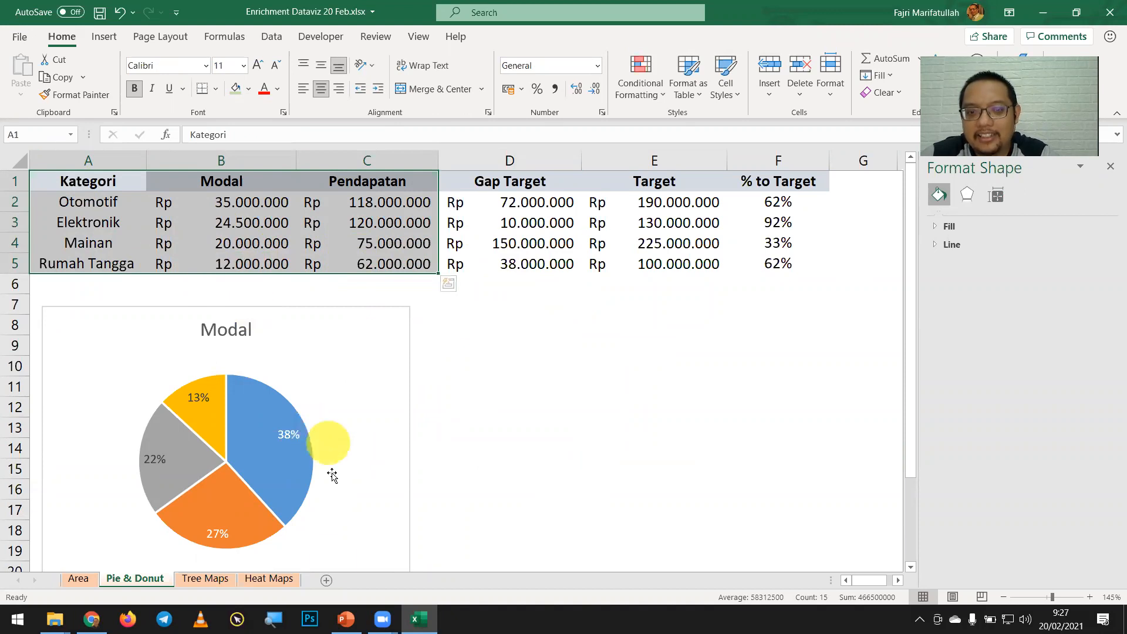
click(273, 619)
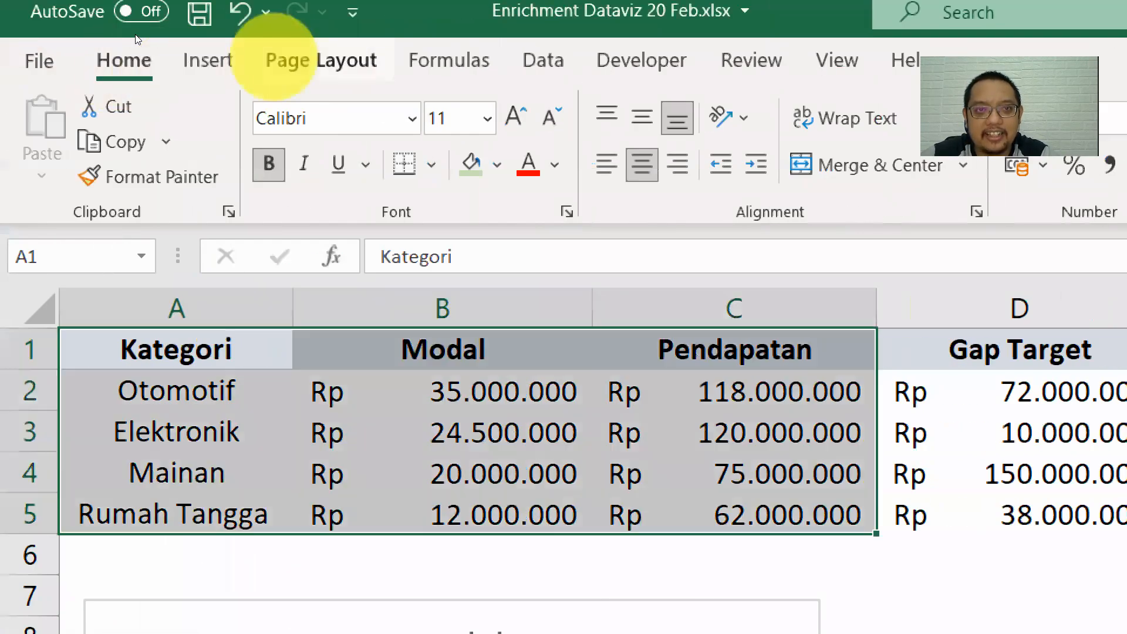
click(223, 63)
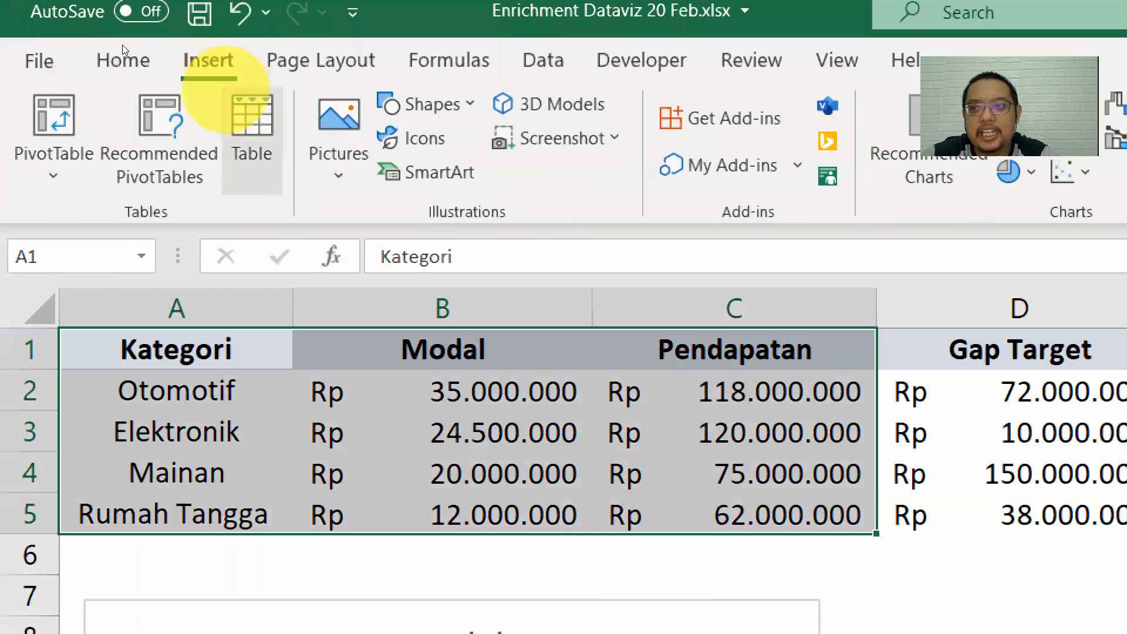
click(804, 172)
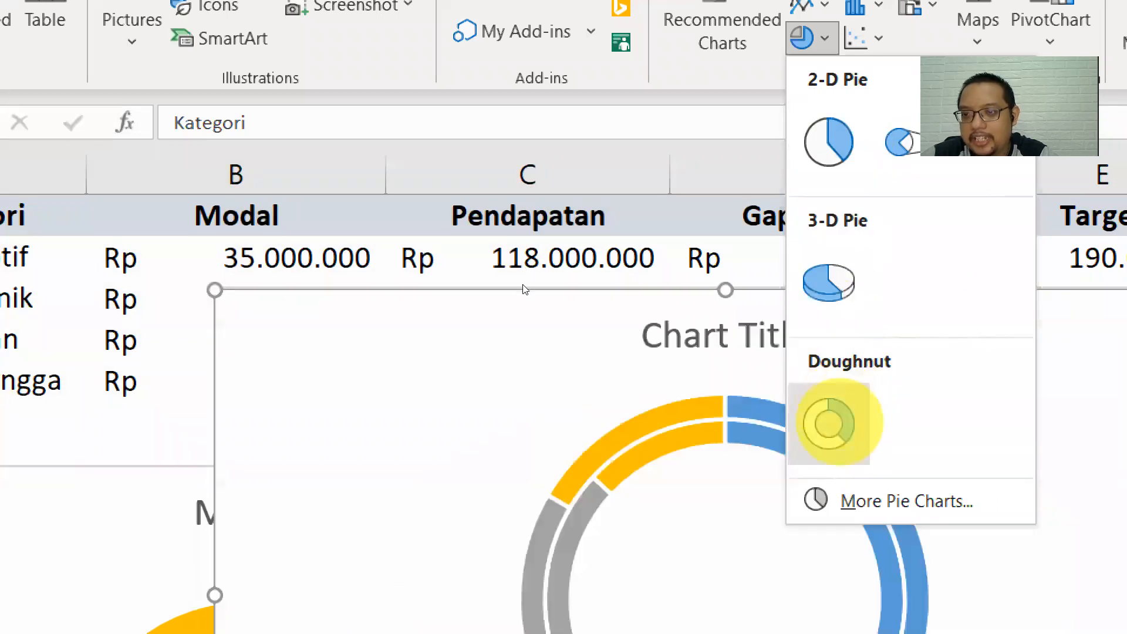
click(833, 424)
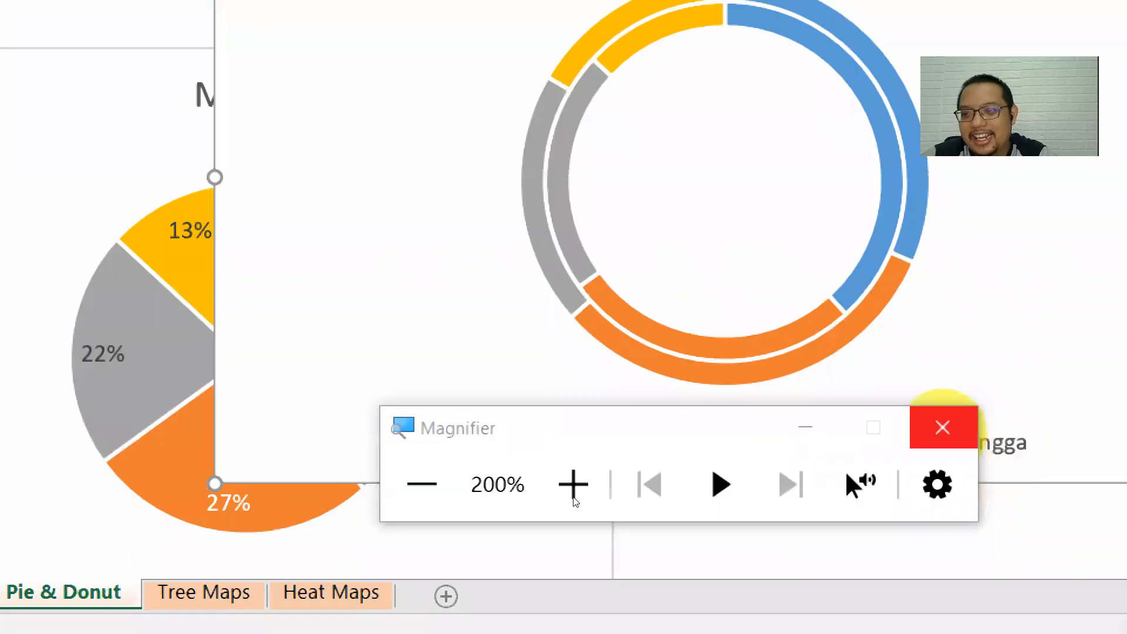
click(941, 424)
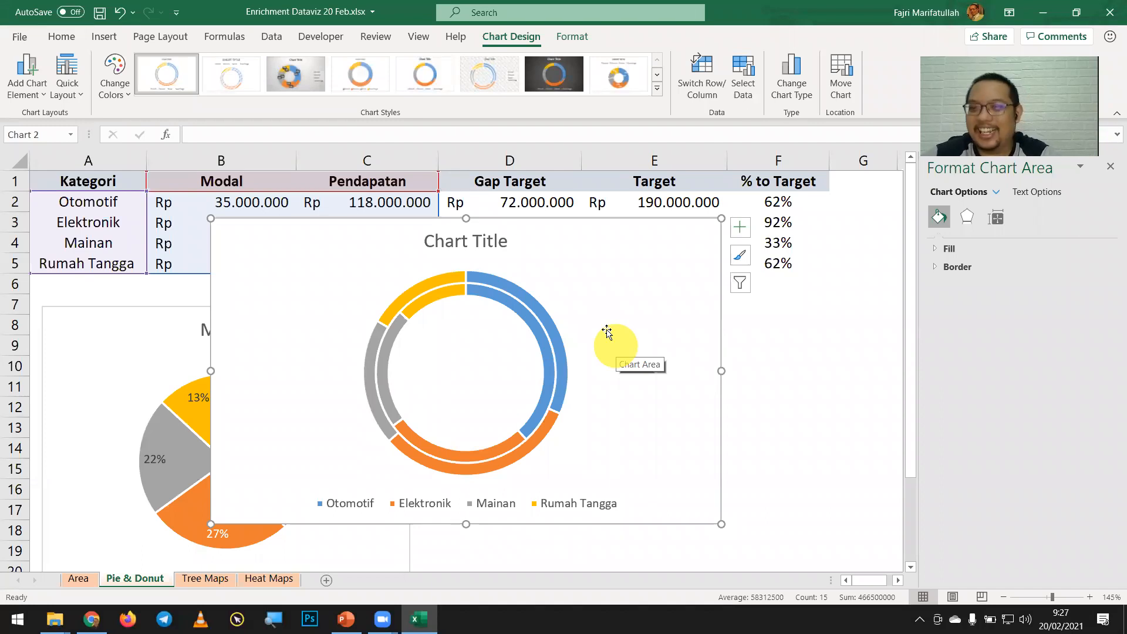
drag(553, 221, 761, 309)
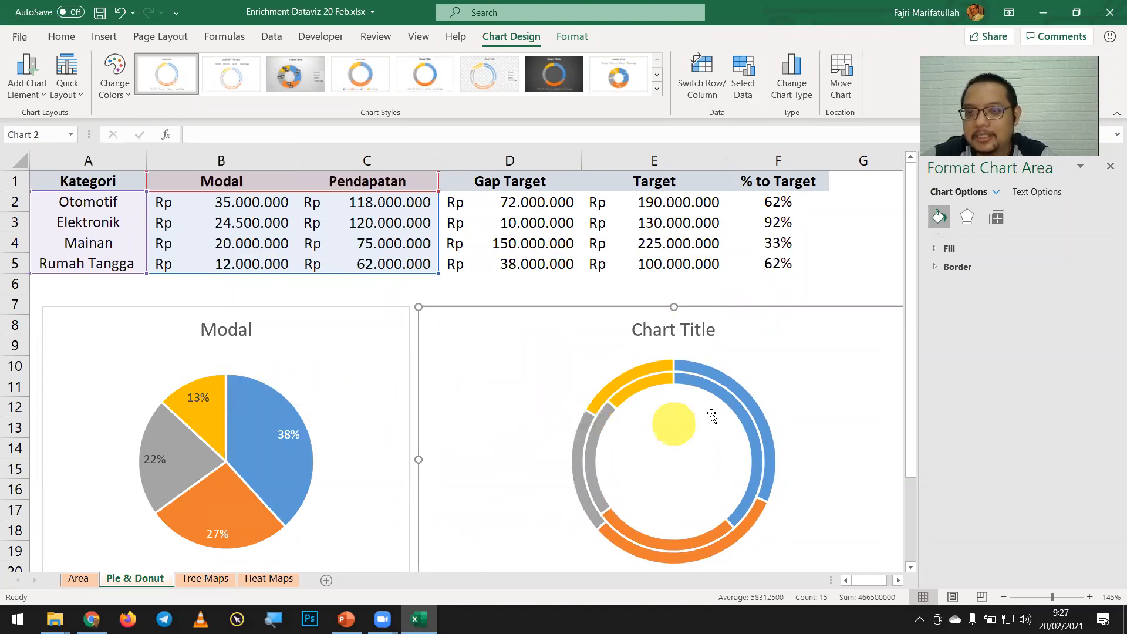
scroll(707, 411, down, 1)
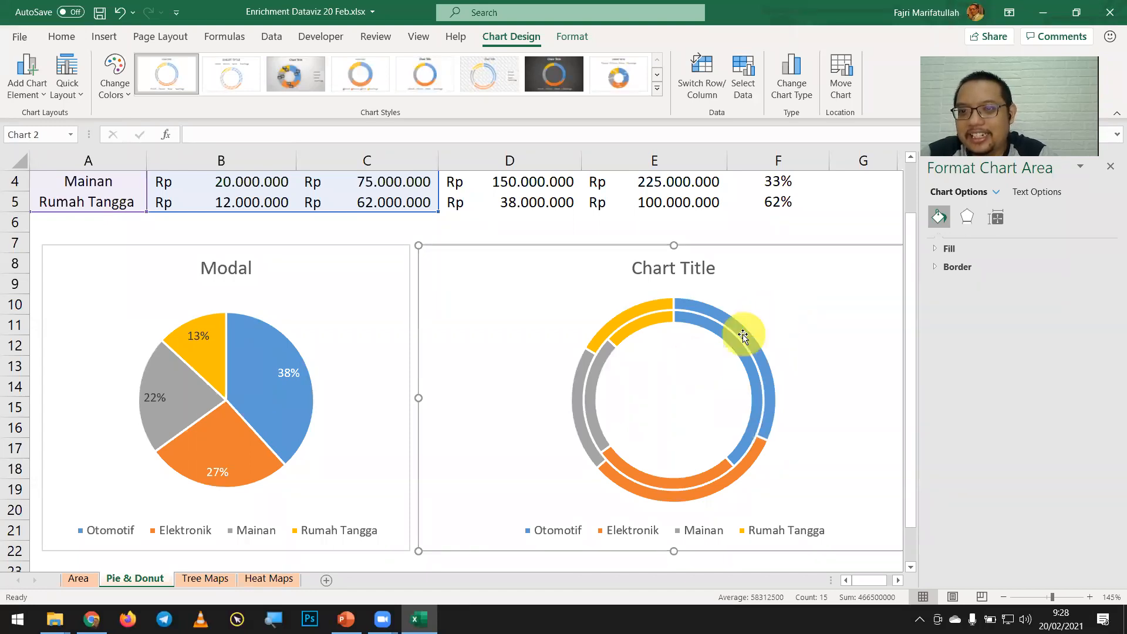
Set the doughnut hole size to 30% in the series options of the Pendapatan ring, magnifying the options while doing so
mouse_move(744, 334)
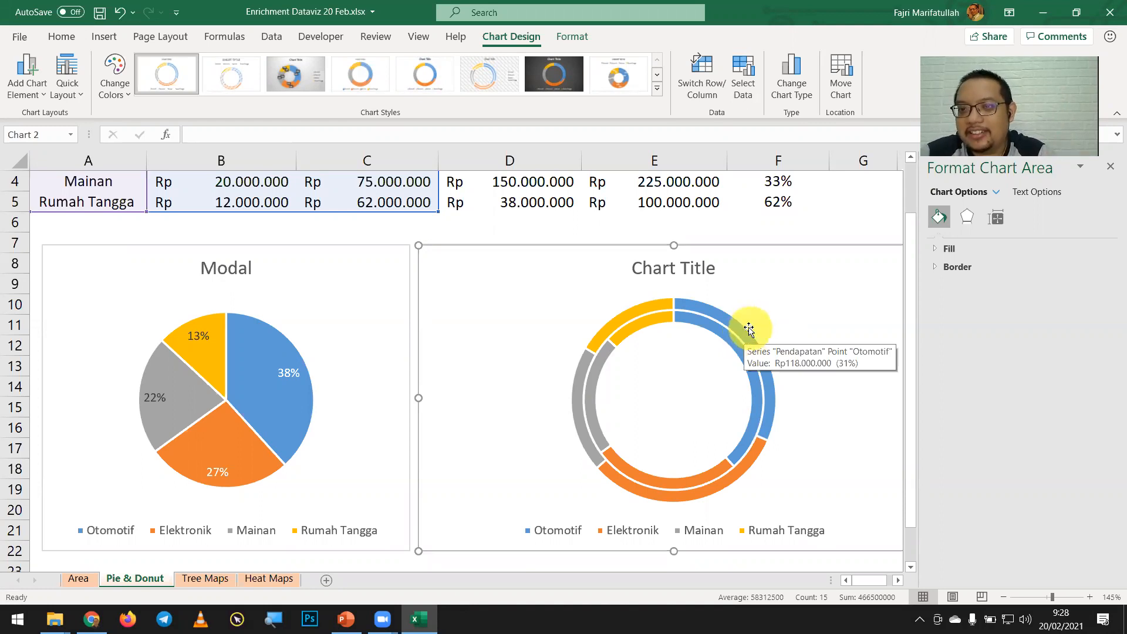
click(736, 327)
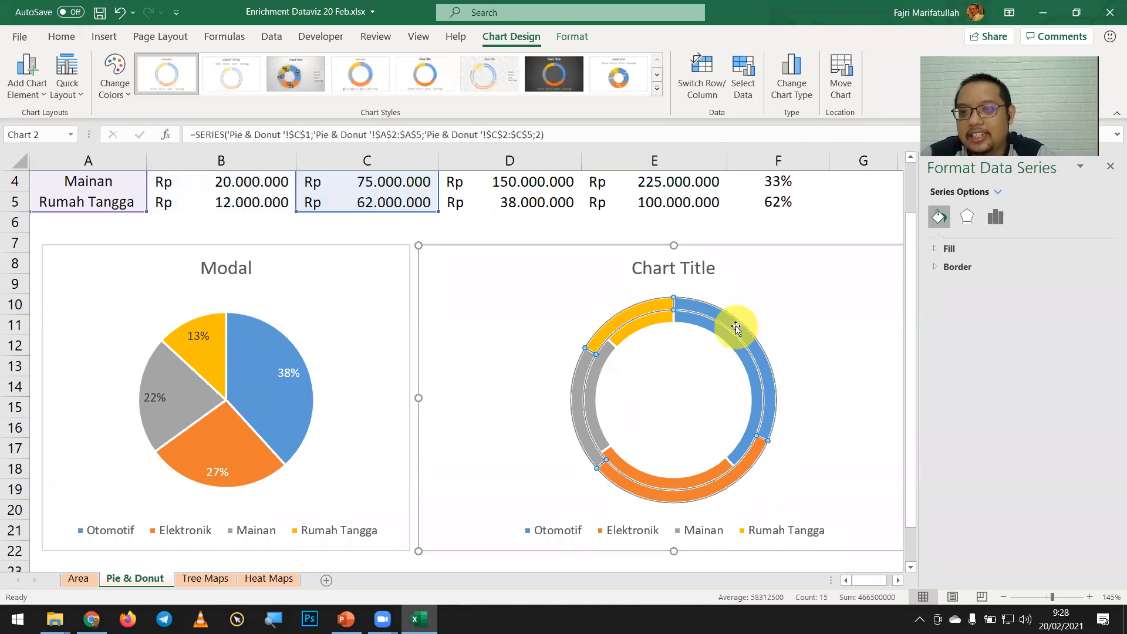
right_click(736, 329)
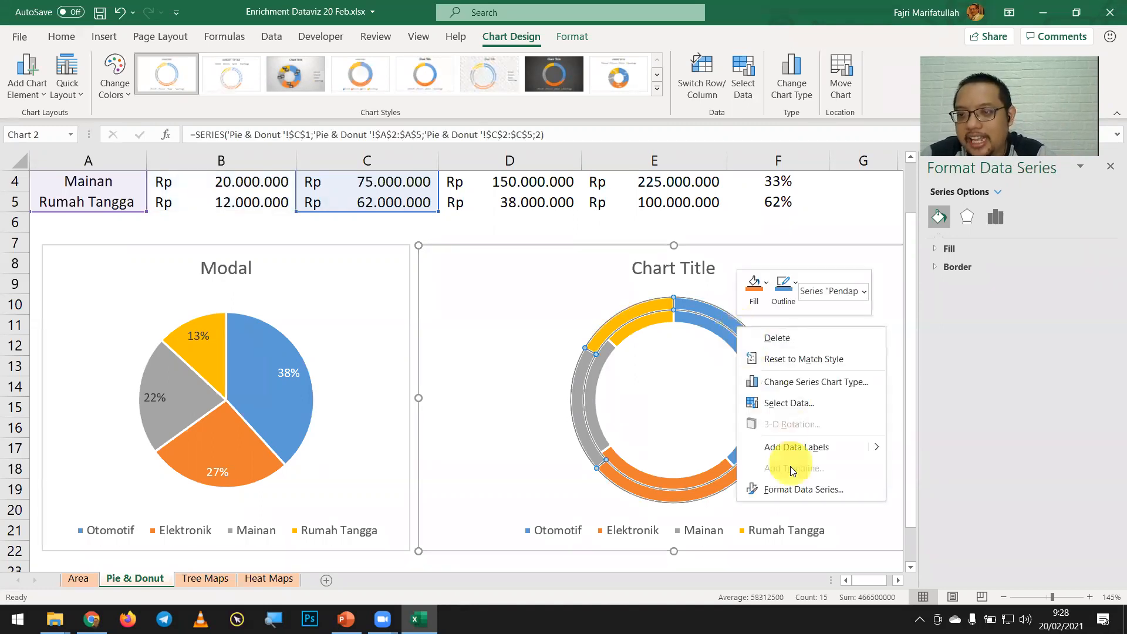
click(798, 490)
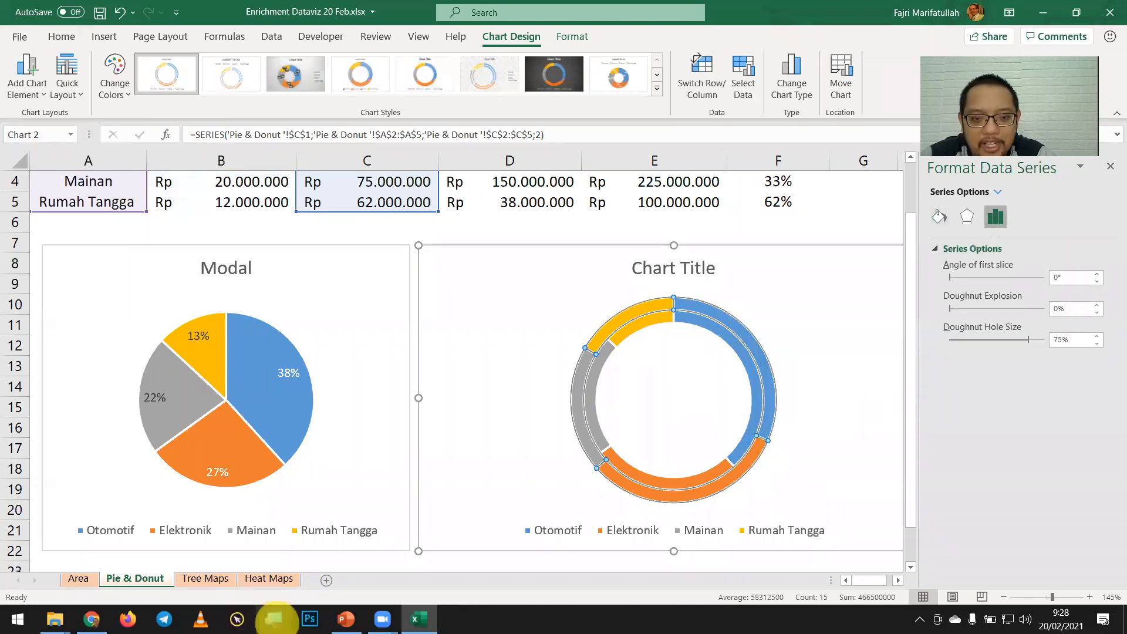
click(275, 619)
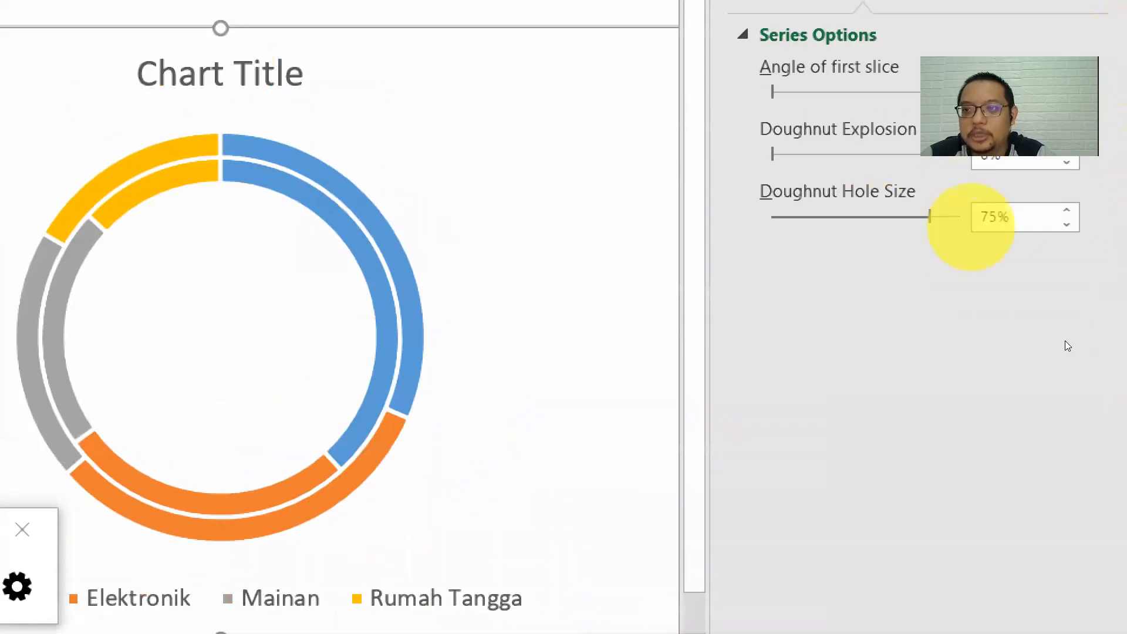
click(1048, 348)
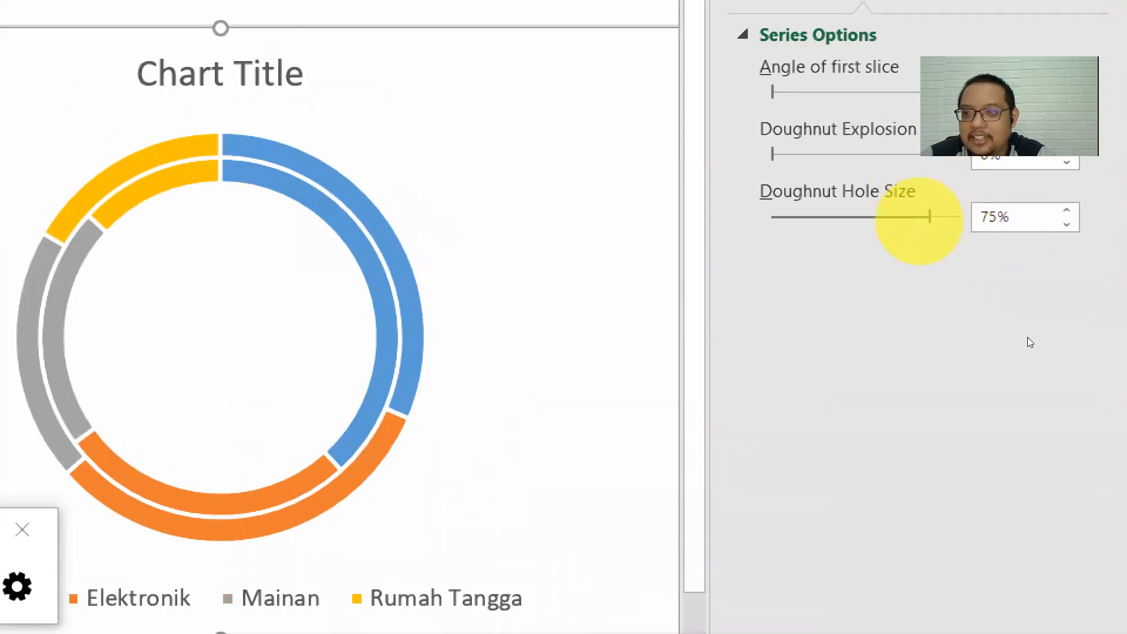
drag(928, 216, 838, 219)
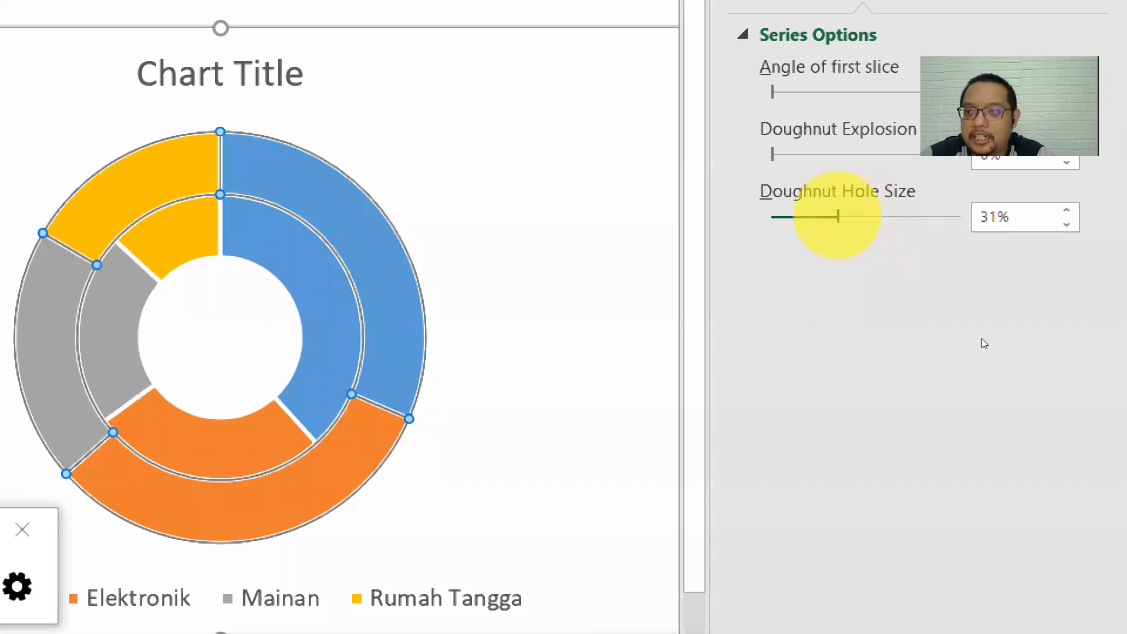
click(988, 217)
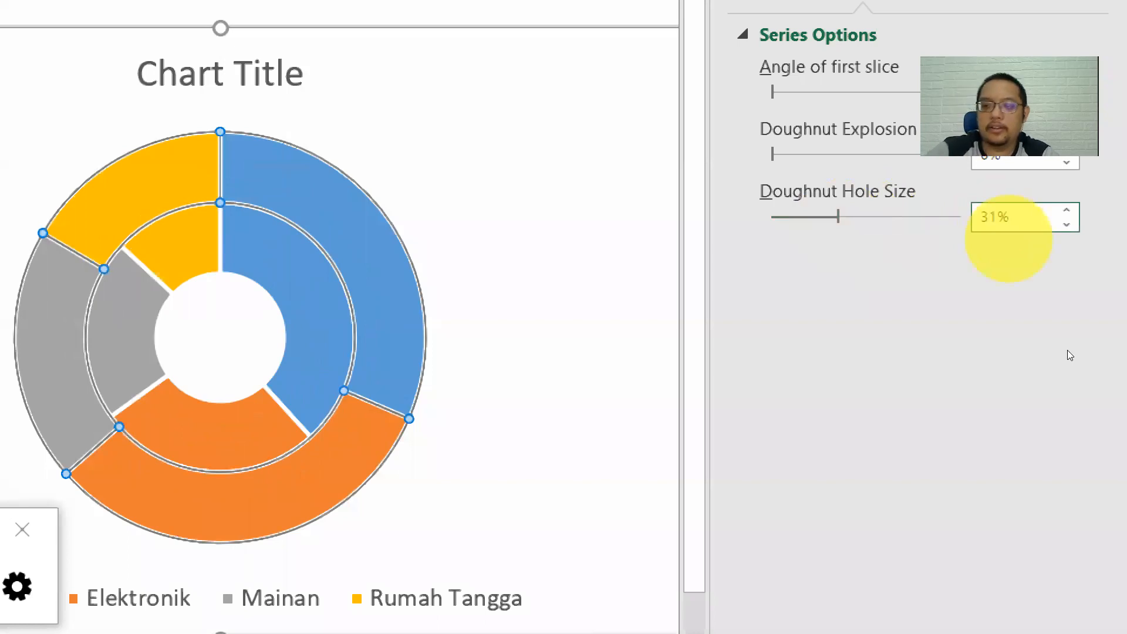
key(Delete)
text(0)
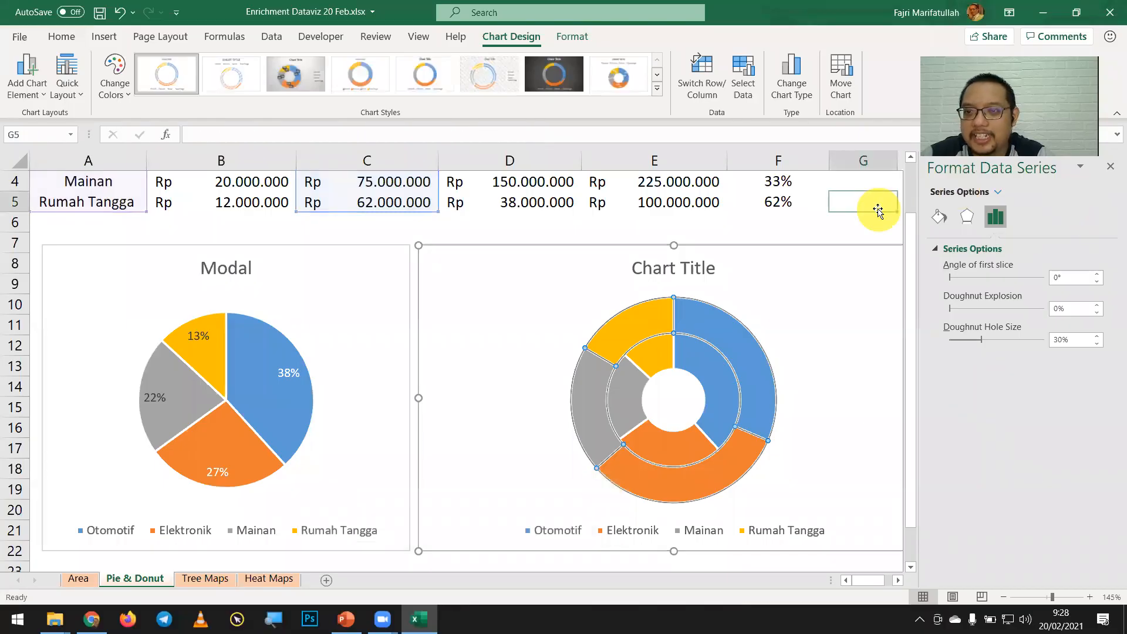
click(878, 211)
Add standard data labels to the outer Pendapatan ring of the doughnut chart
scroll(849, 462, down, 1)
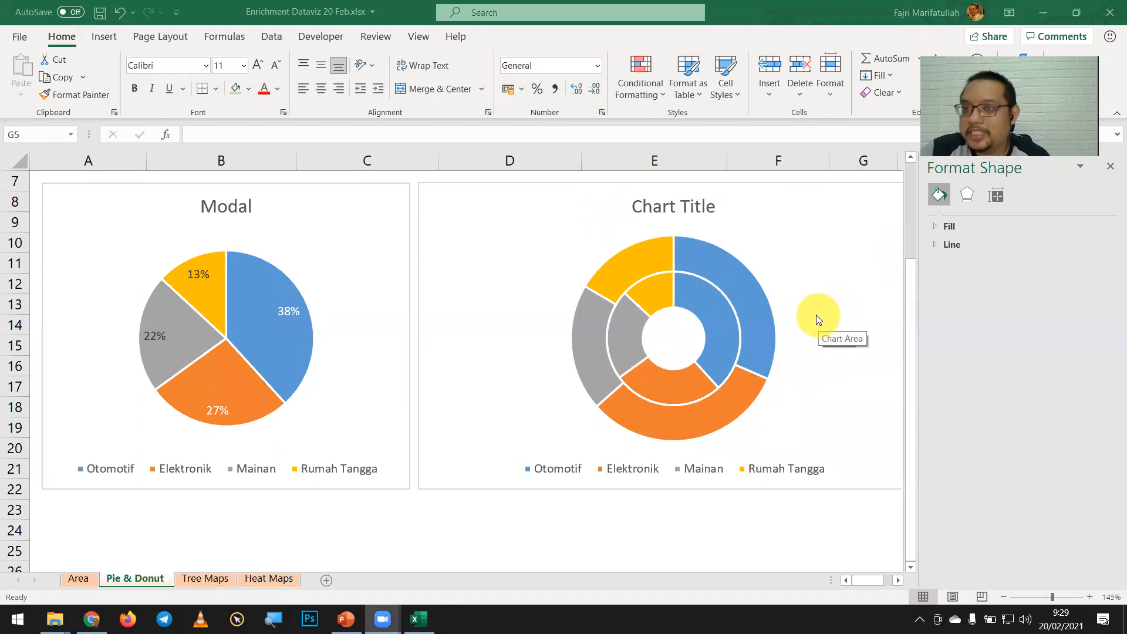
mouse_move(774, 343)
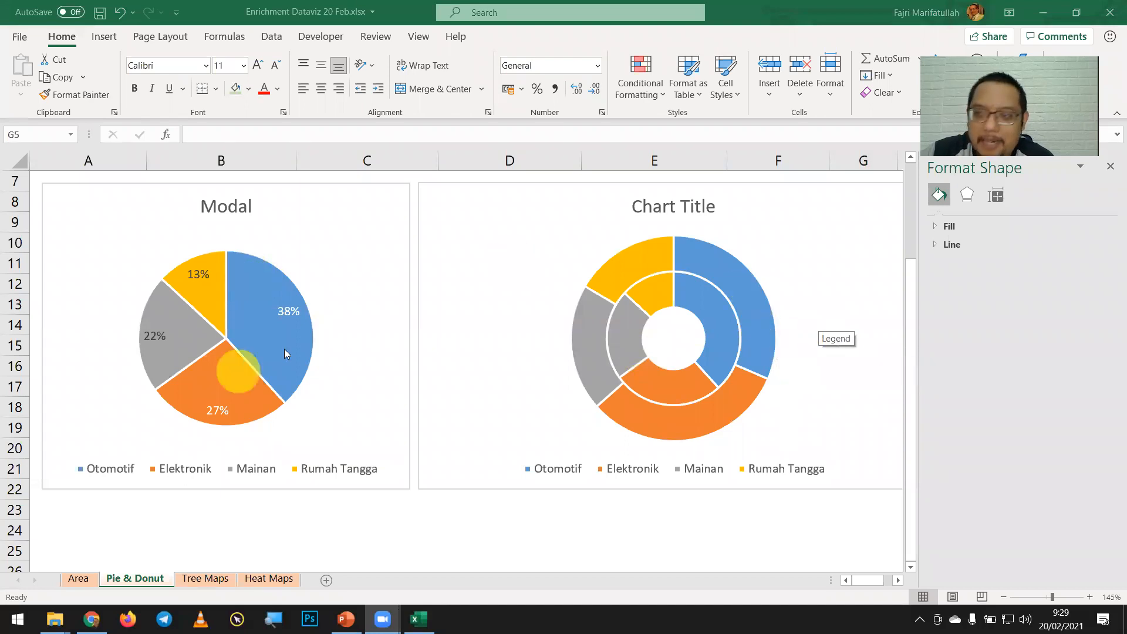
right_click(708, 266)
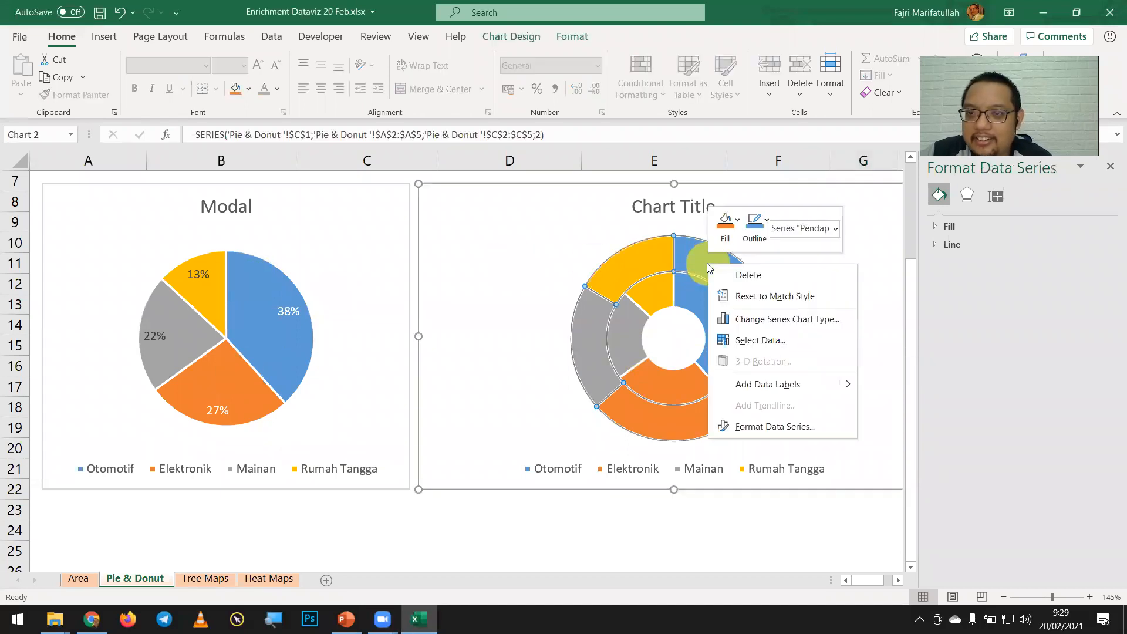
mouse_move(852, 385)
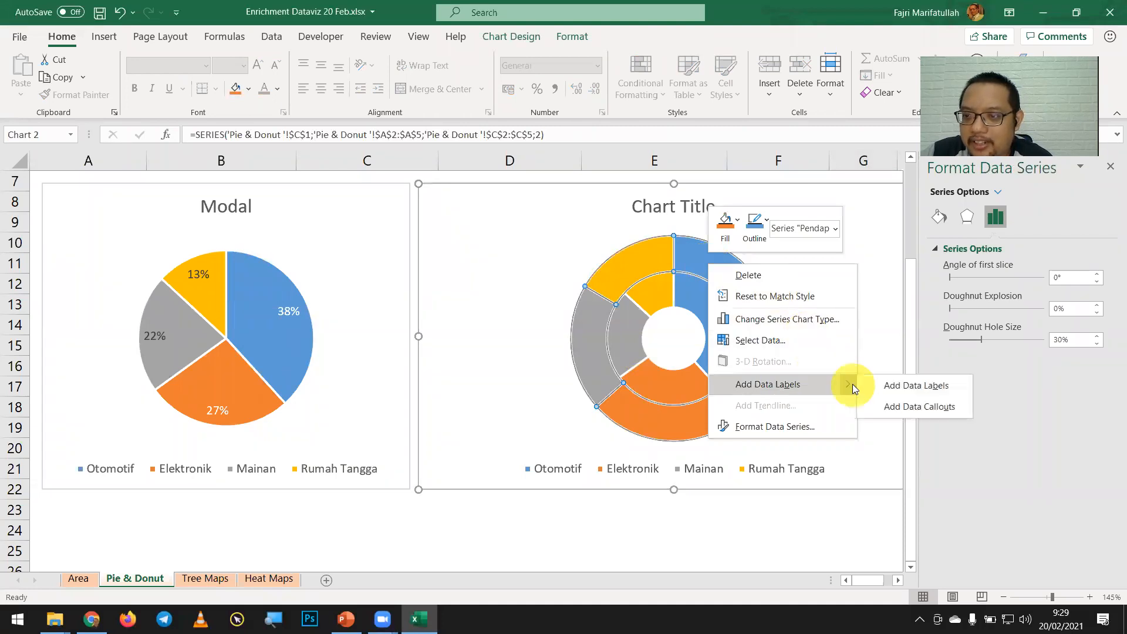
click(894, 384)
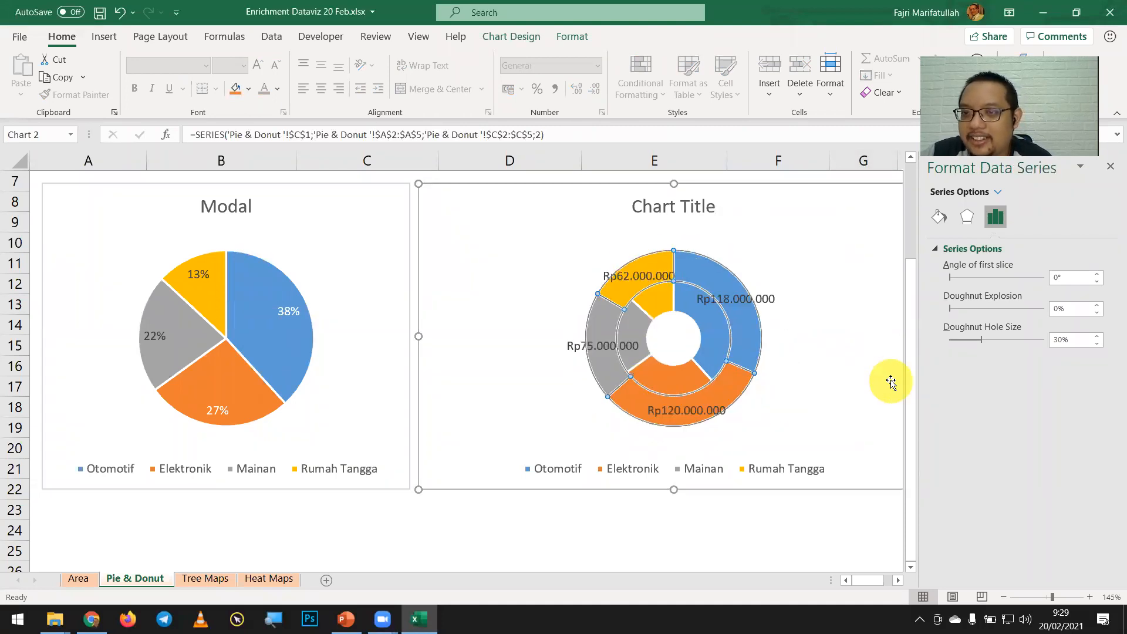
Format the Pendapatan ring's data labels to show Percentage instead of Value
click(769, 298)
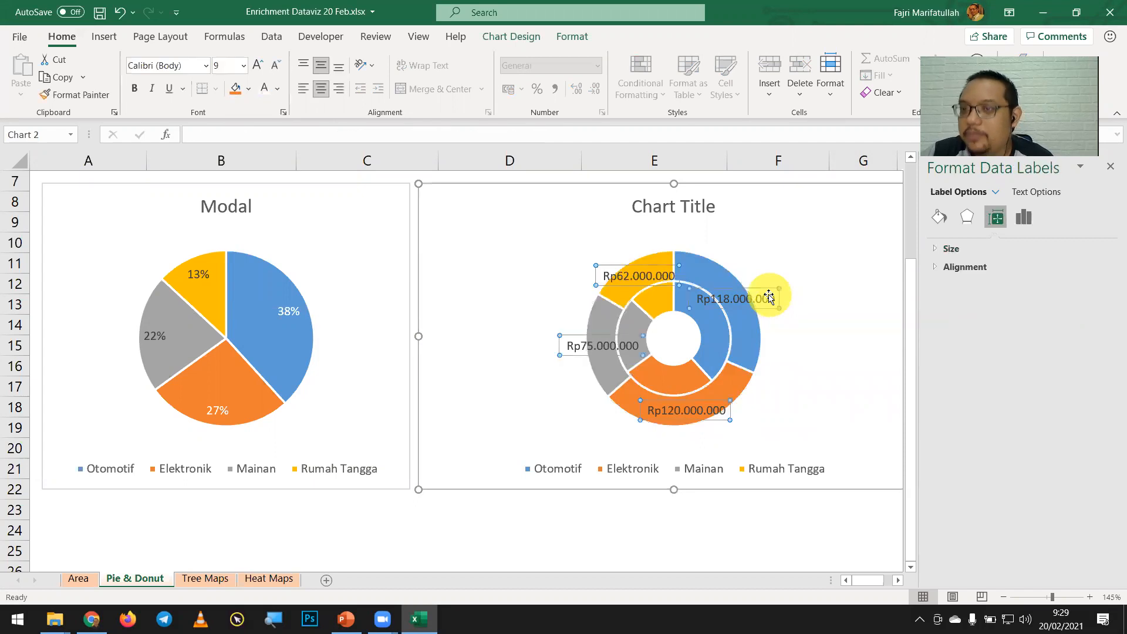
right_click(769, 298)
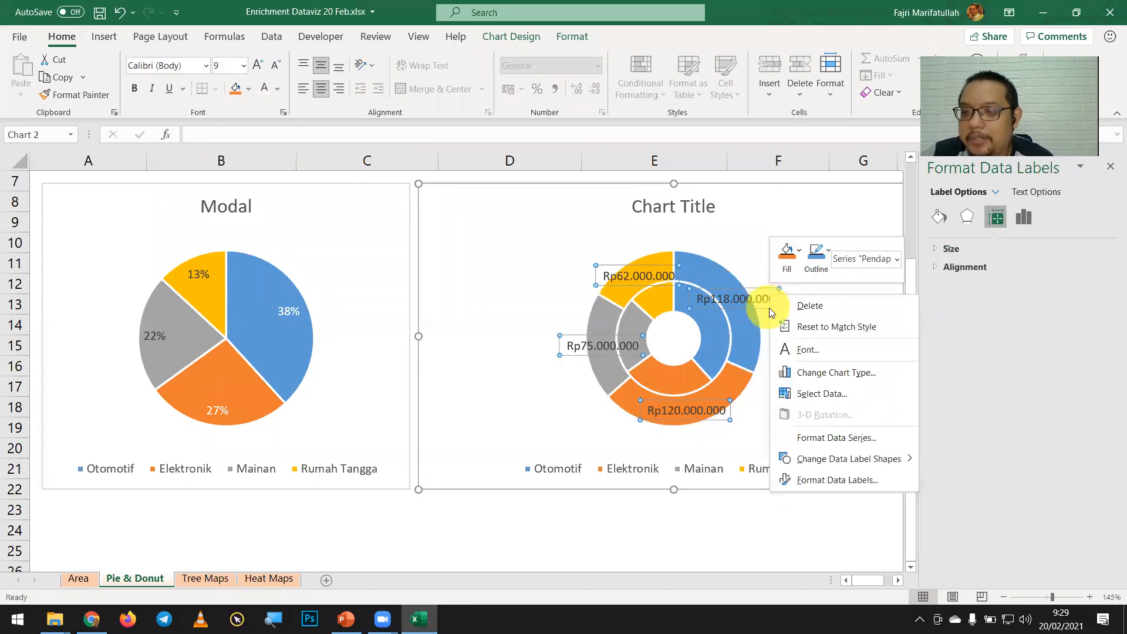
click(825, 480)
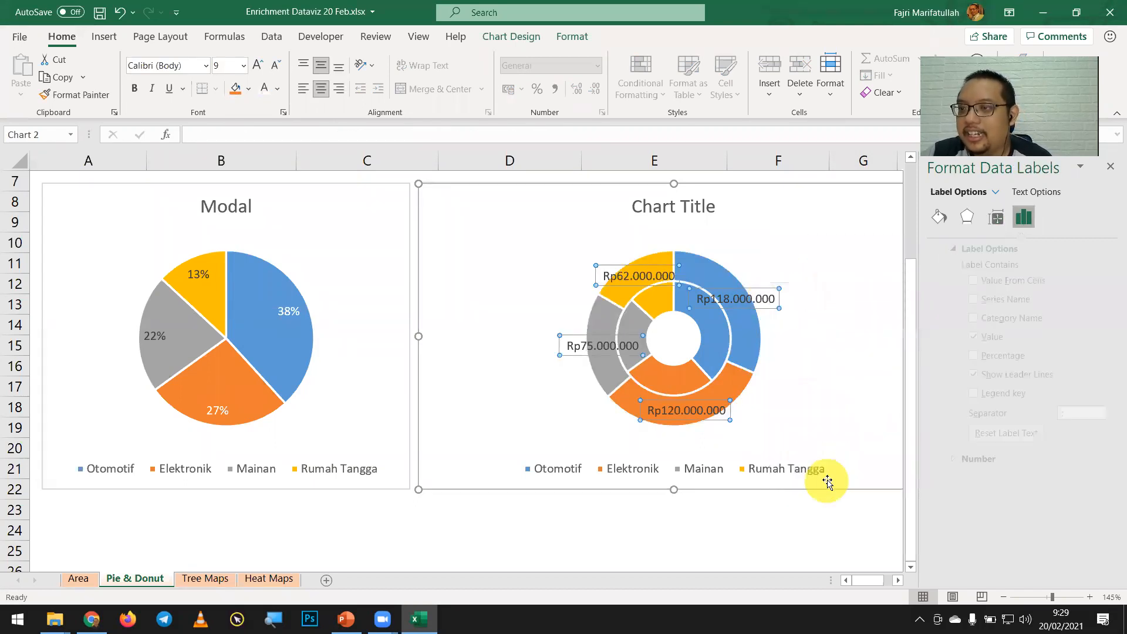
click(957, 355)
click(957, 338)
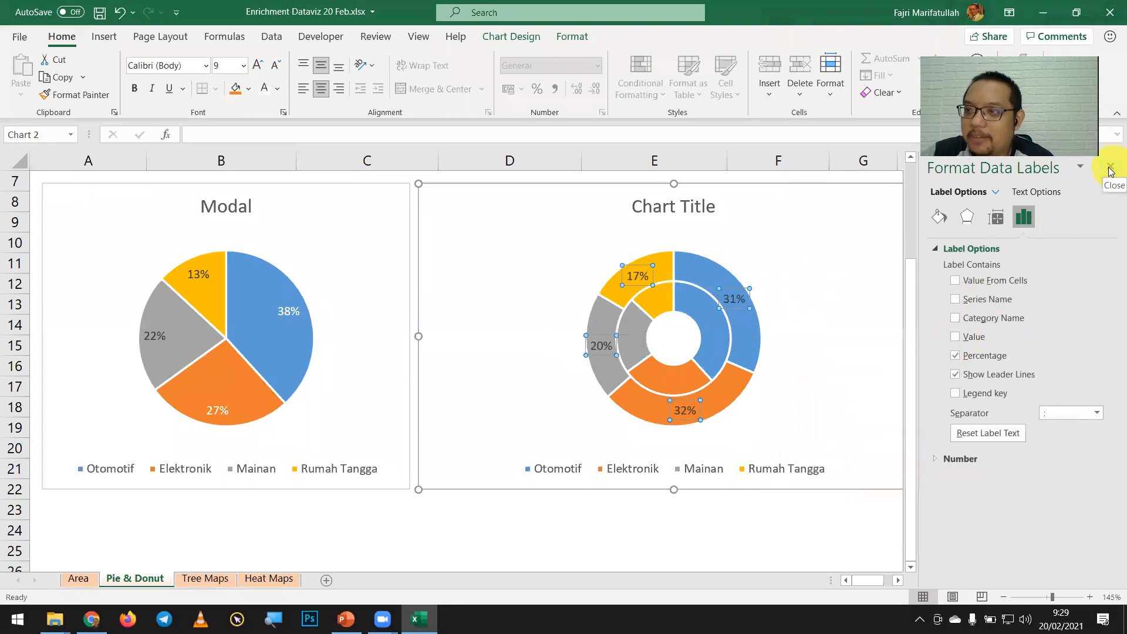
Add standard data labels to the inner Modal ring of the doughnut chart
right_click(718, 340)
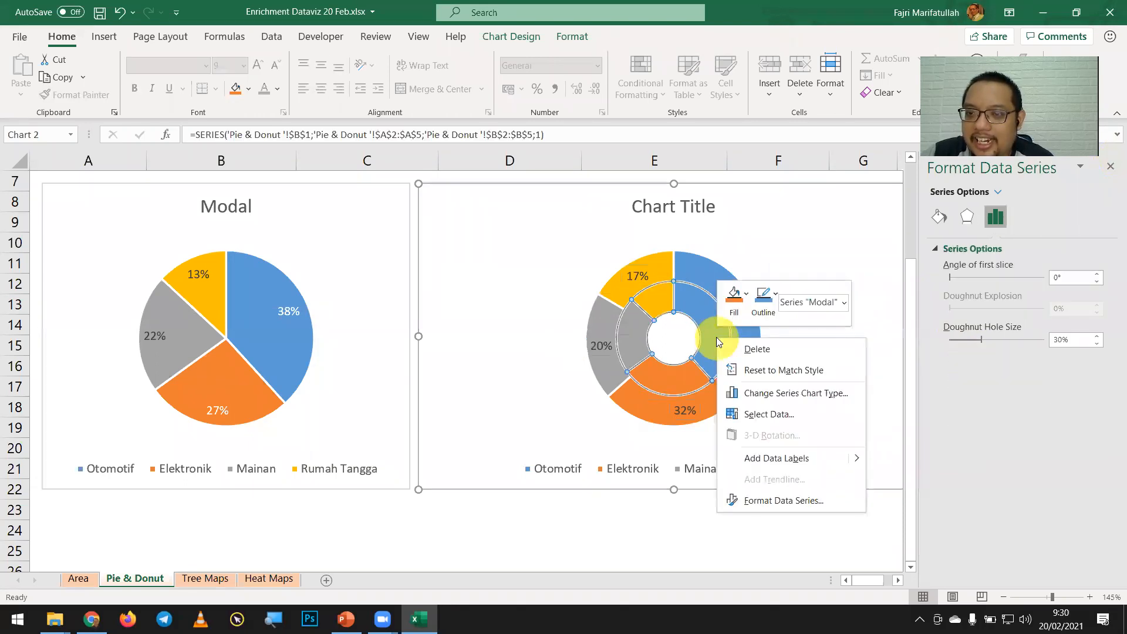
click(764, 499)
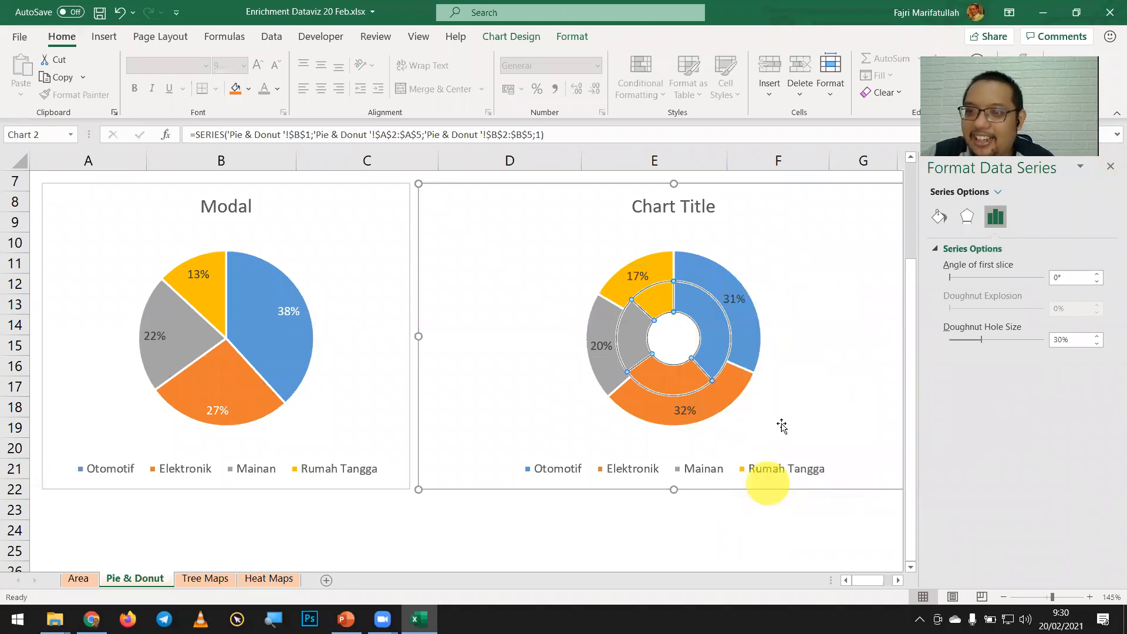
right_click(714, 336)
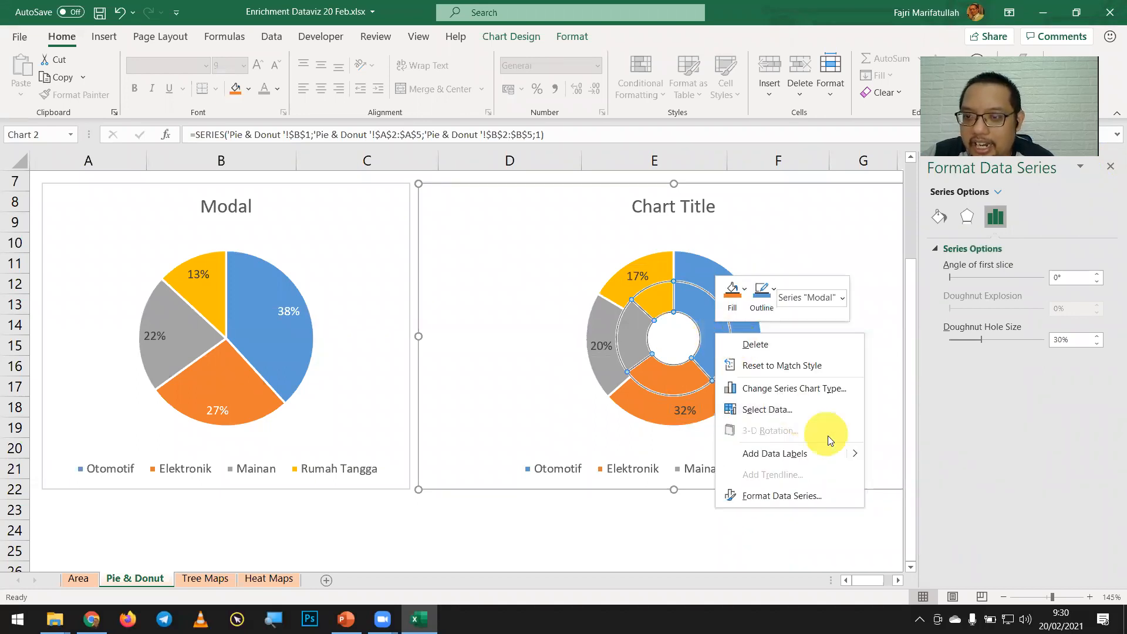
mouse_move(852, 448)
click(891, 452)
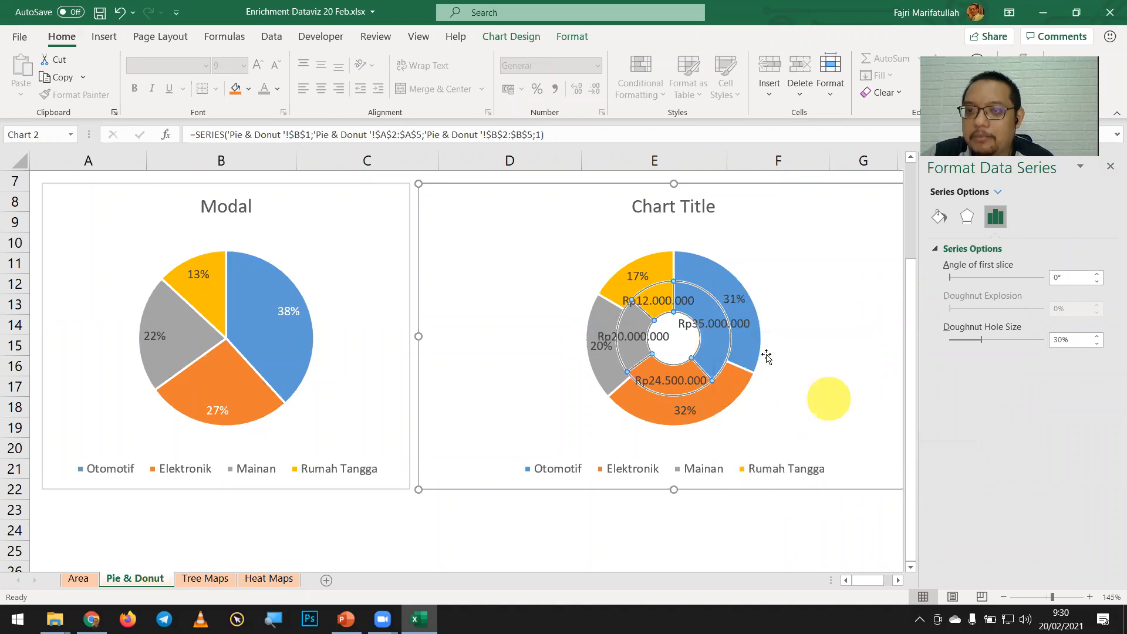
Format the Modal ring's data labels to show Percentage instead of Value, and close the formatting options
right_click(712, 325)
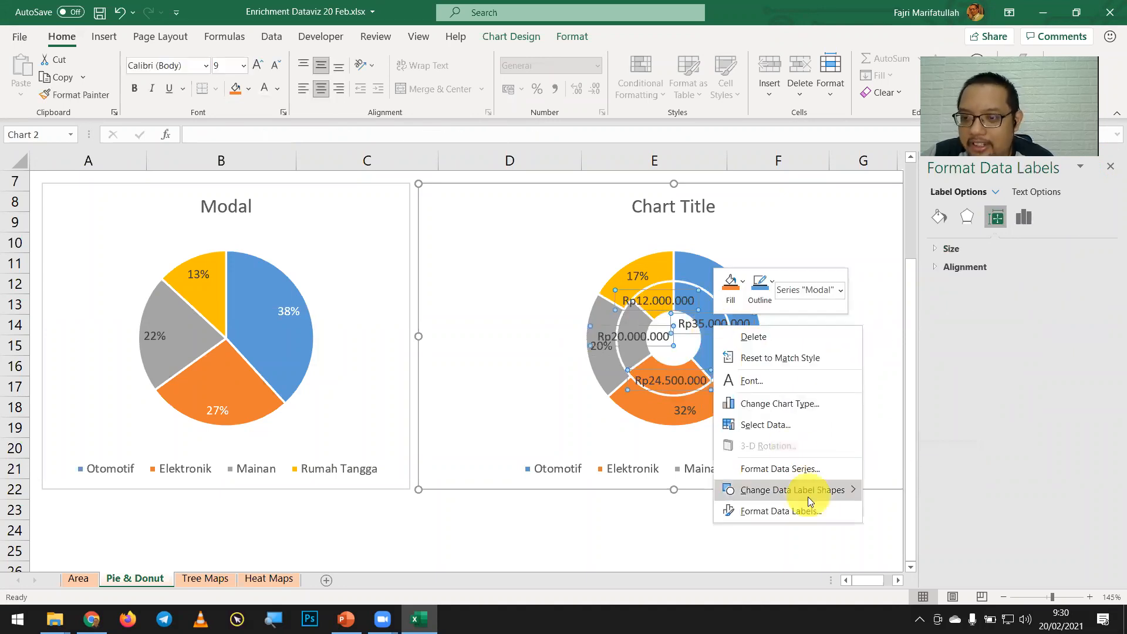
click(812, 513)
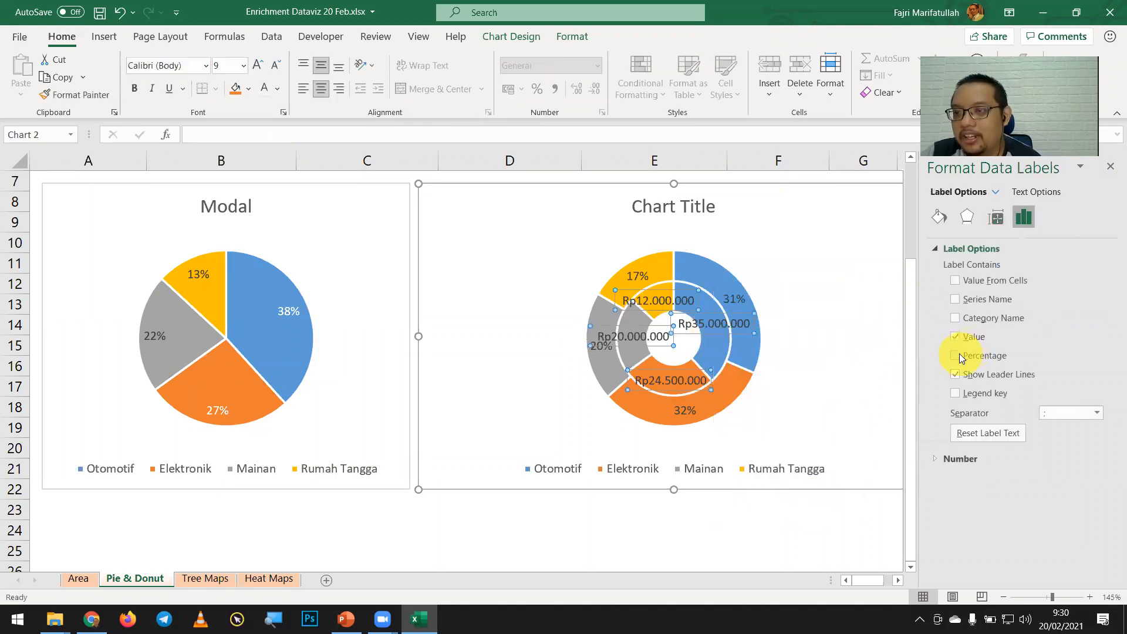
click(956, 355)
click(956, 337)
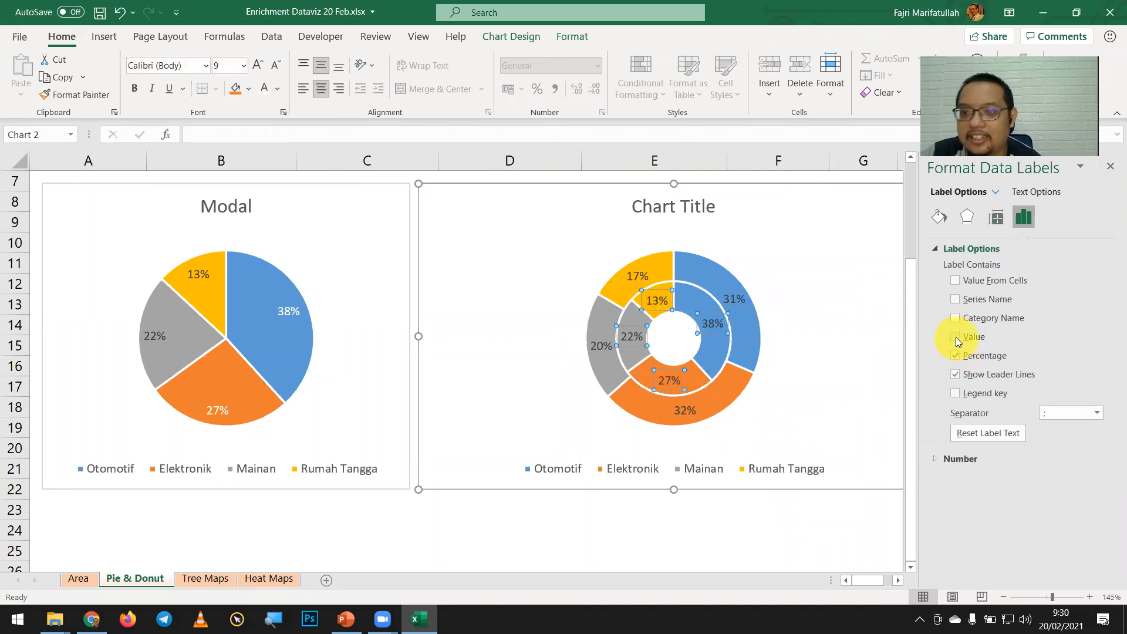
click(1110, 168)
click(1000, 385)
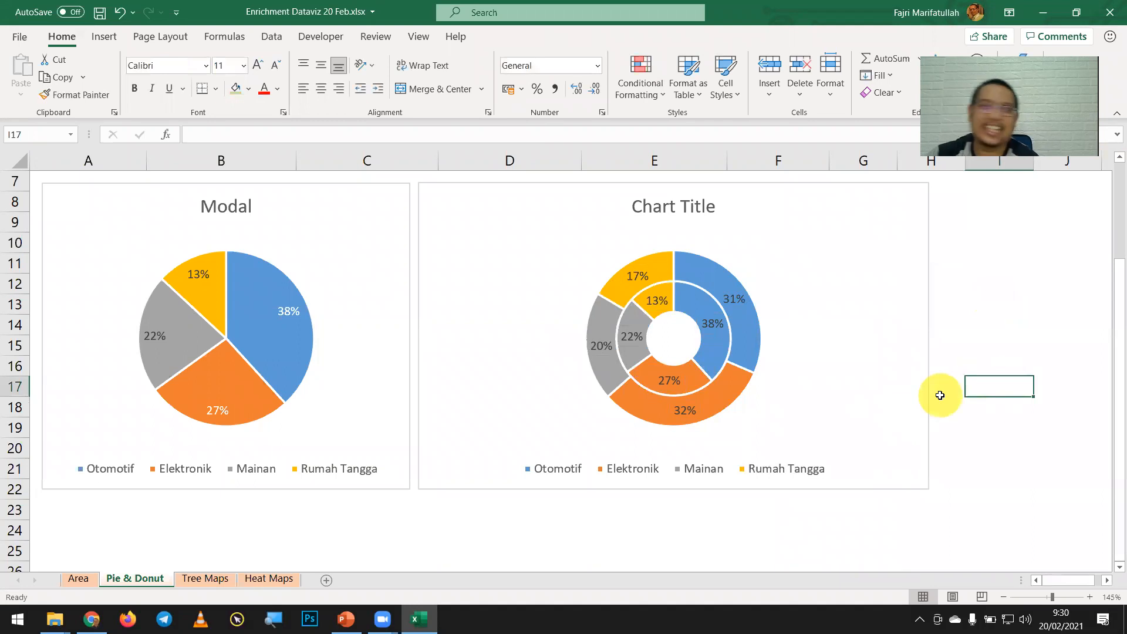
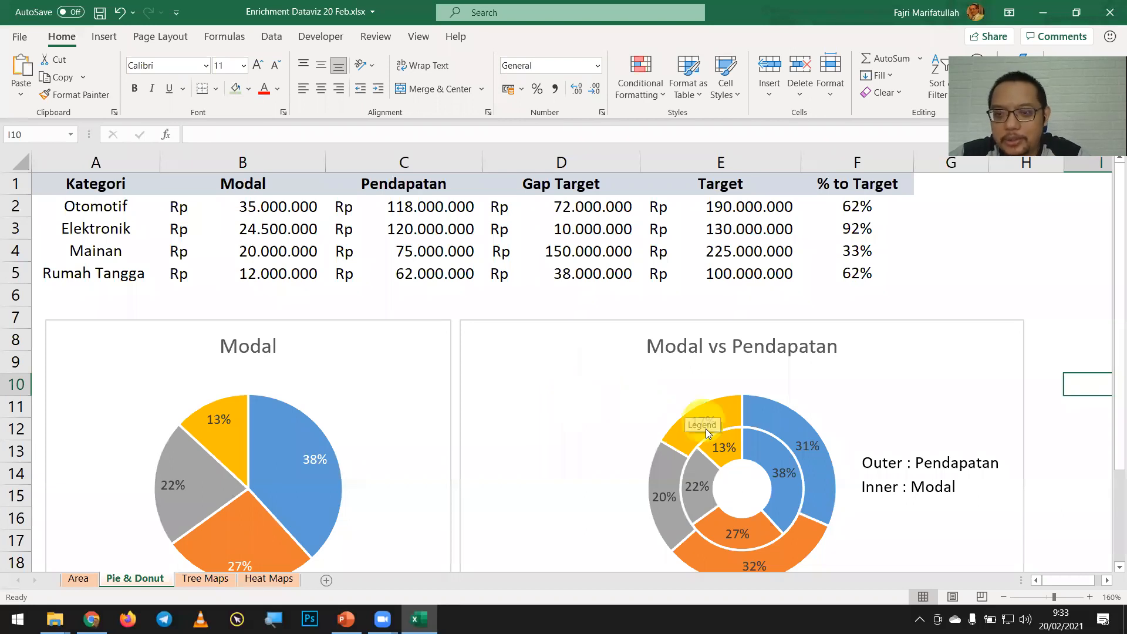
Insert a doughnut chart from the Kategori, Pendapatan, Gap Target and Target columns, rows 1 to 5
click(544, 257)
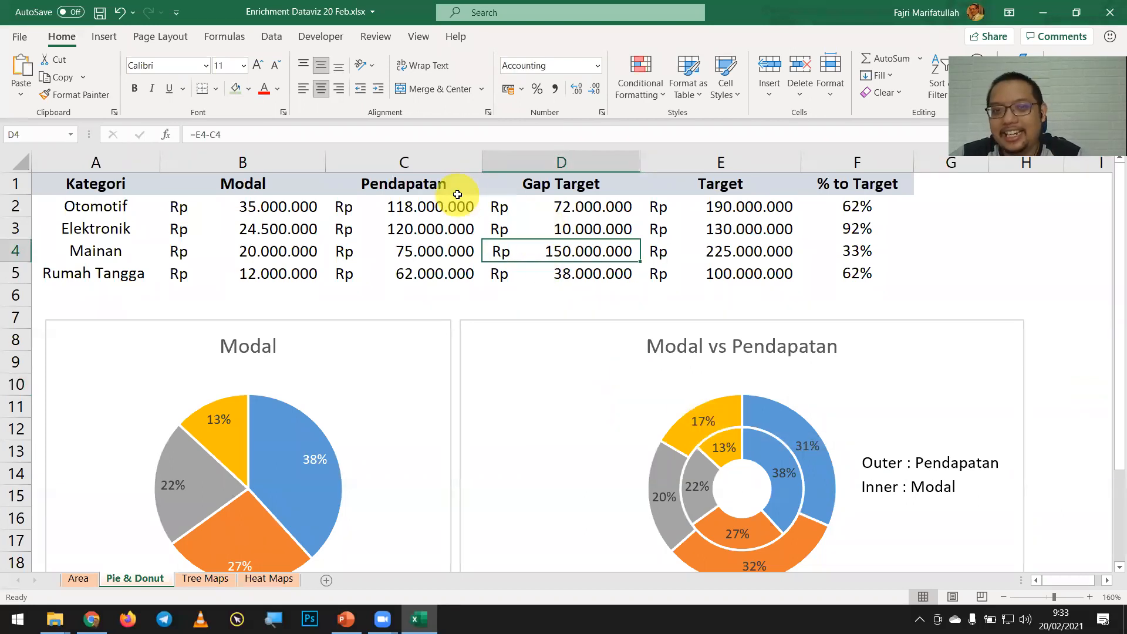
drag(125, 182, 151, 274)
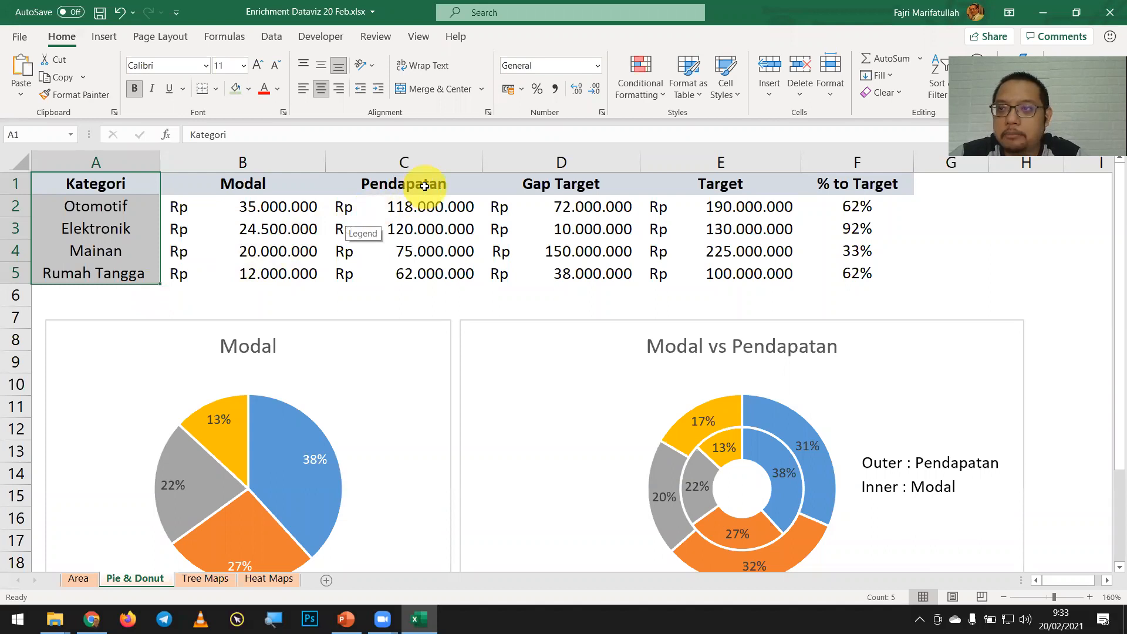
drag(424, 185, 741, 272)
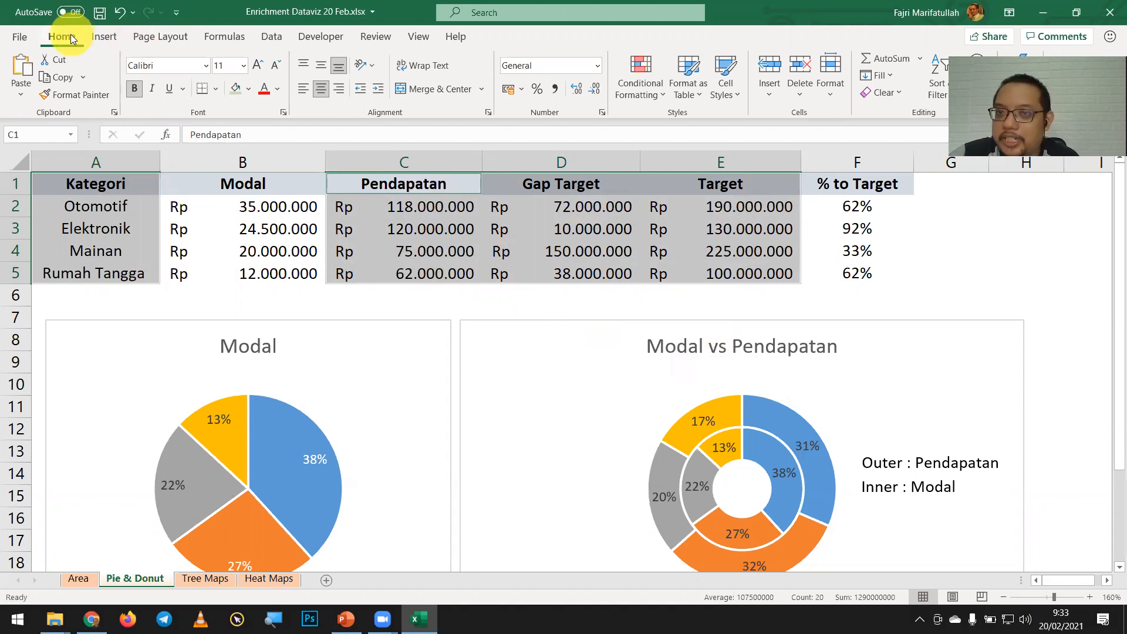
click(105, 36)
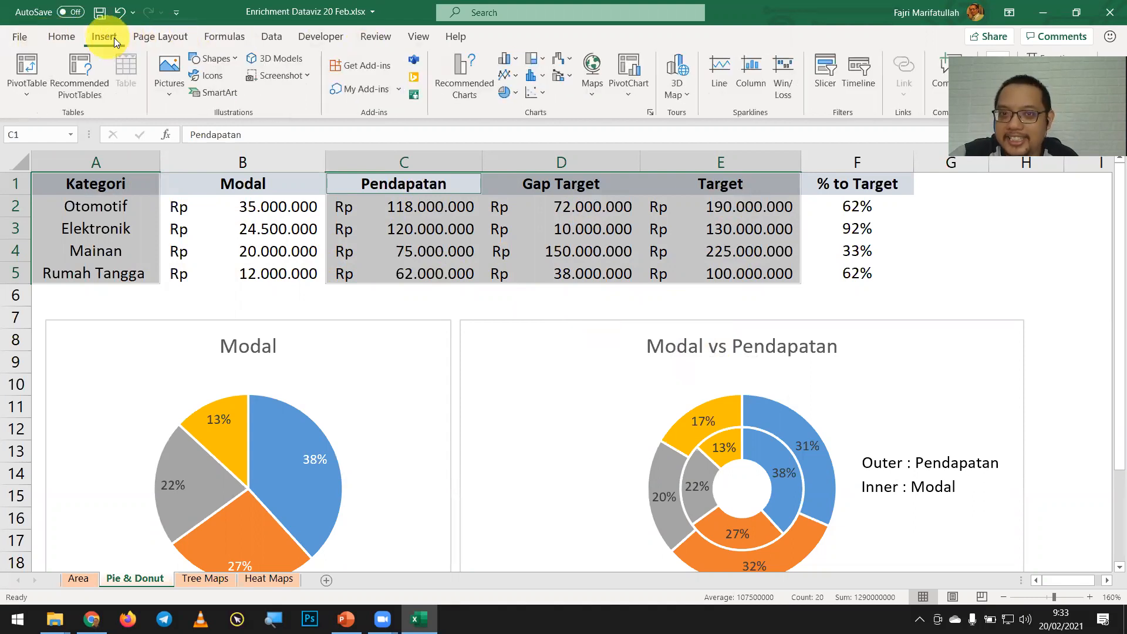
click(506, 95)
click(521, 285)
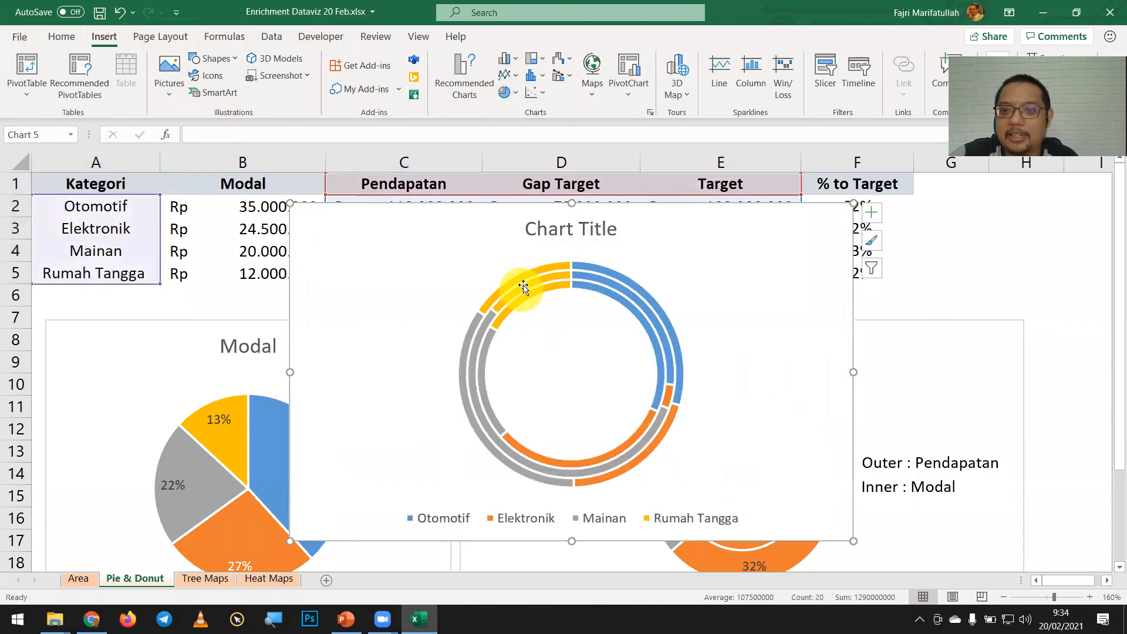
Shift the new doughnut chart off the table and move the Modal vs Pendapatan chart down out of its place
click(684, 215)
drag(661, 252, 553, 271)
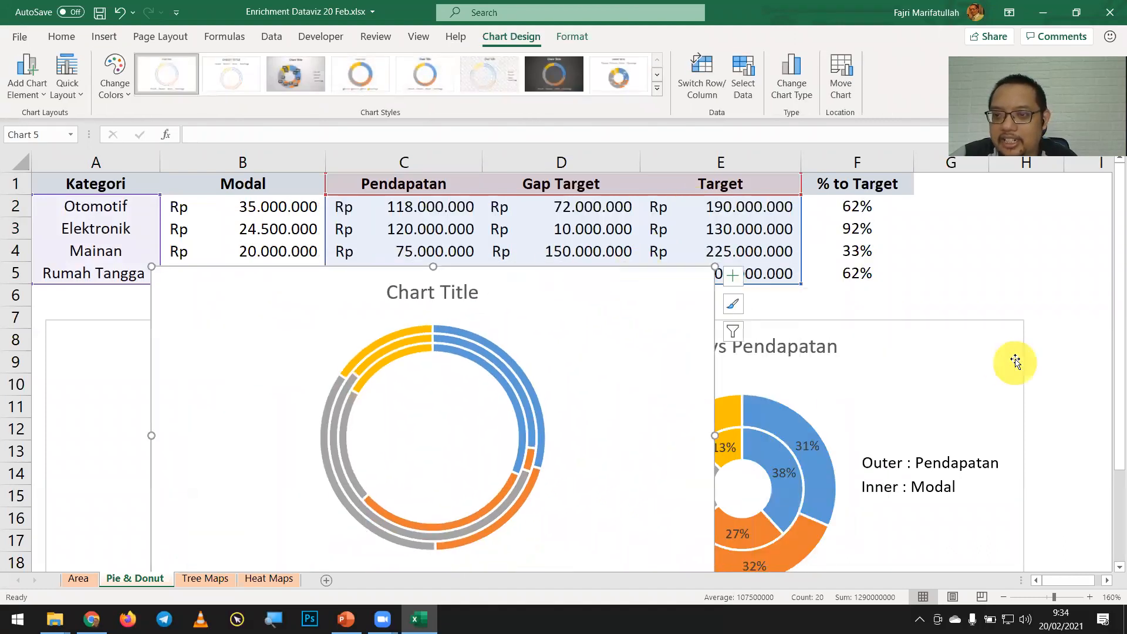
scroll(1015, 362, down, 1)
drag(951, 292, 910, 449)
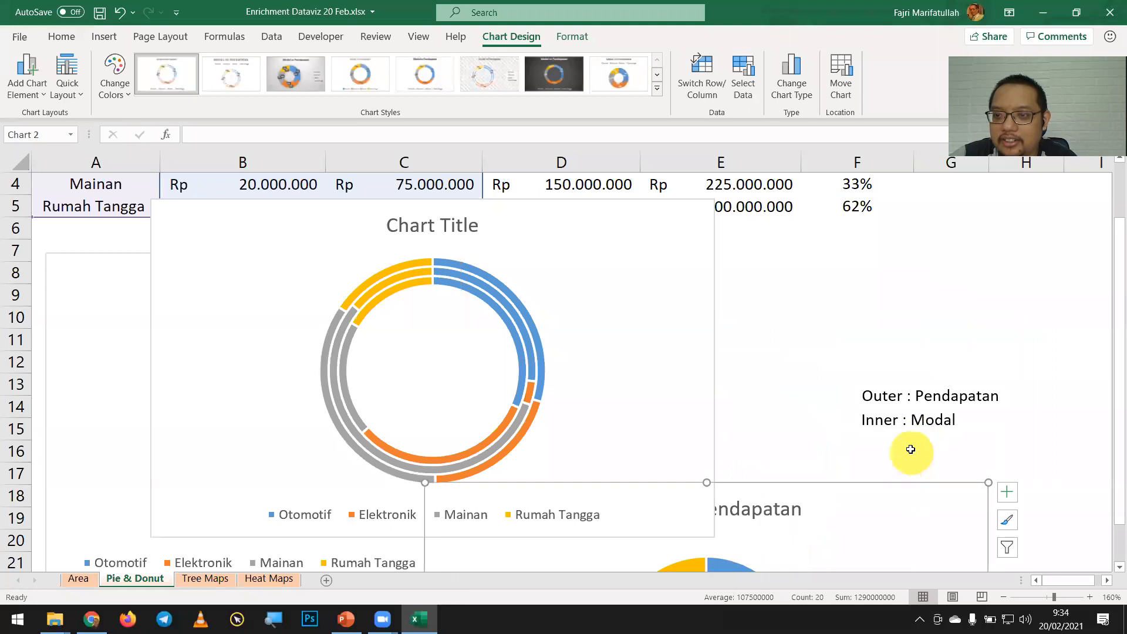
Cut the two text boxes "Outer : Pendapatan" and "Inner : Modal" from the sheet
click(948, 414)
shift+click(957, 385)
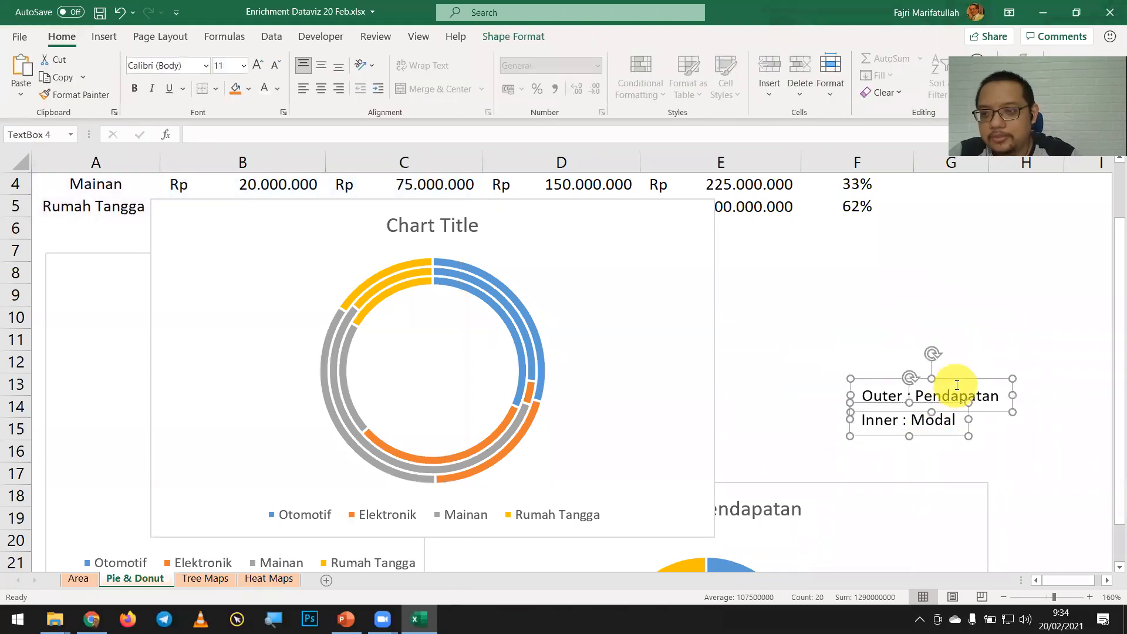
key(ctrl+x)
Move the Modal vs Pendapatan chart directly below the Modal pie chart, starting at about row 23
scroll(943, 390, down, 4)
click(989, 224)
drag(988, 224, 596, 351)
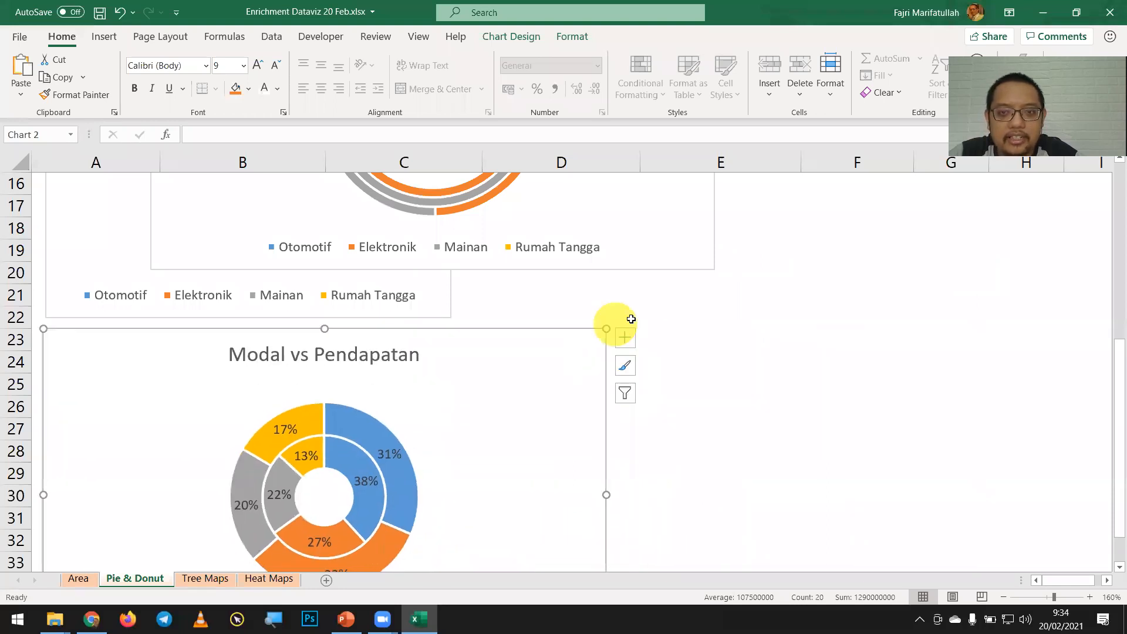
Place the new doughnut chart beside the Modal pie chart, in the space freed by the older doughnut chart
scroll(631, 318, up, 4)
drag(569, 285, 859, 328)
scroll(952, 350, down, 1)
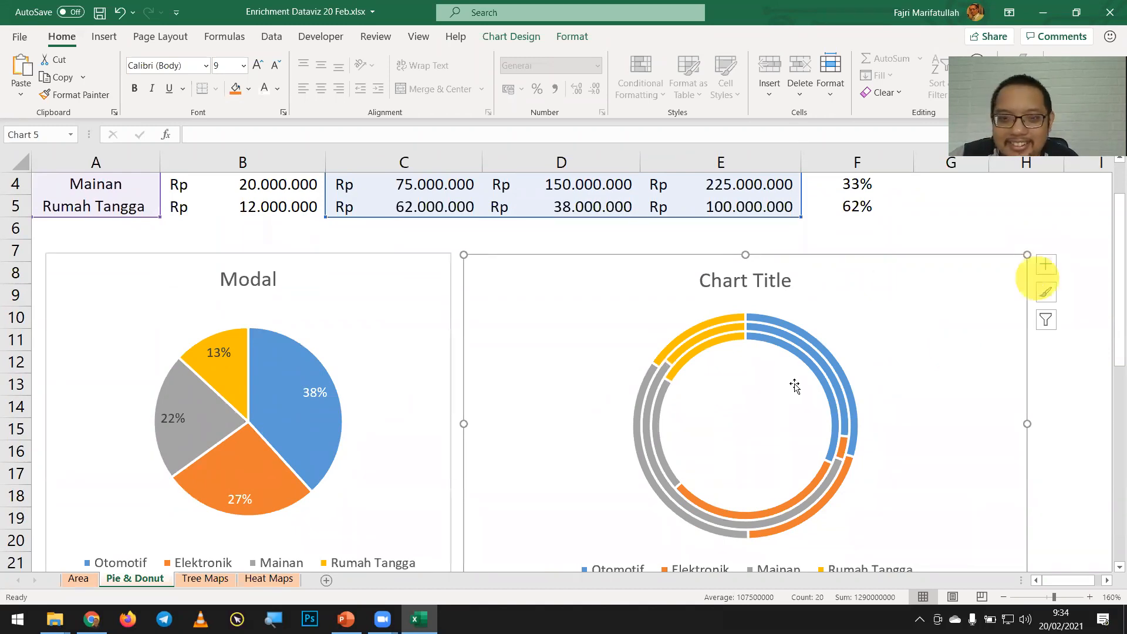
Examine how the Pendapatan and Gap Target amounts relate to the Target amounts of each category
click(554, 430)
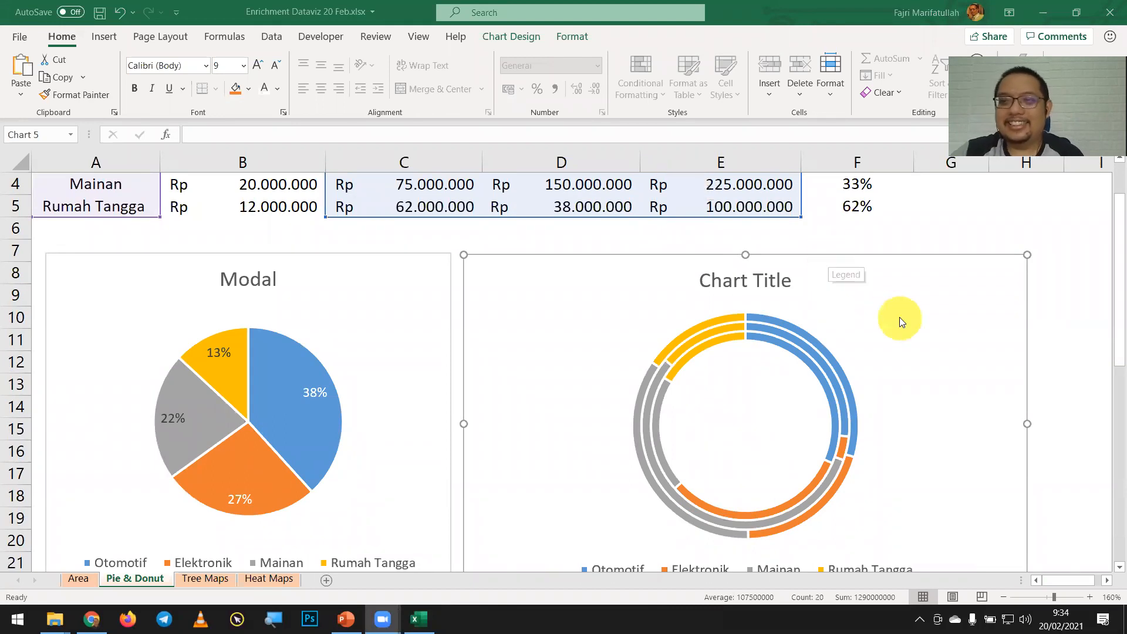
drag(1120, 271, 1111, 257)
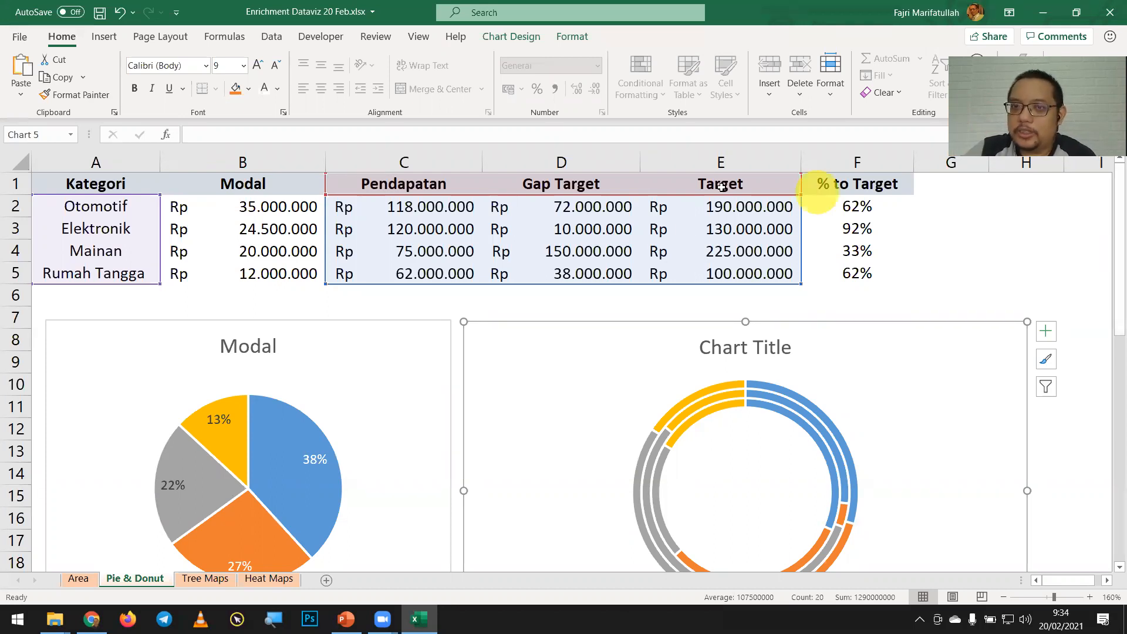
click(402, 207)
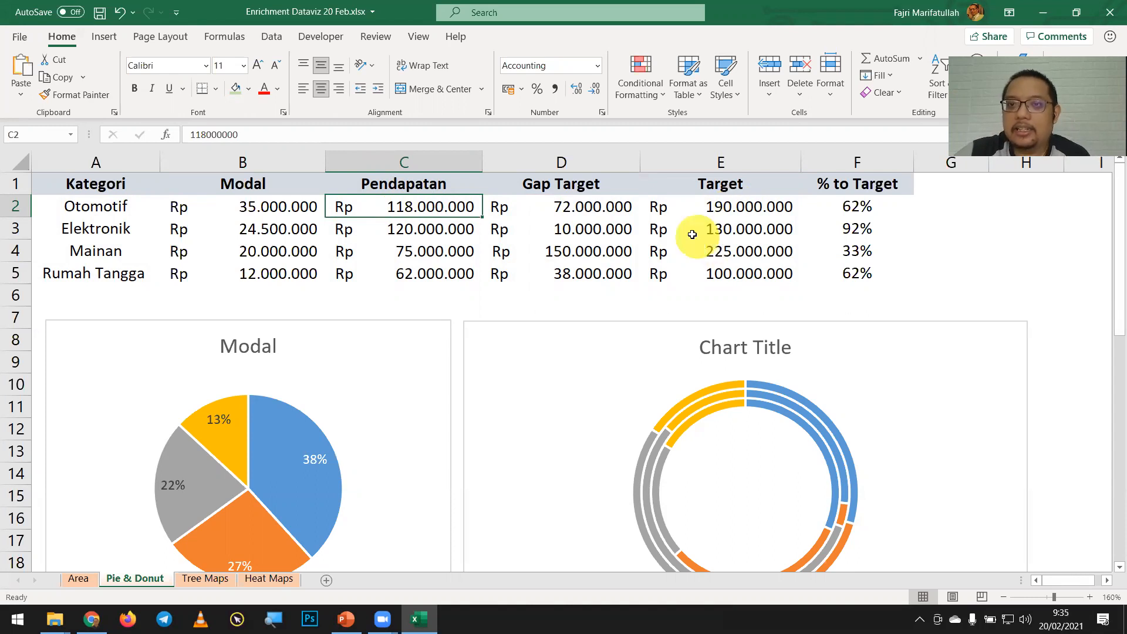
click(645, 227)
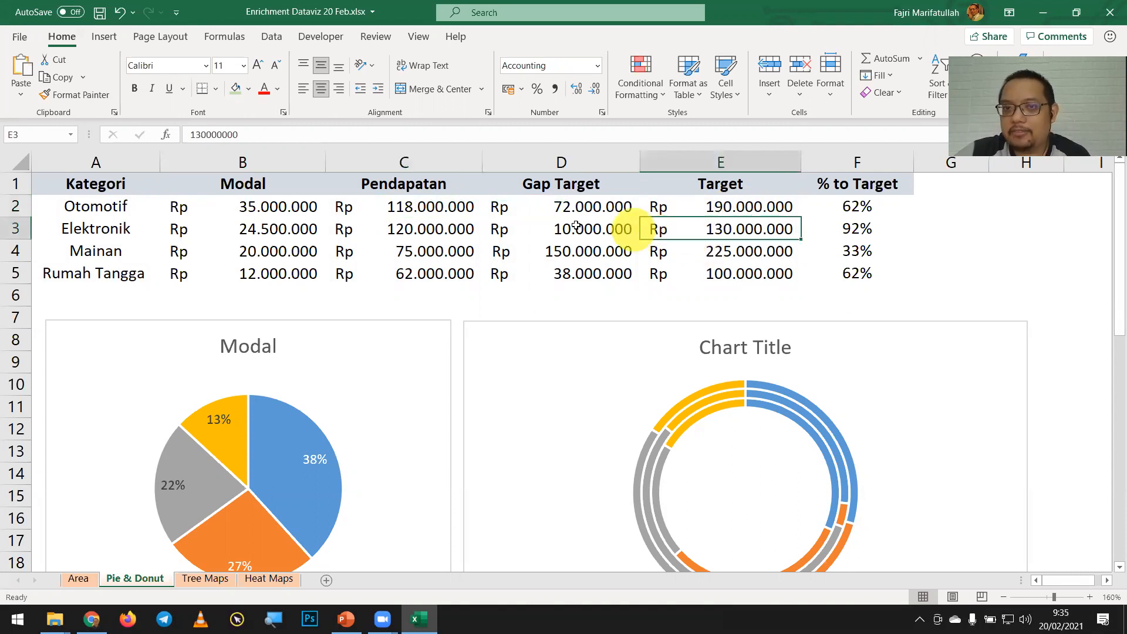
click(452, 205)
click(546, 205)
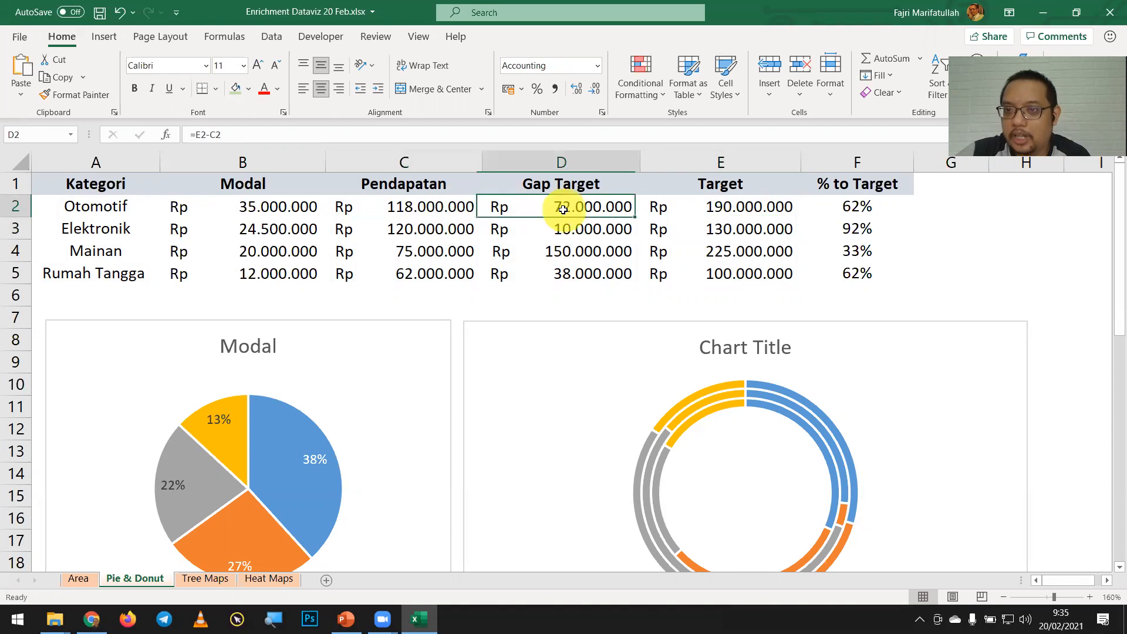
drag(455, 207, 555, 213)
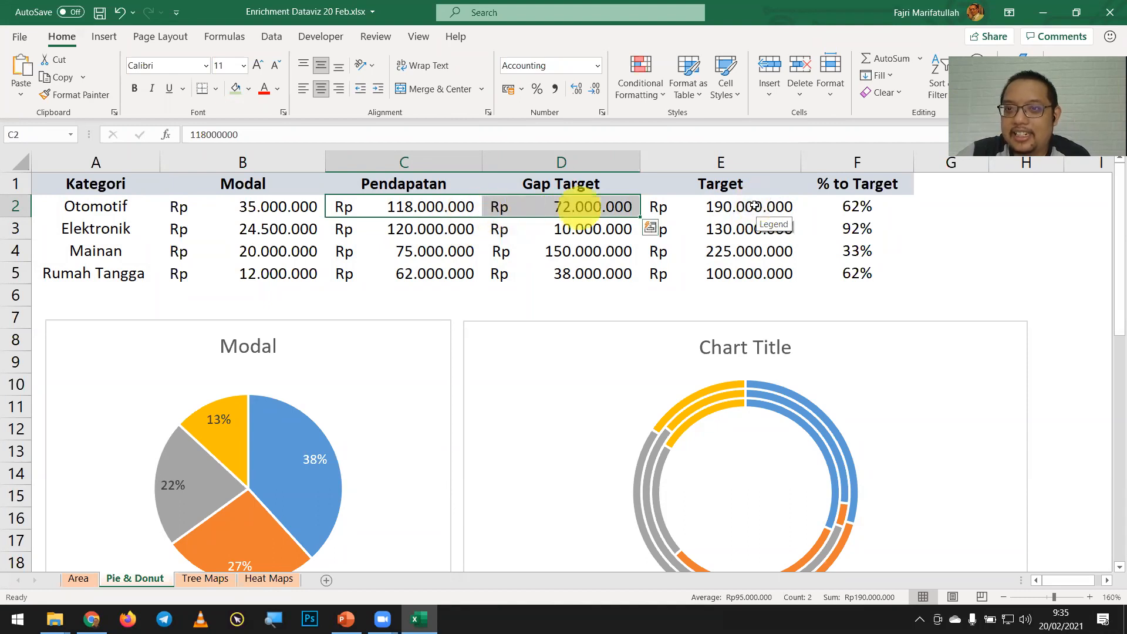
drag(749, 206, 745, 228)
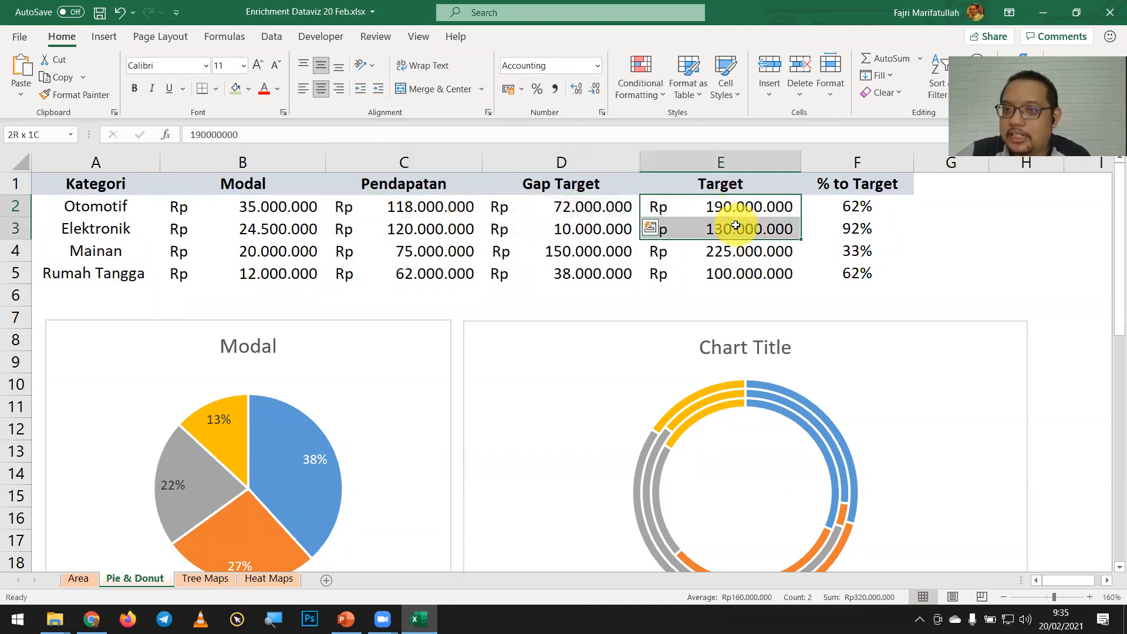
drag(446, 203, 704, 261)
click(734, 245)
click(736, 209)
drag(736, 210, 741, 272)
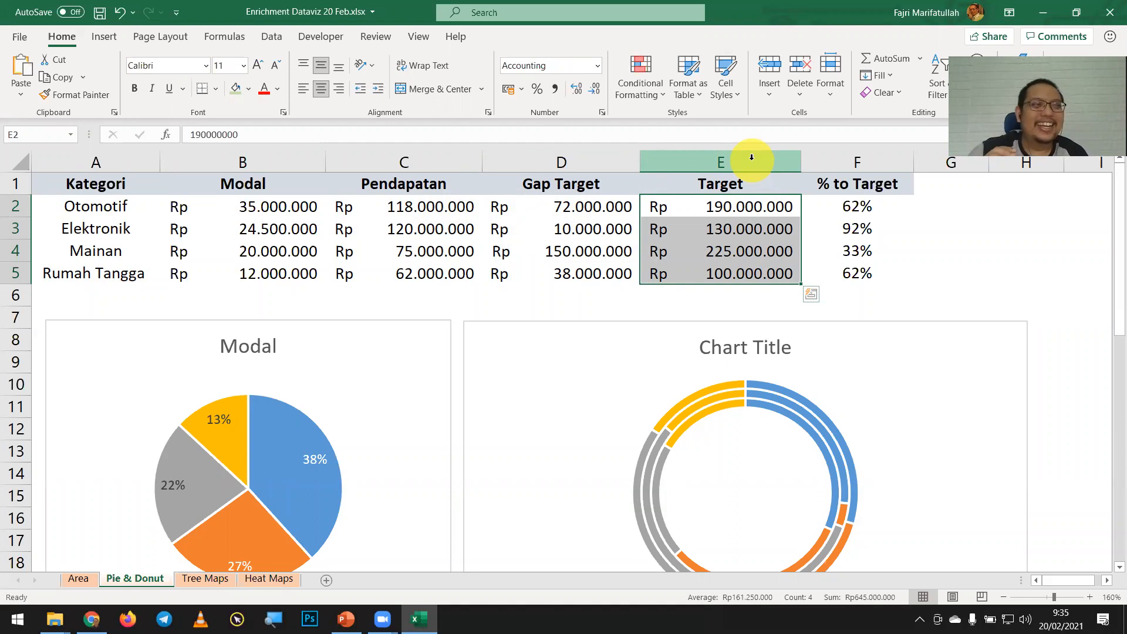
click(447, 291)
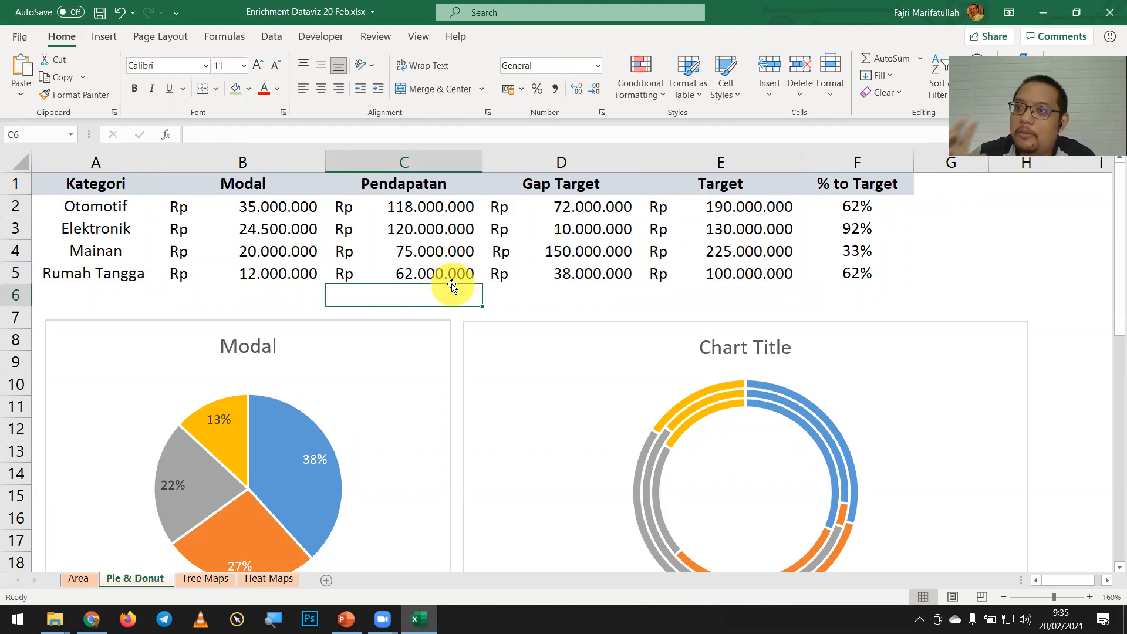
key(Right)
key(Right)
key(Right)
key(Right)
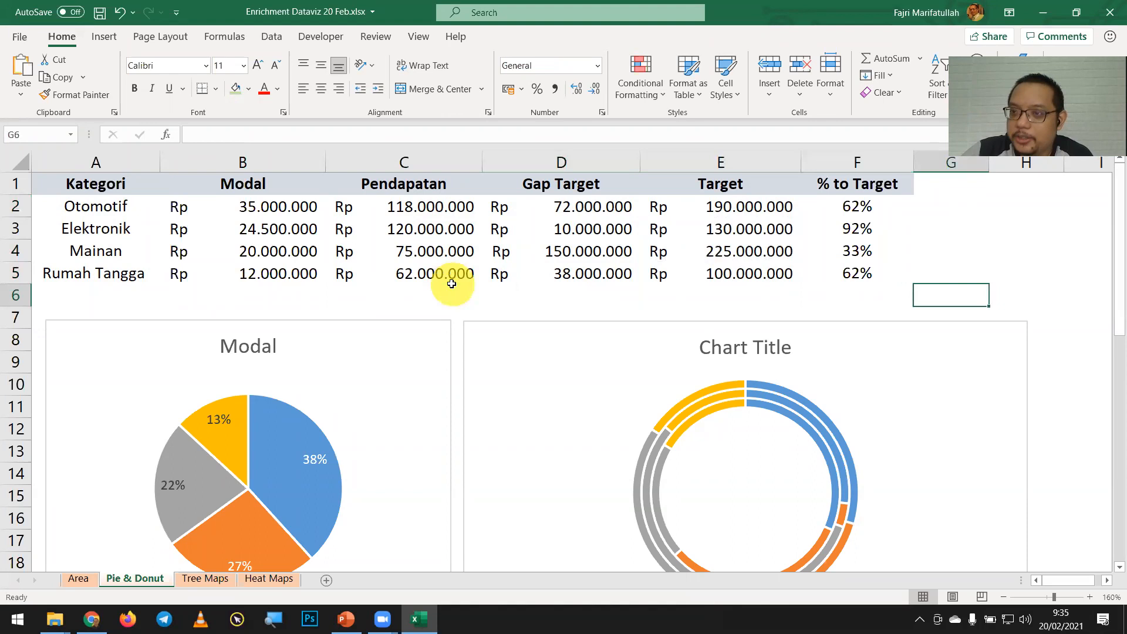
key(Left)
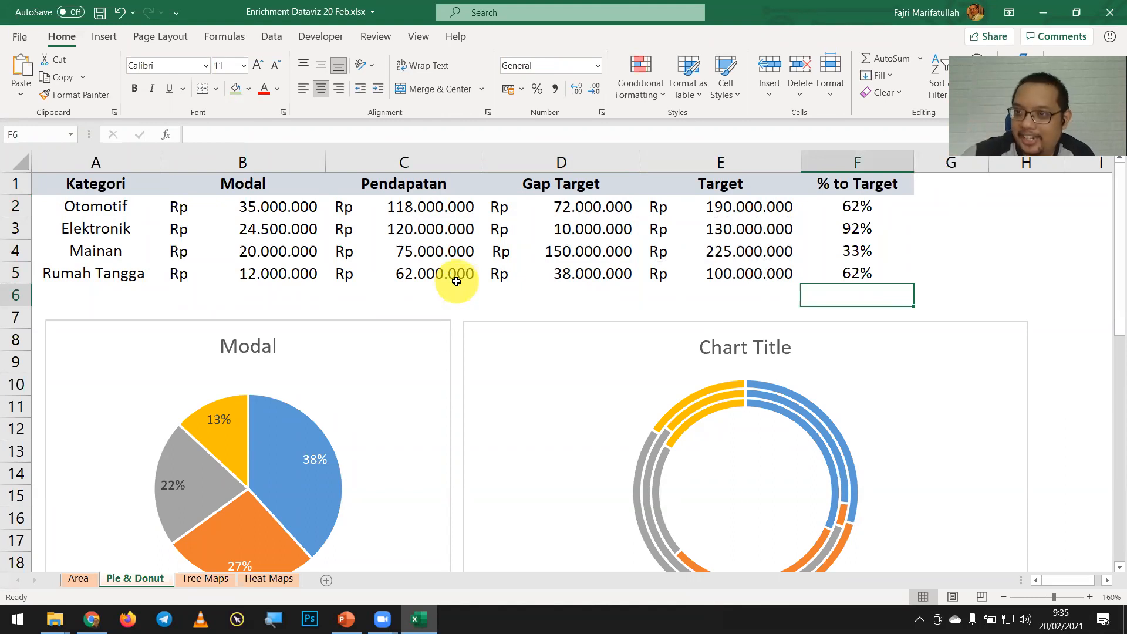
Review the Pendapatan, Gap Target and Target columns that feed the new doughnut chart, including the Otomotif gap formula
click(425, 189)
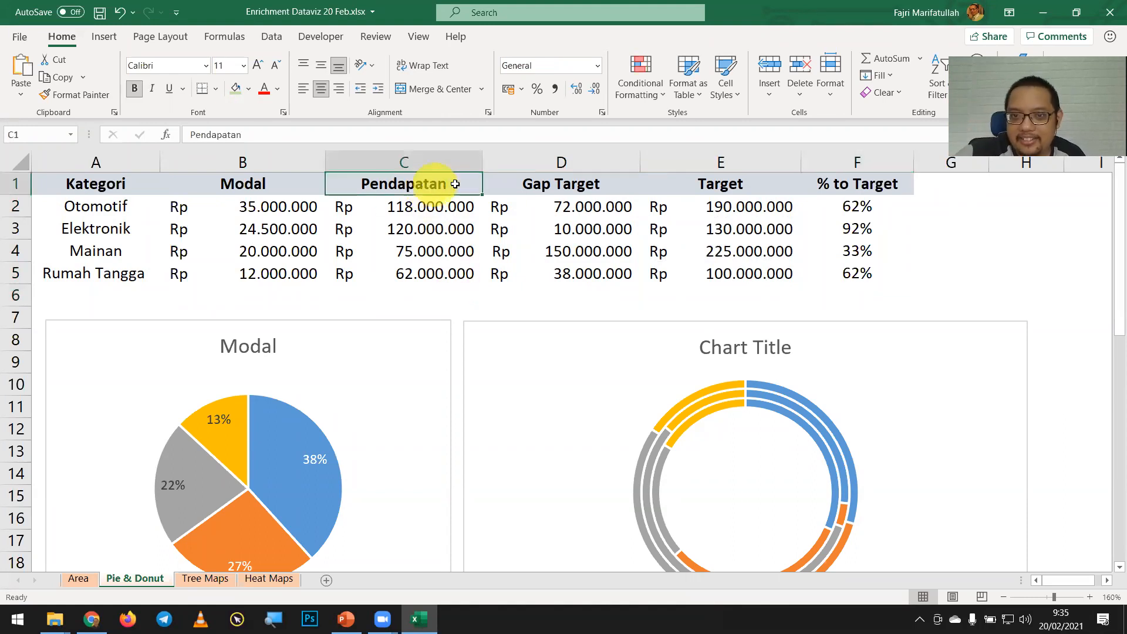
click(599, 189)
click(717, 174)
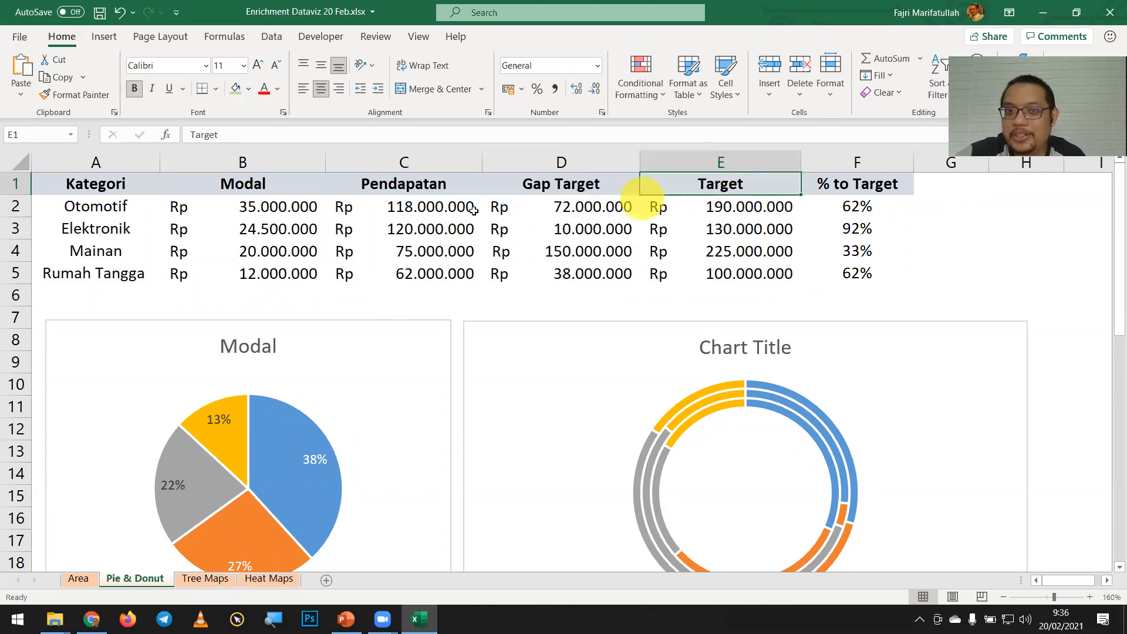
click(446, 189)
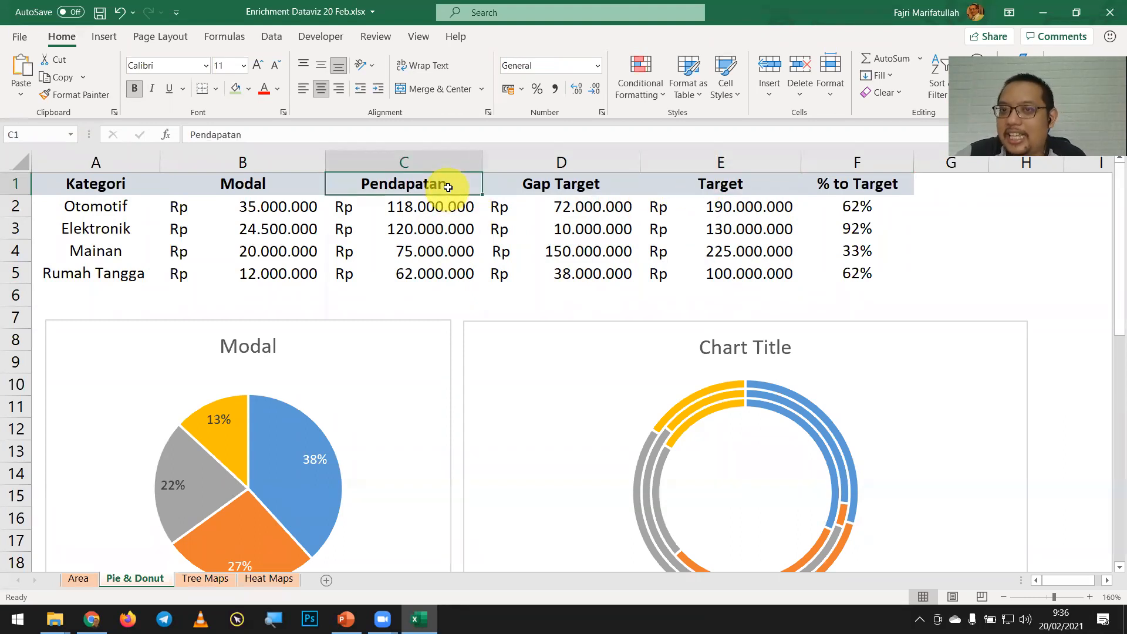
click(544, 184)
click(720, 180)
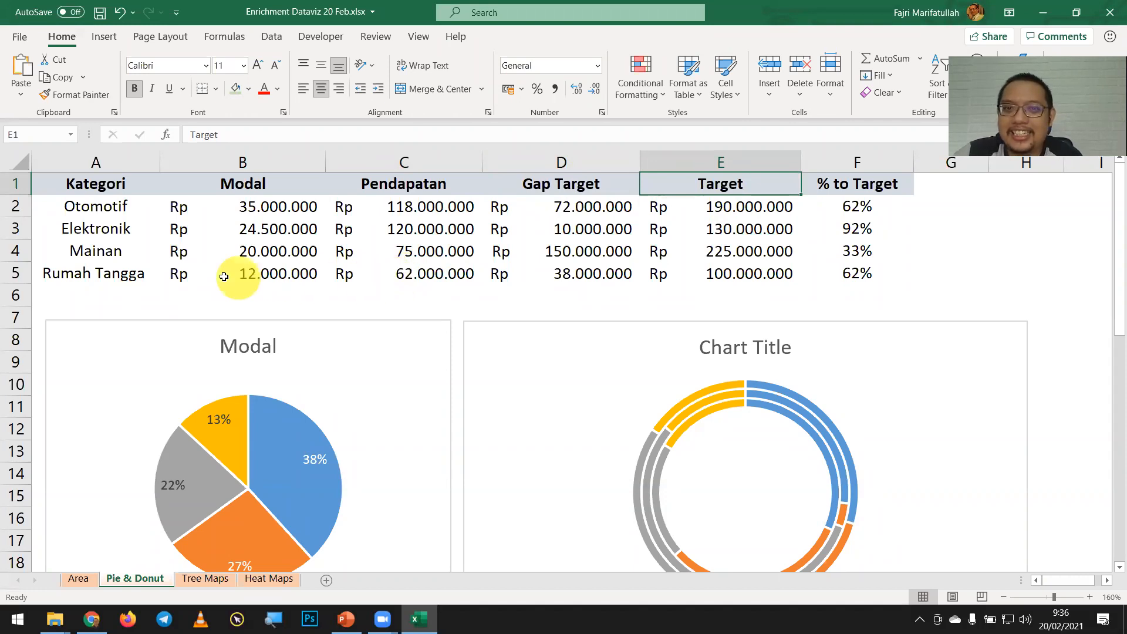
click(410, 183)
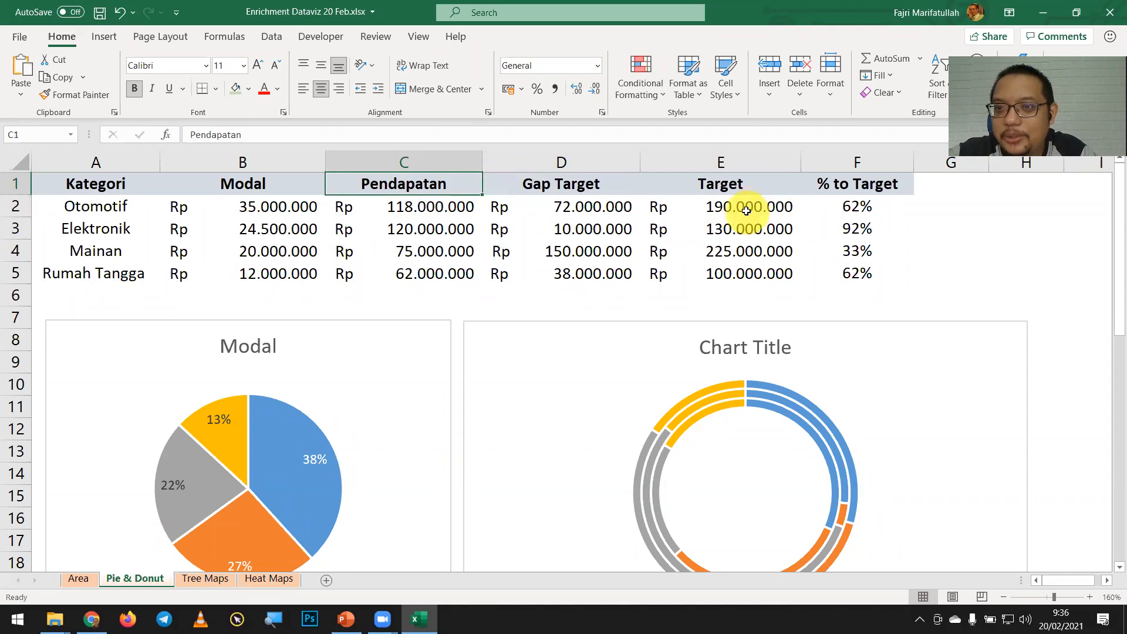
drag(745, 210, 745, 268)
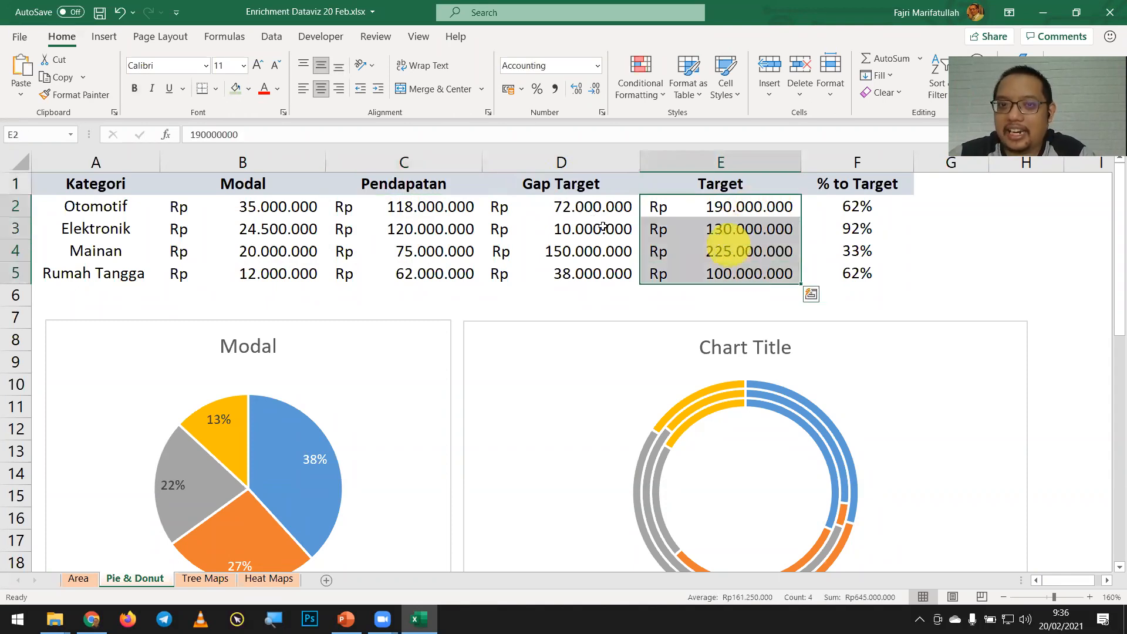
click(447, 206)
click(545, 204)
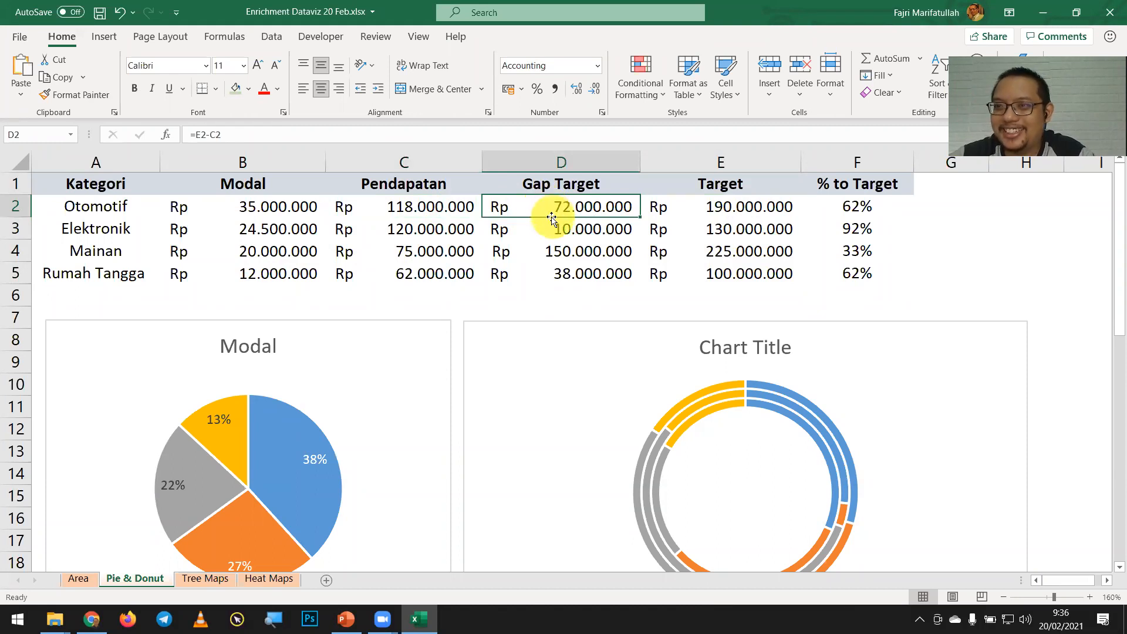
drag(710, 205, 721, 267)
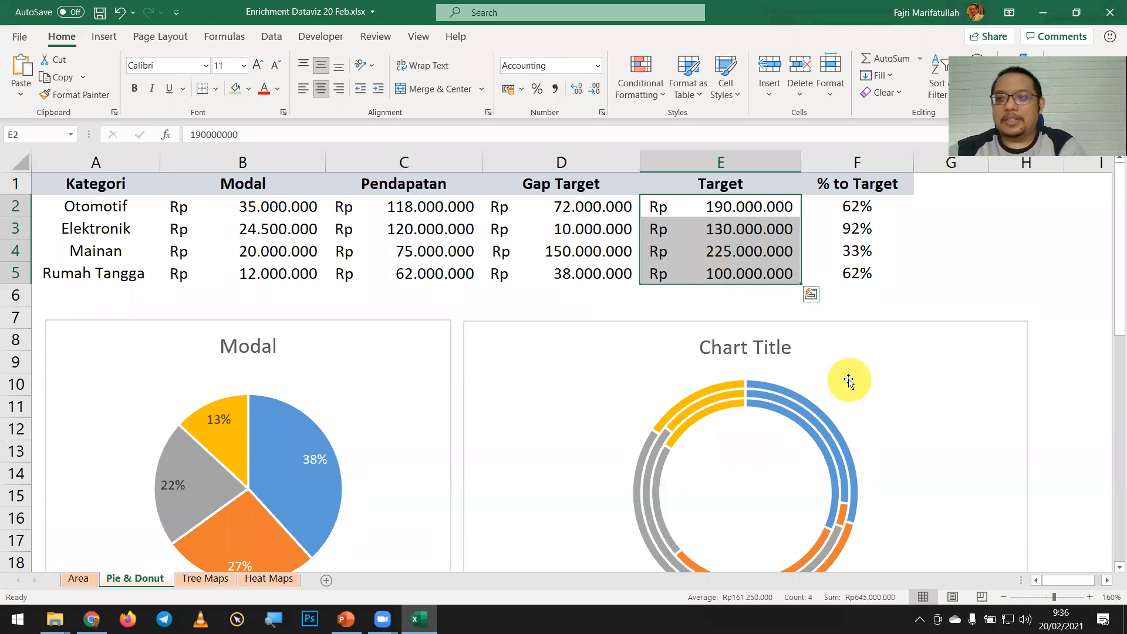
Check which table column each of the three rings in the new doughnut chart represents, from outermost to innermost
scroll(1111, 267, down, 1)
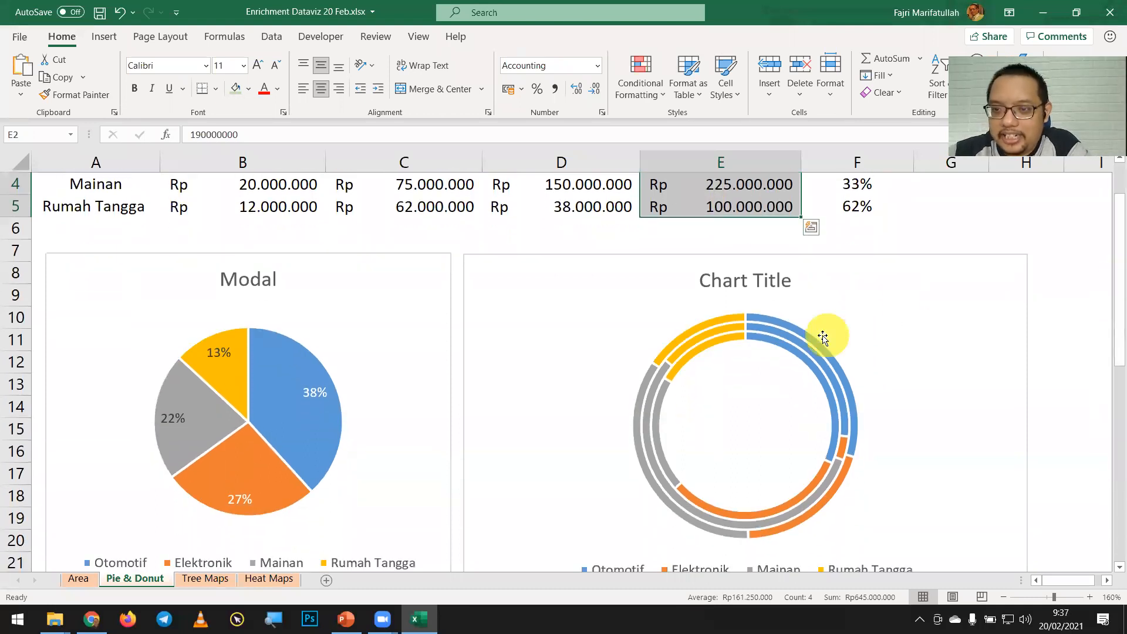
click(770, 322)
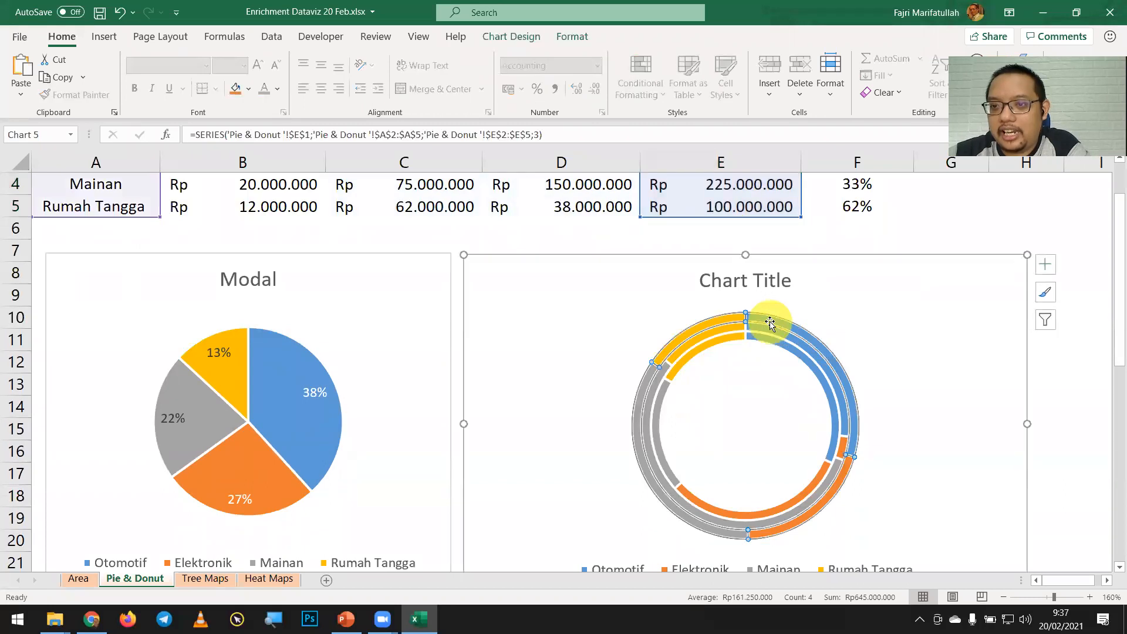
scroll(770, 323, up, 1)
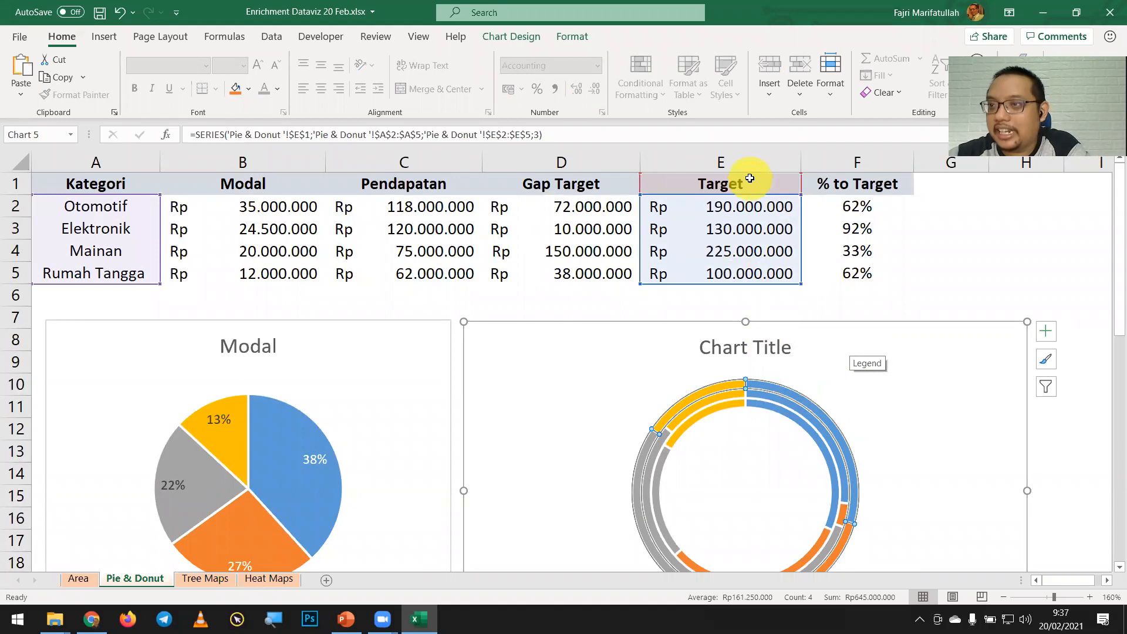
click(782, 402)
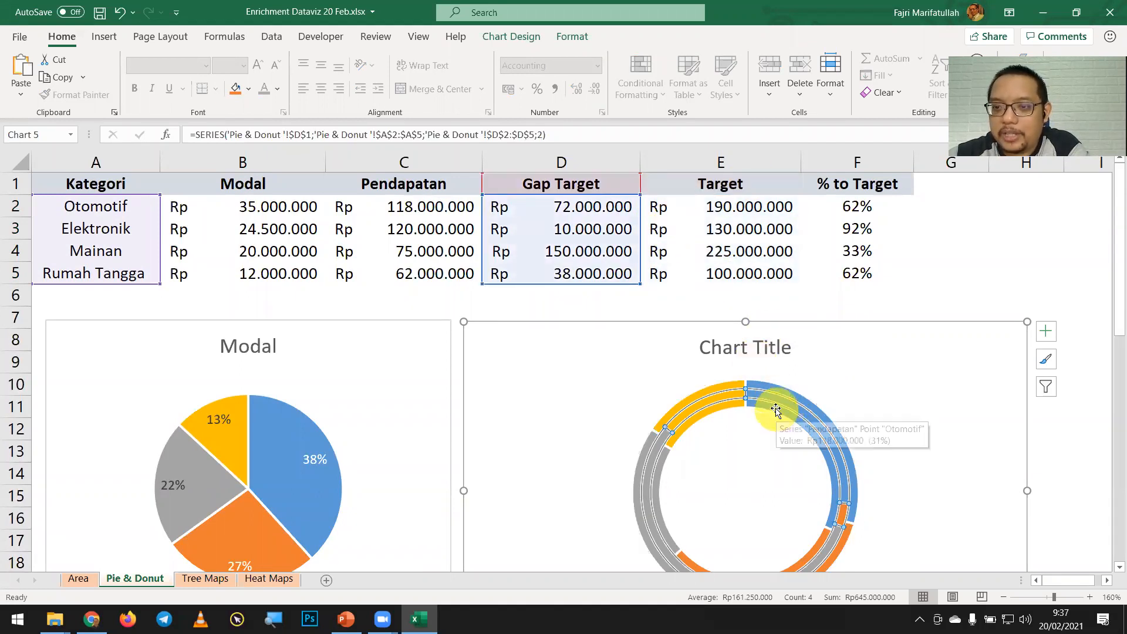
click(776, 408)
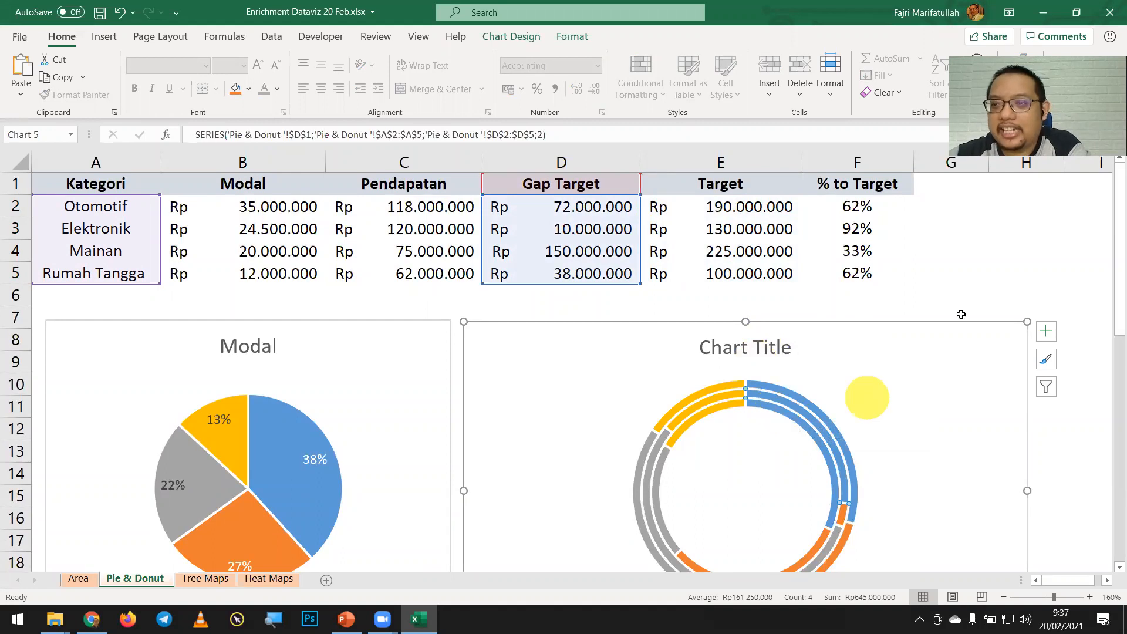
click(995, 275)
click(796, 424)
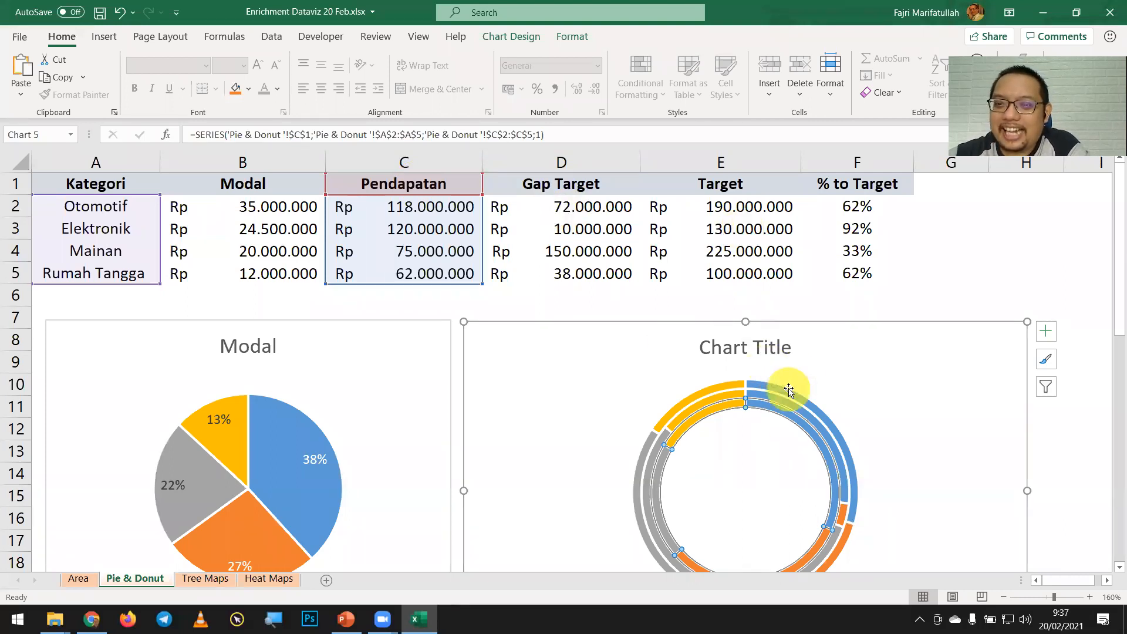
Switch to PowerPoint, present the Modal vs Pendapatan slide to compare its outer and inner ring notes, and return to the Excel workbook
key(alt+Tab)
key(Tab)
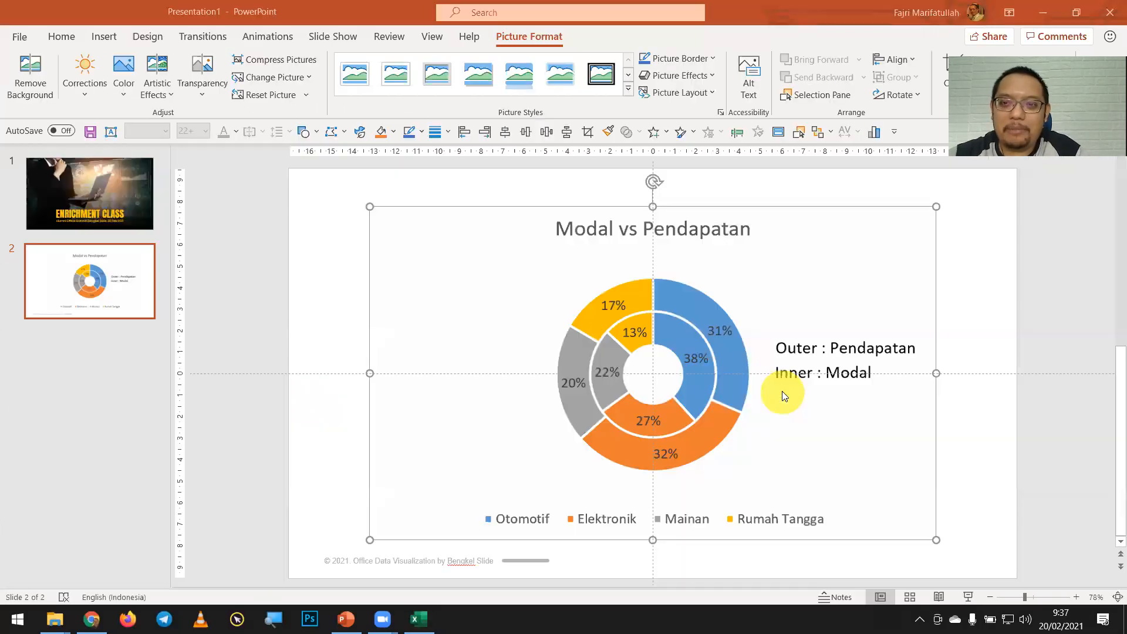
key(shift+F5)
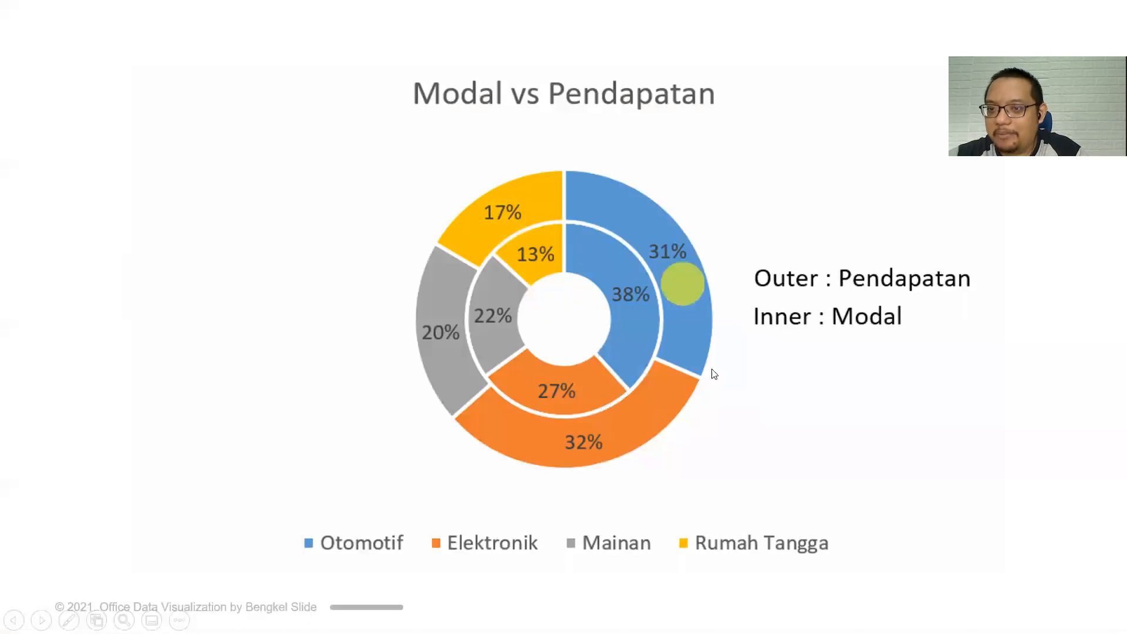
key(Escape)
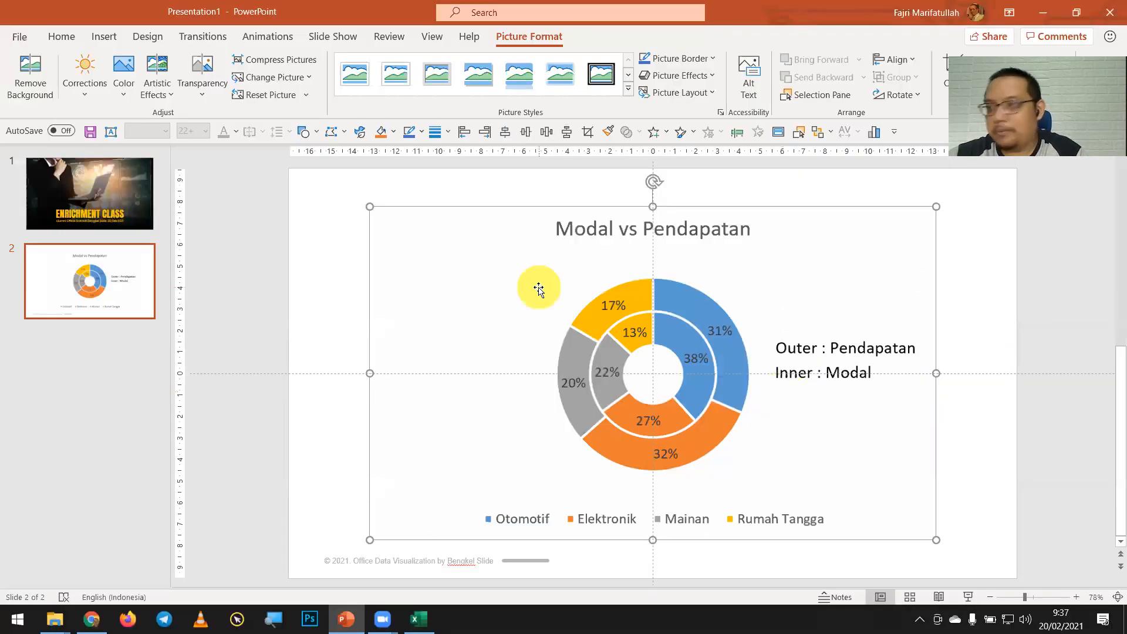
key(alt+Tab)
click(1010, 268)
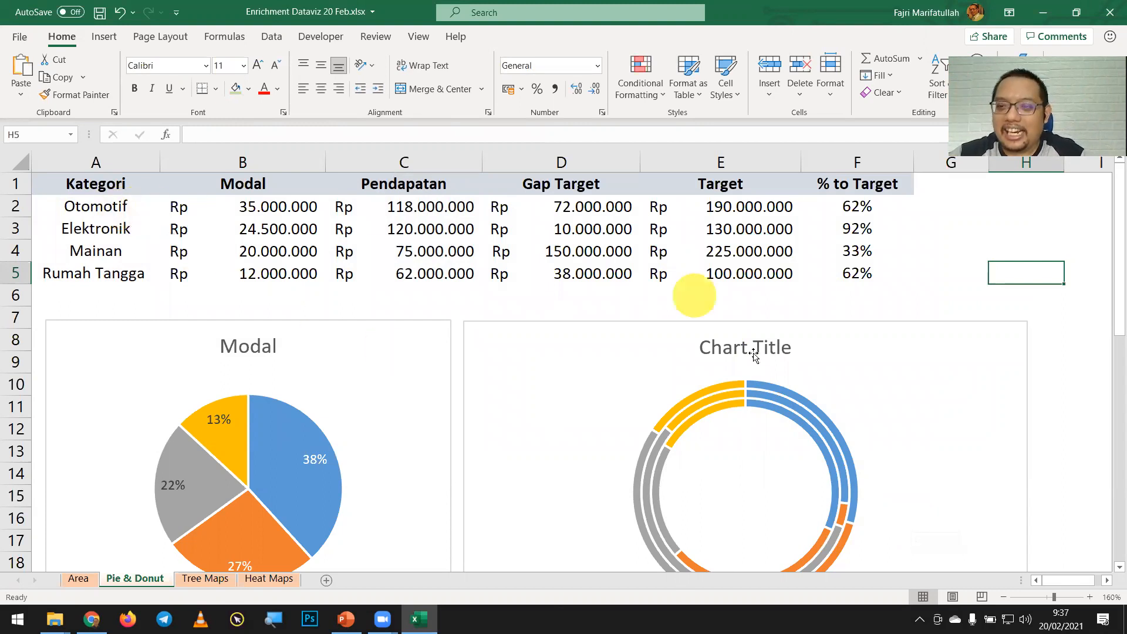
Swap the rows and columns of the new doughnut chart's data so that each ring represents one category
click(117, 230)
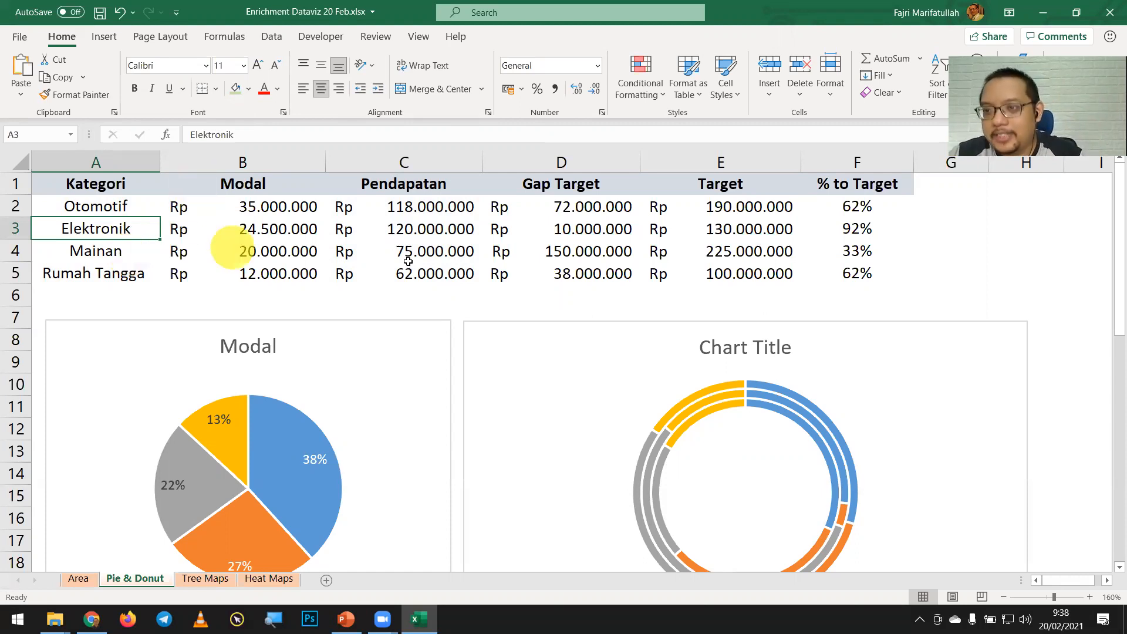
click(911, 365)
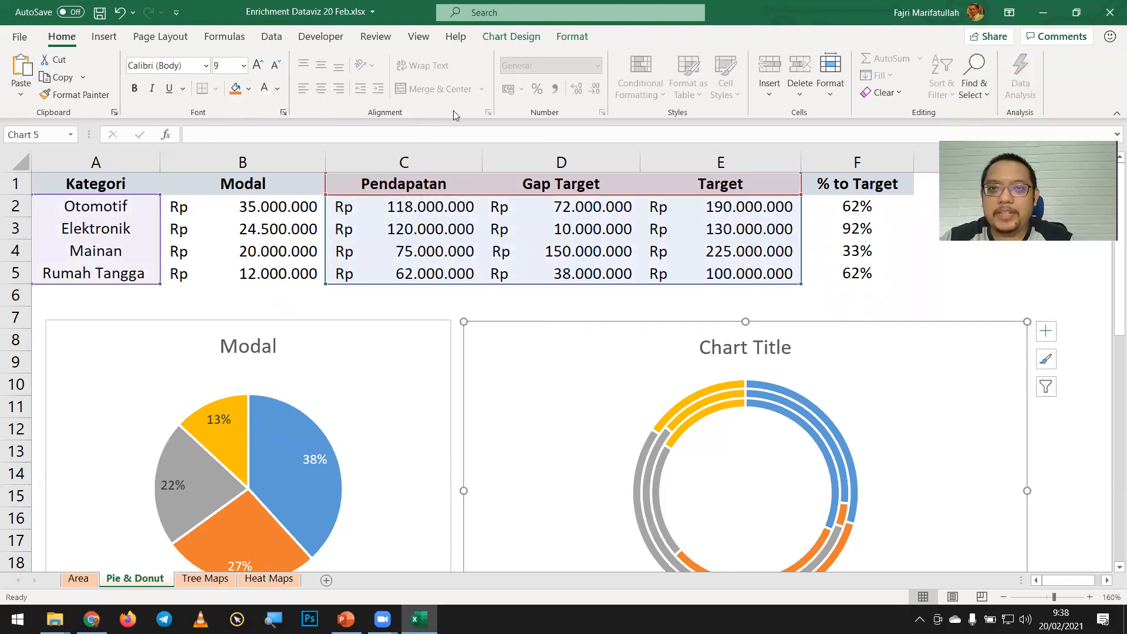
click(554, 36)
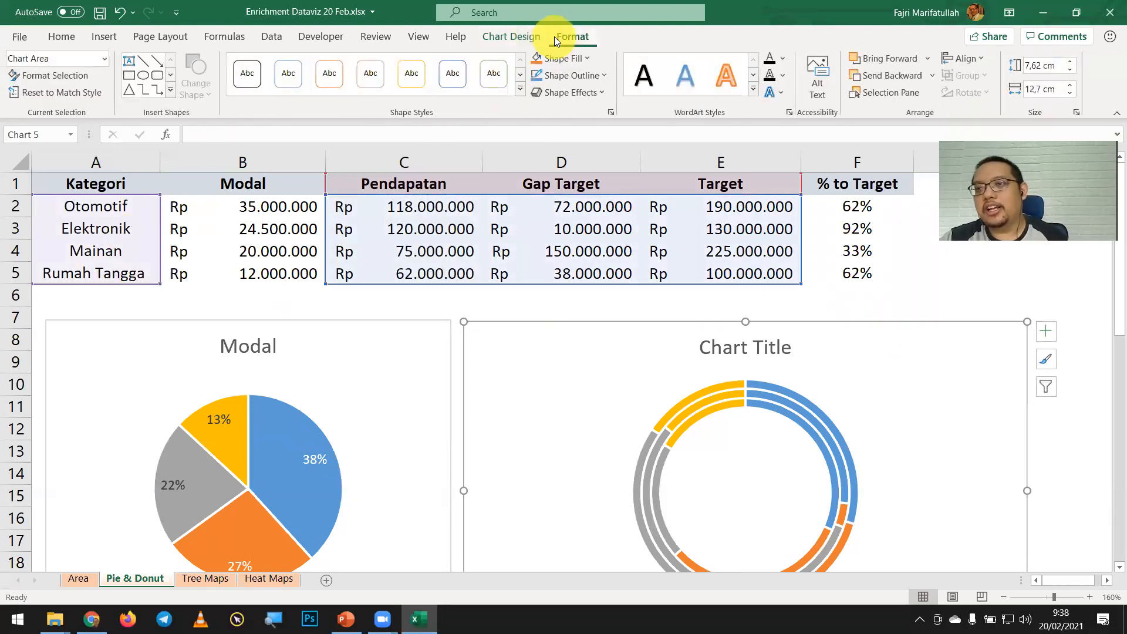
click(521, 37)
click(856, 381)
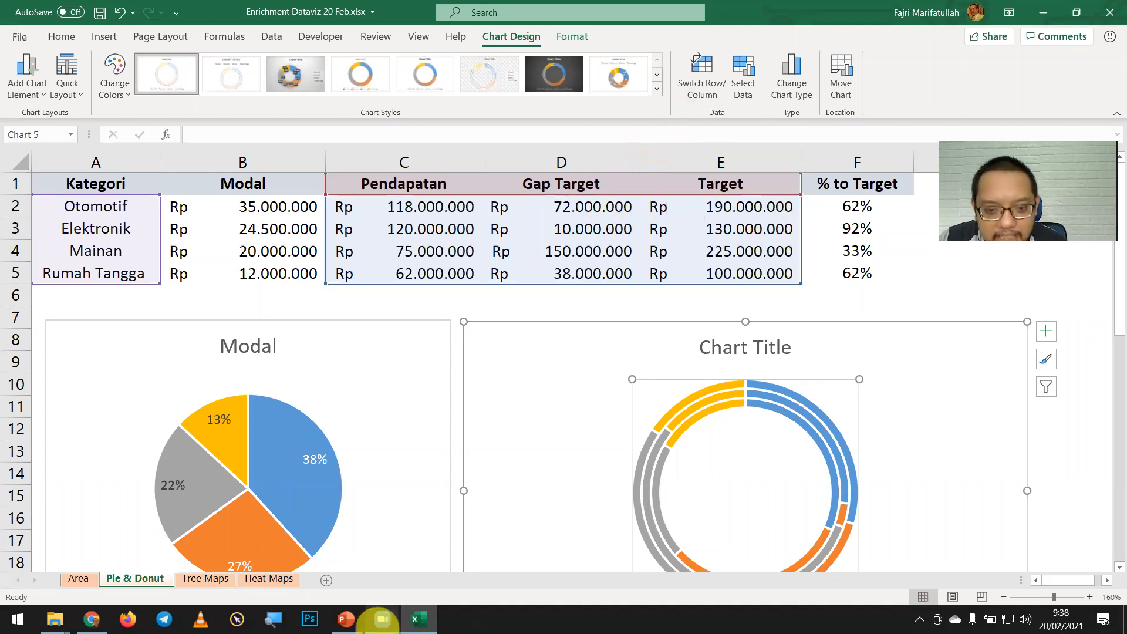
key(super+plus)
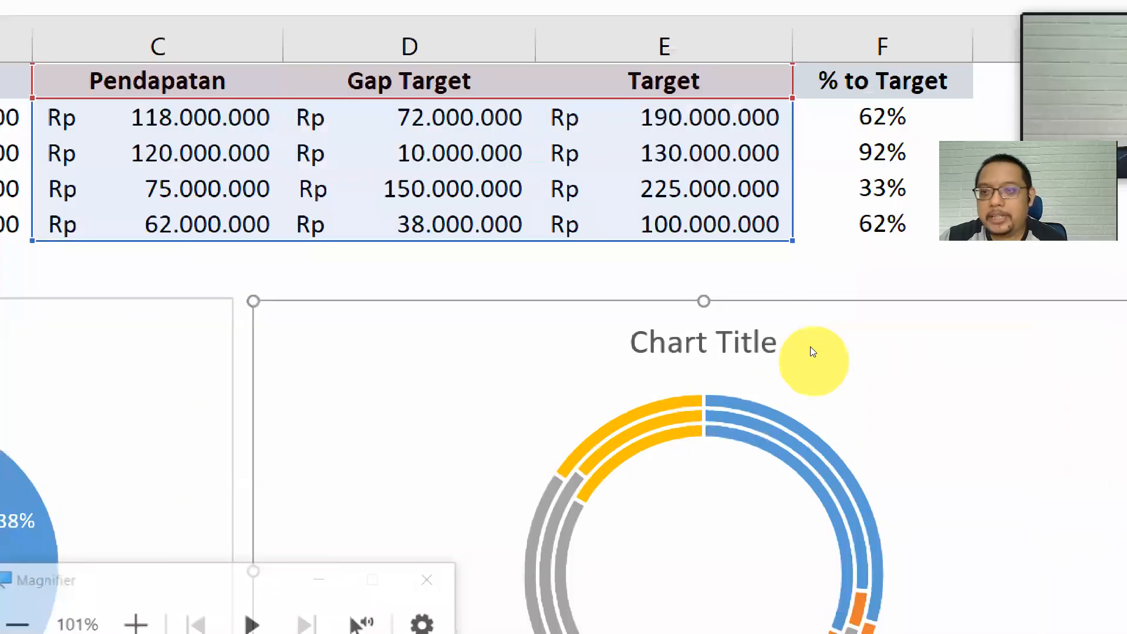
click(920, 400)
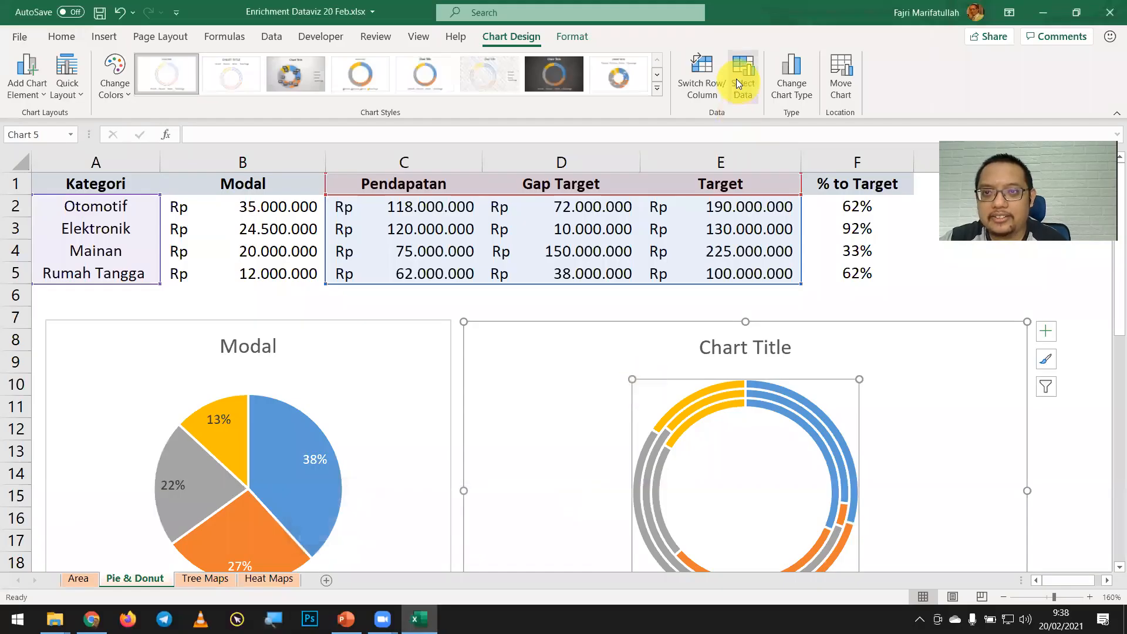
click(707, 75)
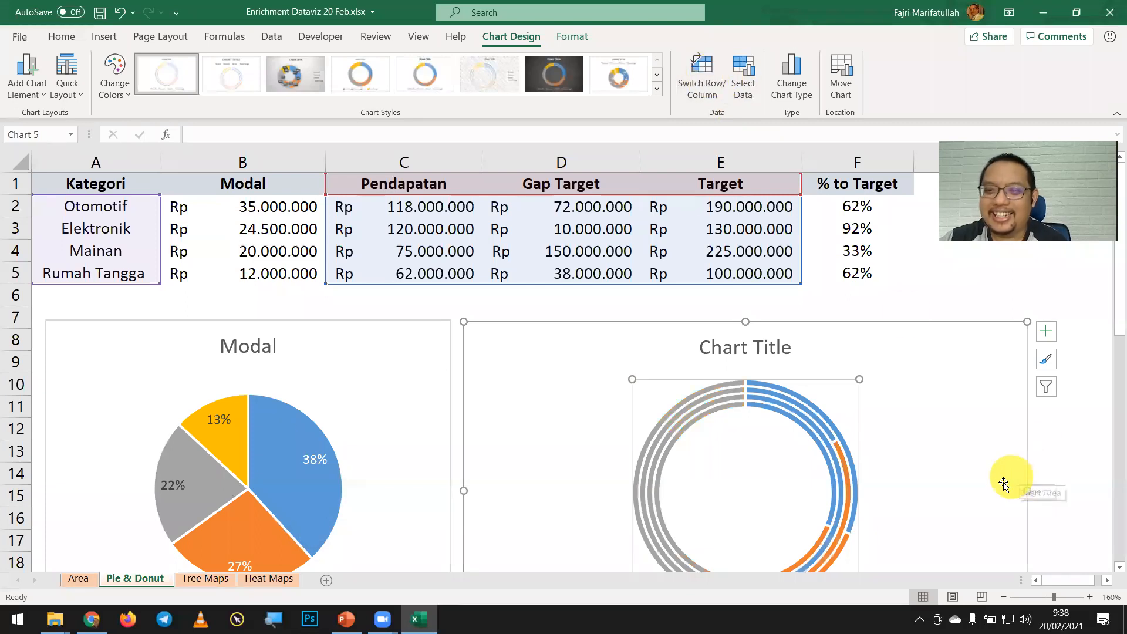
scroll(992, 470, down, 1)
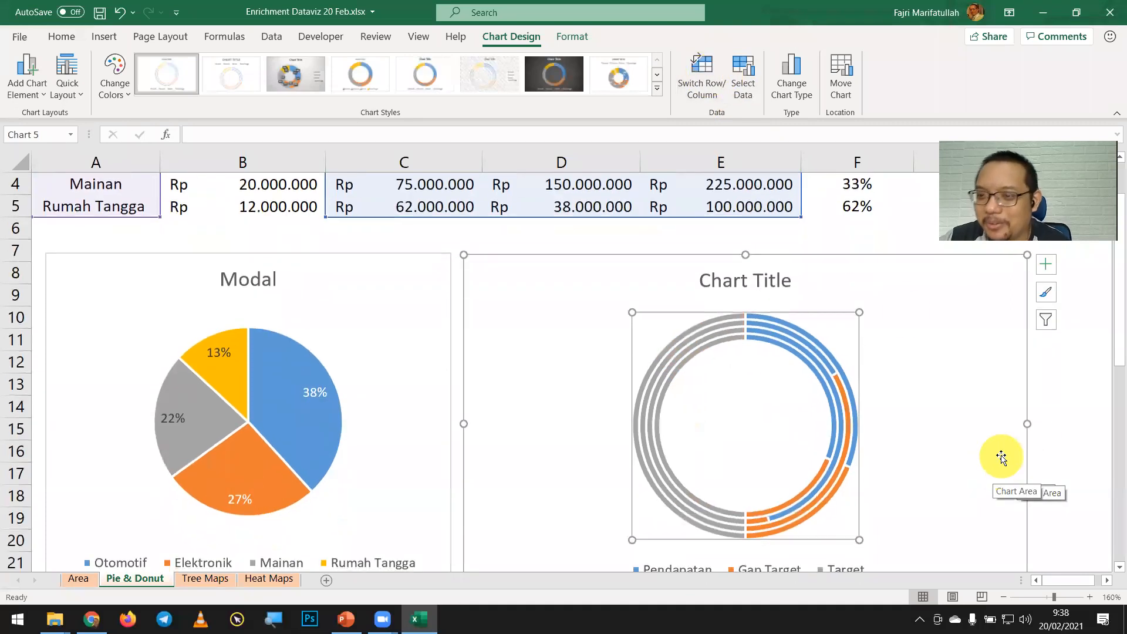
Undo the row and column swap on the doughnut chart and return to the first columns of the sheet
click(1071, 428)
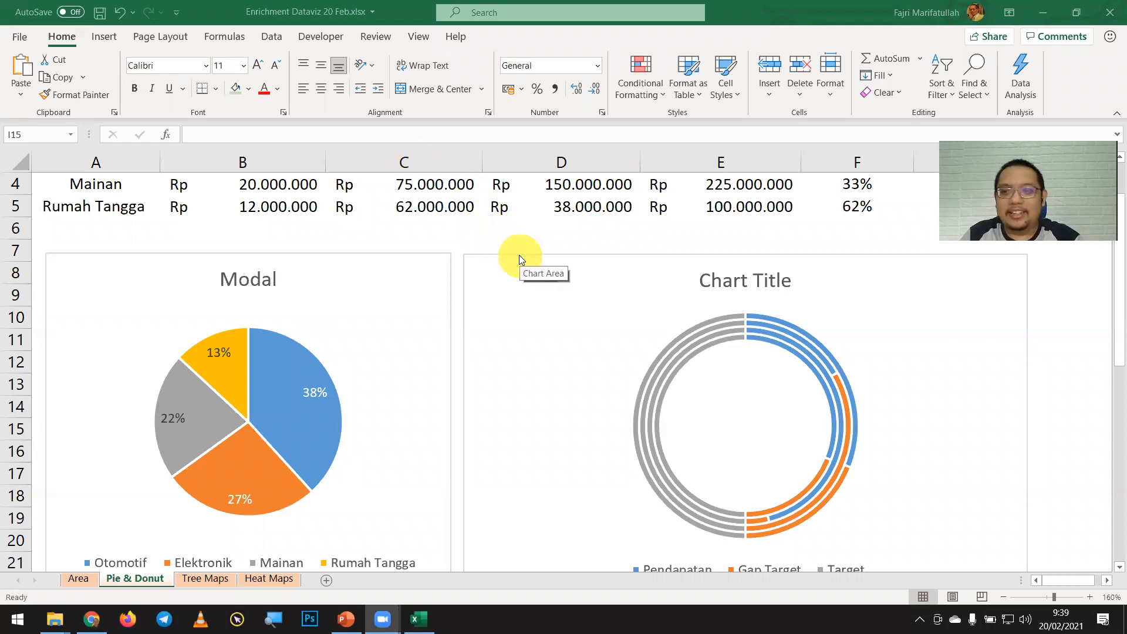
key(ctrl+z)
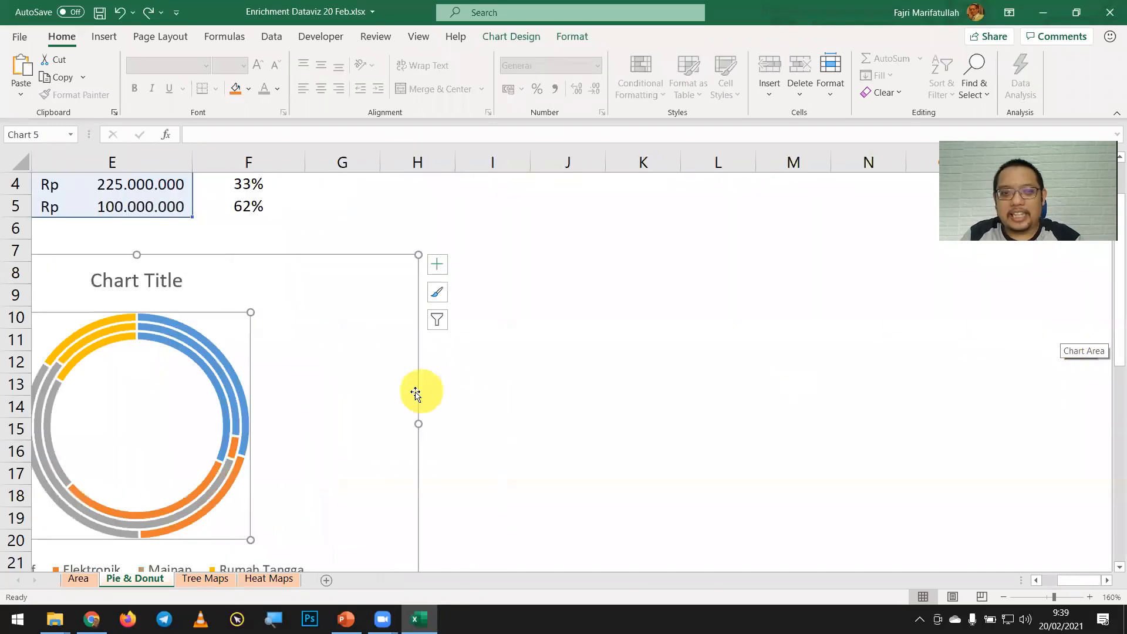
click(553, 456)
key(Home)
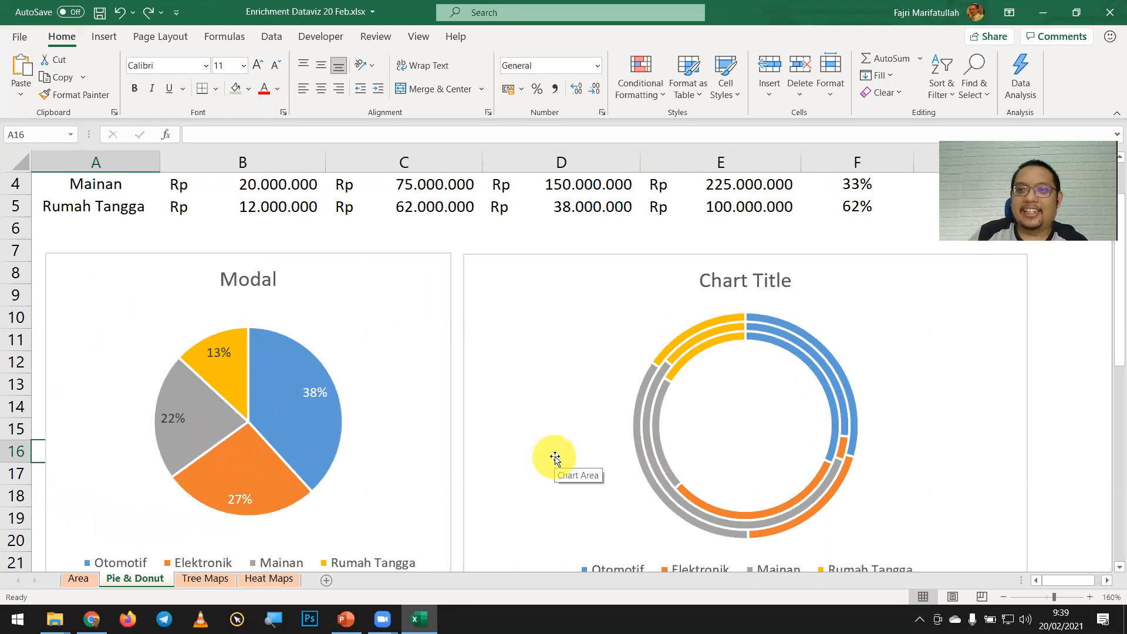
Switch the doughnut chart's rows and columns again, making Pendapatan, Gap Target and Target the slices of each category ring
click(617, 321)
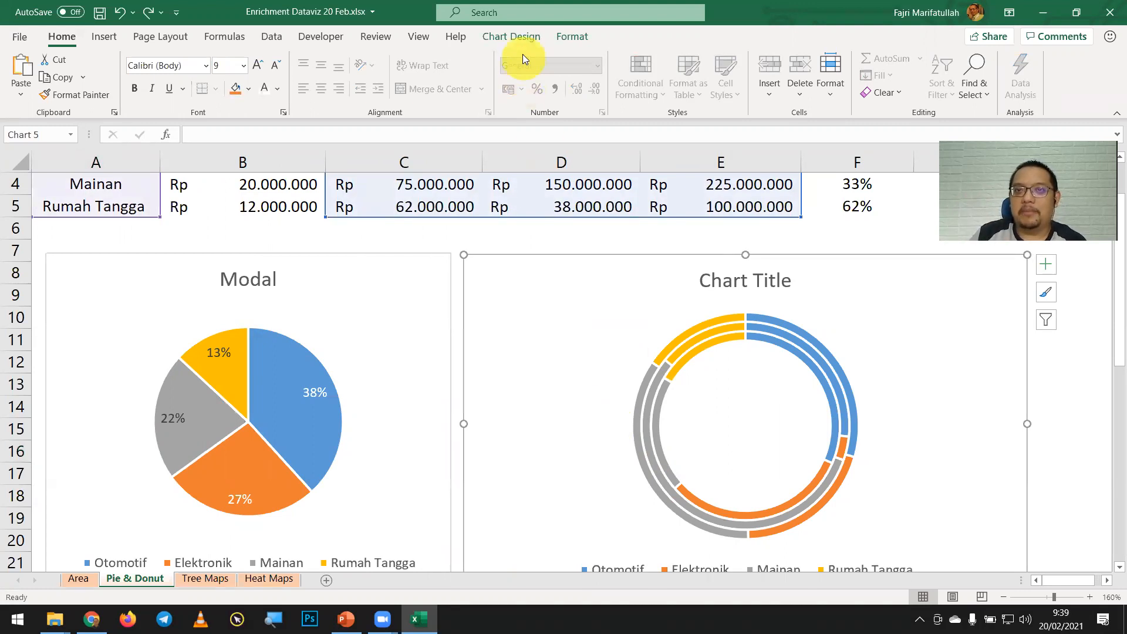
click(527, 36)
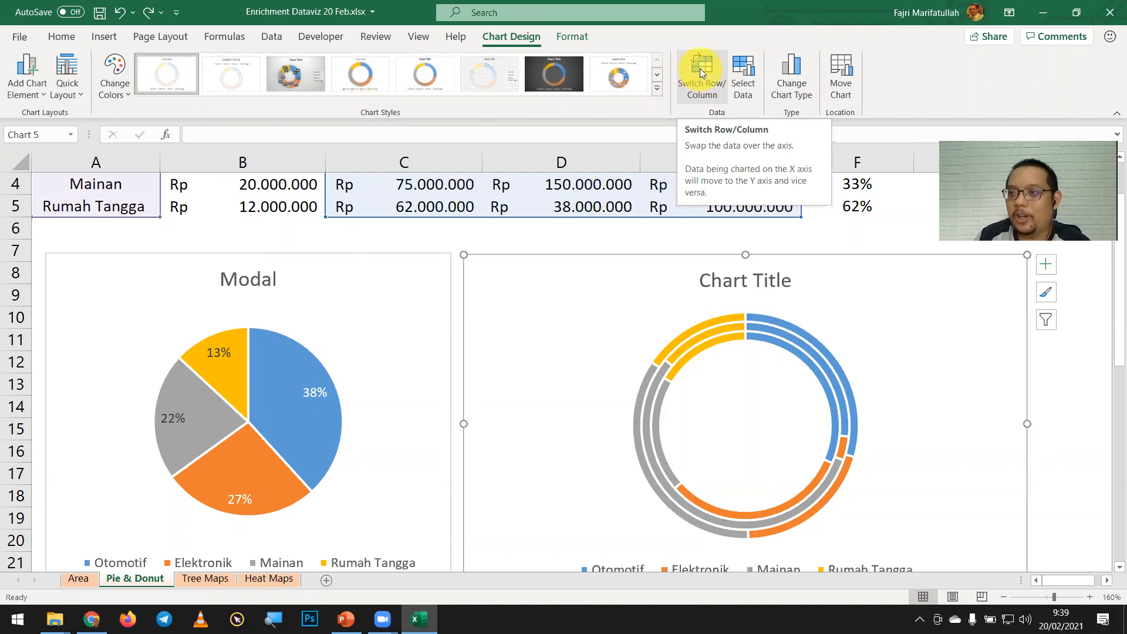
click(700, 68)
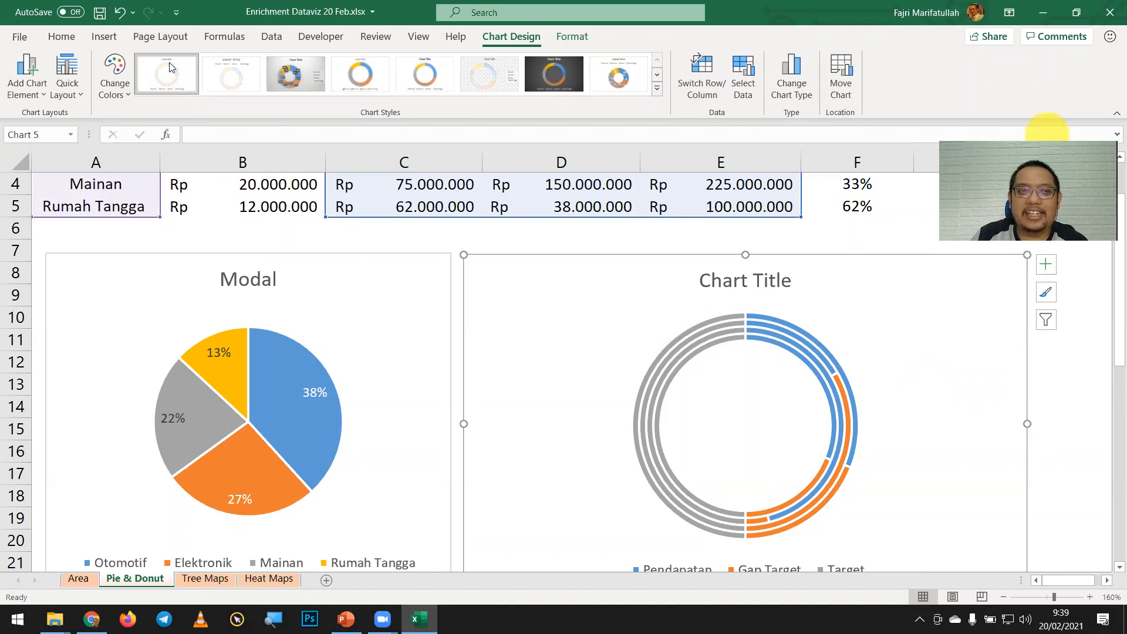
drag(1047, 135, 169, 67)
mouse_move(822, 356)
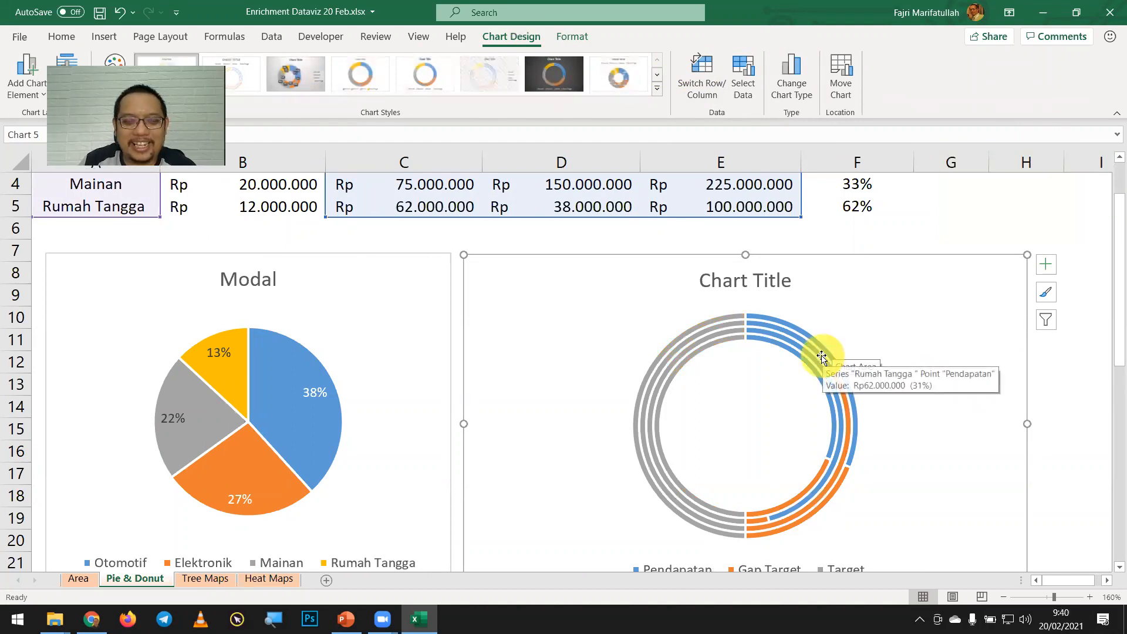
right_click(822, 357)
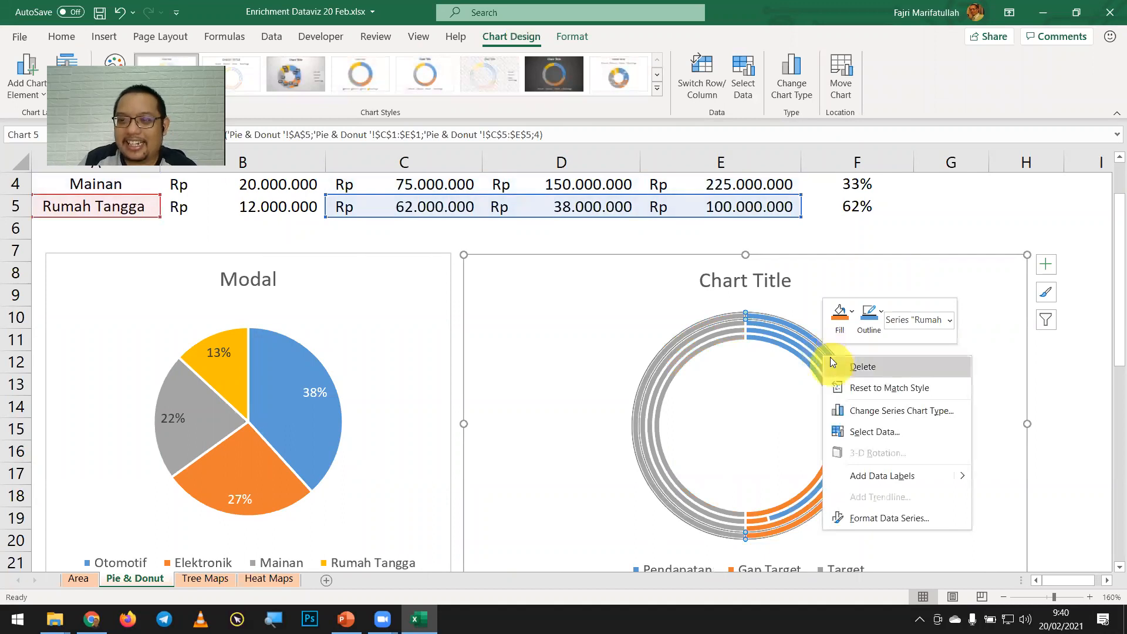
click(1070, 375)
click(1070, 375)
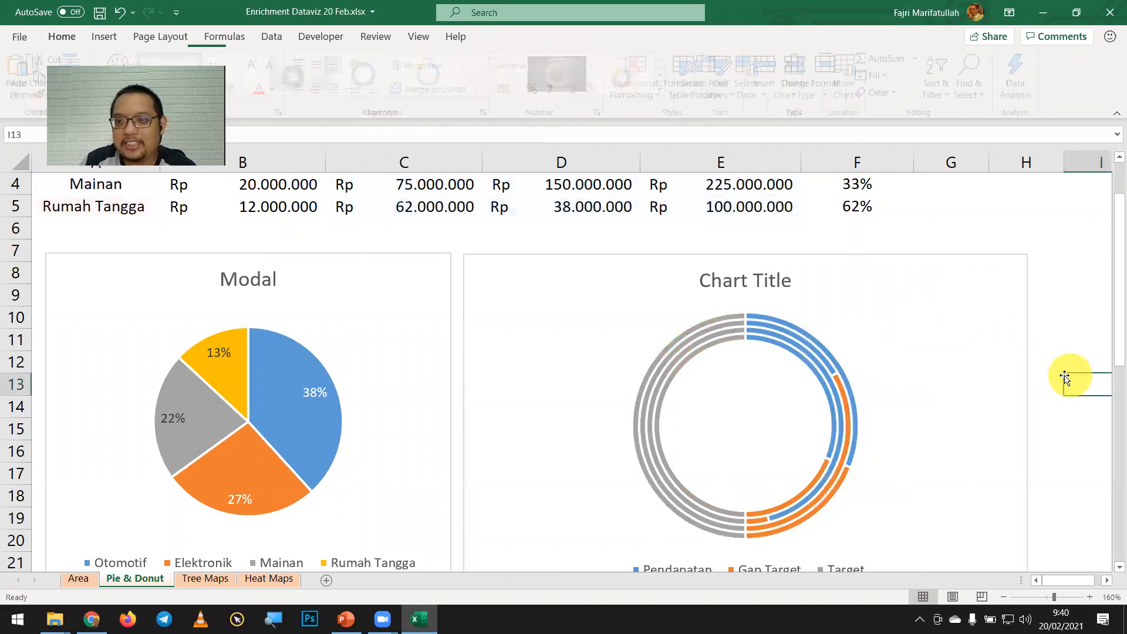
Thicken the rings of the category doughnut chart by setting its doughnut hole size to 30%, and close the series formatting
right_click(787, 346)
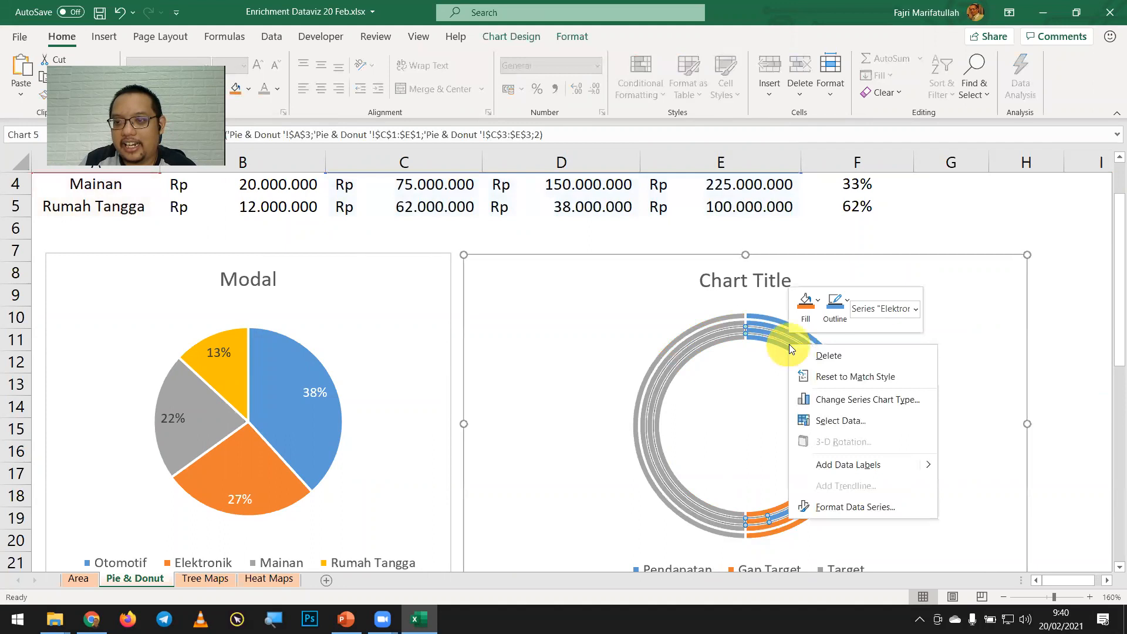
click(872, 505)
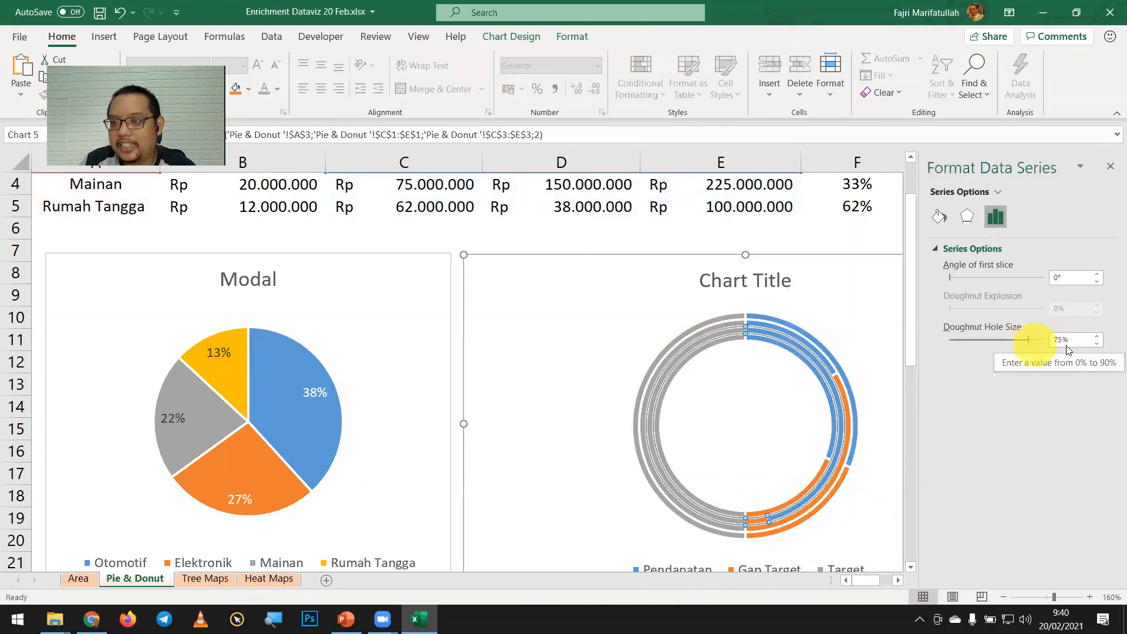
click(1098, 342)
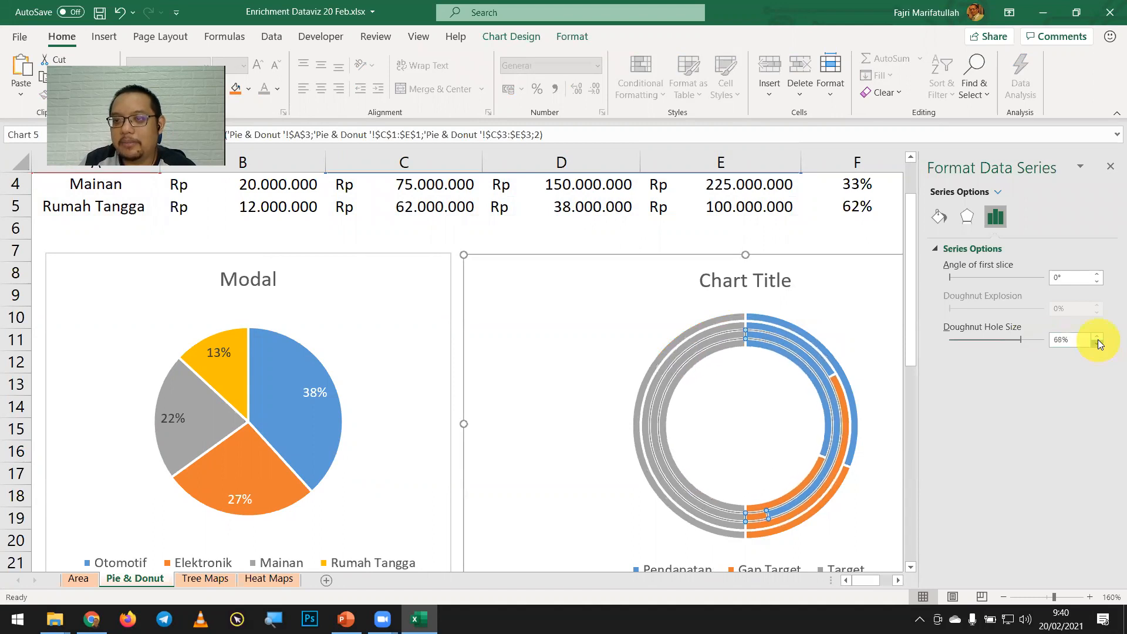
drag(1098, 340, 1097, 341)
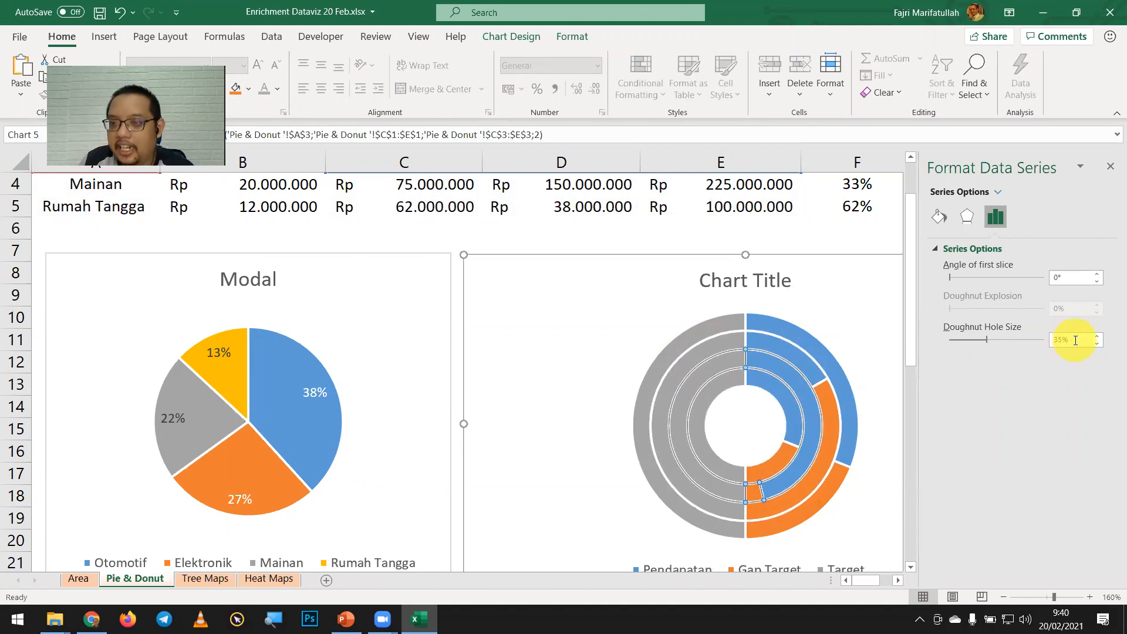
drag(1096, 343, 1095, 343)
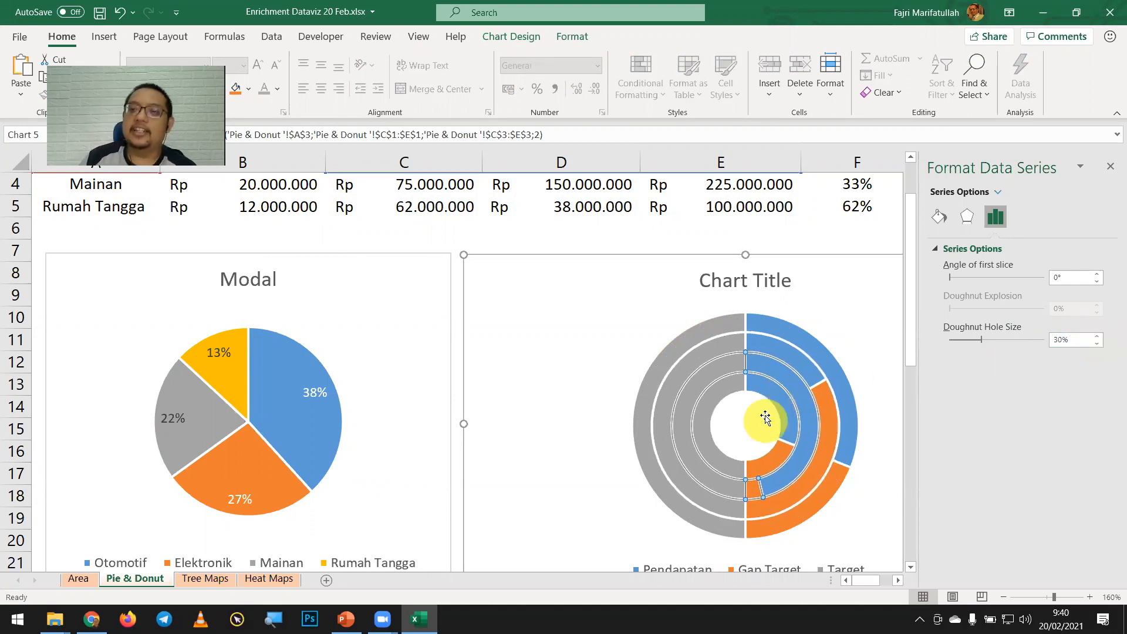
click(1110, 170)
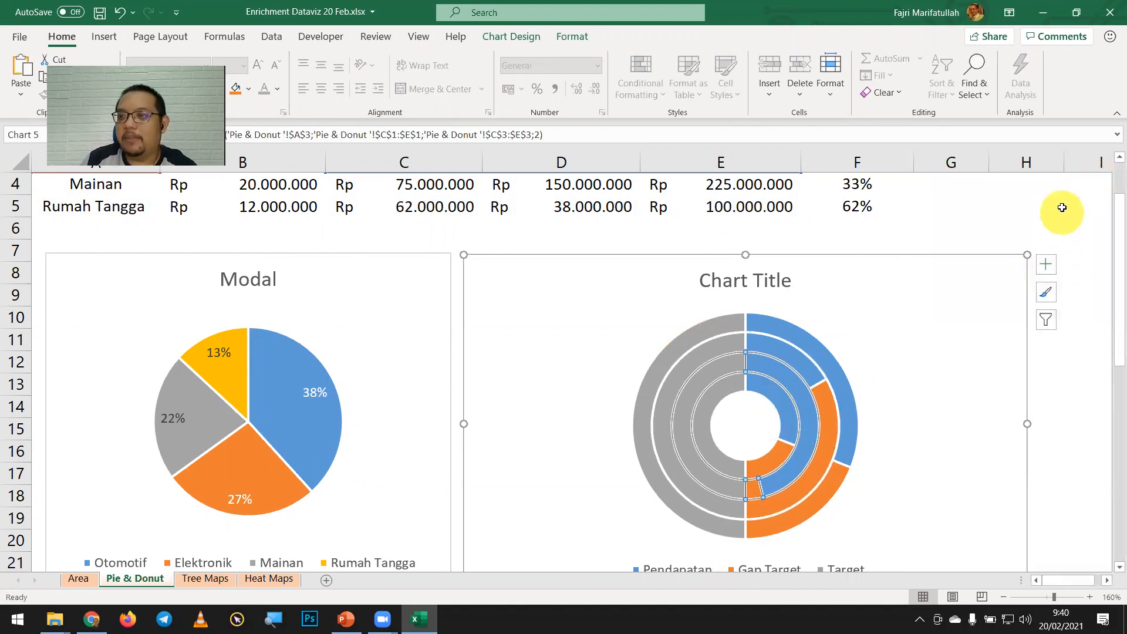
click(1059, 209)
drag(1109, 251, 1110, 266)
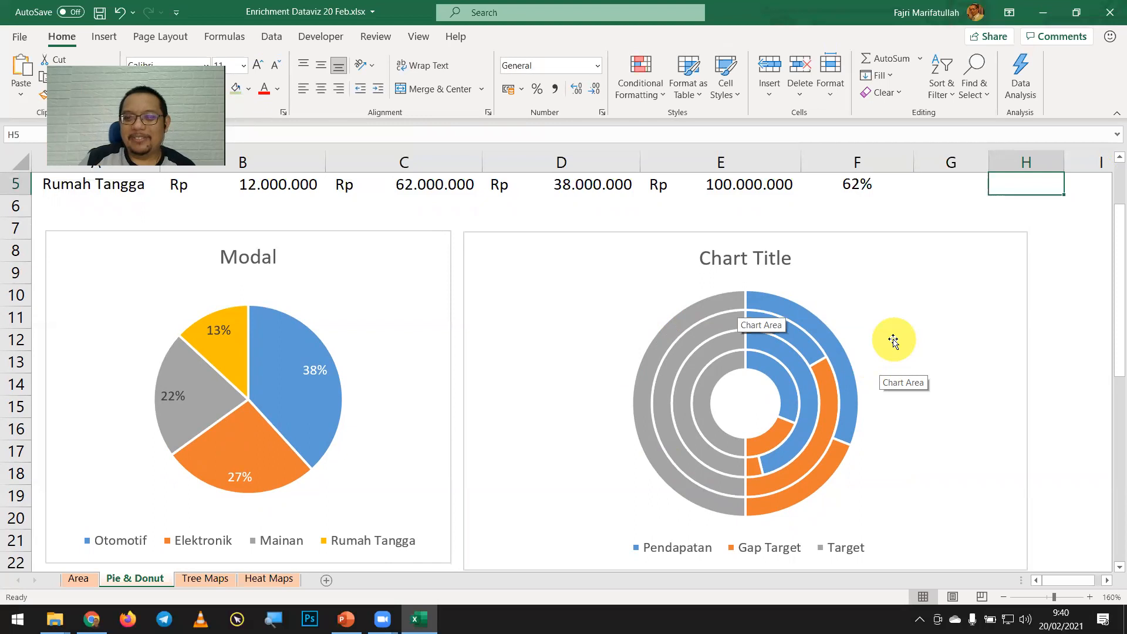
drag(1111, 307, 1111, 306)
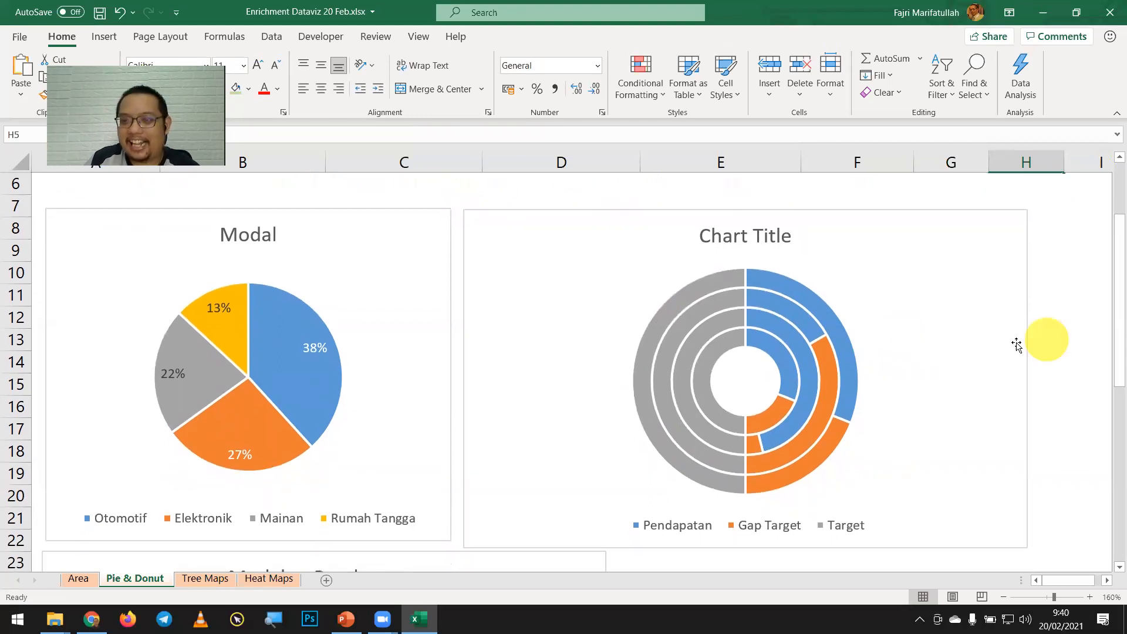
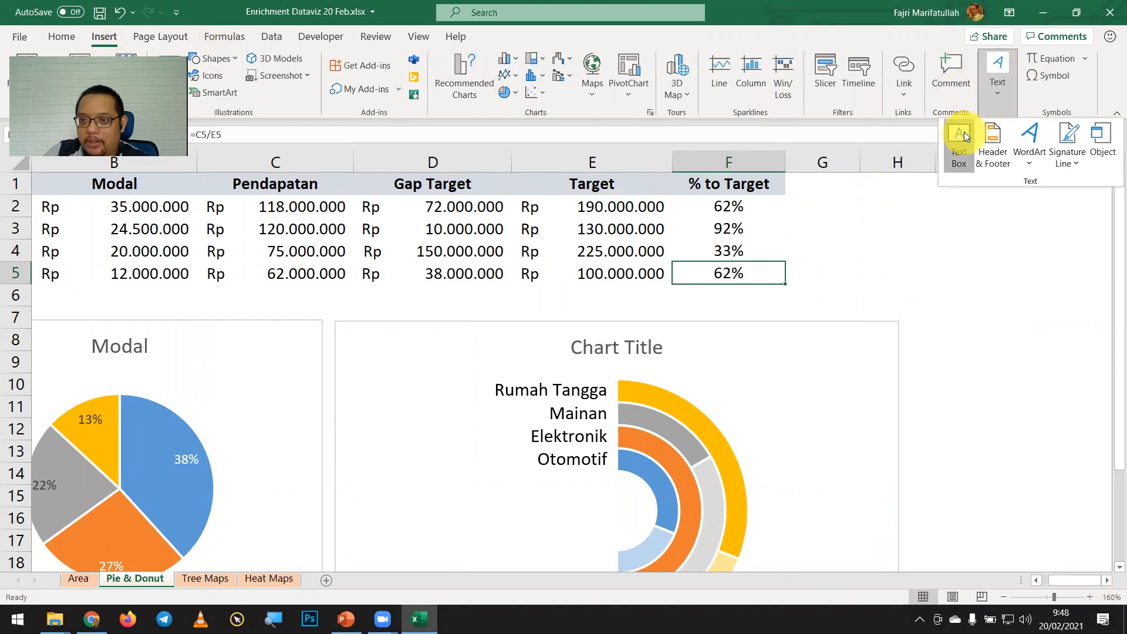
Insert a text box in the empty area beside the doughnut chart and link it to Rumah Tangga's % to Target with =$F$5
click(964, 405)
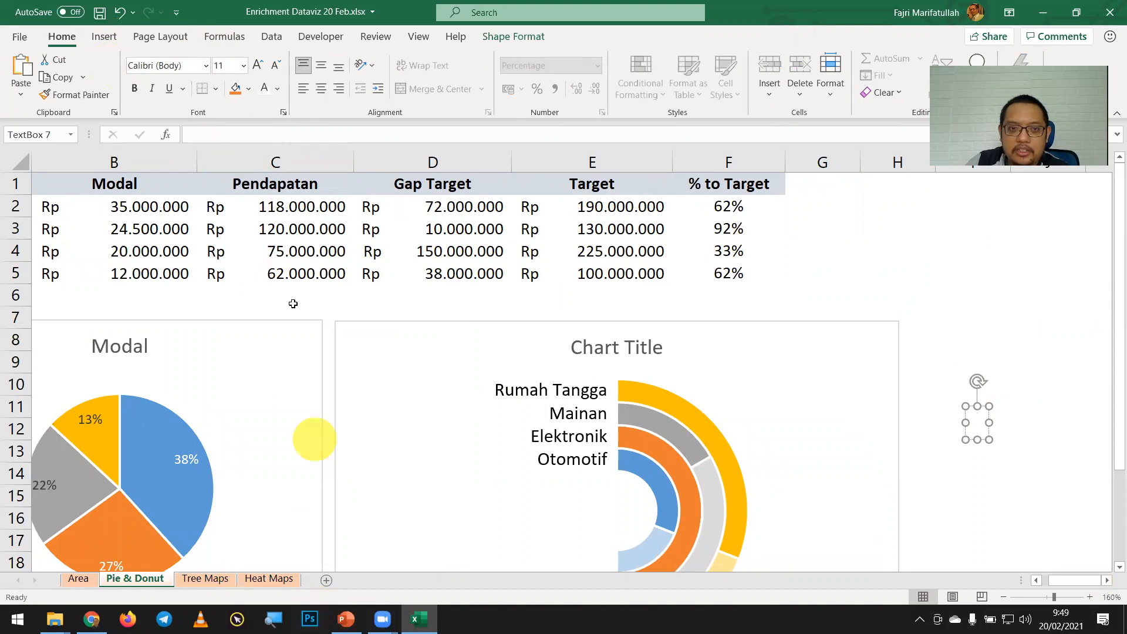
click(248, 135)
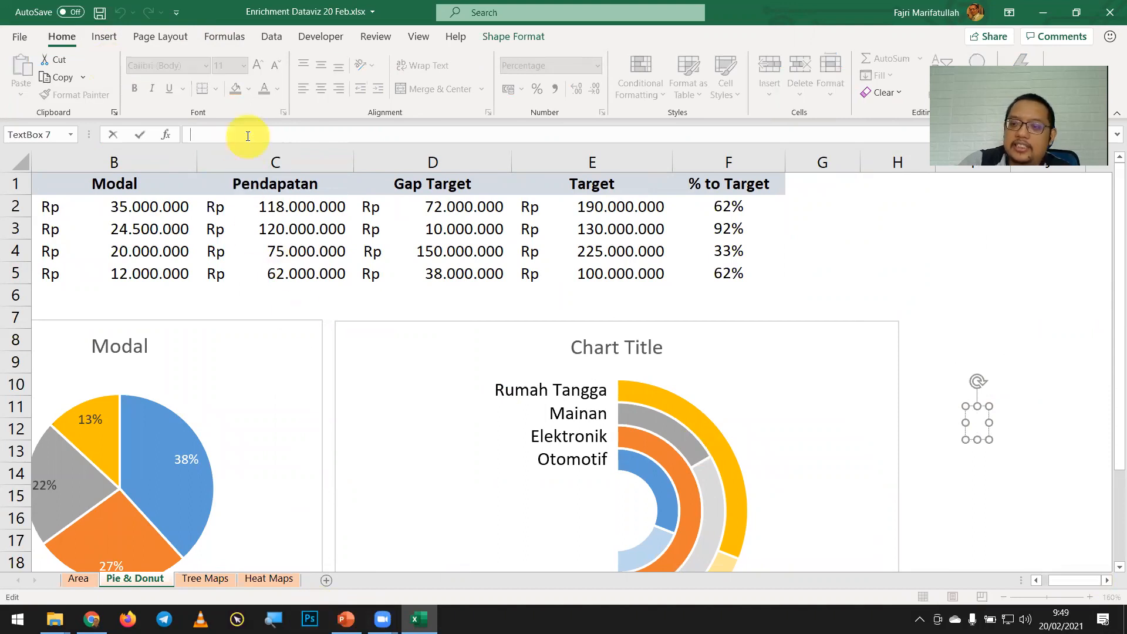
text(=)
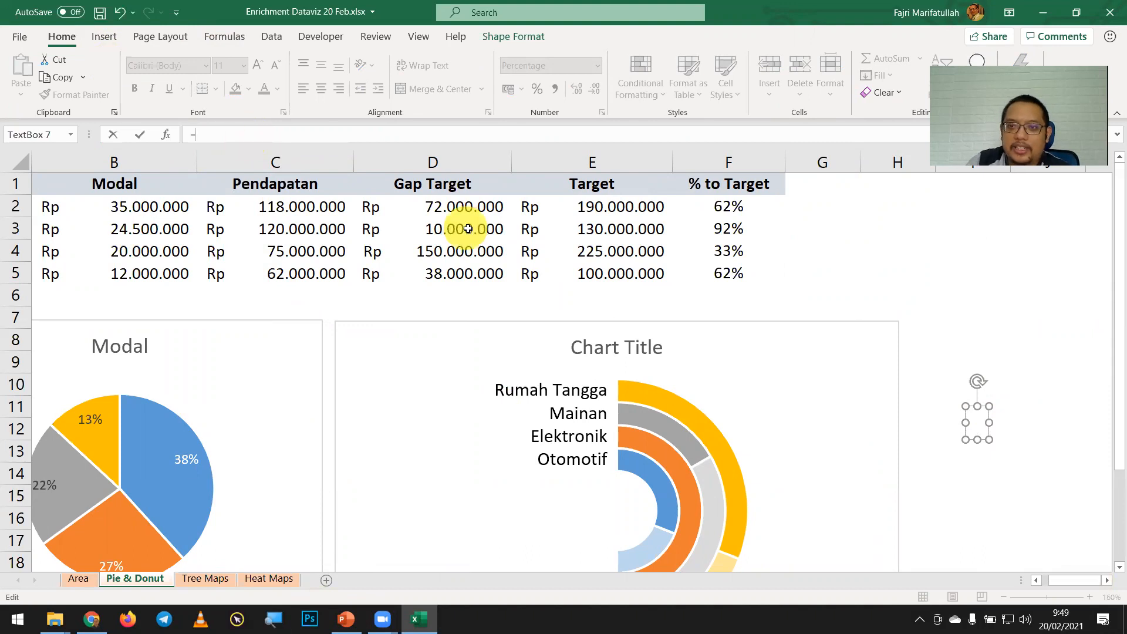
click(720, 275)
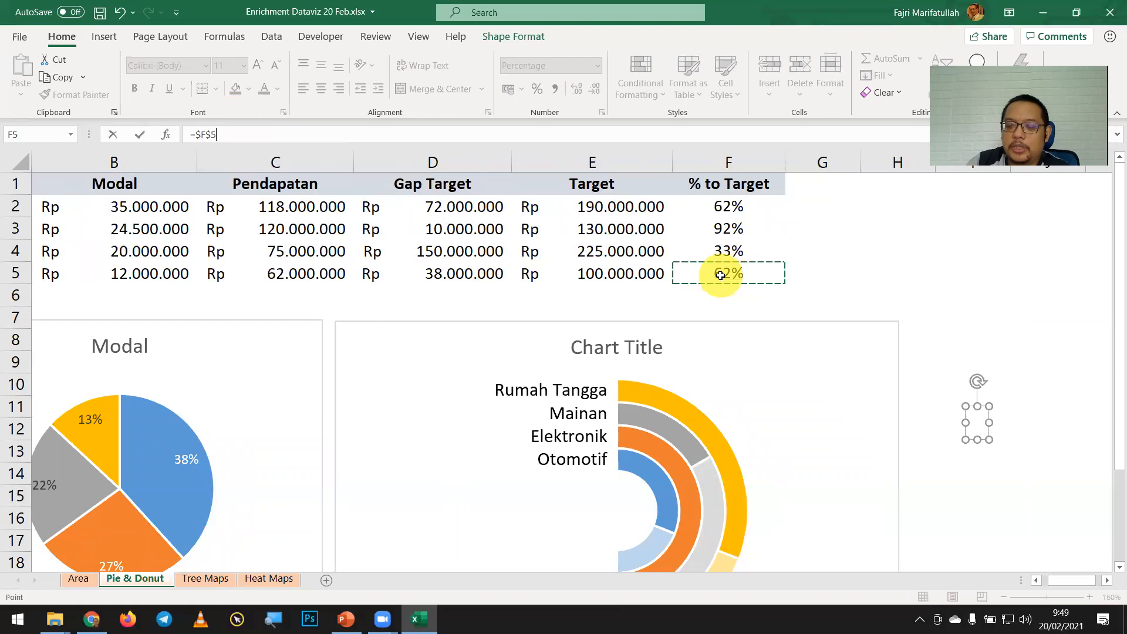
key(Return)
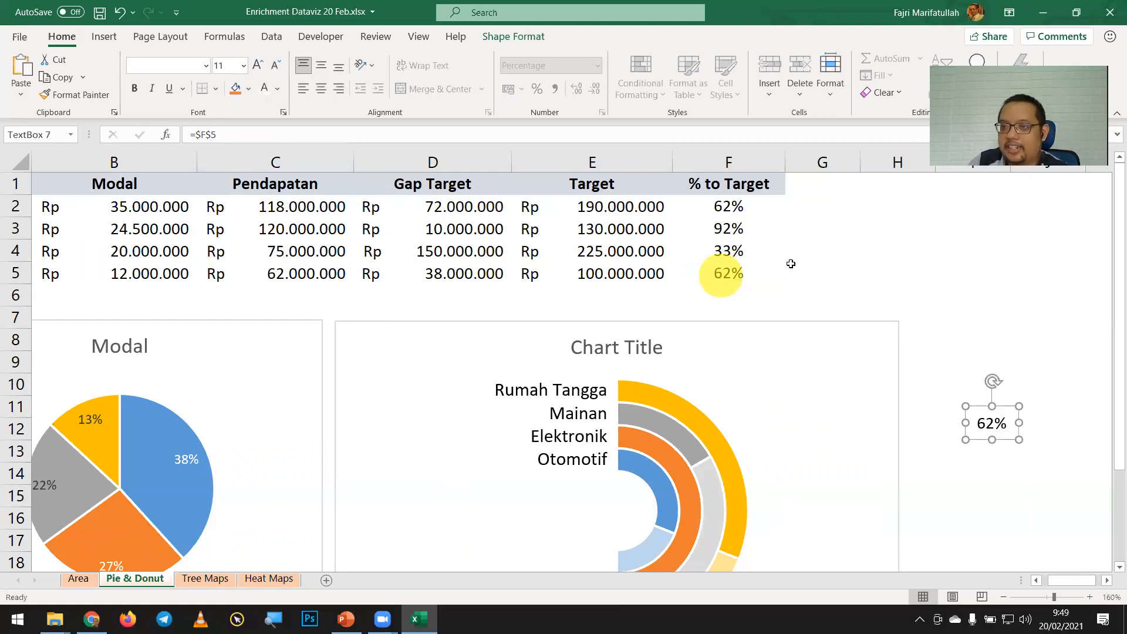
Move the text box linked to $F$5 onto the doughnut chart, beside the lower end of the Rumah Tangga ring
scroll(989, 420, down, 1)
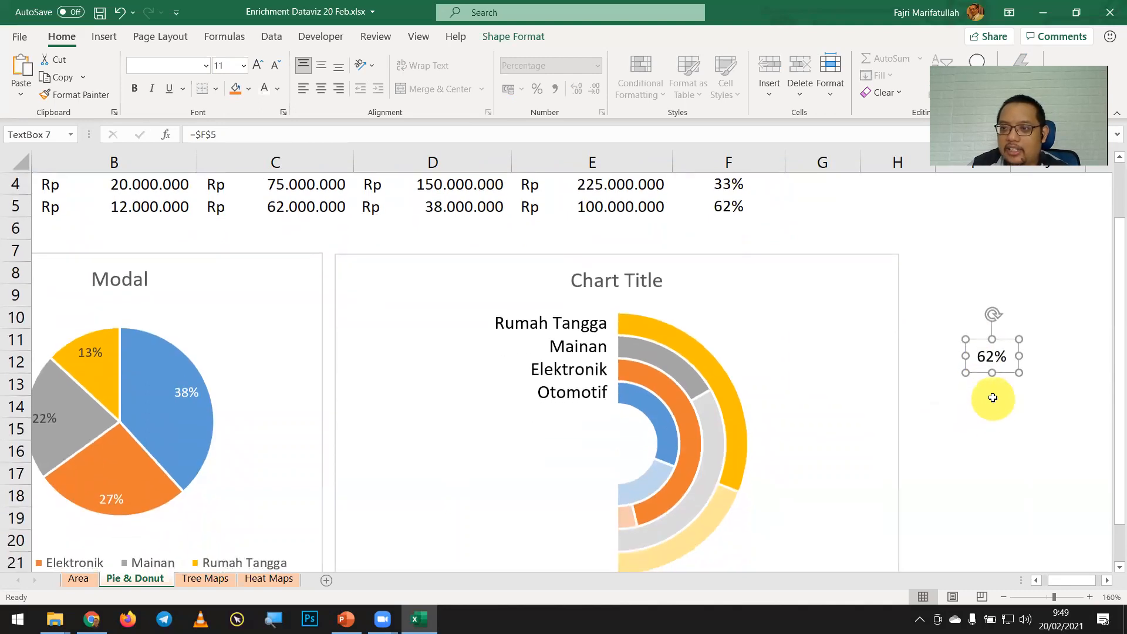
scroll(998, 381, down, 1)
drag(1004, 305, 610, 514)
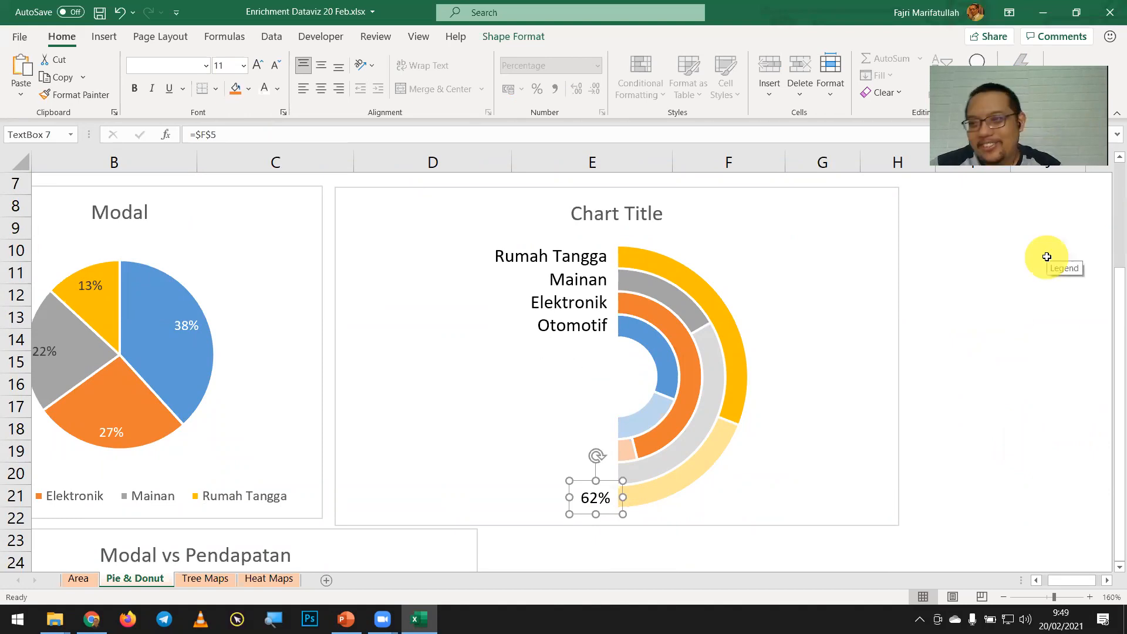
ctrl+scroll(1021, 325, down, 1)
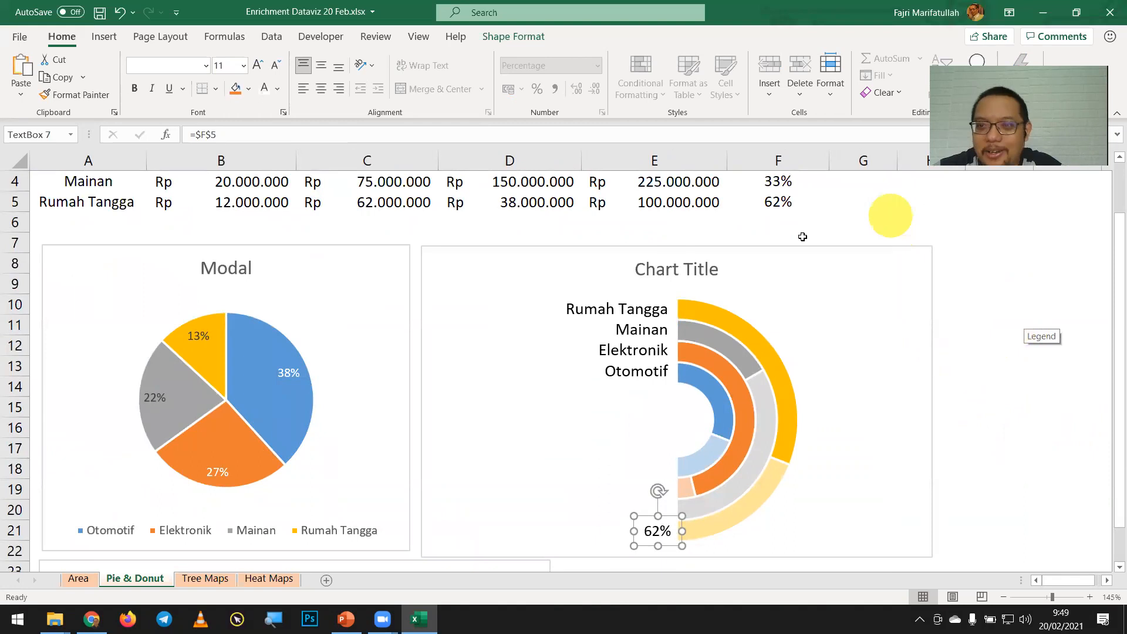
Examine Rumah Tangga's % to Target formula and its source cells in the table, ending on the Target cell E5
click(768, 204)
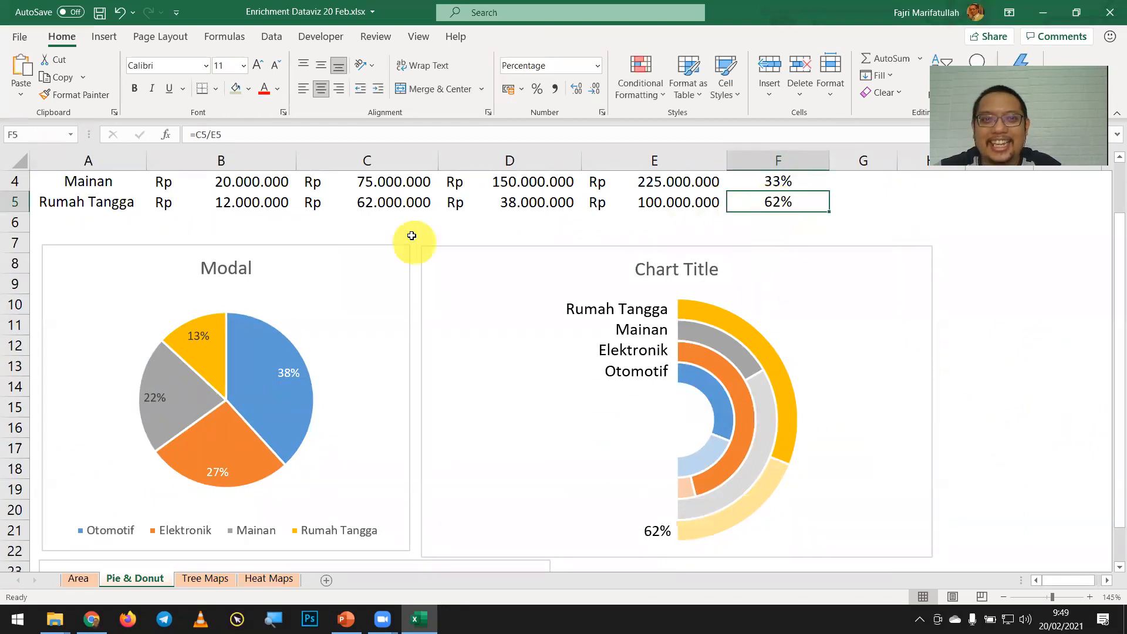
click(426, 207)
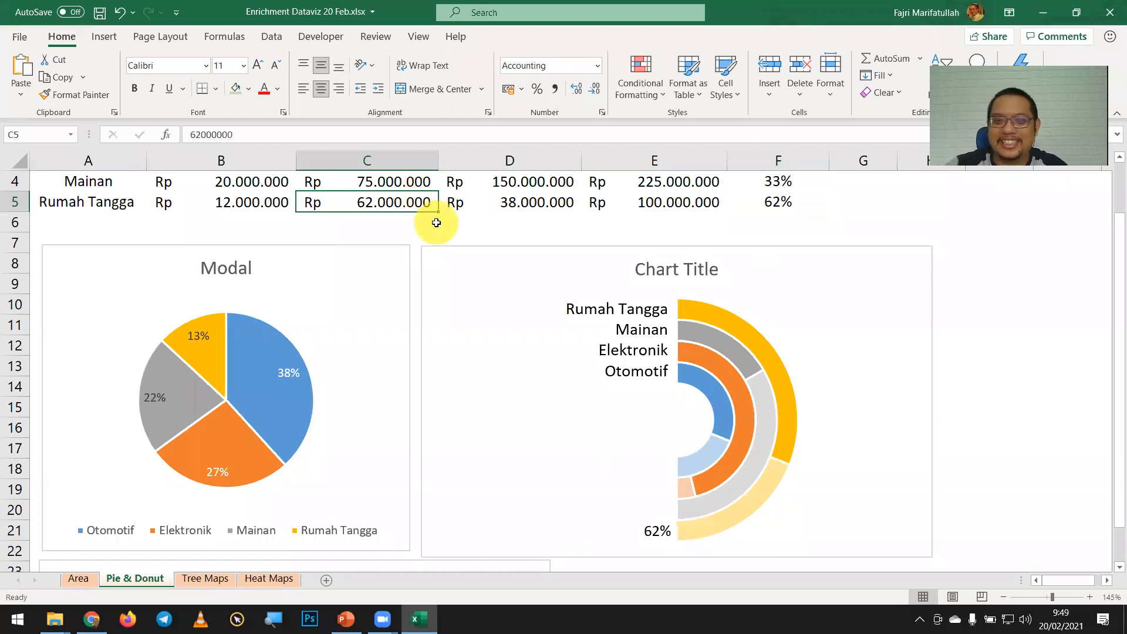
key(Left)
key(Left)
key(Right)
key(Up)
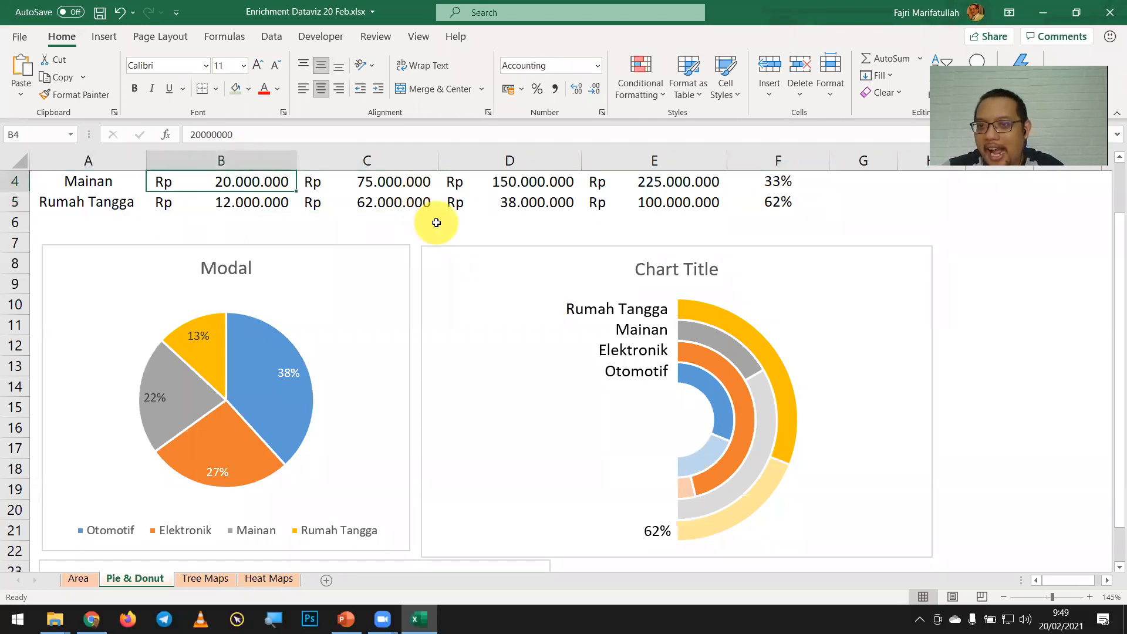
key(Up)
key(Up)
key(Up)
key(Down)
key(Down)
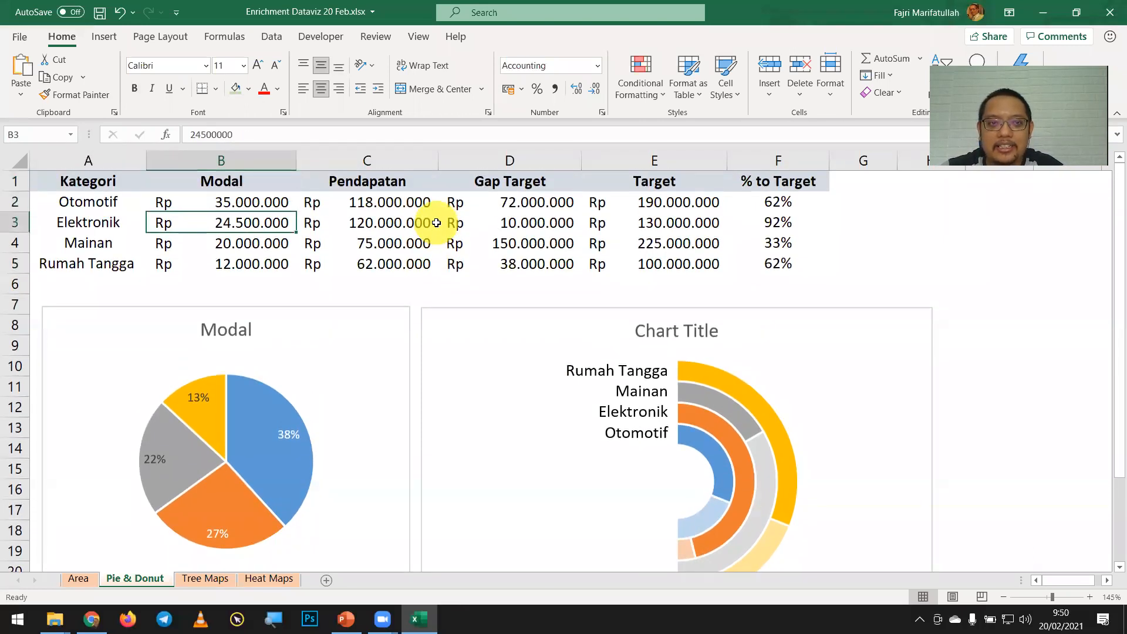
key(Right)
key(Down)
key(Left)
key(Left)
key(Down)
key(Right)
key(Right)
key(Right)
key(Right)
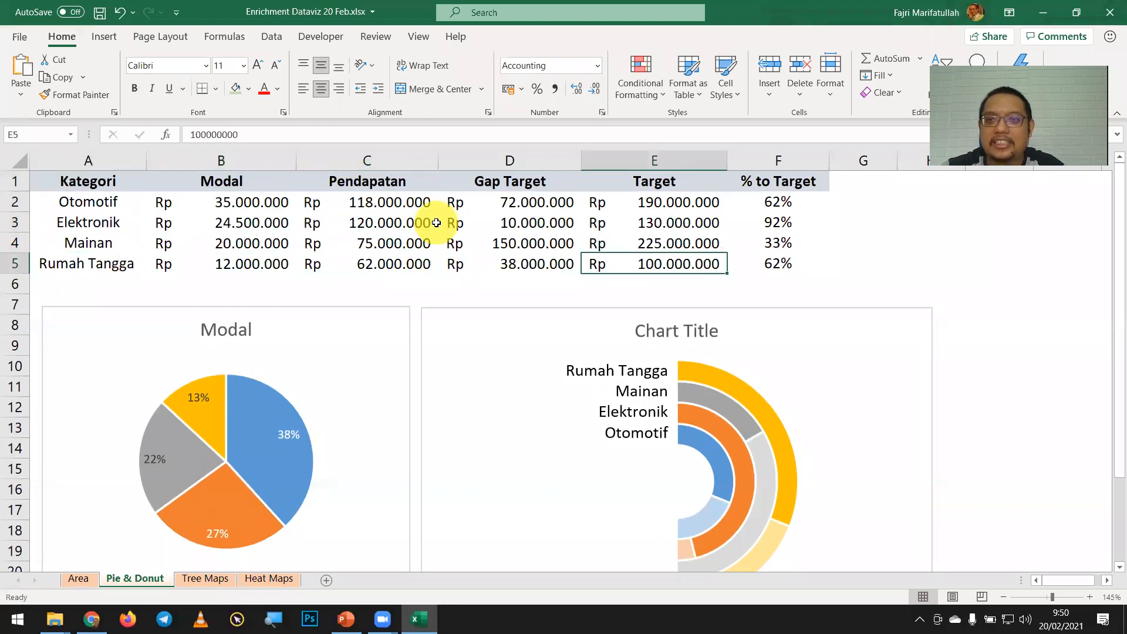
key(Down)
key(Down)
key(Down)
key(Down)
key(Down)
key(Down)
key(Down)
key(Down)
key(Down)
key(Down)
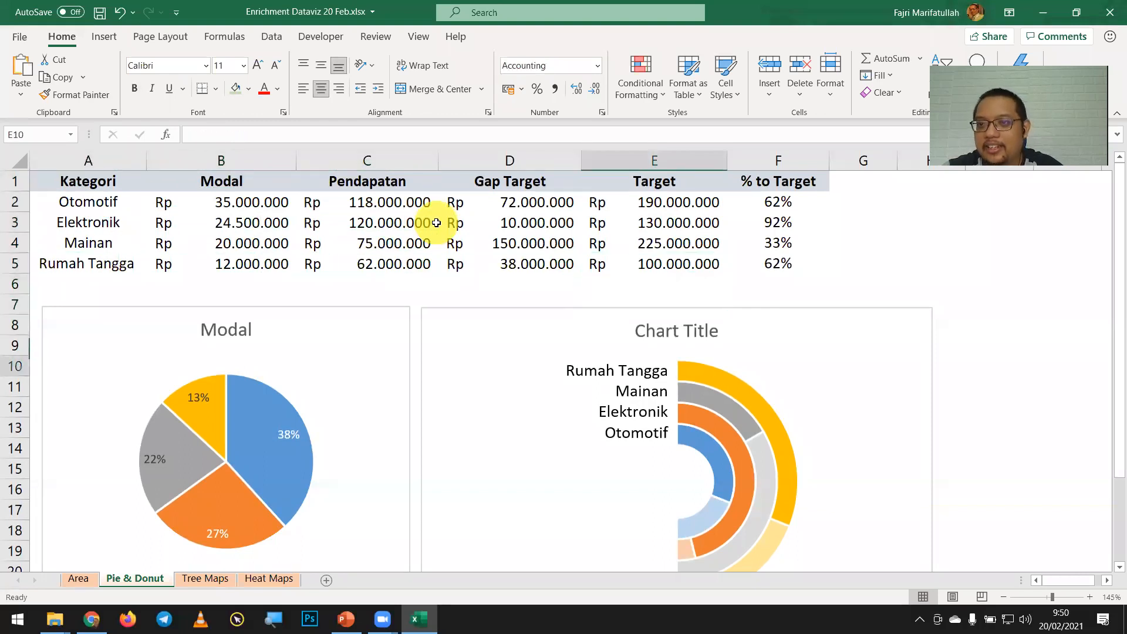
key(Down)
key(Down)
key(Down)
key(Down)
key(Down)
key(Down)
key(Down)
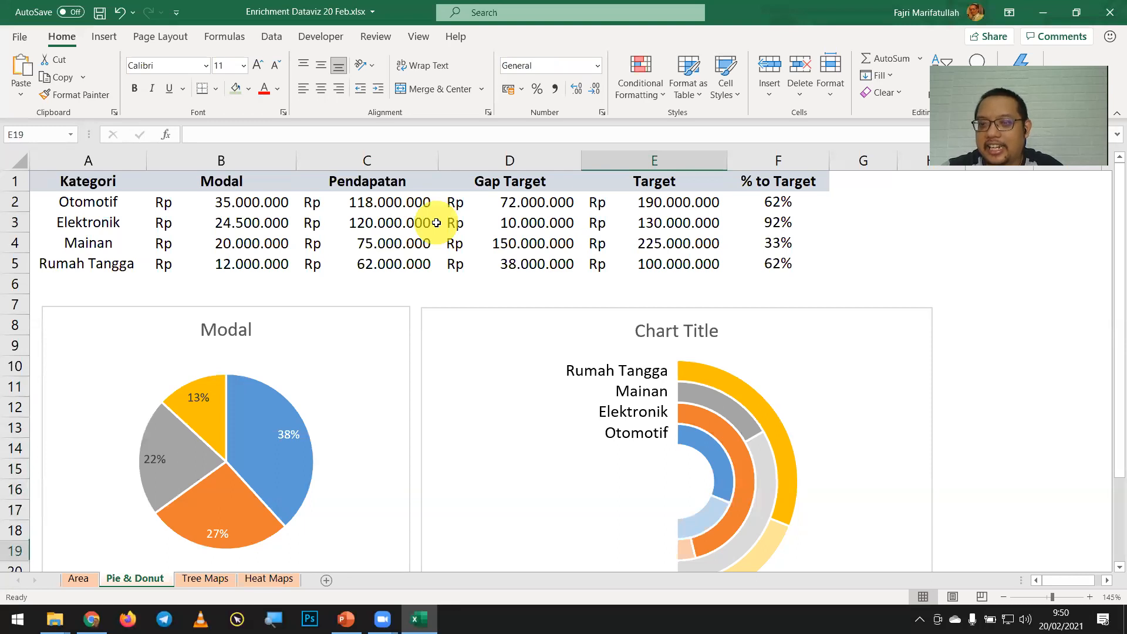
key(Up)
key(Up)
key(Up)
key(Up)
key(Up)
key(Up)
key(Up)
key(Up)
key(Up)
key(Up)
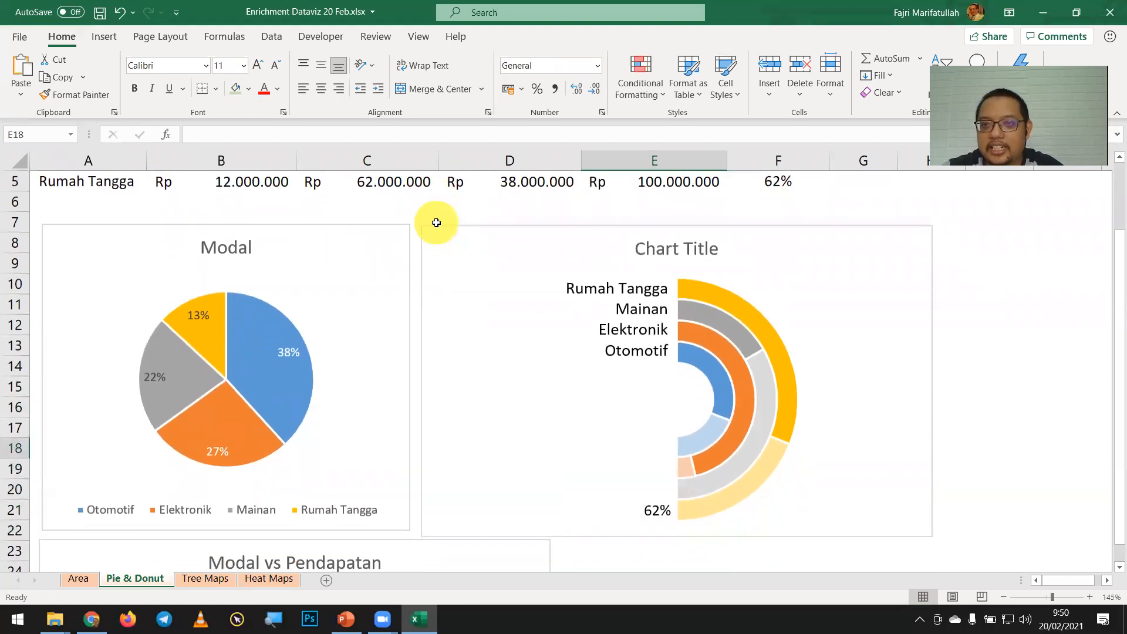
key(Up)
key(Up)
key(Up)
key(Up)
key(Up)
key(Up)
key(Up)
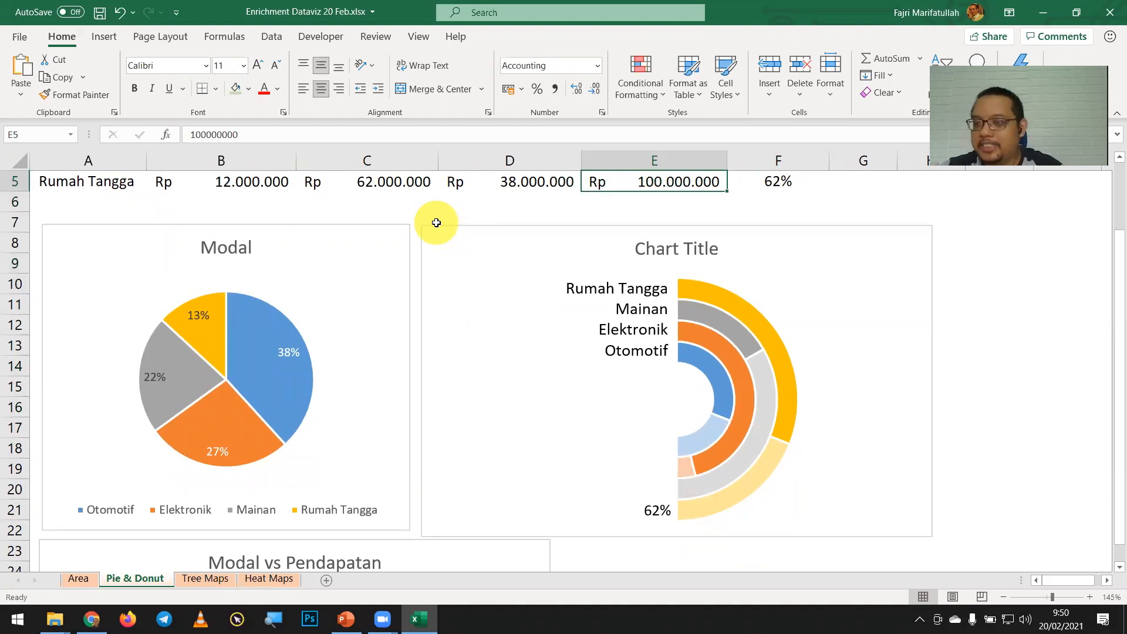
Set Rumah Tangga's Target in E5 to 150000000 to test the linked text box and the chart
text(15)
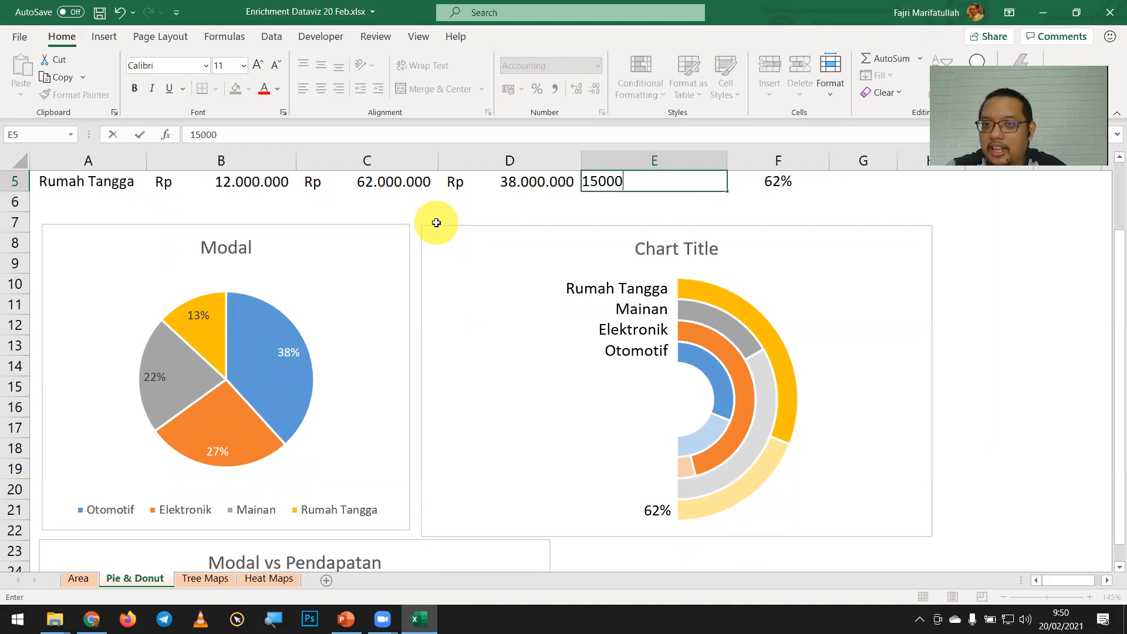
key(Return)
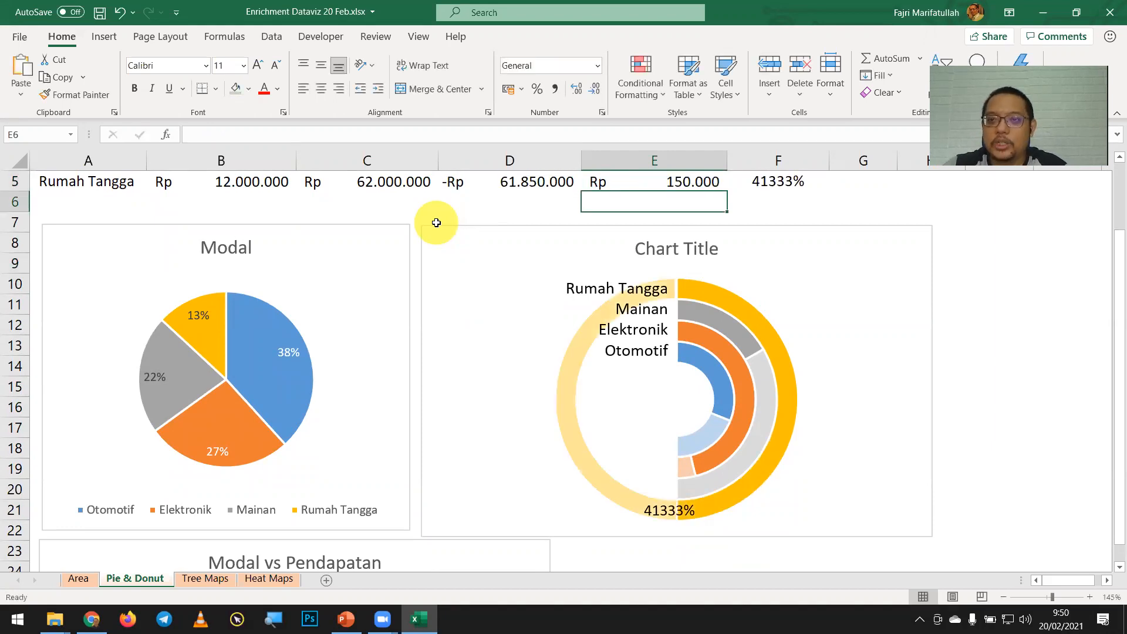
key(Up)
key(F2)
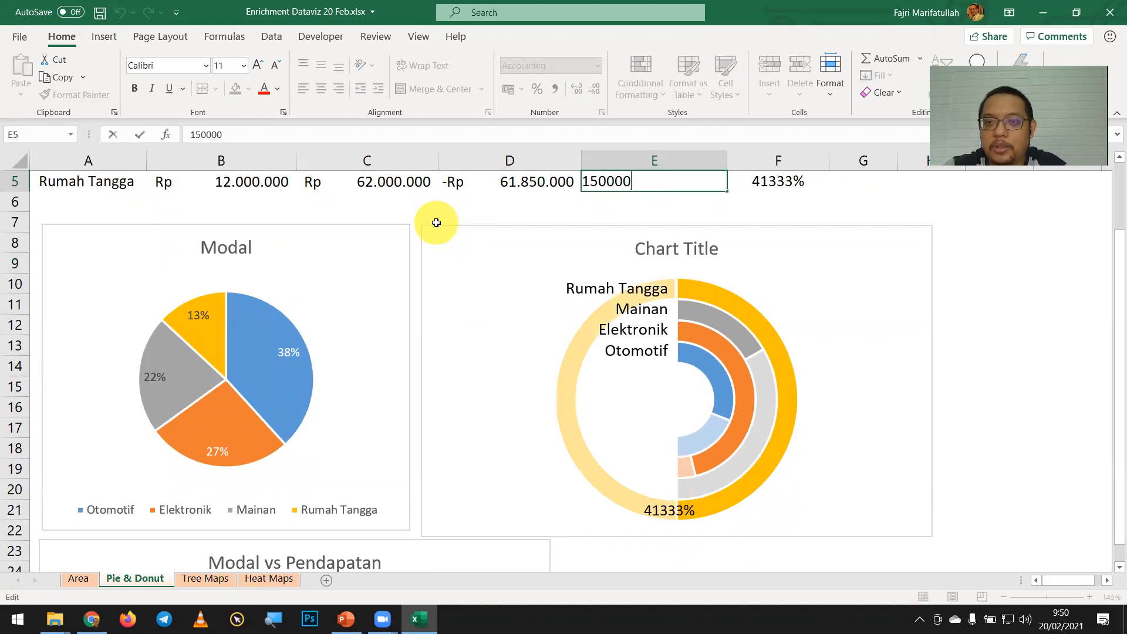
key(Return)
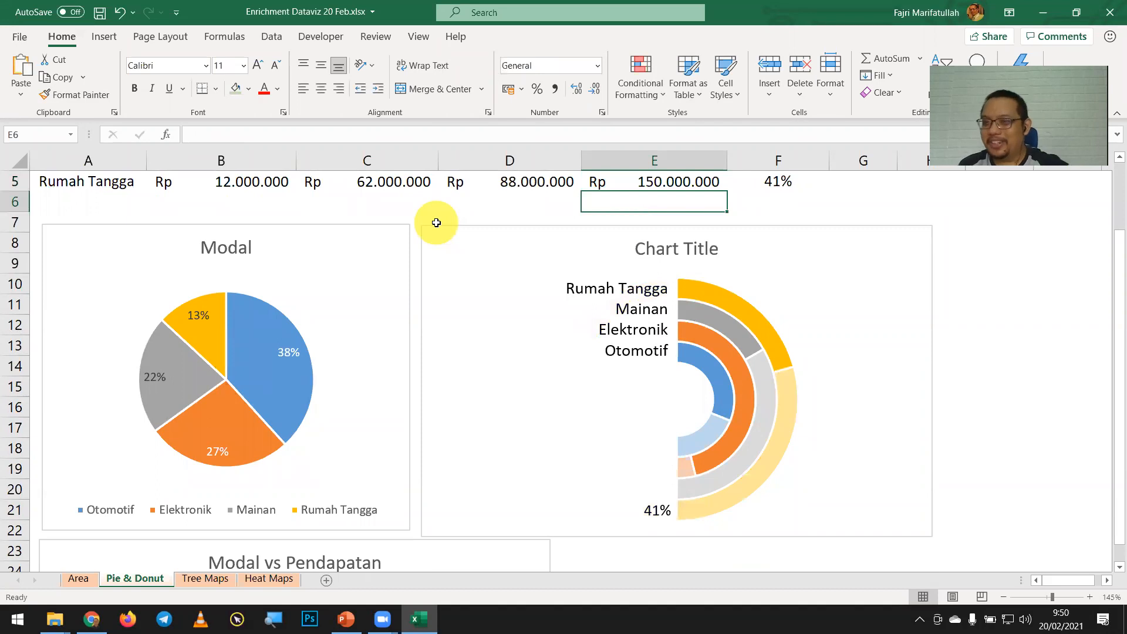
Set Rumah Tangga's Pendapatan in C5 to 95000000 and move the selection to an empty cell beside the charts
mouse_move(791, 360)
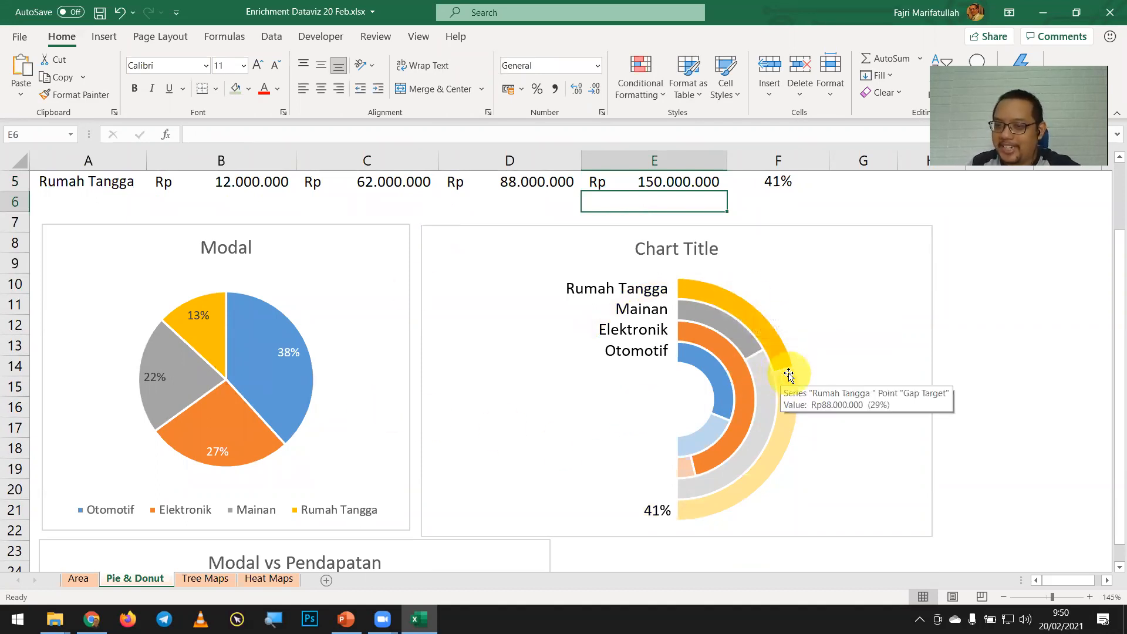
click(410, 183)
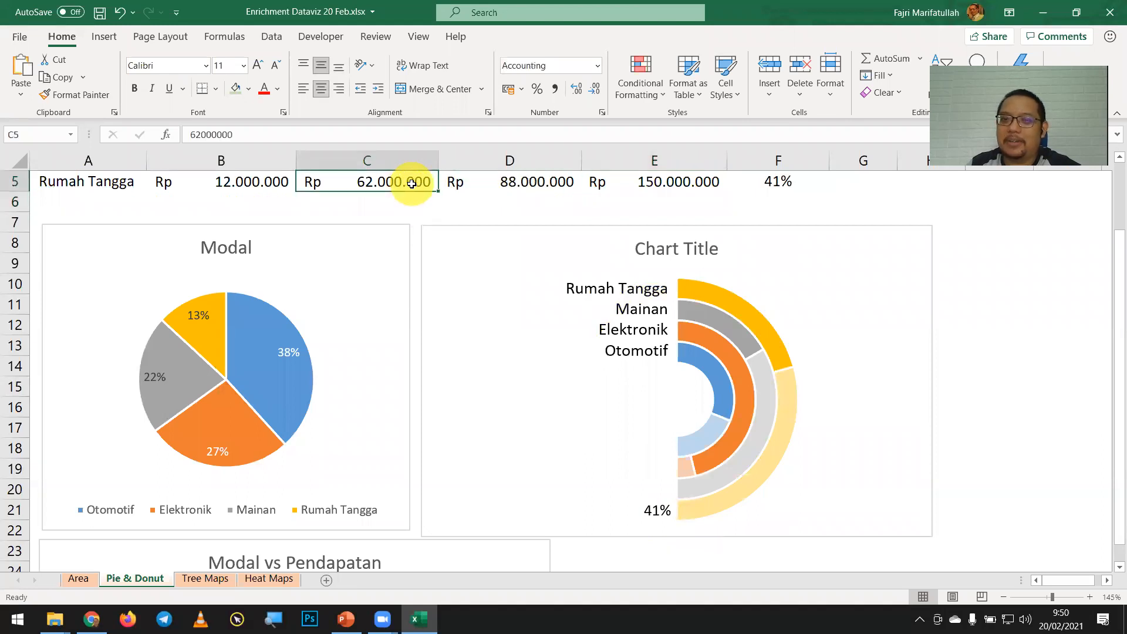
scroll(487, 185, up, 1)
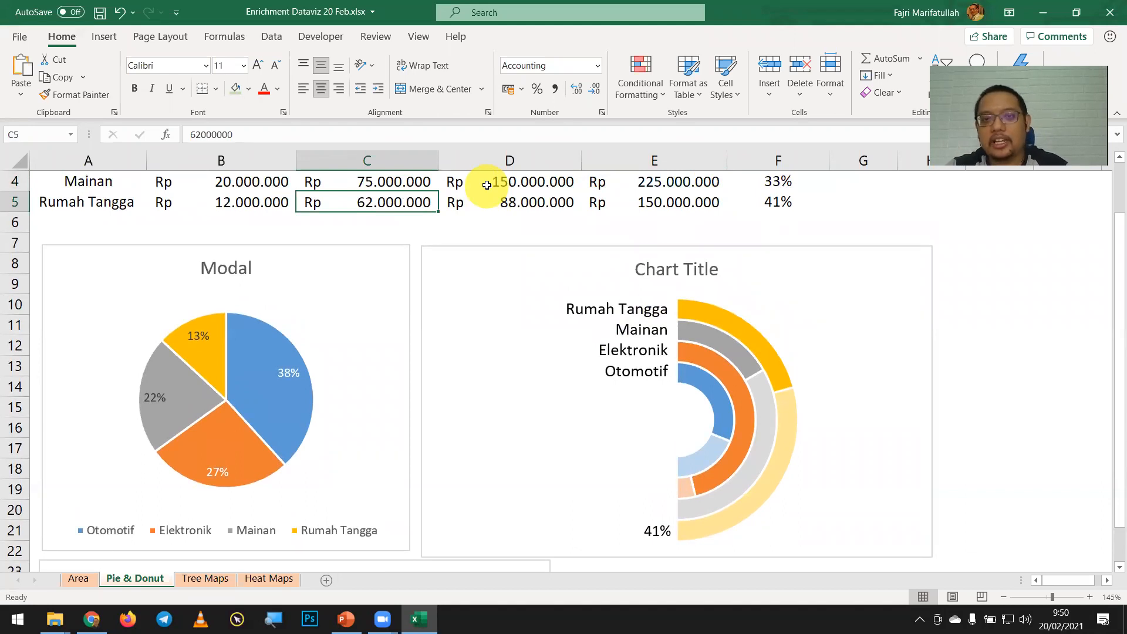
text(95000000)
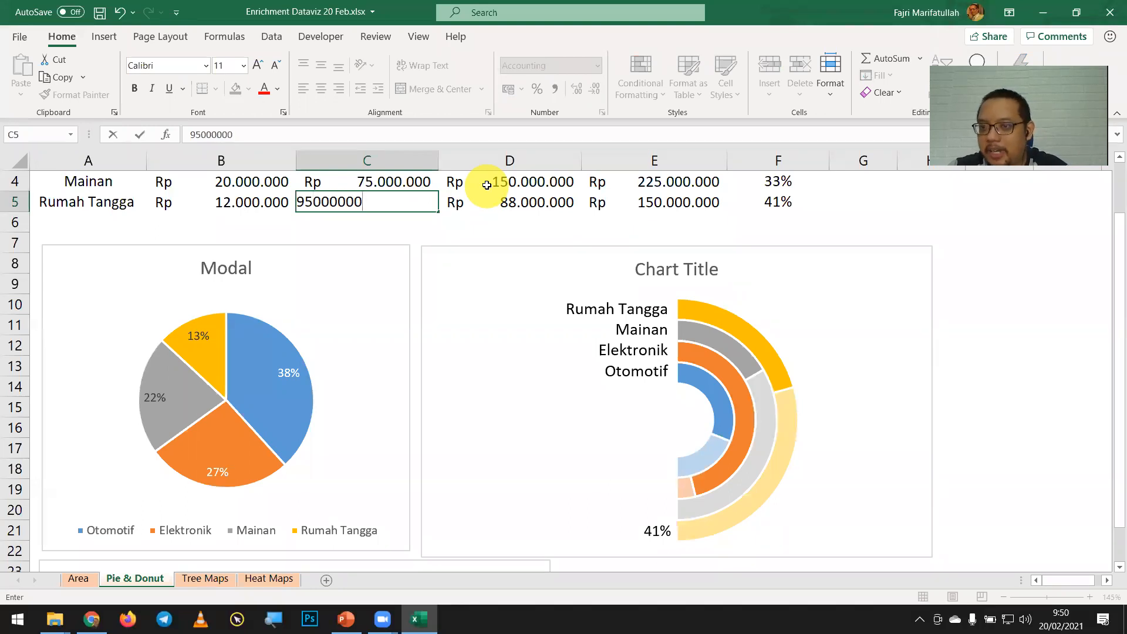
key(Return)
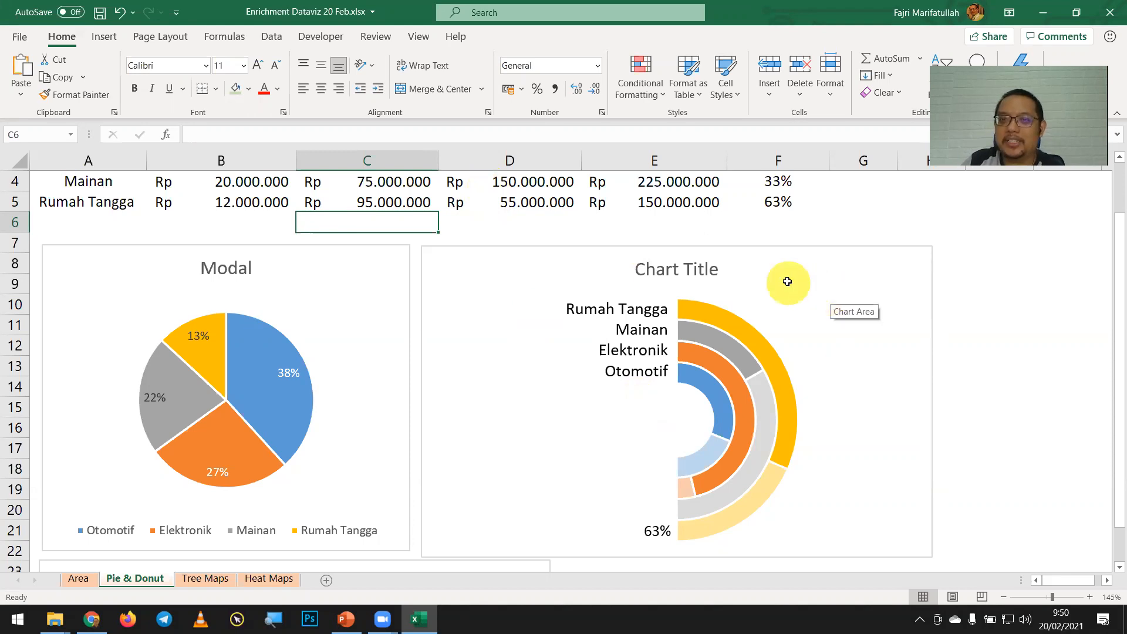
scroll(763, 258, up, 1)
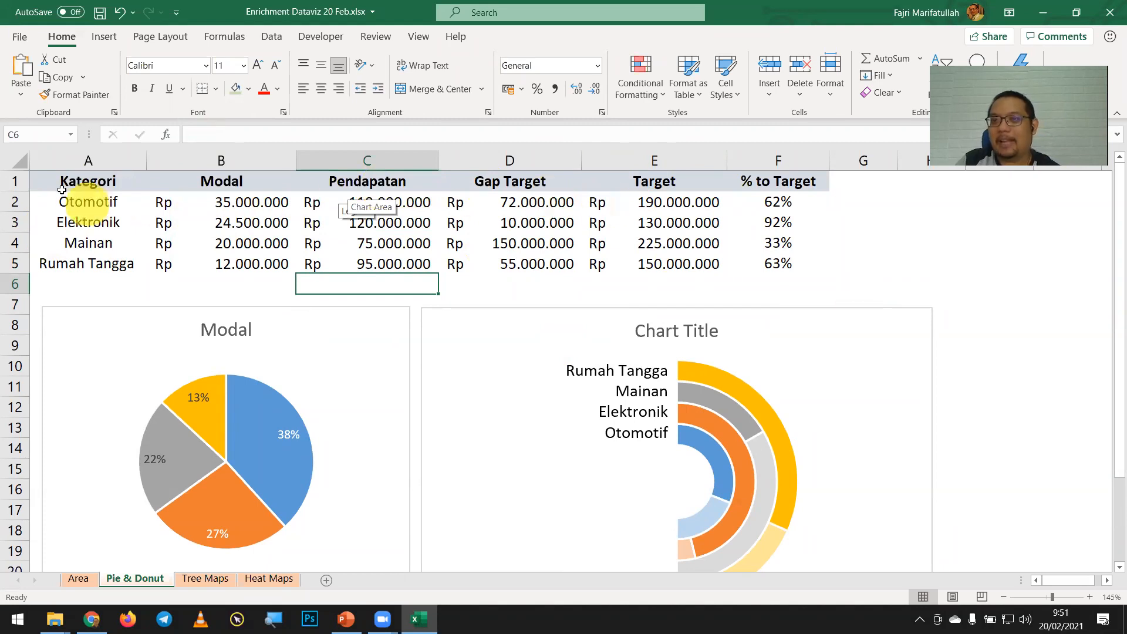
click(1038, 340)
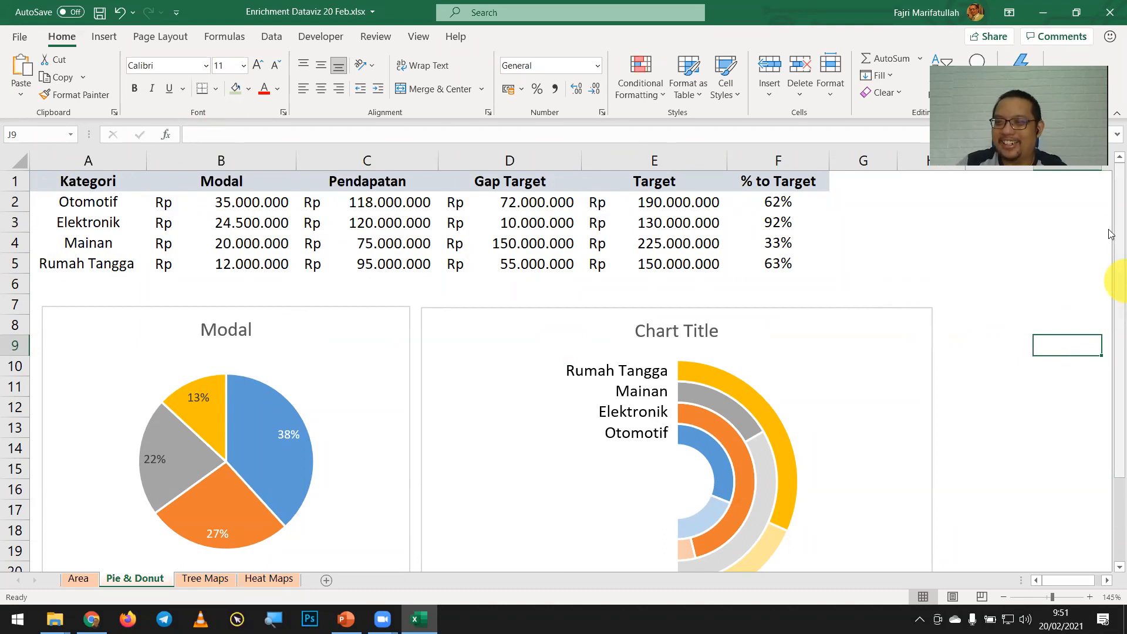
Duplicate the linked text box three times and stack the copies beside the ends of the Mainan, Elektronik and Otomotif rings
scroll(976, 317, down, 1)
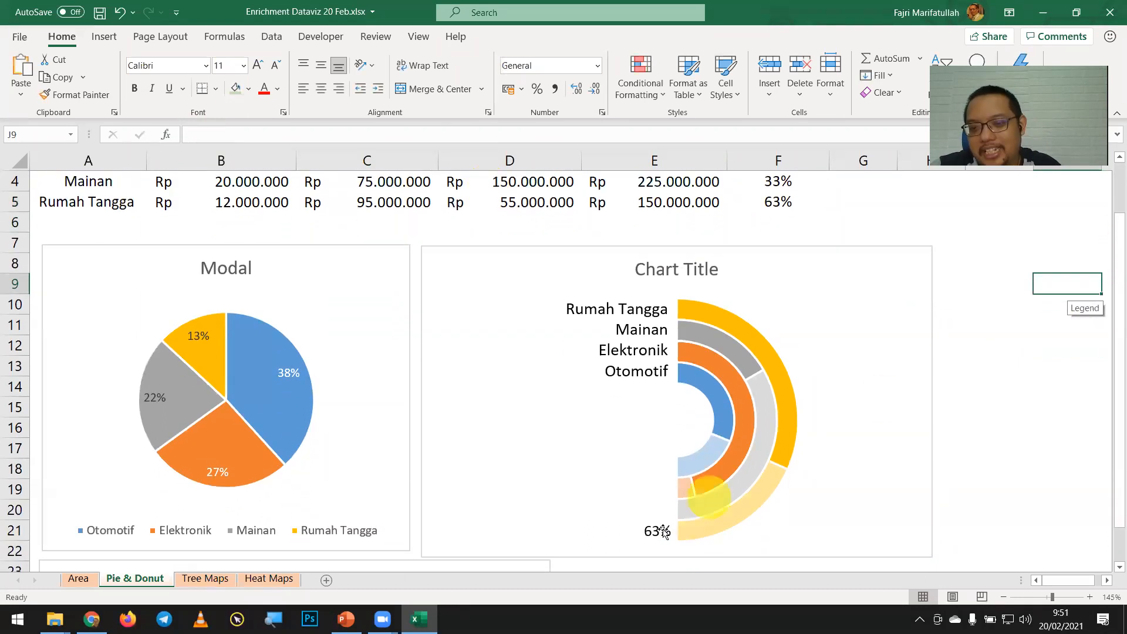
click(661, 516)
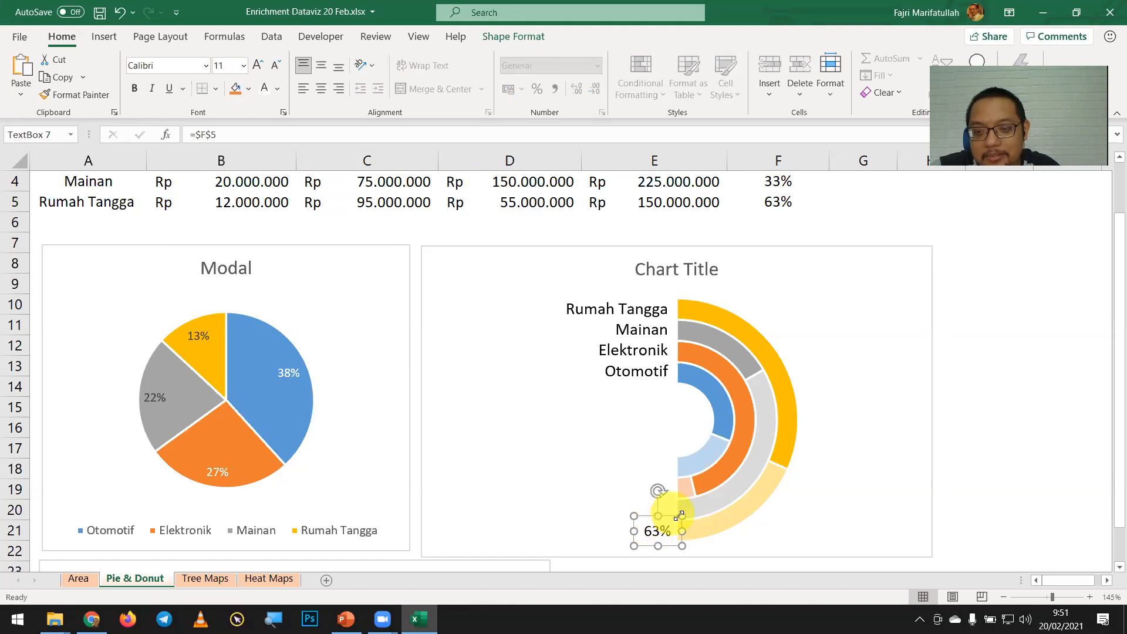
key(ctrl+d)
scroll(684, 525, up, 2)
drag(831, 535, 805, 476)
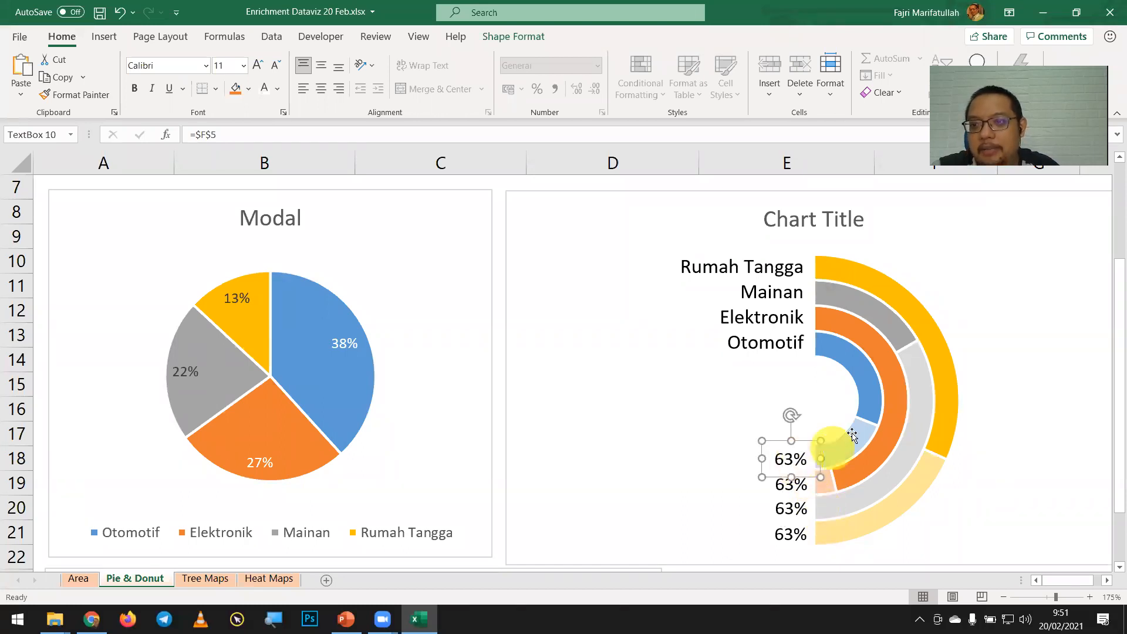
Link the text box at the end of the Otomotif ring to Otomotif's % to Target with =$F$2
scroll(862, 396, down, 2)
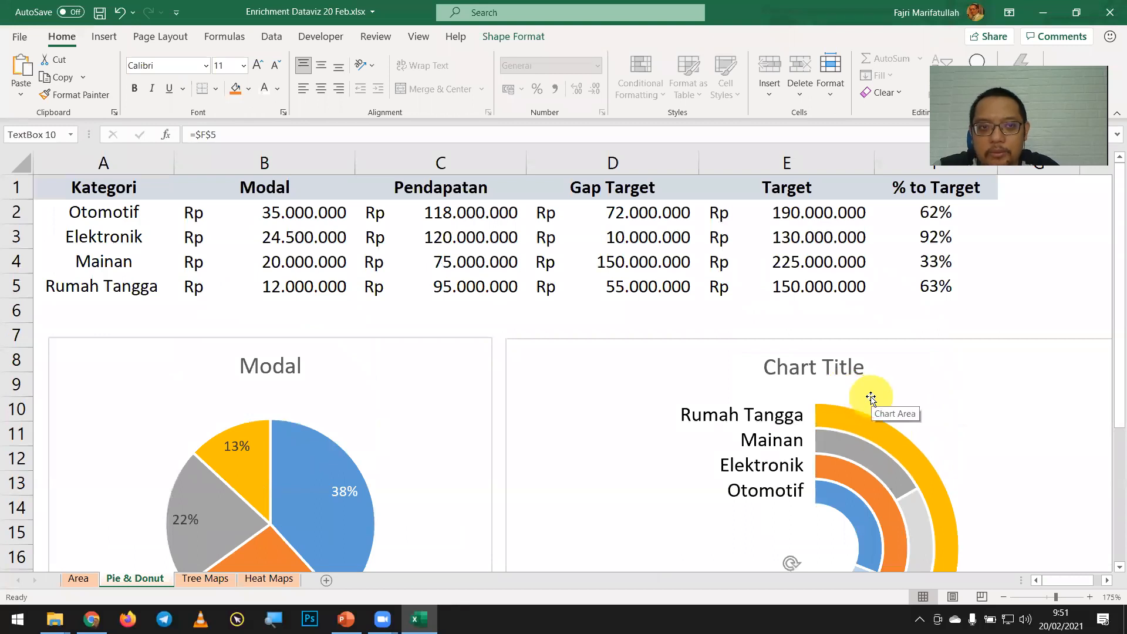
scroll(871, 401, down, 1)
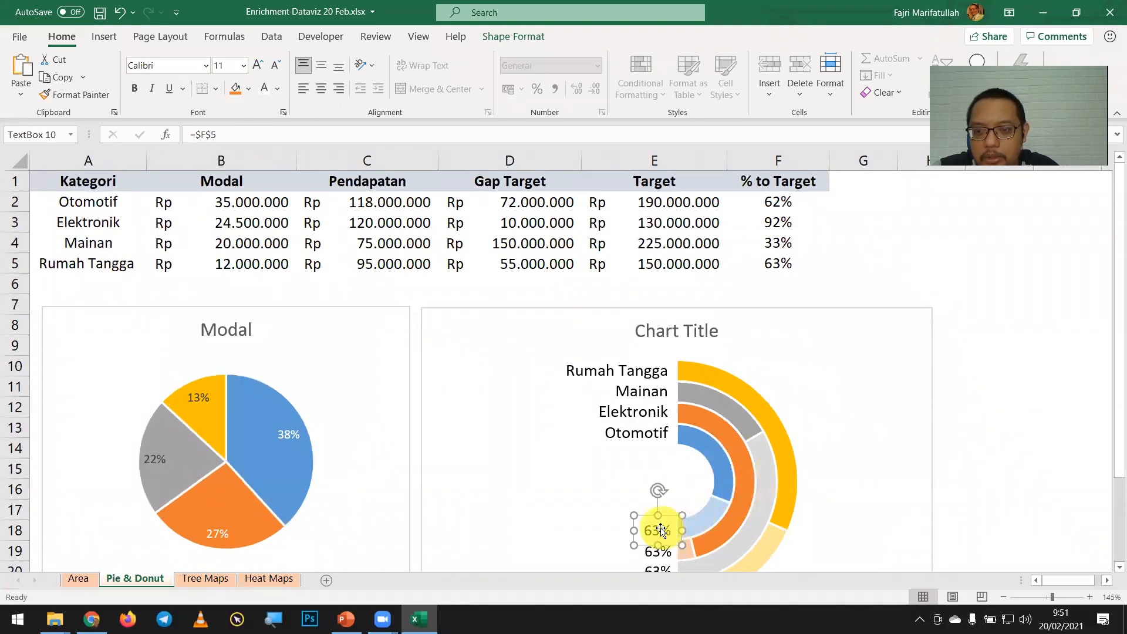
click(439, 135)
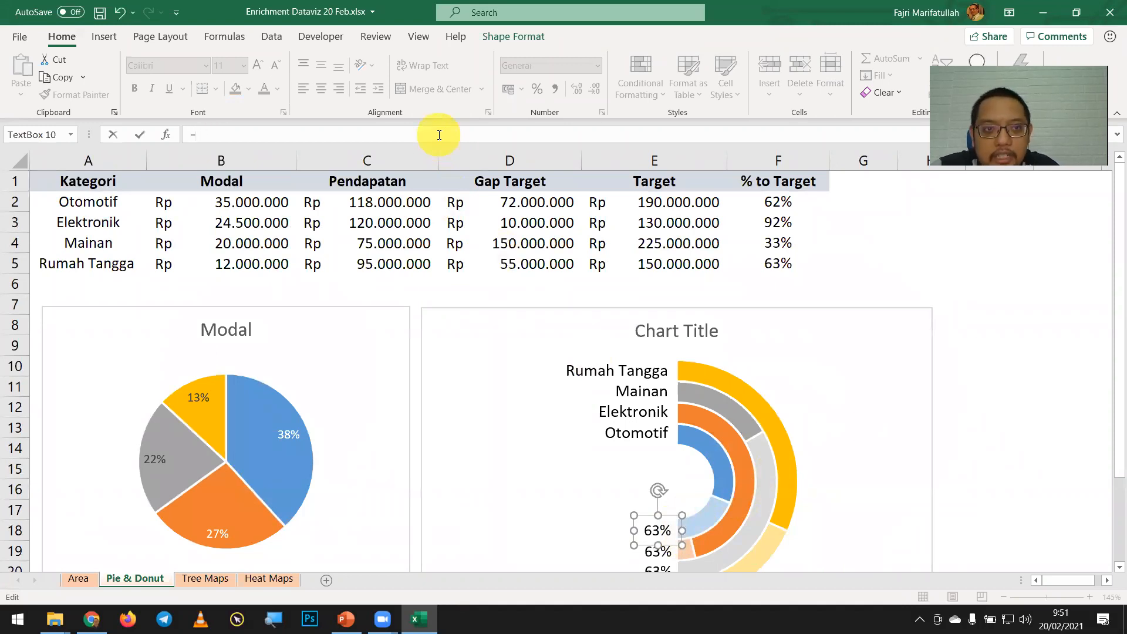
click(774, 202)
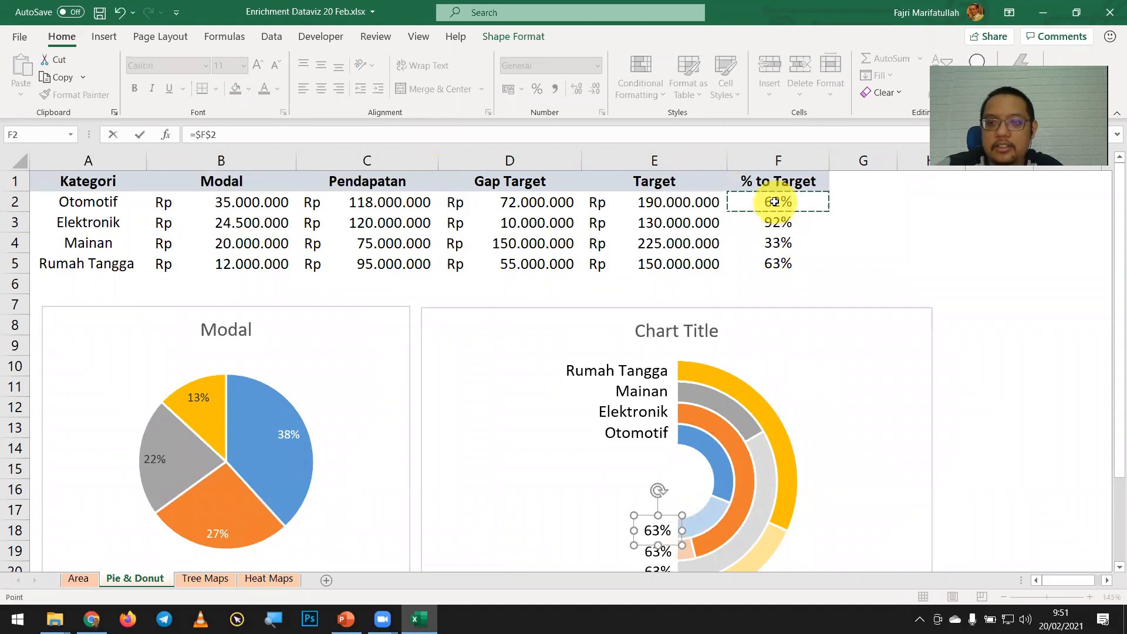
key(Return)
scroll(763, 323, down, 1)
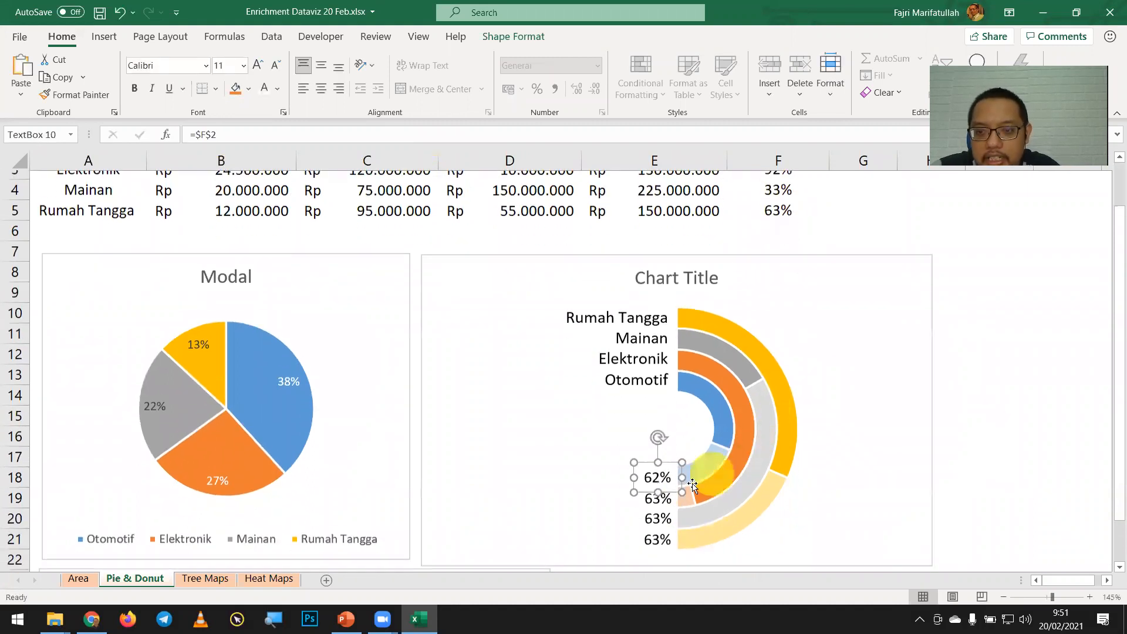
Link the text box at the end of the Elektronik ring to cell F4 with =$F$4
click(658, 490)
click(568, 135)
scroll(511, 246, up, 1)
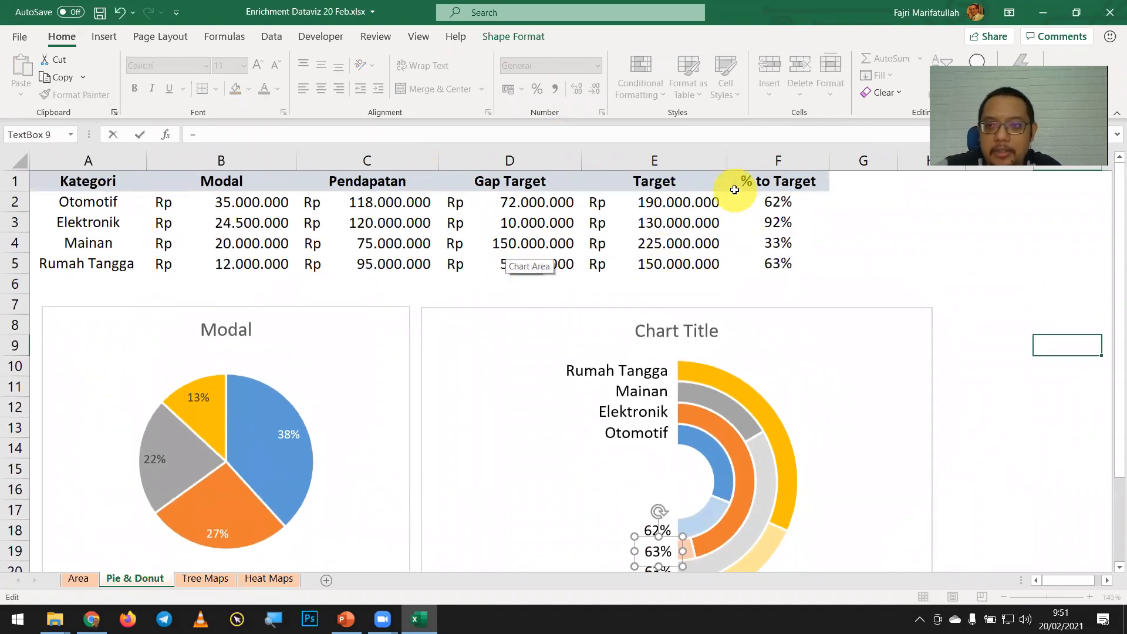
click(777, 243)
key(Return)
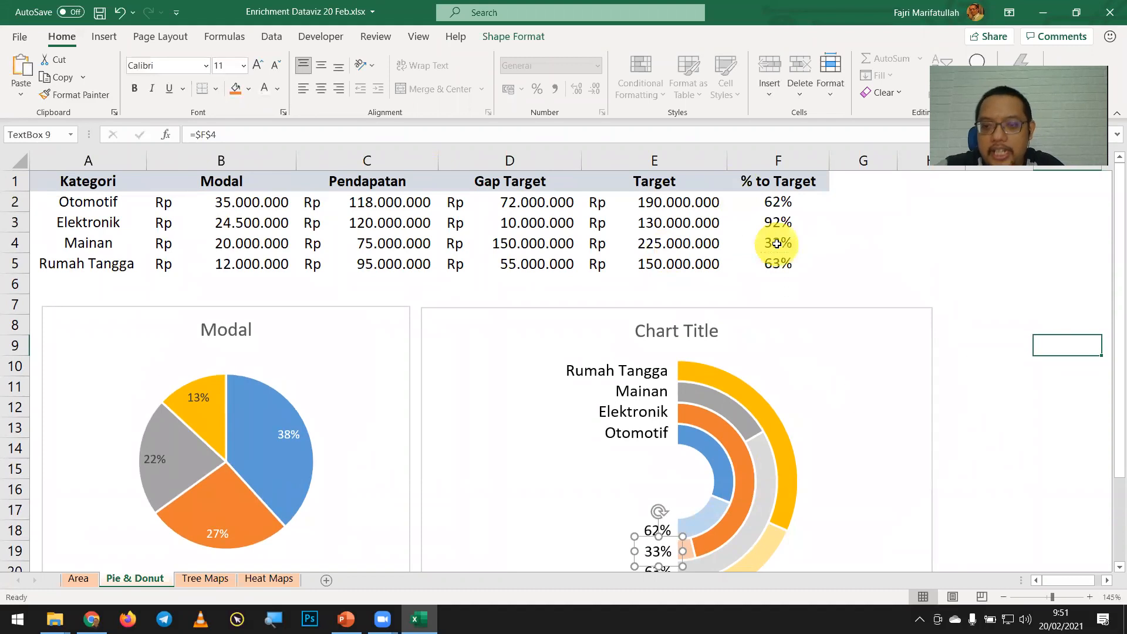
Link the text box at the end of the Mainan ring to Mainan's % to Target with =$F$4
scroll(675, 411, down, 1)
click(652, 511)
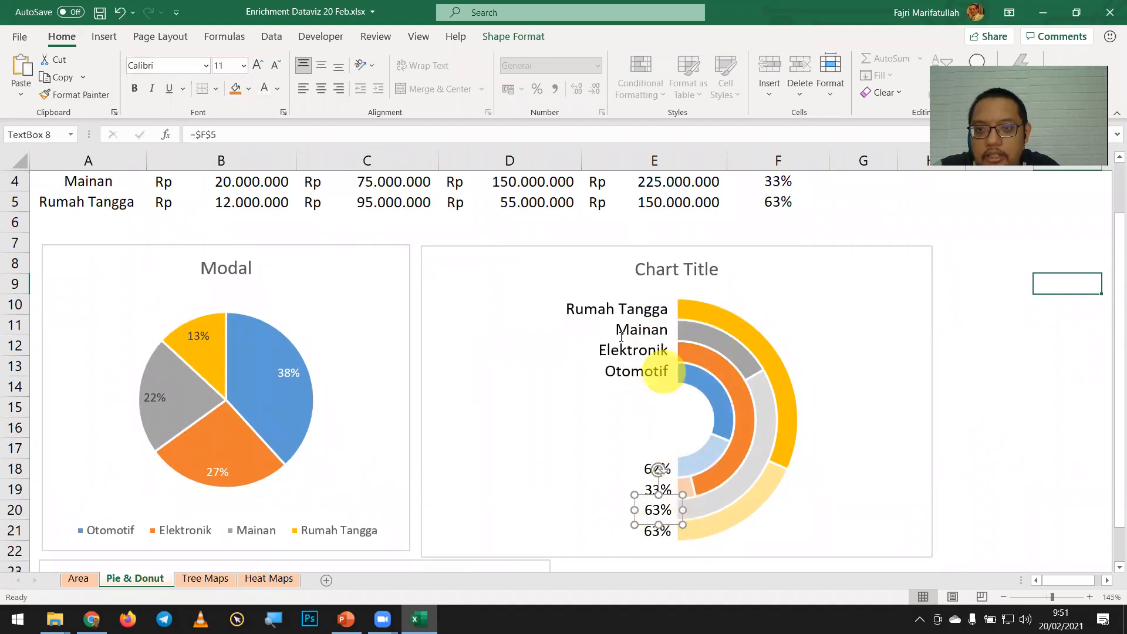
scroll(621, 336, up, 1)
scroll(763, 359, down, 1)
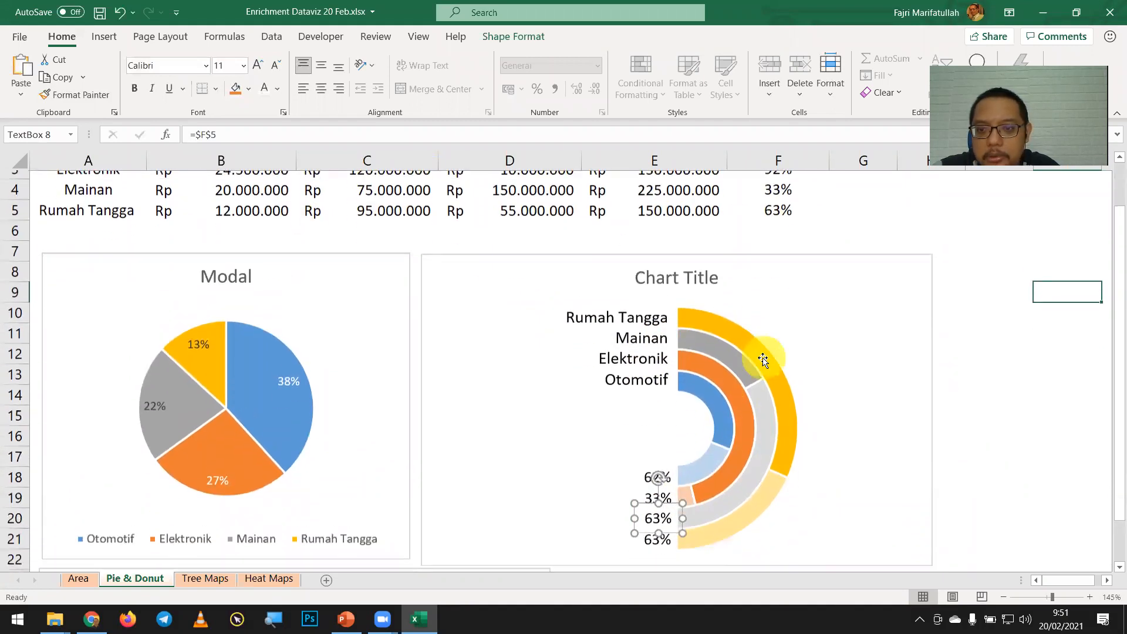
click(603, 133)
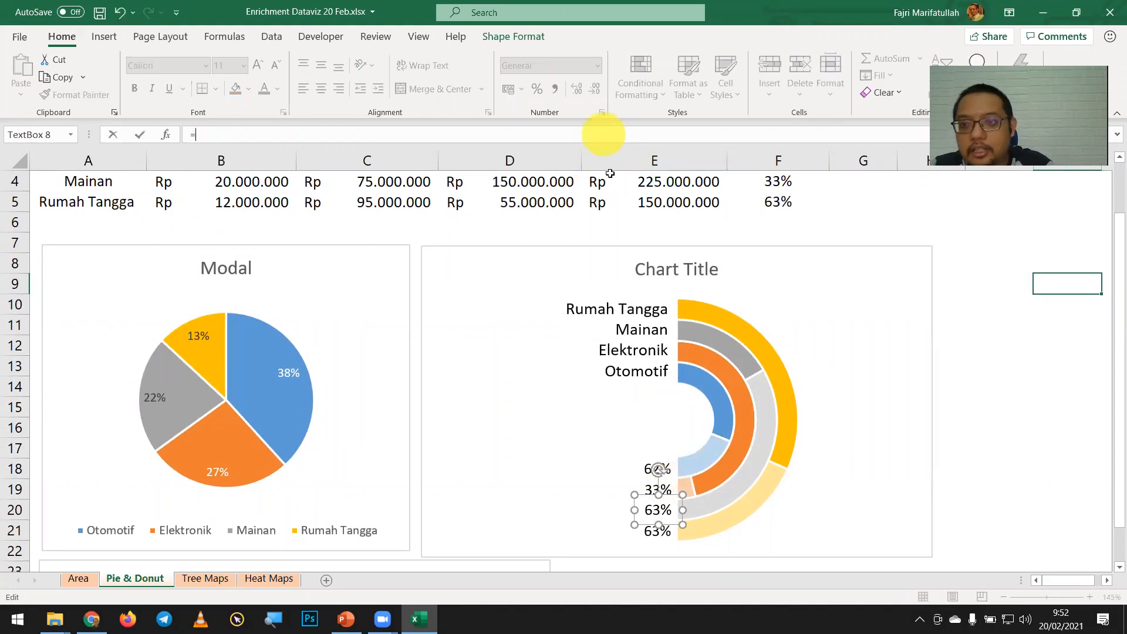
click(775, 180)
key(Return)
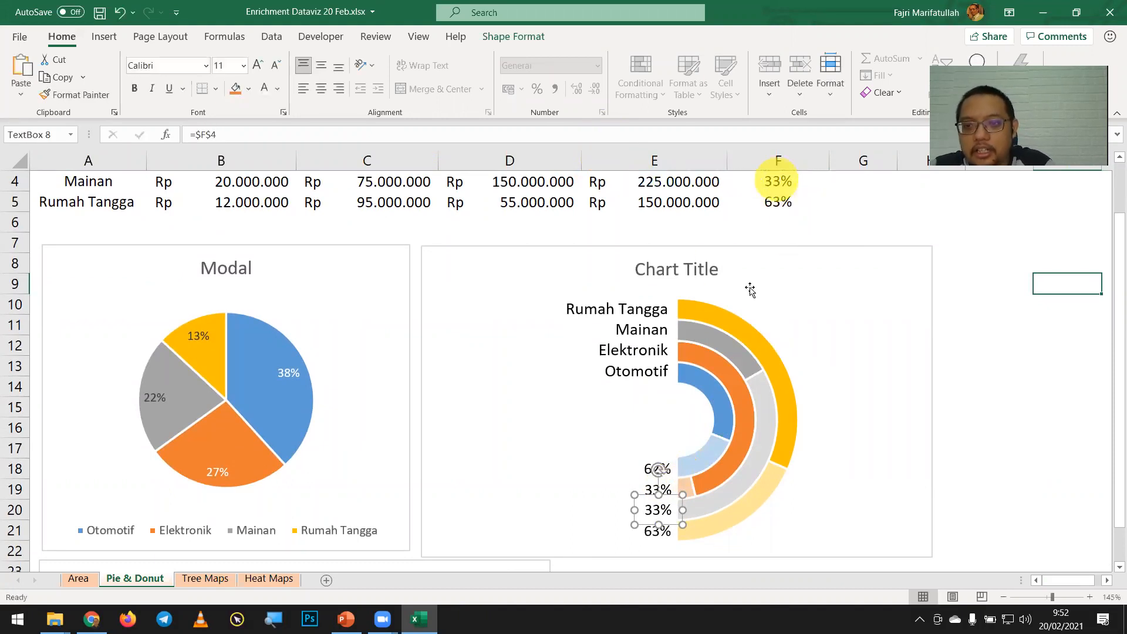
Relink the text box at the end of the Elektronik ring to Elektronik's % to Target with =$F$3
click(650, 489)
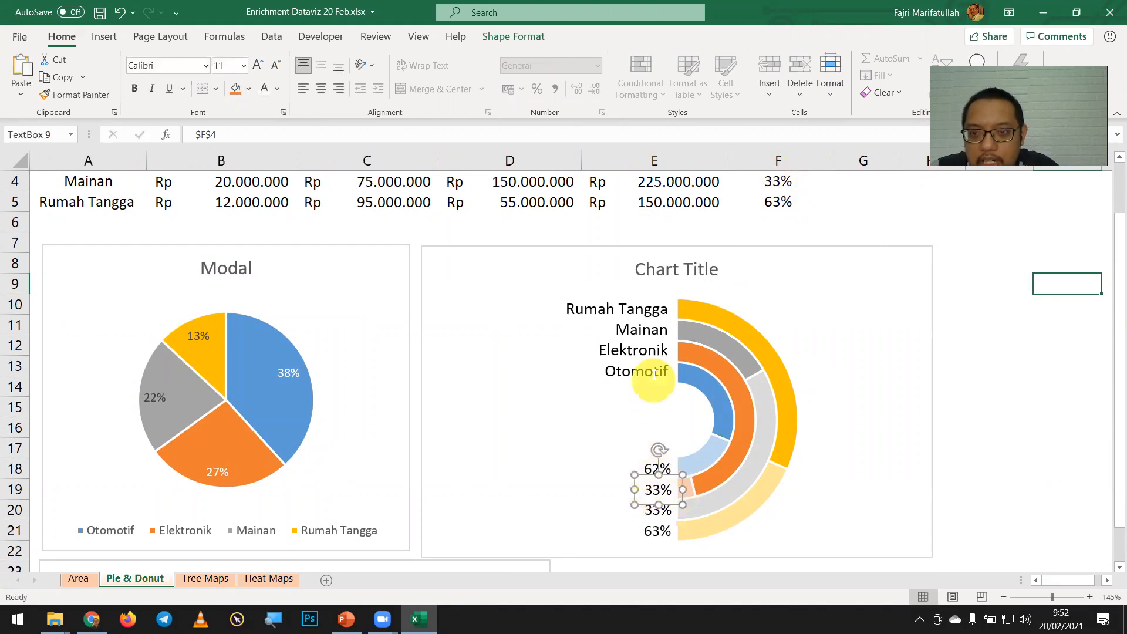
click(657, 137)
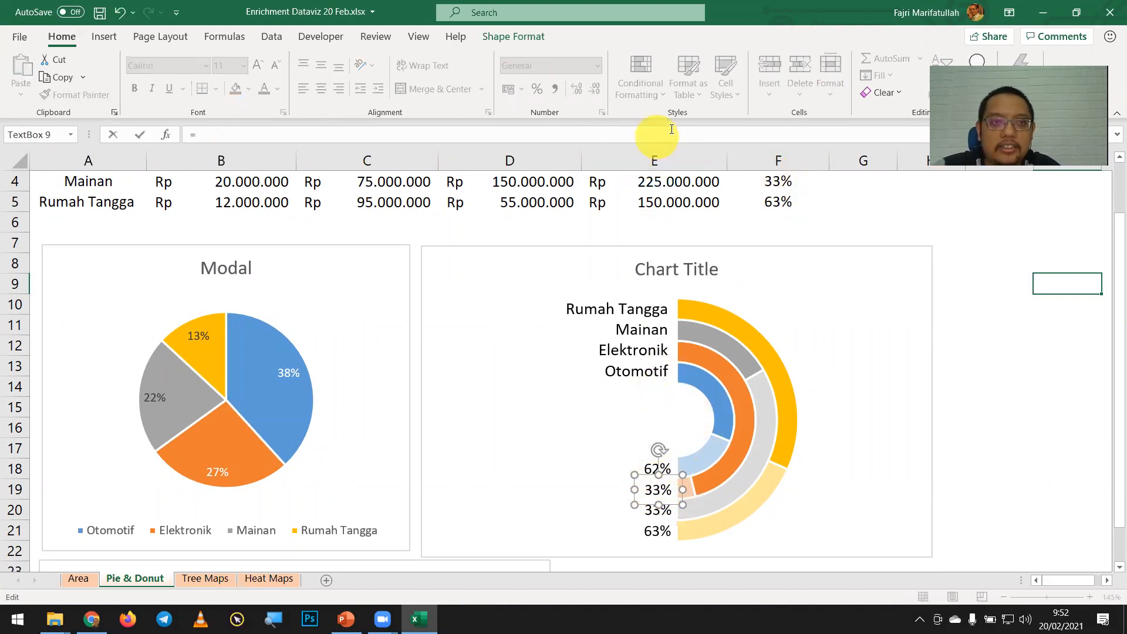
scroll(816, 213, up, 1)
click(785, 223)
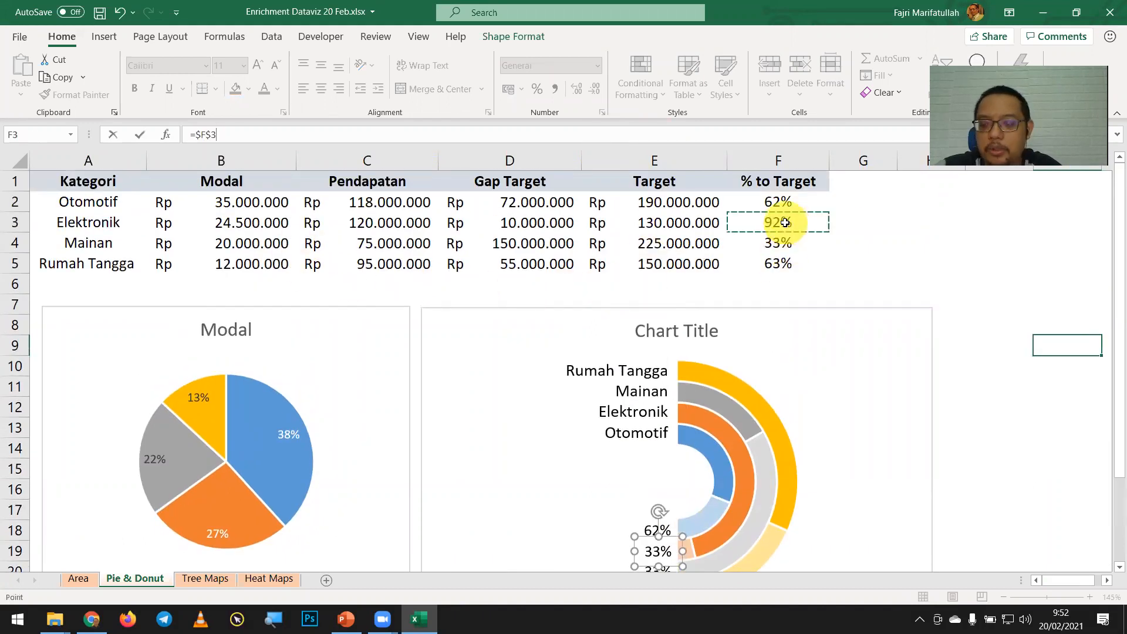
key(Return)
scroll(819, 322, down, 1)
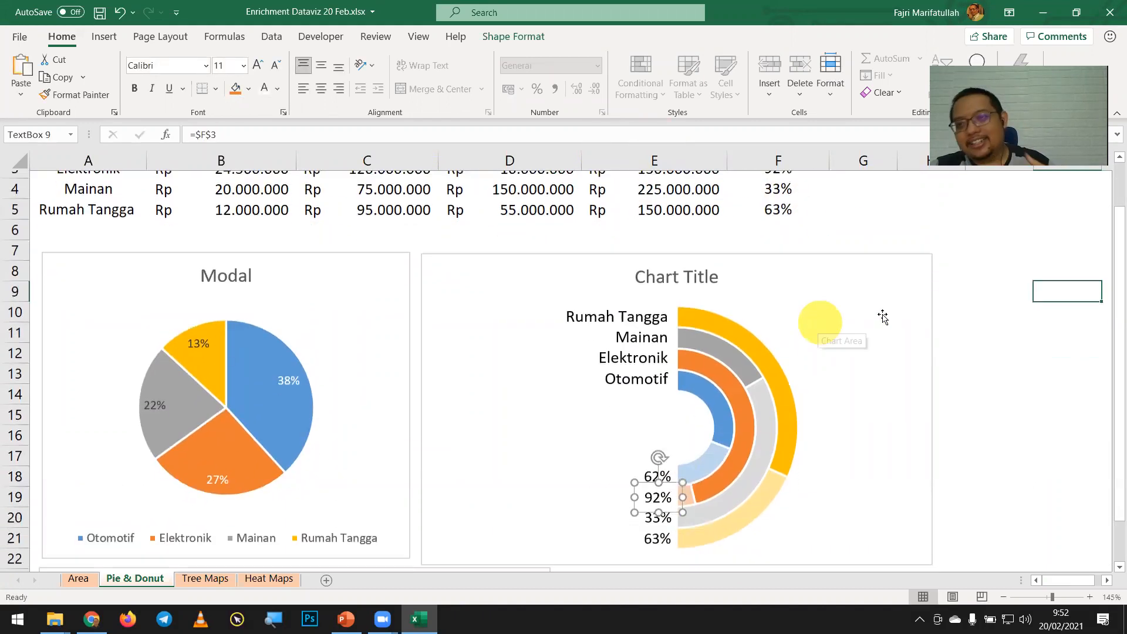
Set Mainan's Target in E4 to 300000000
click(1008, 331)
drag(1110, 344, 1111, 321)
click(697, 214)
text(3)
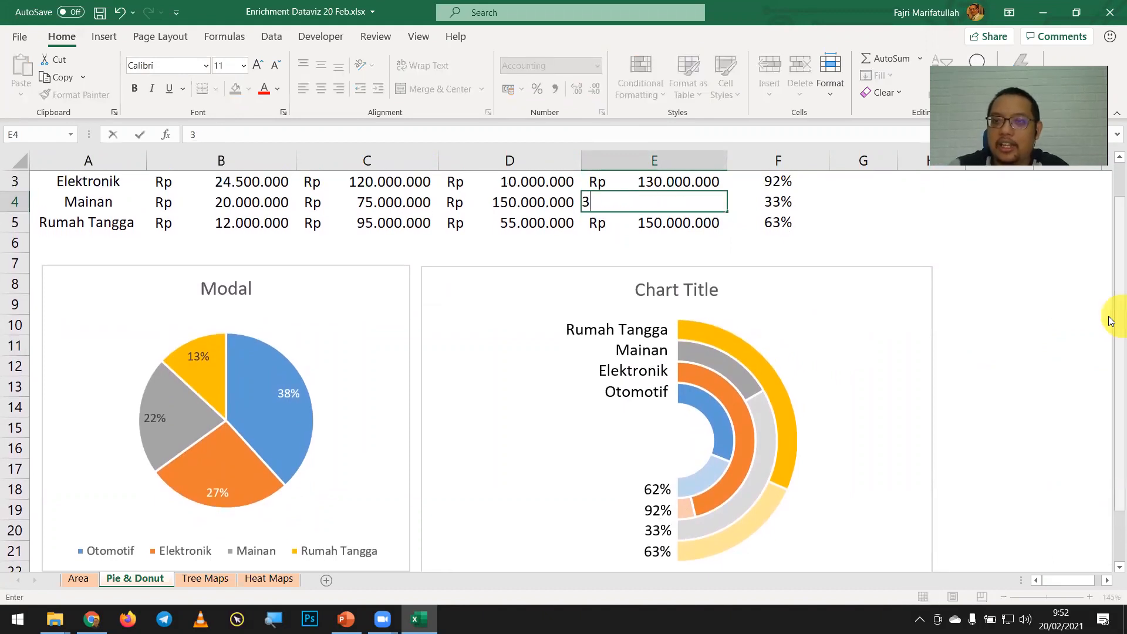
text(00000000)
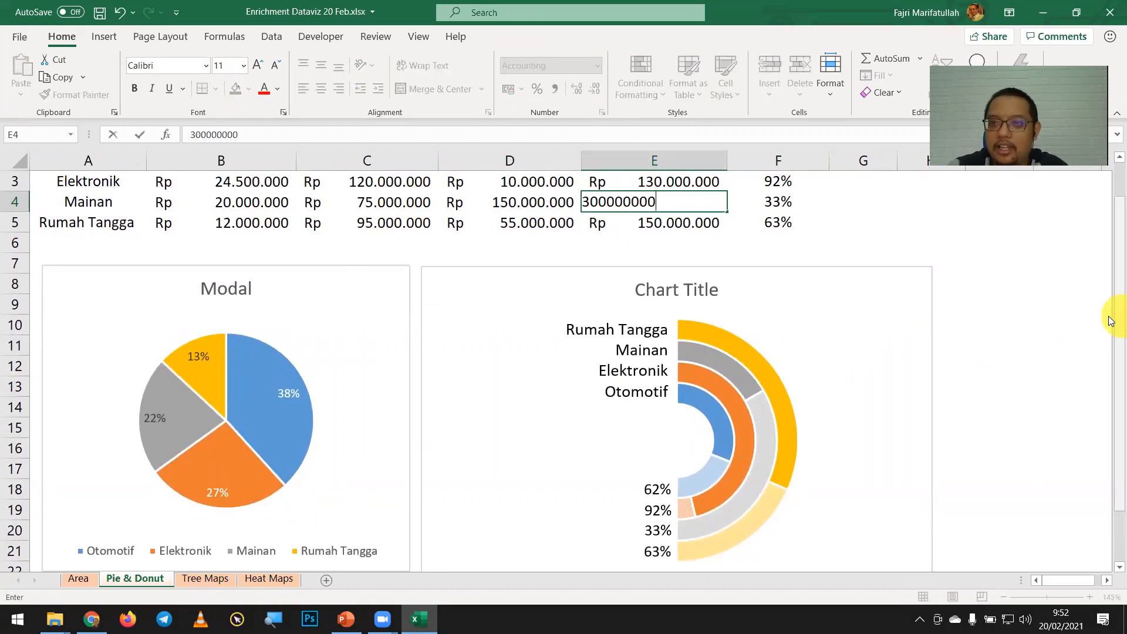
key(Return)
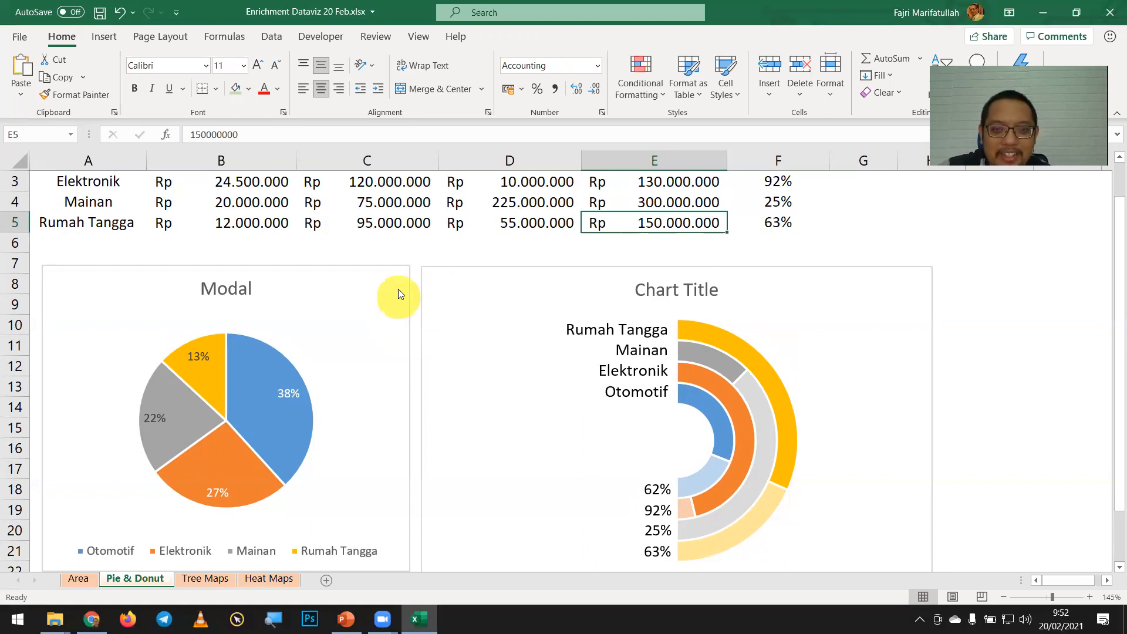
Insert an empty text box on the sheet in the blank area beside the doughnut chart
click(338, 165)
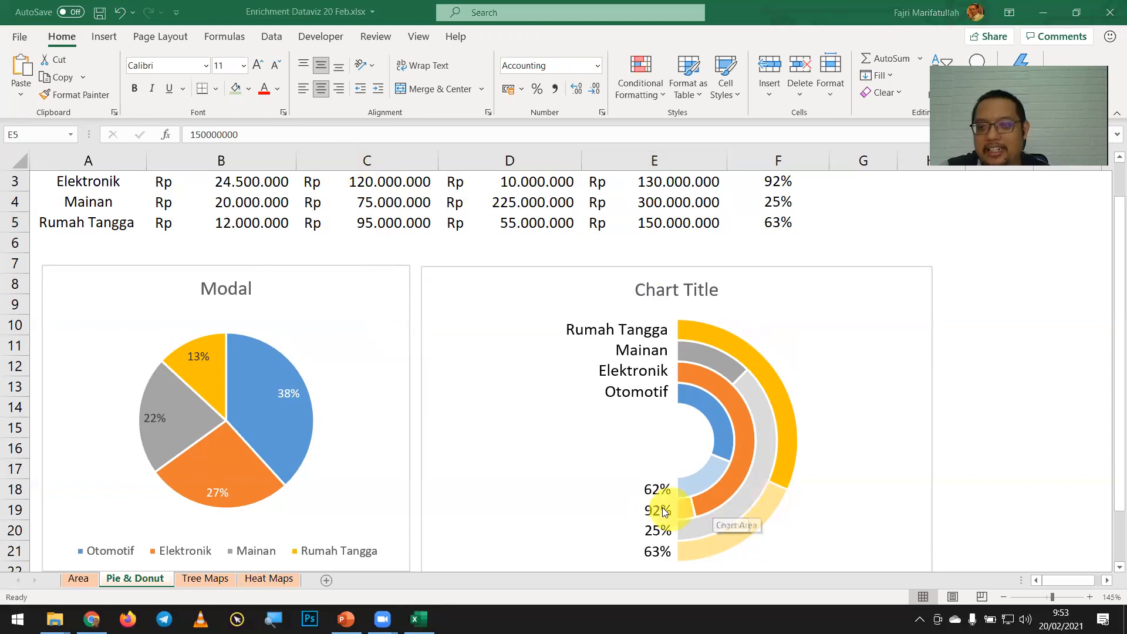
click(1005, 388)
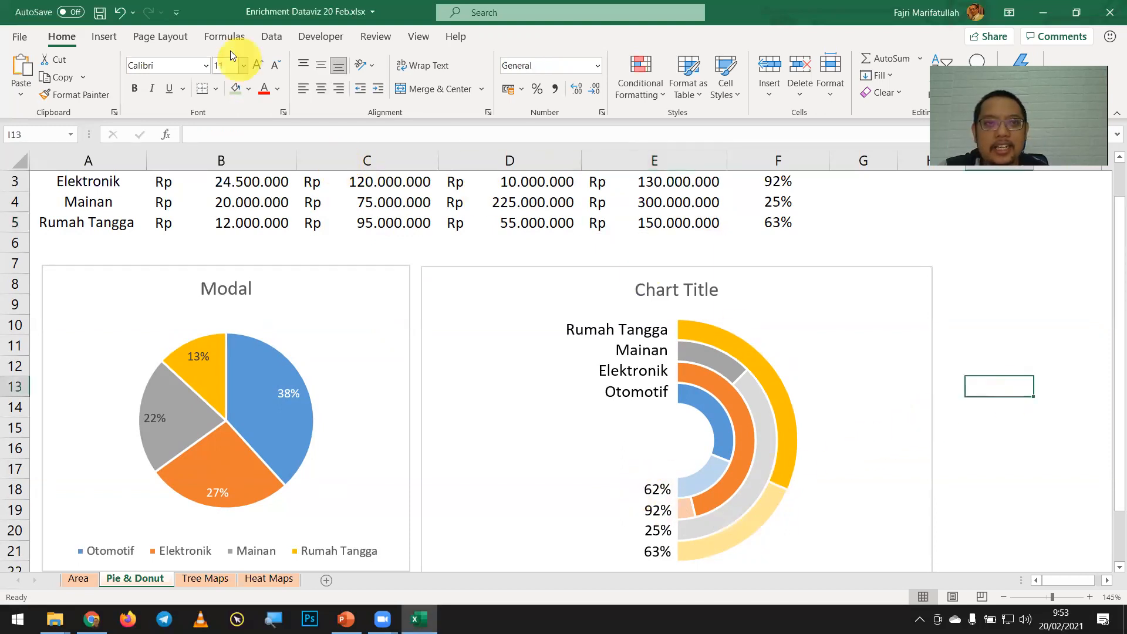
click(102, 39)
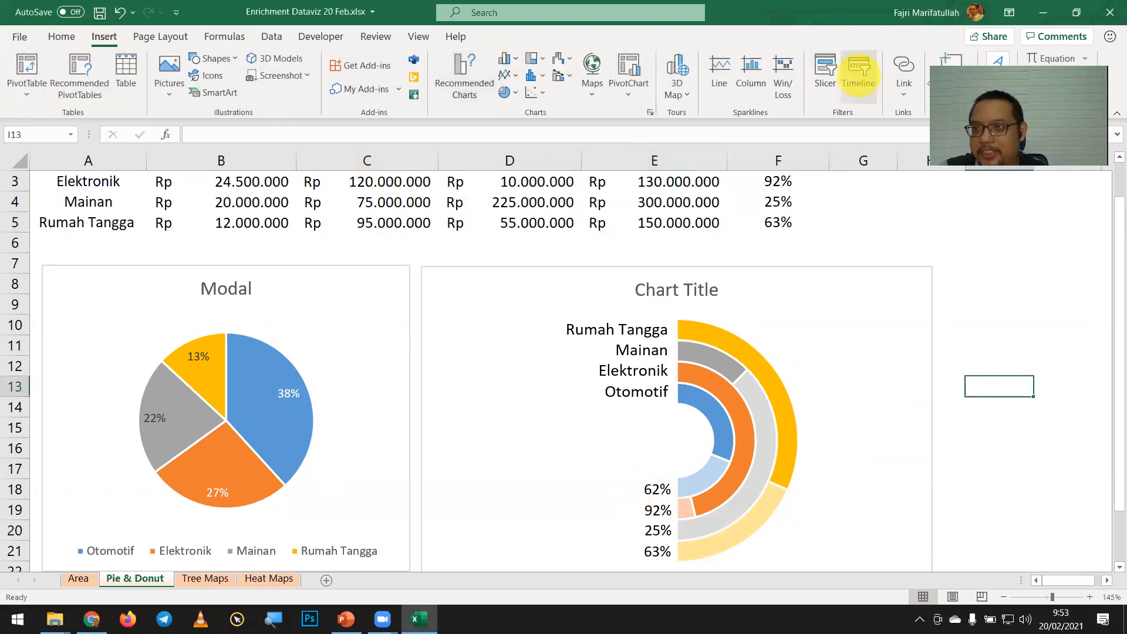
click(999, 100)
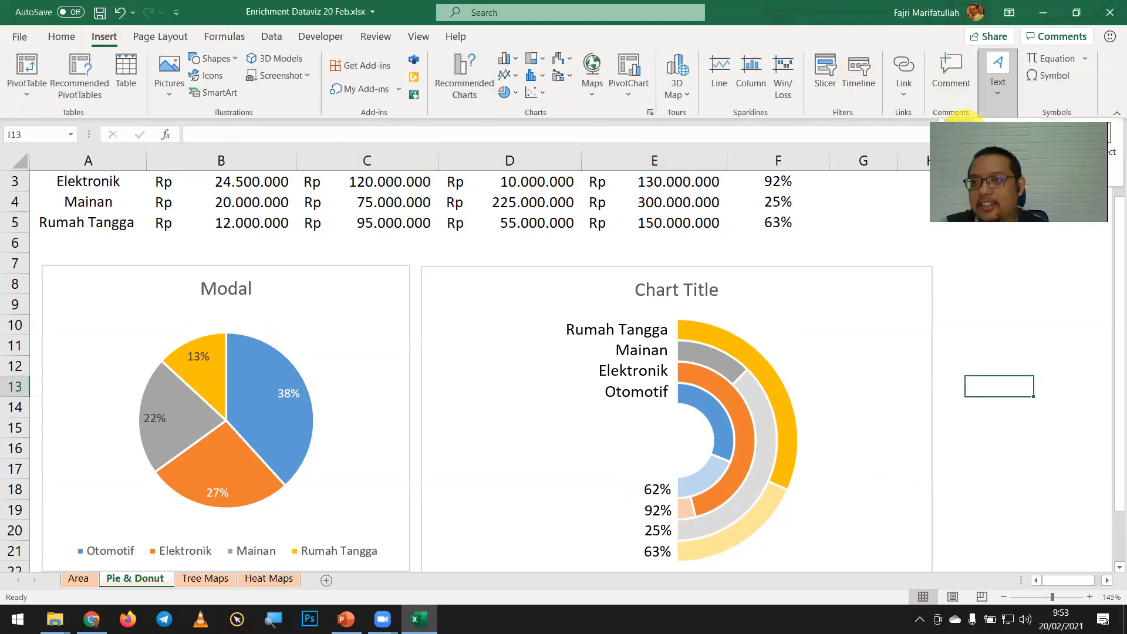
click(961, 345)
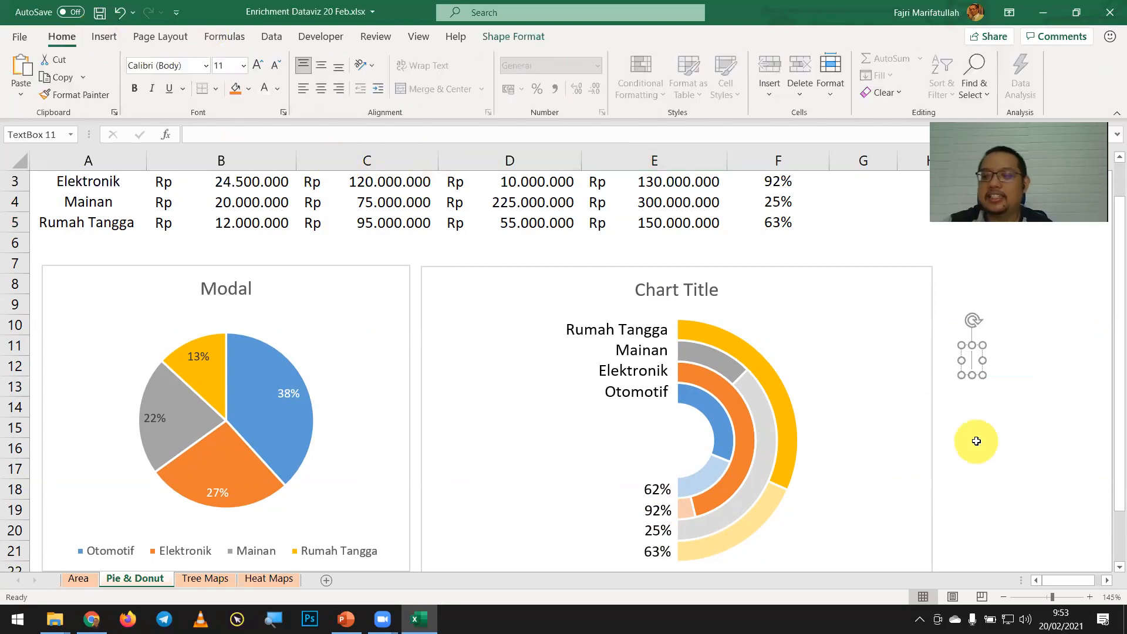
Link the new text box beside the doughnut chart to Rumah Tangga's % to Target with =$F$5
click(246, 132)
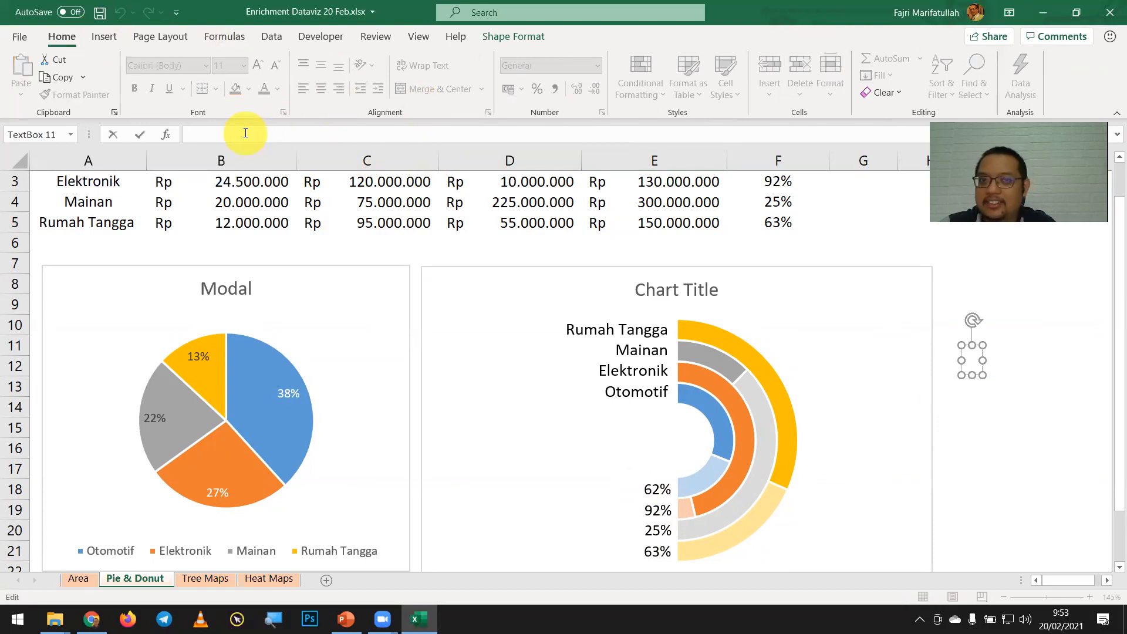
text(=)
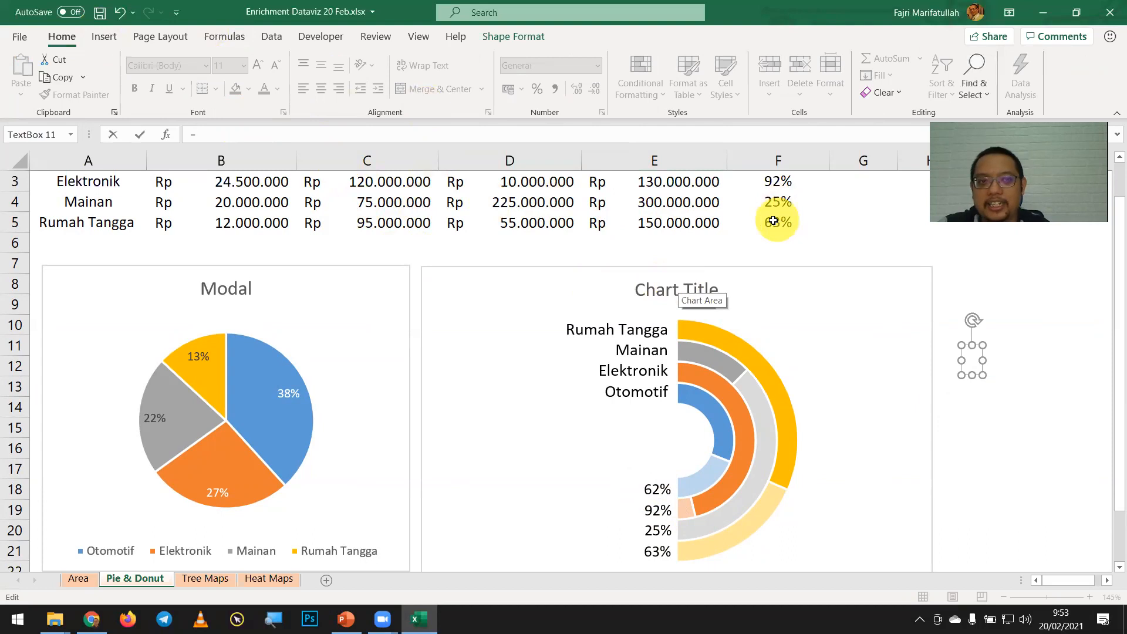
scroll(704, 221, up, 1)
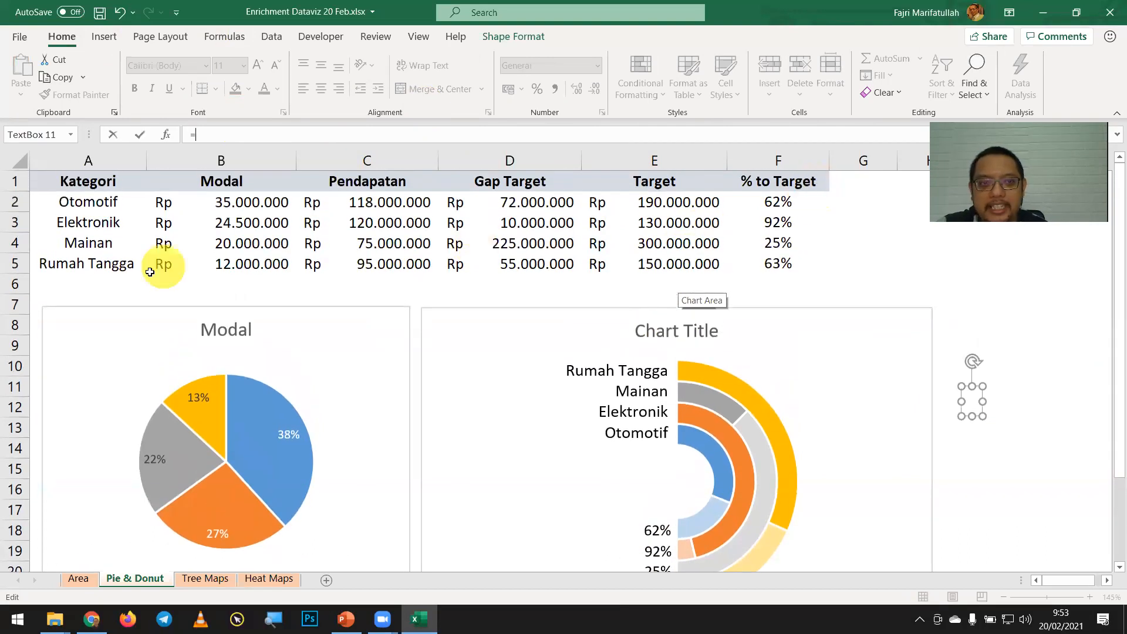
click(782, 263)
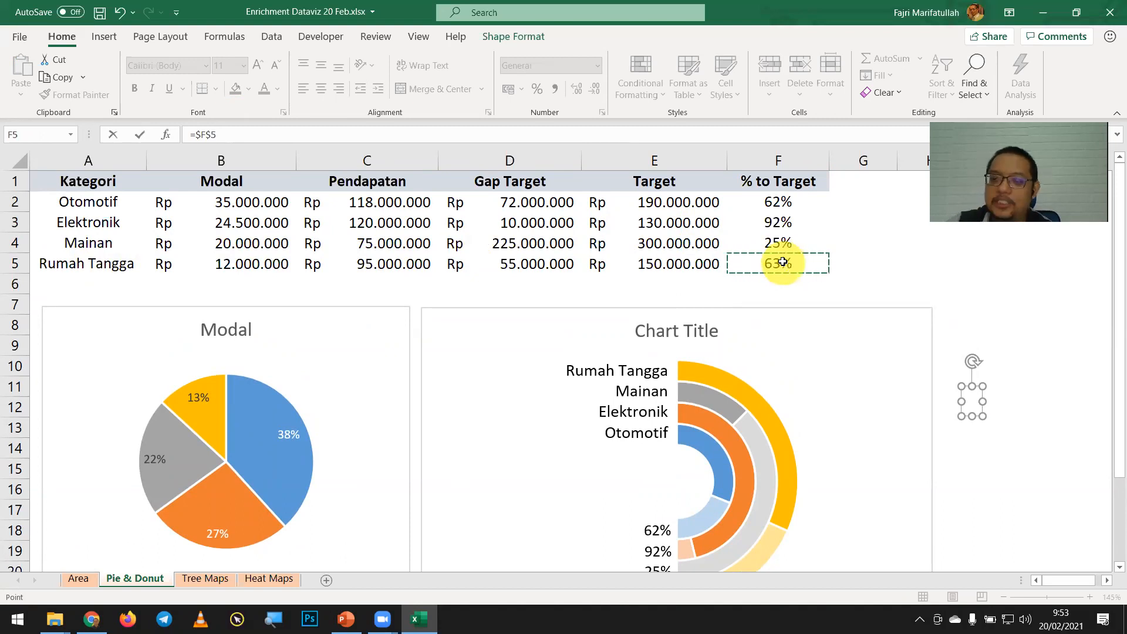
key(Return)
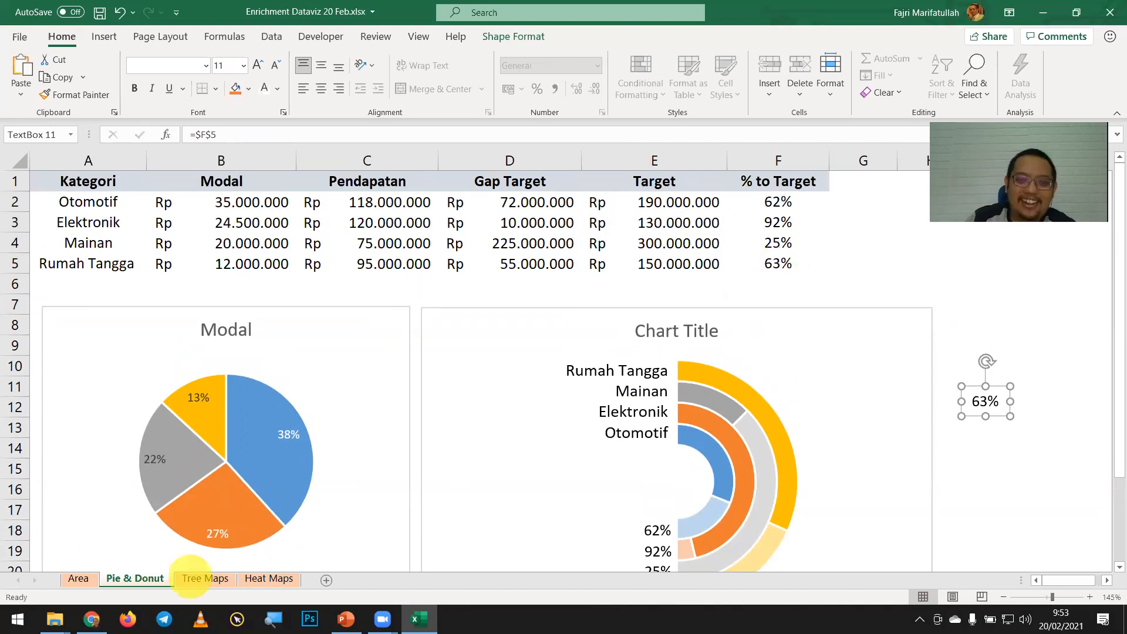
Switch to the Tree Maps sheet and examine the Genre and Rating columns of the film ticket sales table
click(202, 579)
click(496, 465)
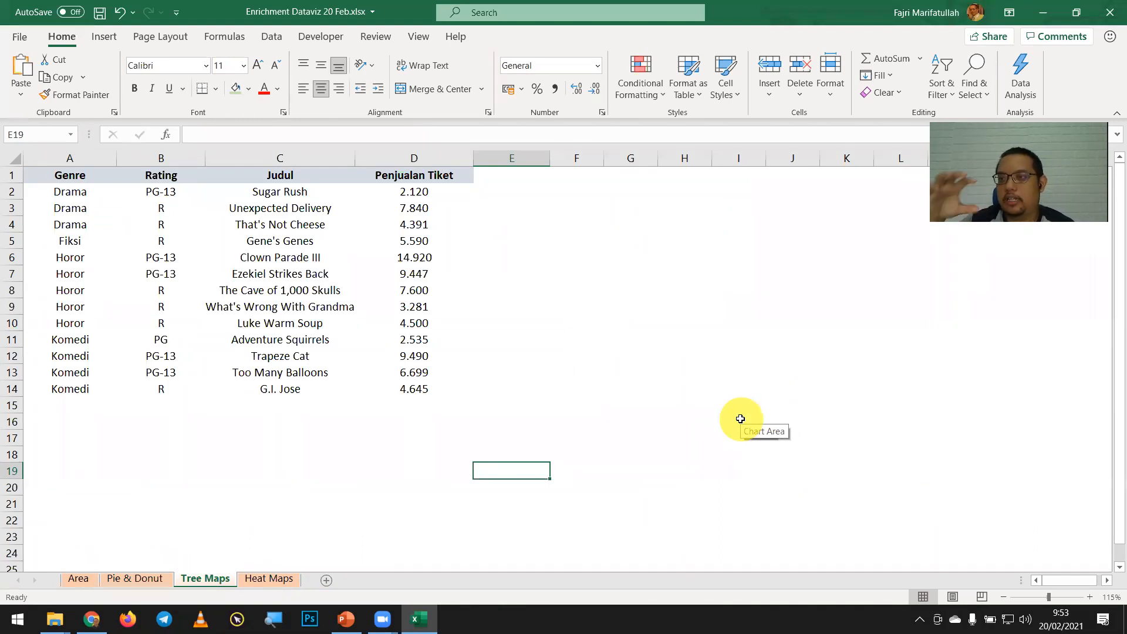
click(120, 581)
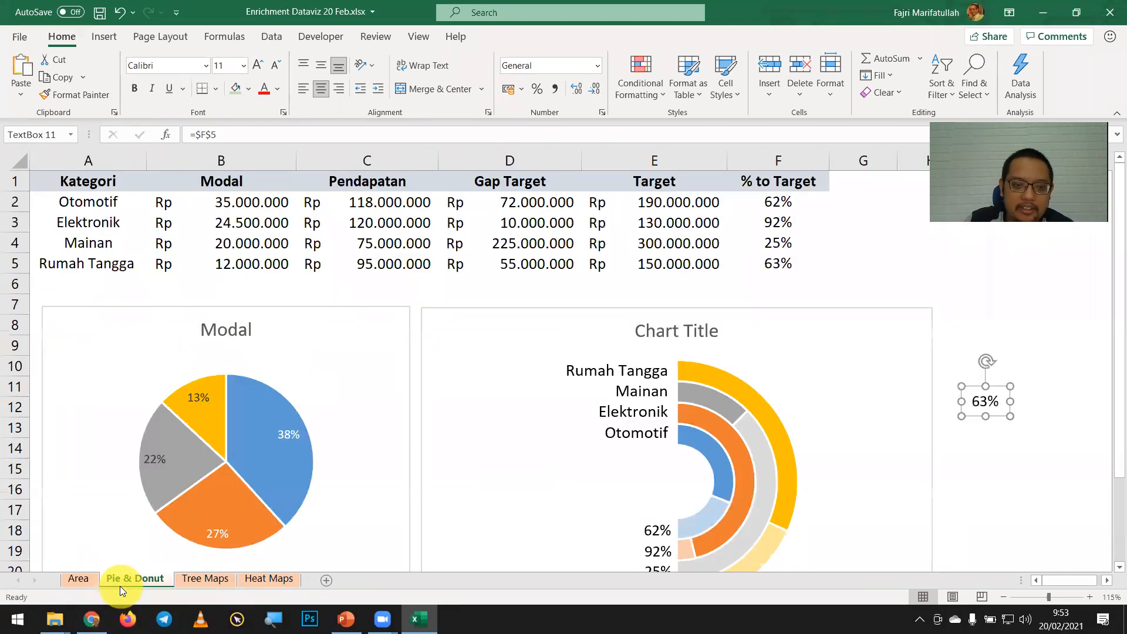
click(226, 579)
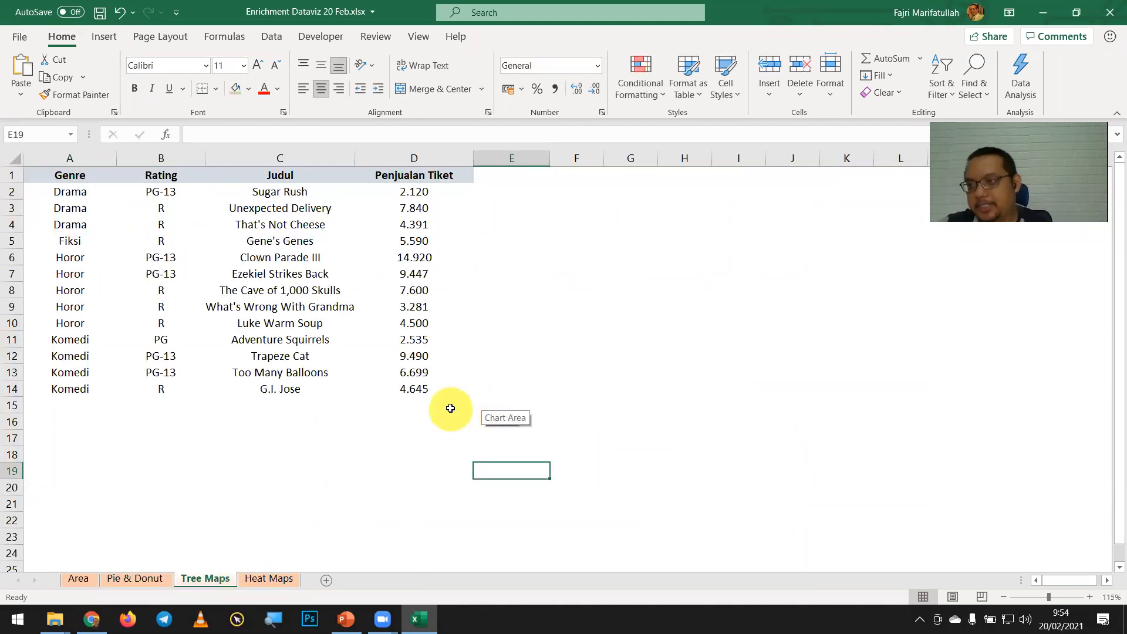
click(620, 257)
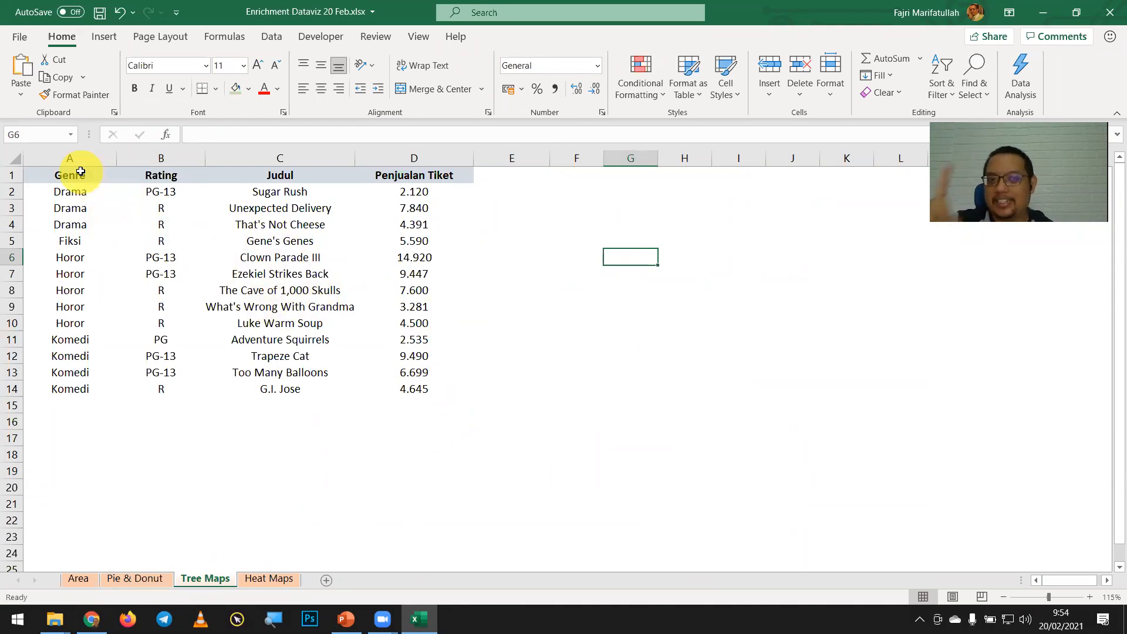
click(71, 210)
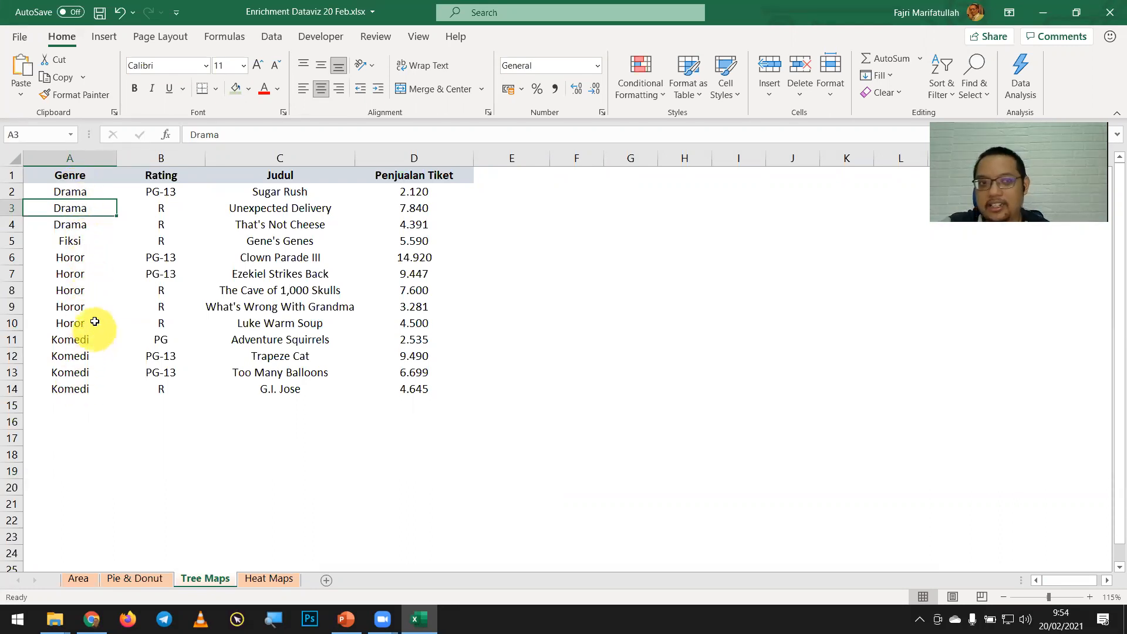
click(95, 188)
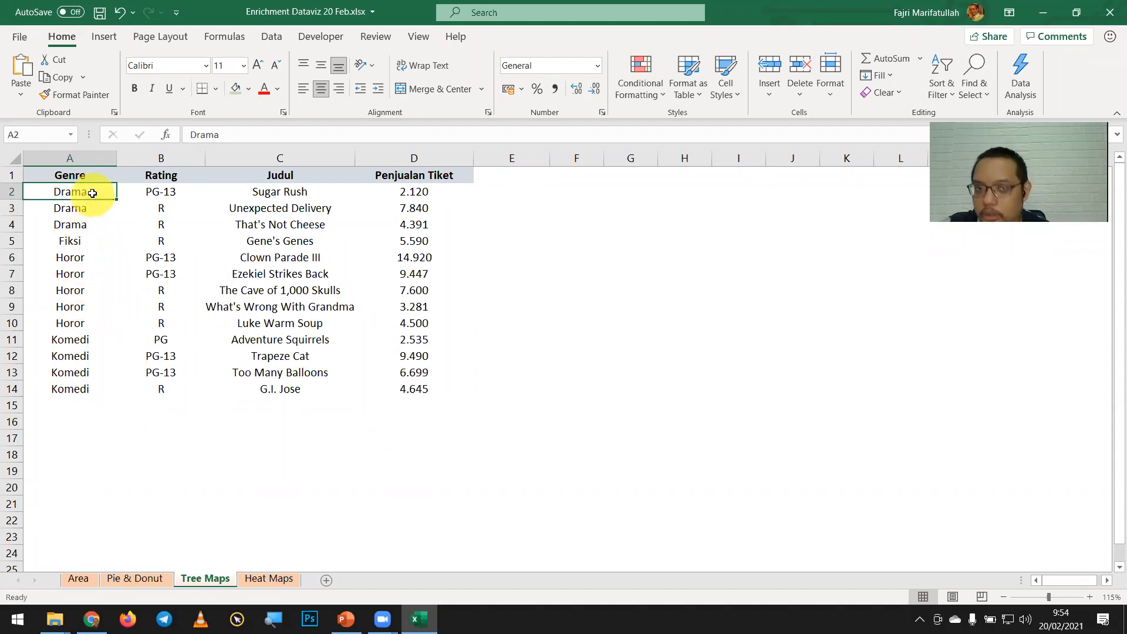
click(157, 242)
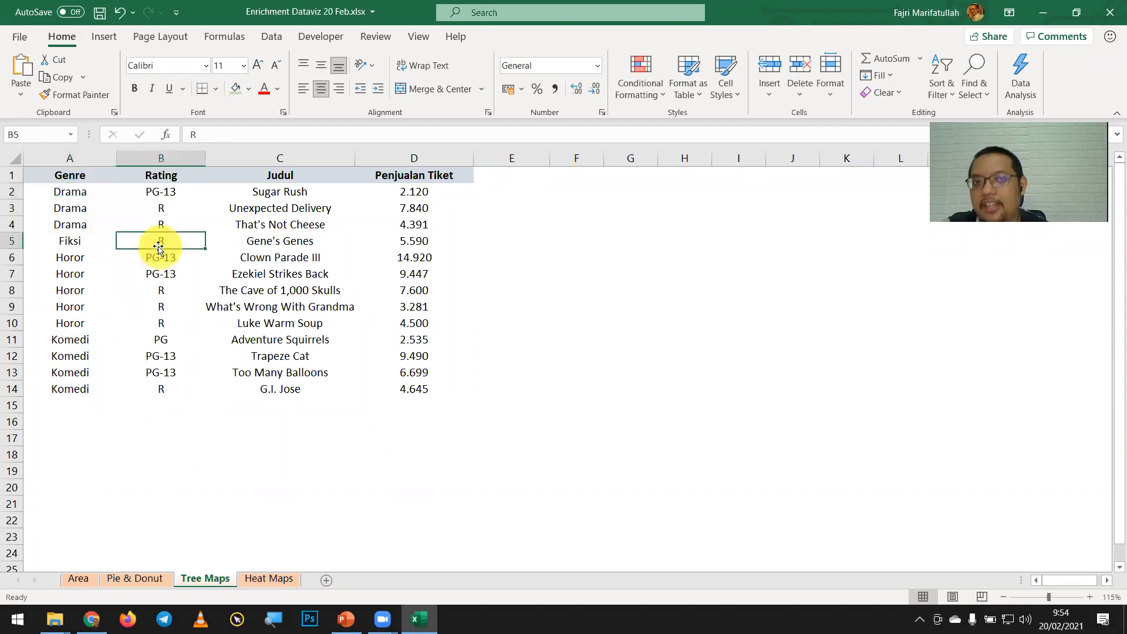
Insert a Treemap chart from the ticket sales table A1:D14 and move it into the empty area beside the data
drag(77, 176, 431, 401)
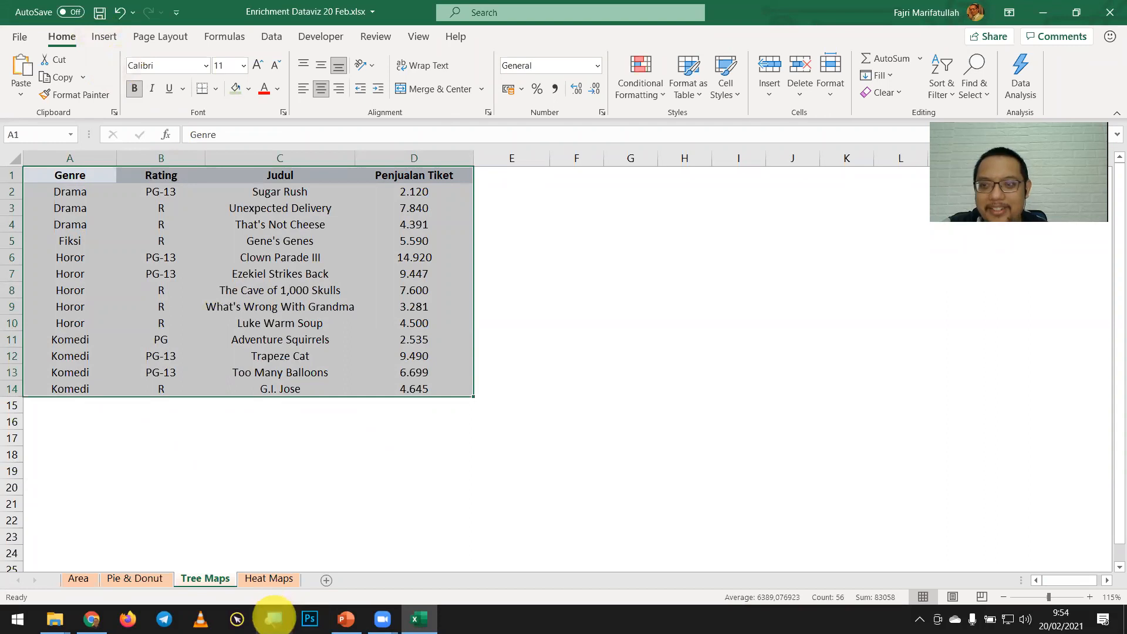
click(273, 618)
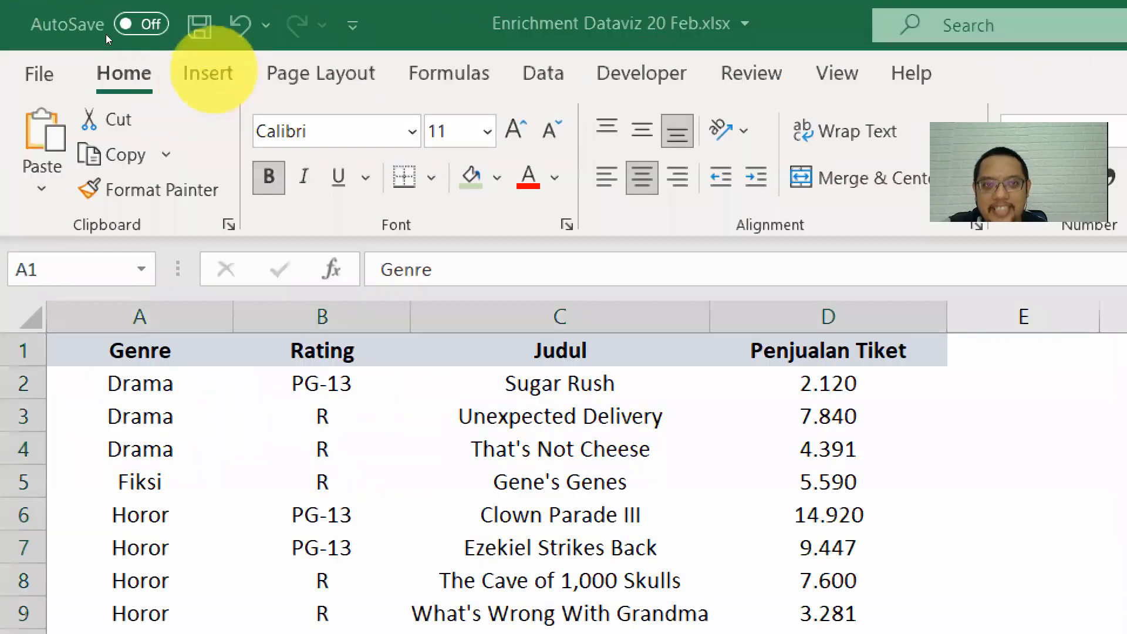
click(207, 73)
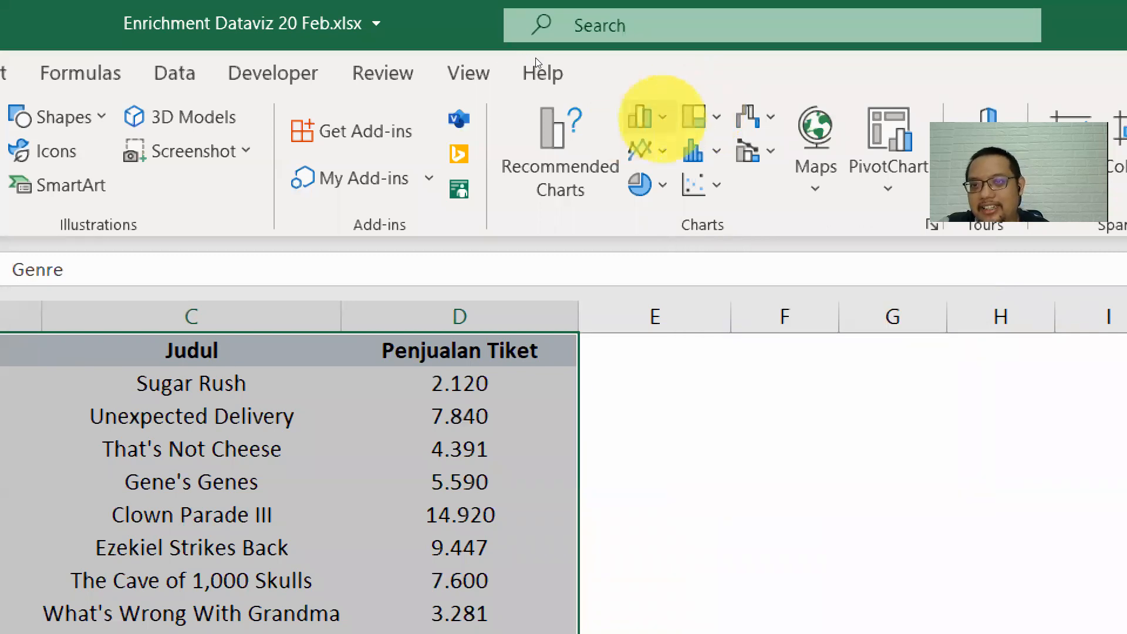
click(703, 116)
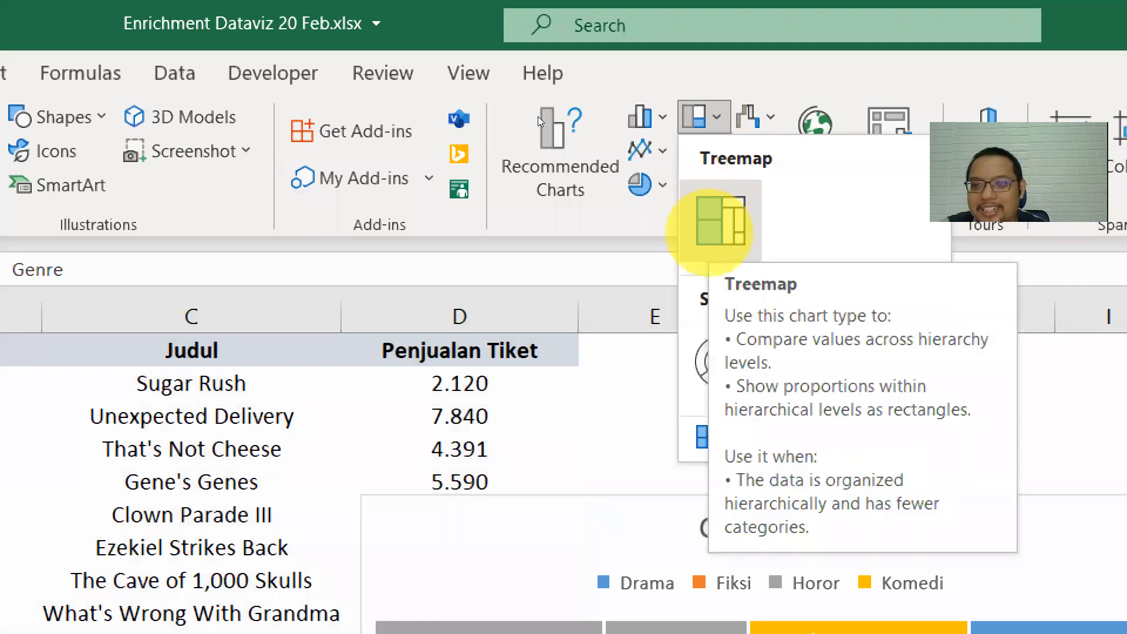
click(710, 228)
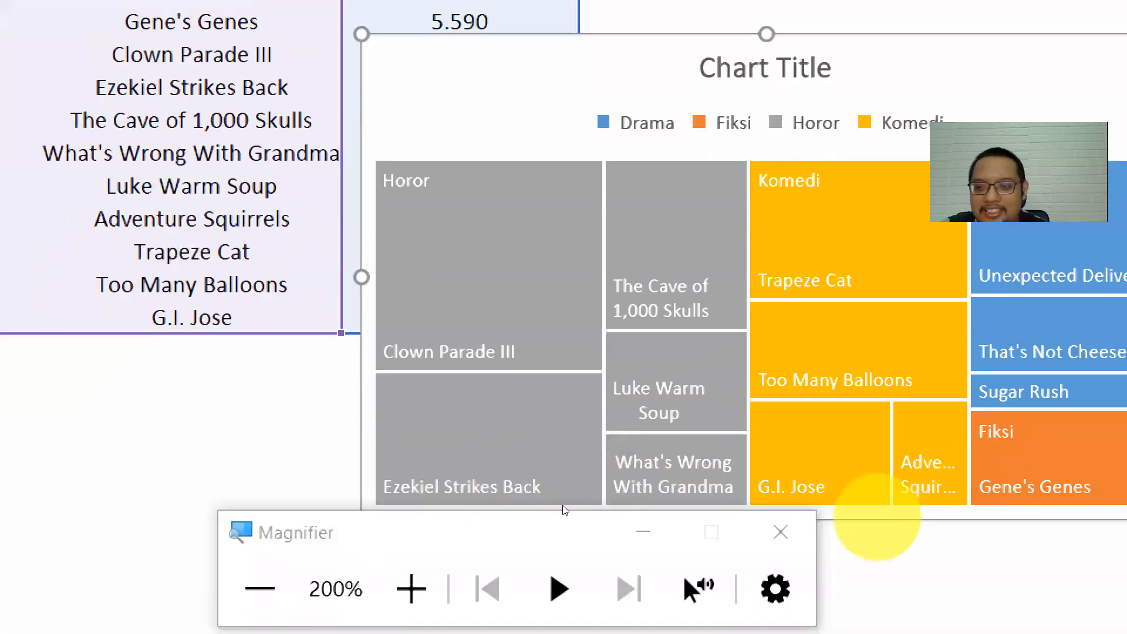
click(780, 531)
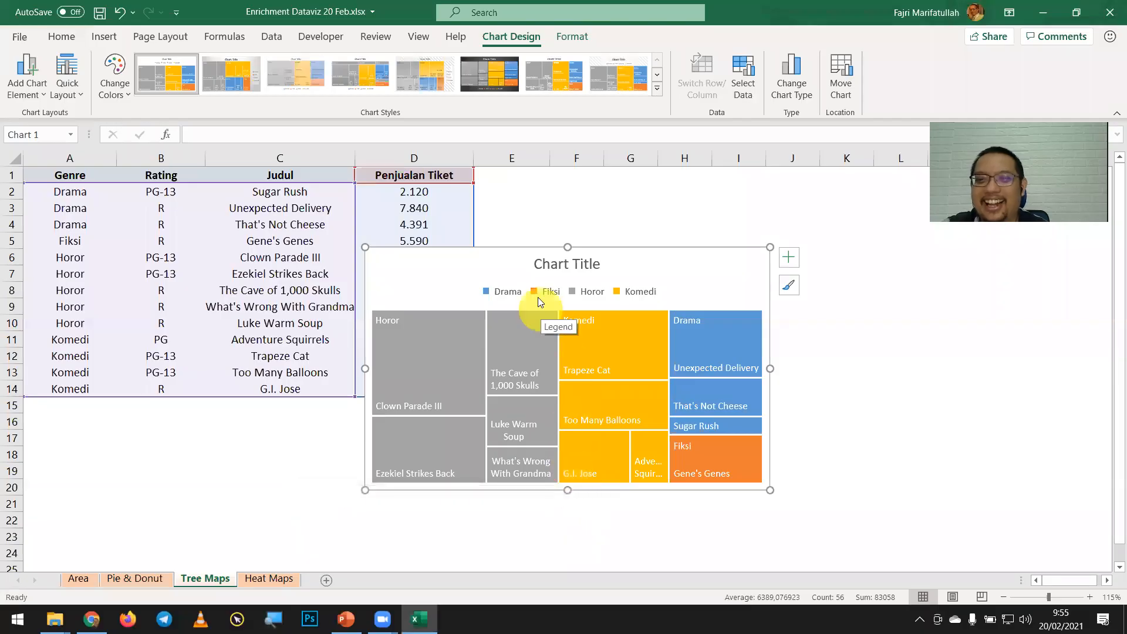
drag(624, 244, 715, 188)
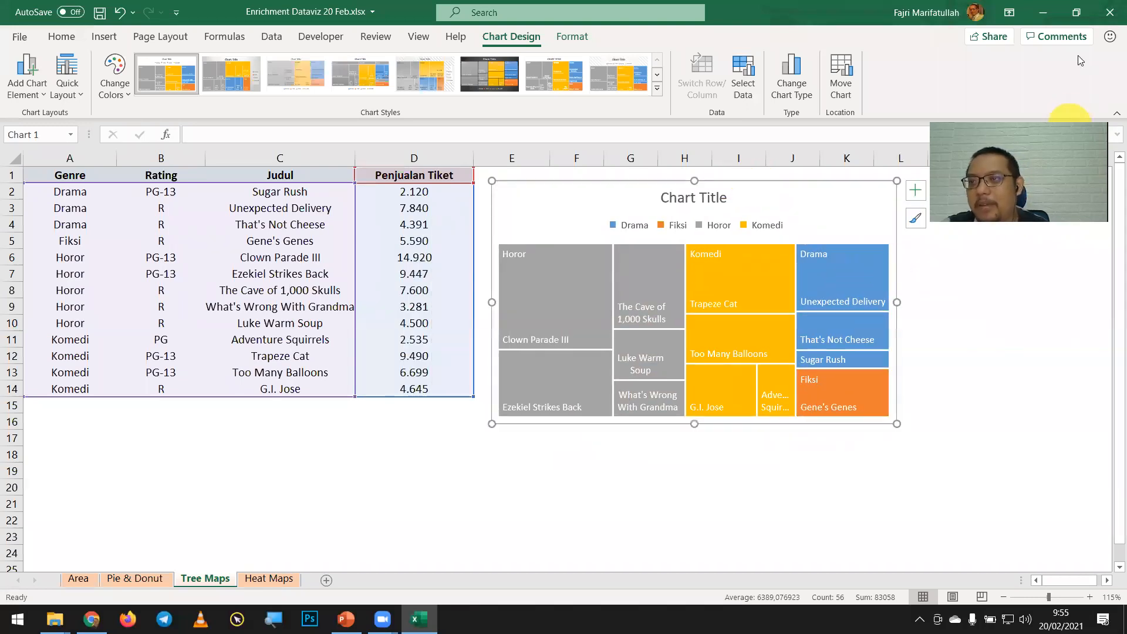
Enlarge the treemap chart so it spans roughly columns E to N and reaches down to about row 22
drag(897, 423, 954, 523)
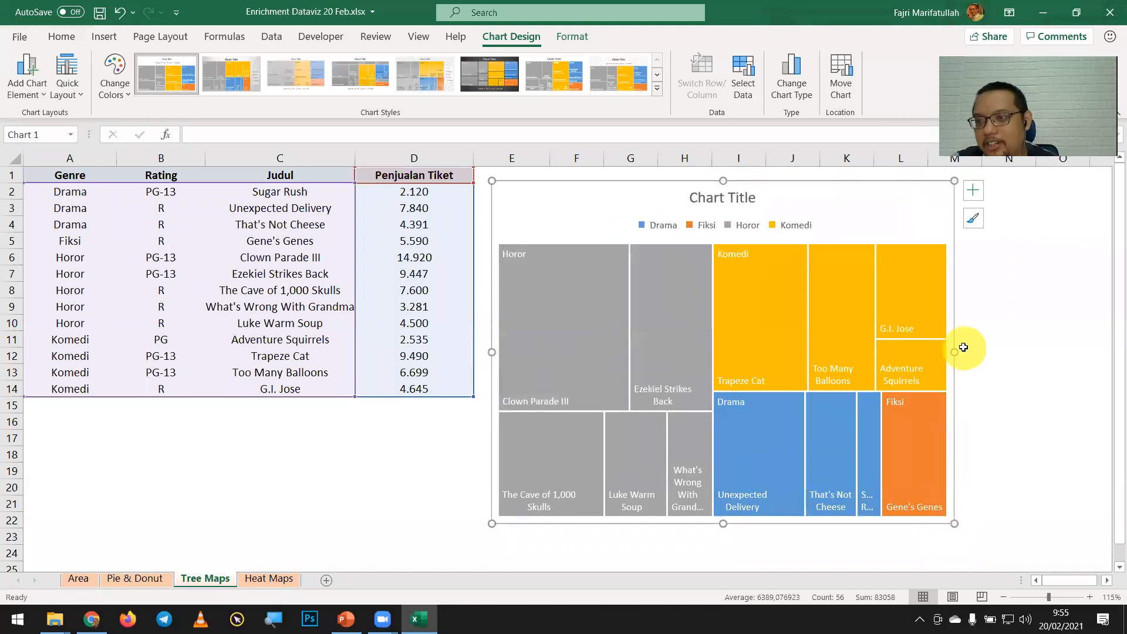
drag(957, 352, 1051, 351)
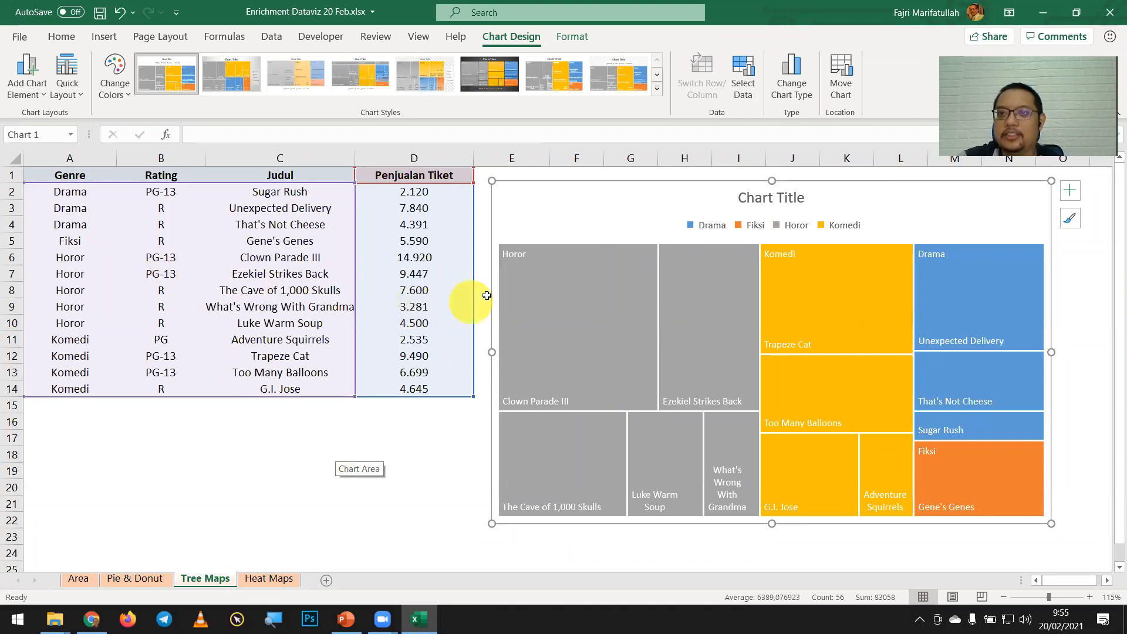
mouse_move(515, 265)
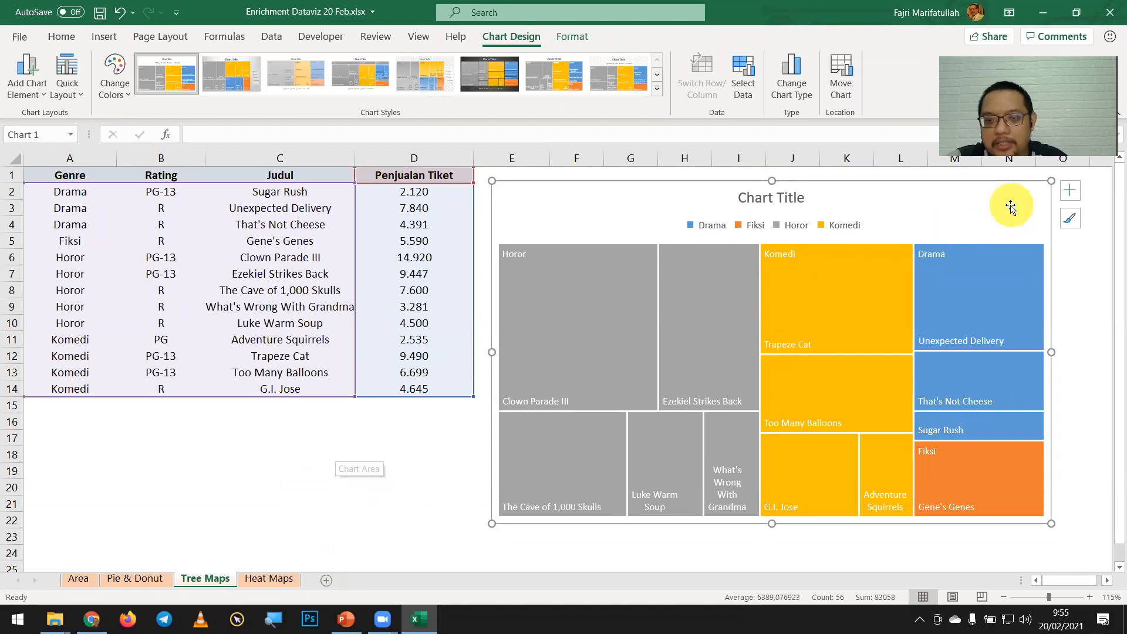
Switch to the PowerPoint presentation and add a blank slide after slide 2, the one with the doughnut chart
click(346, 619)
click(117, 346)
key(Return)
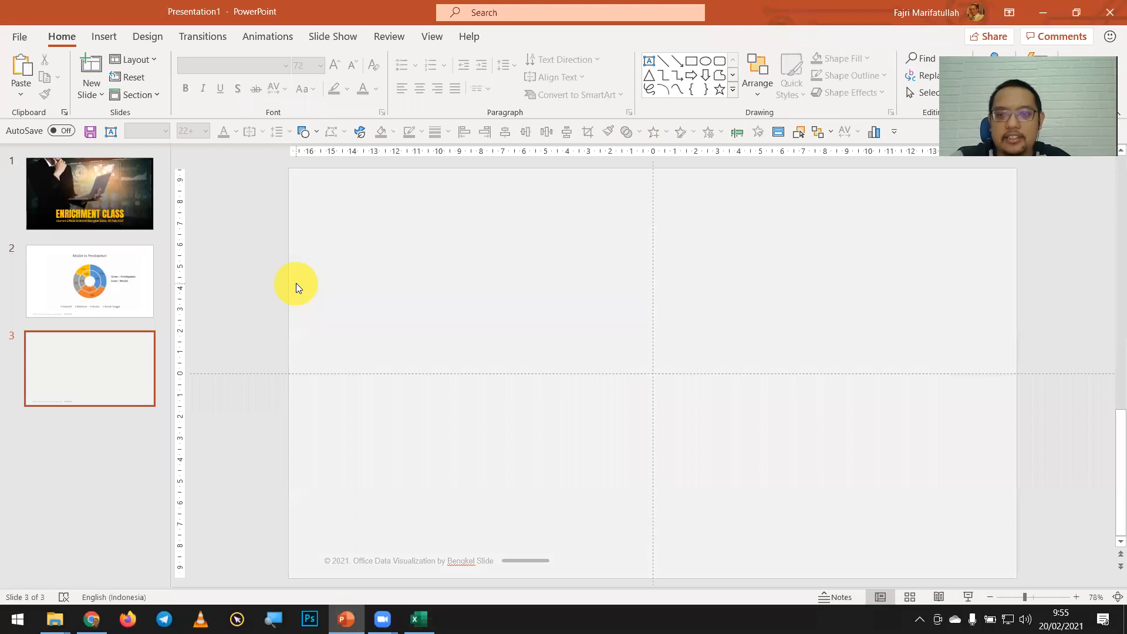
key(ctrl+v)
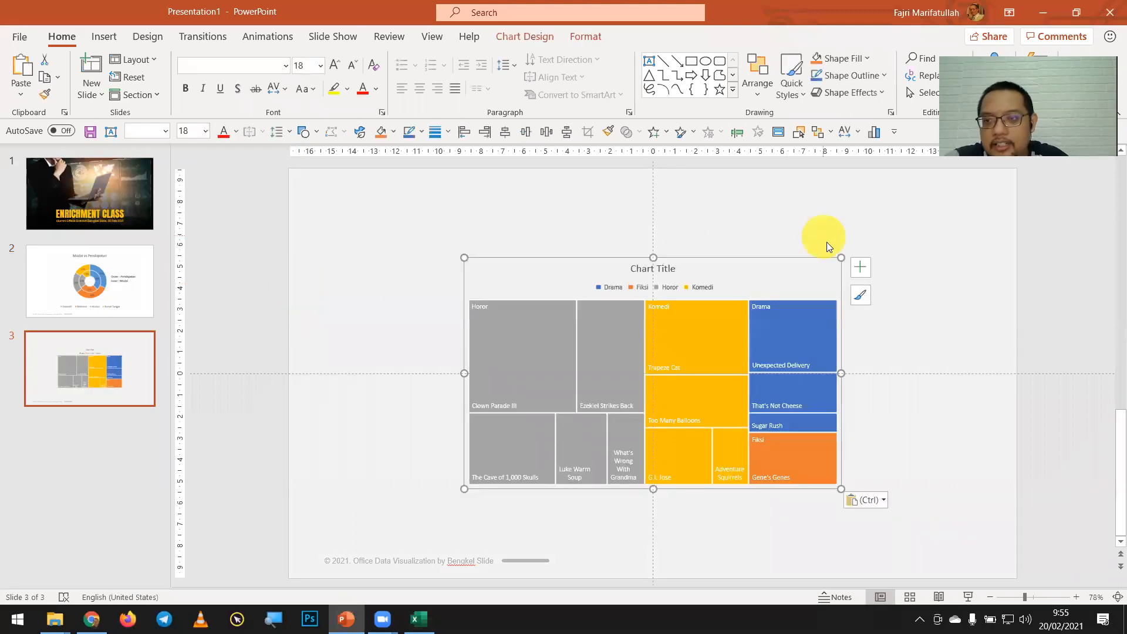
drag(841, 258, 888, 241)
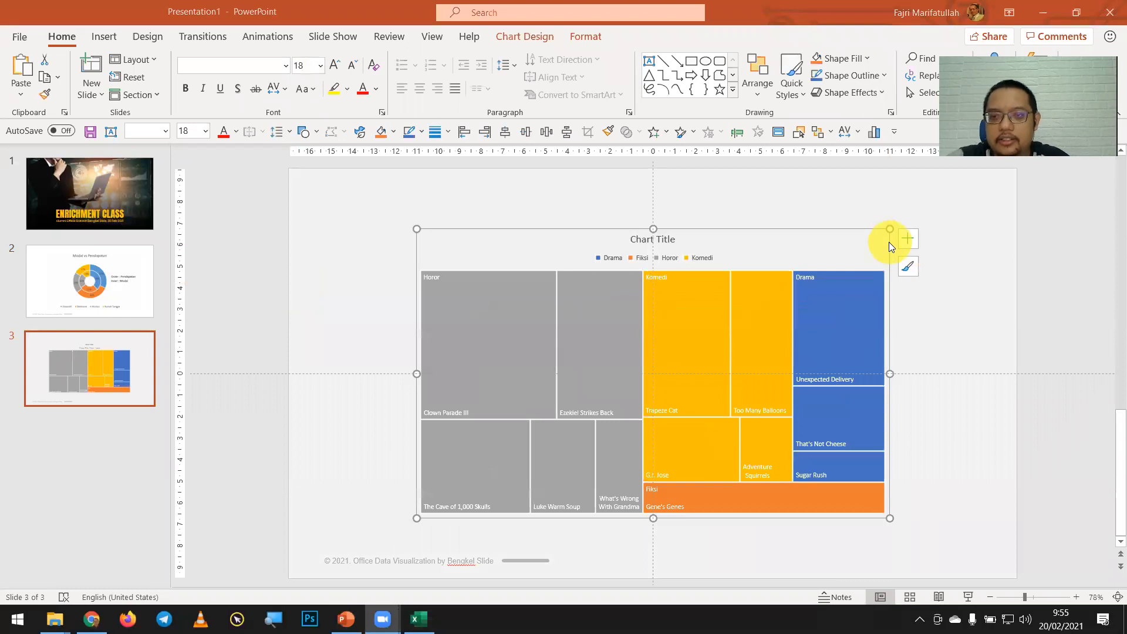
key(ctrl+z)
key(Delete)
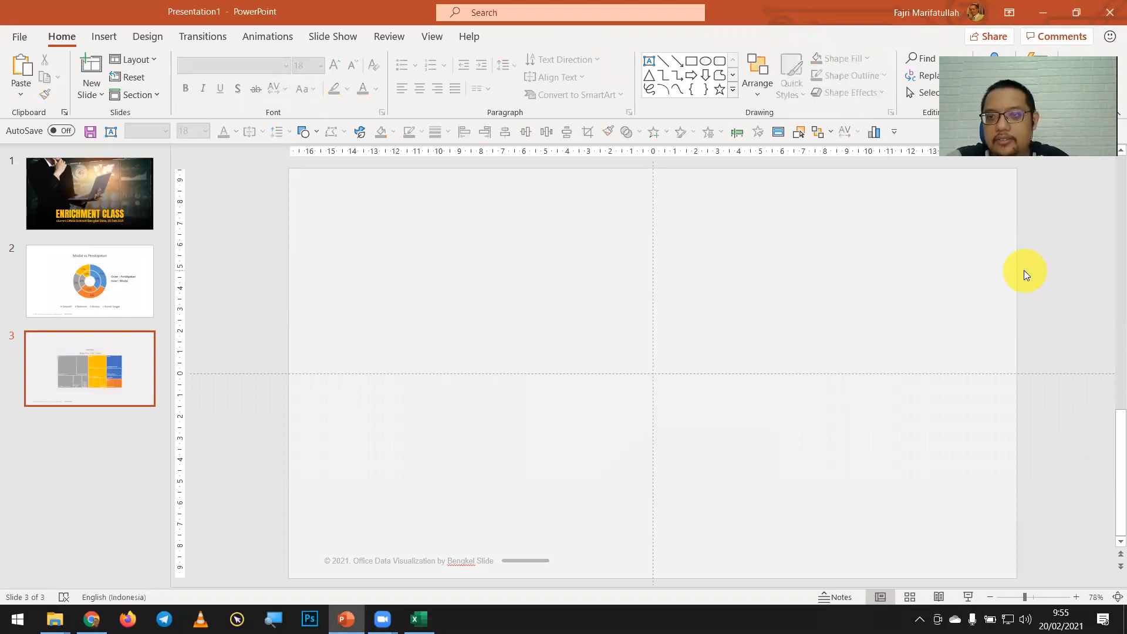
Capture the treemap in the Excel sheet as an area screenshot and paste it as a picture onto slide 3 in PowerPoint
key(alt+Tab)
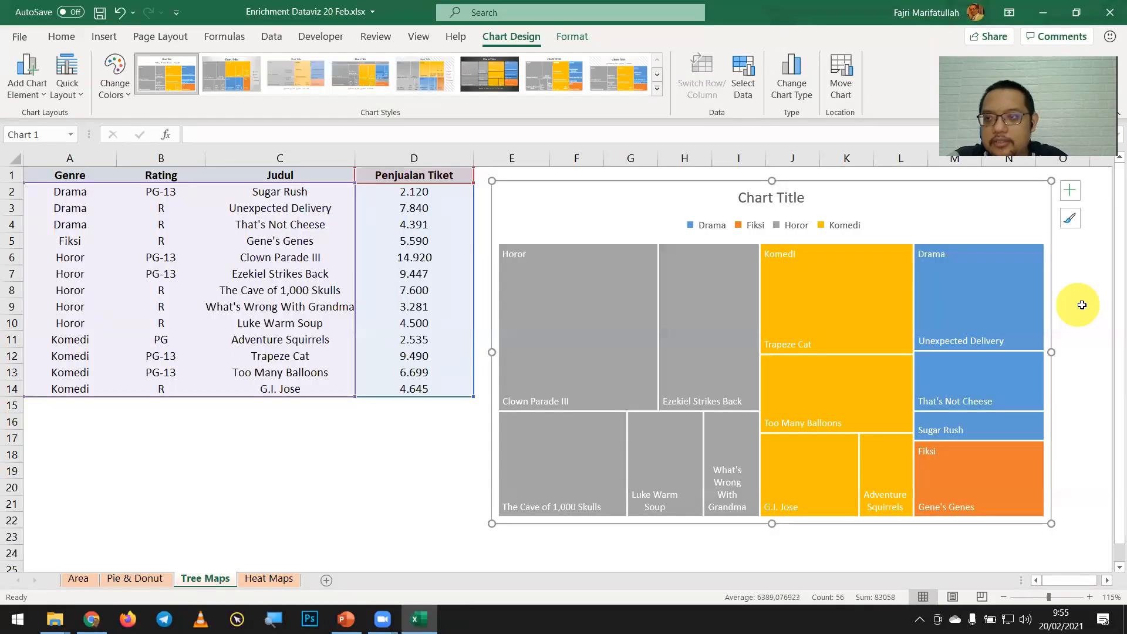
click(1082, 301)
key(Print)
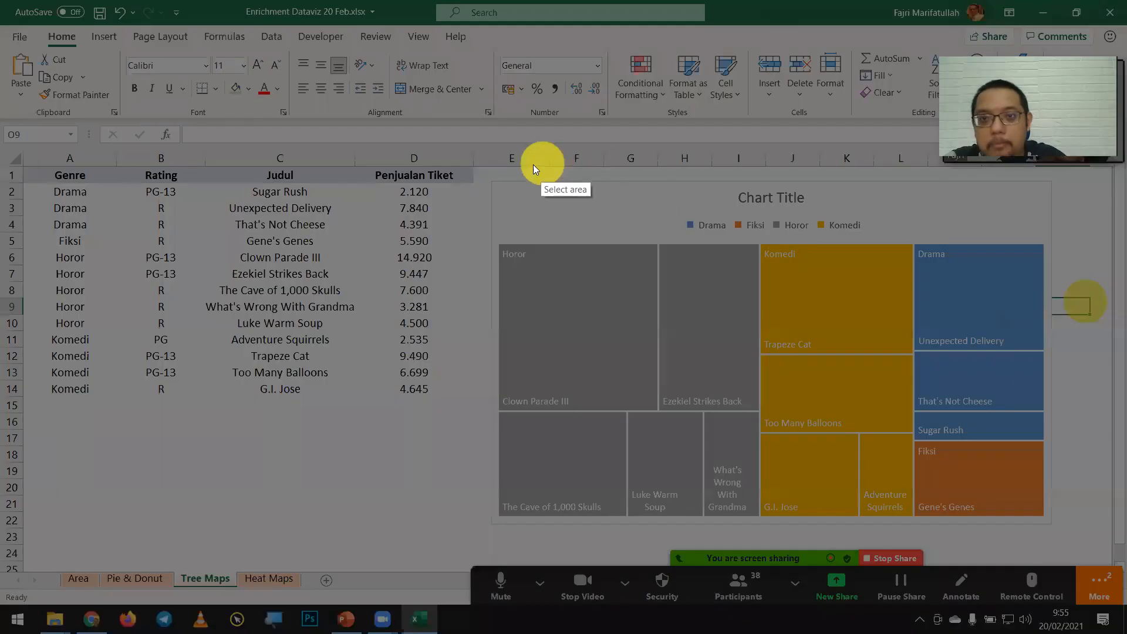
drag(486, 176, 1055, 524)
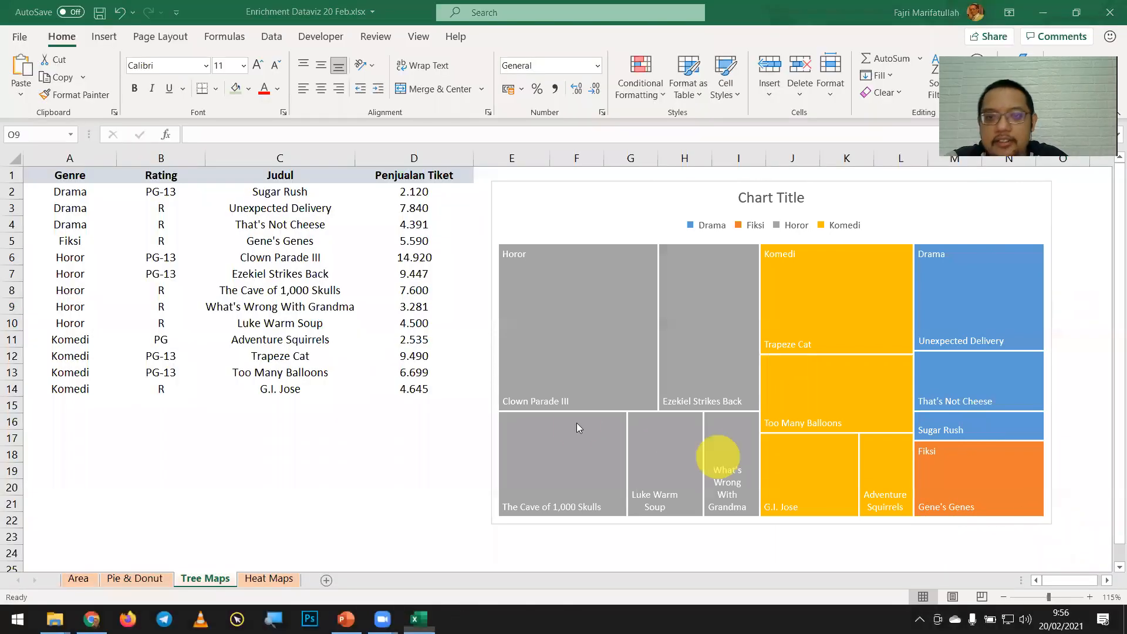
key(alt+Tab)
key(ctrl+v)
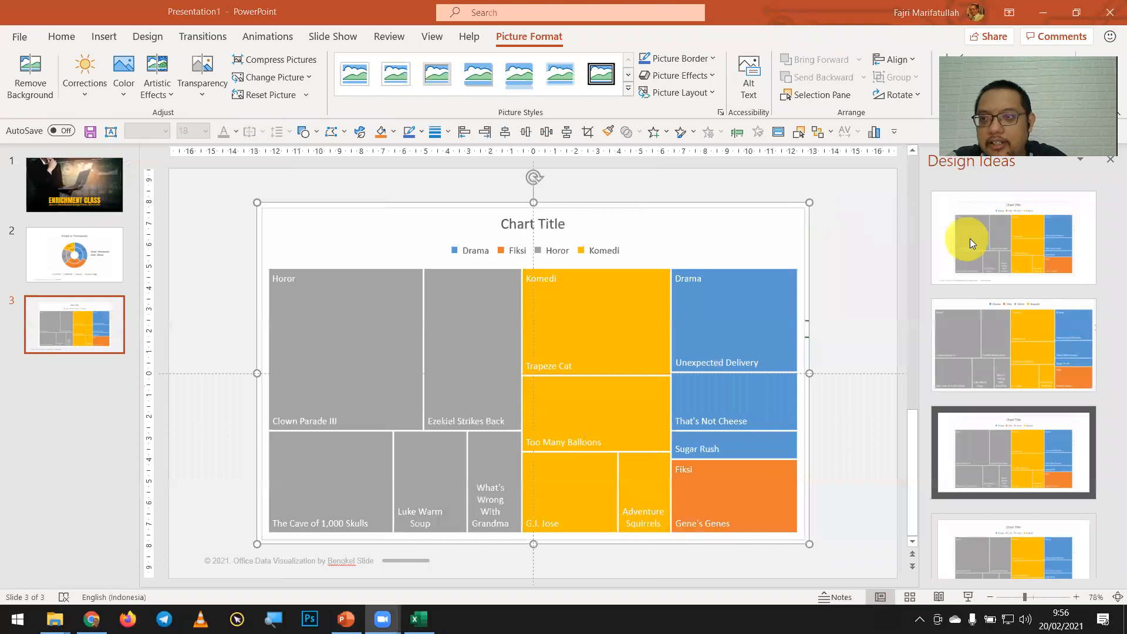
Apply the first suggested design idea to the treemap picture slide and enlarge the picture around its centre
click(970, 239)
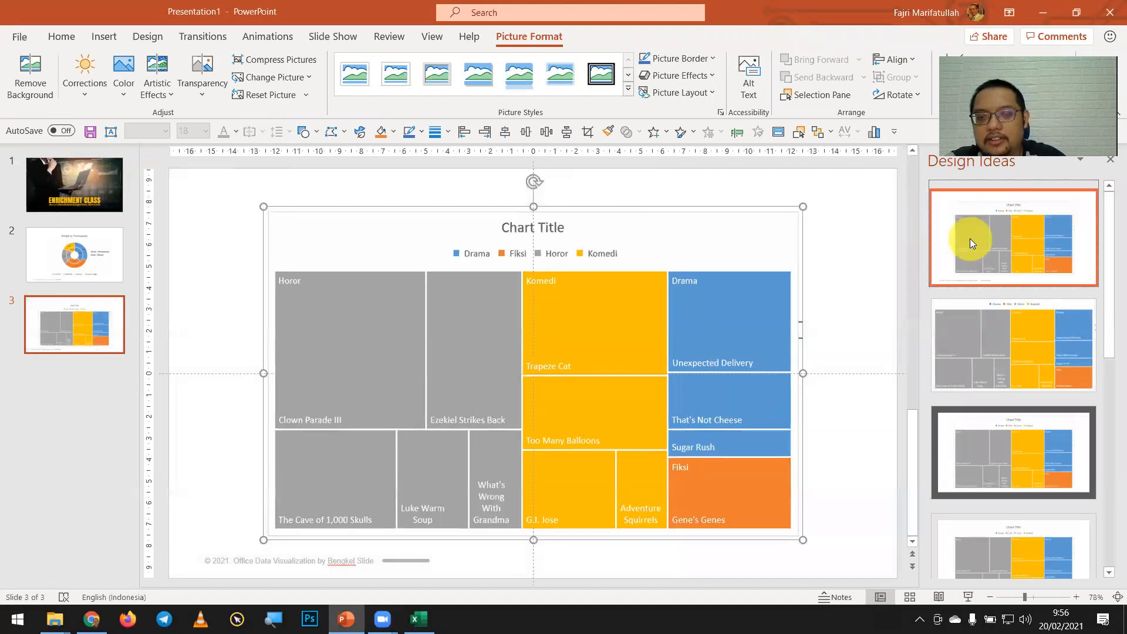
drag(803, 206, 834, 190)
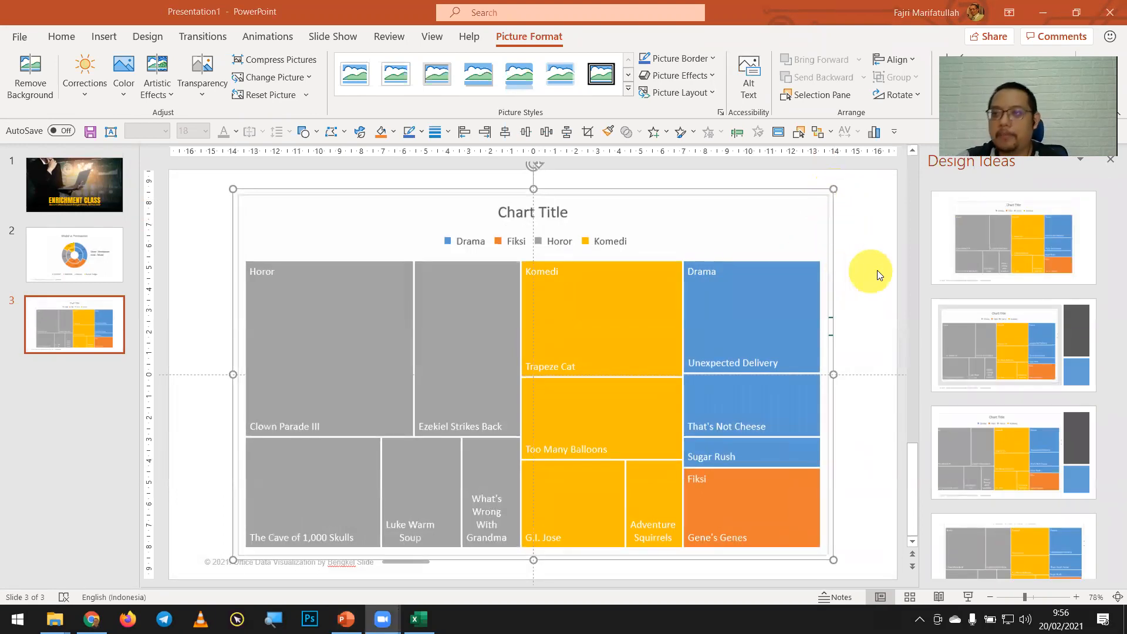
click(885, 326)
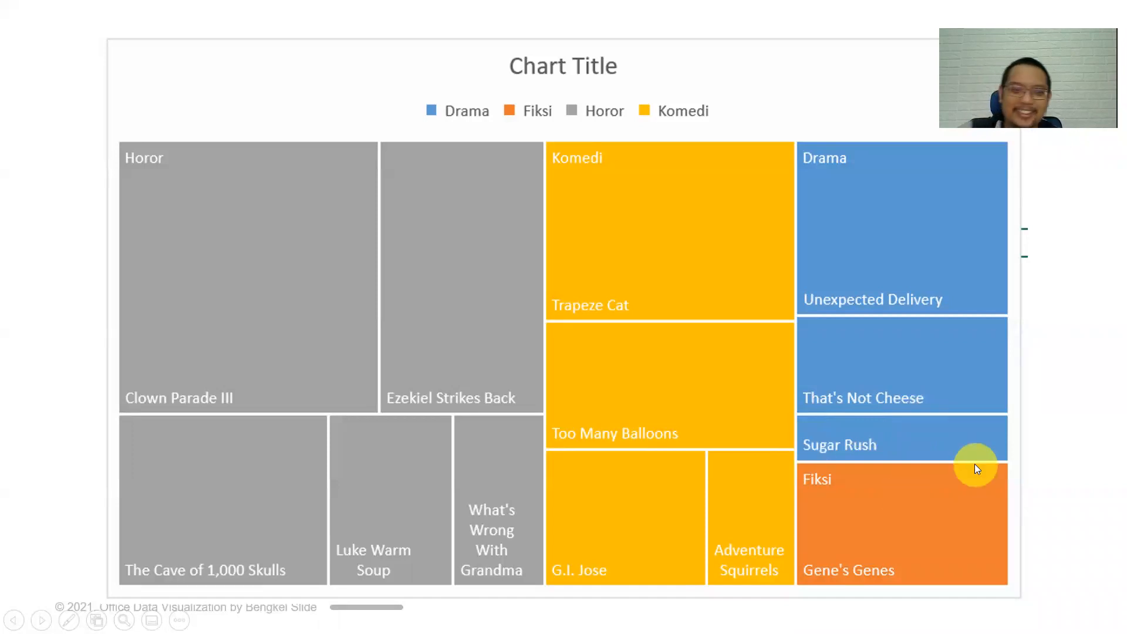
key(Escape)
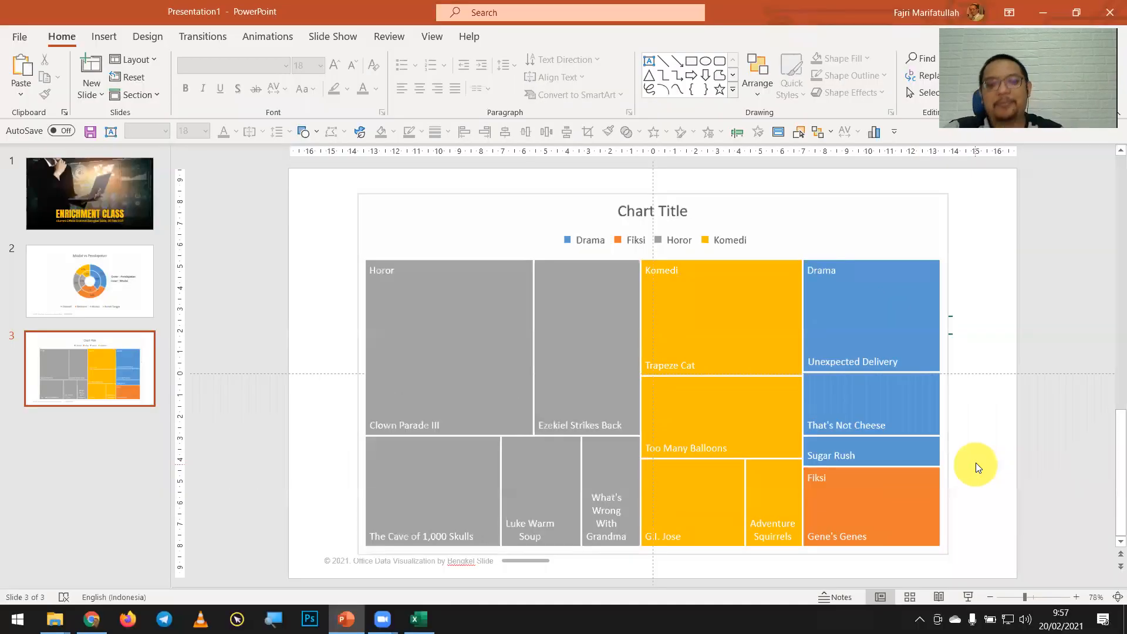
Switch to the Excel workbook and change the genre of Too Many Balloons in A13 to Fiksi
key(alt+Tab)
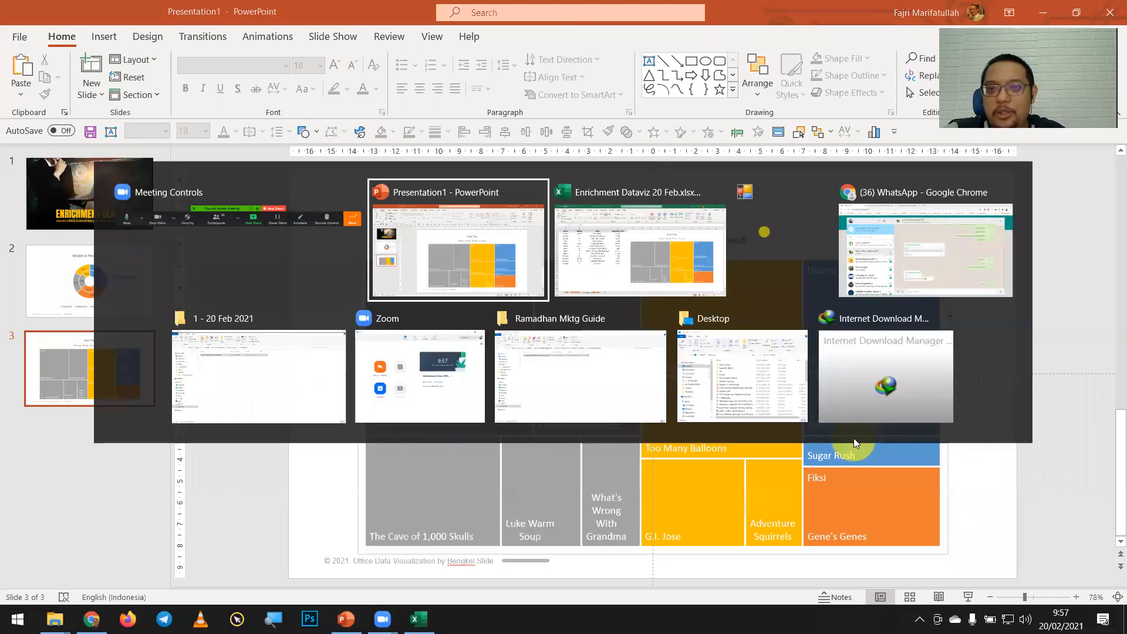
key(alt+Tab)
click(366, 450)
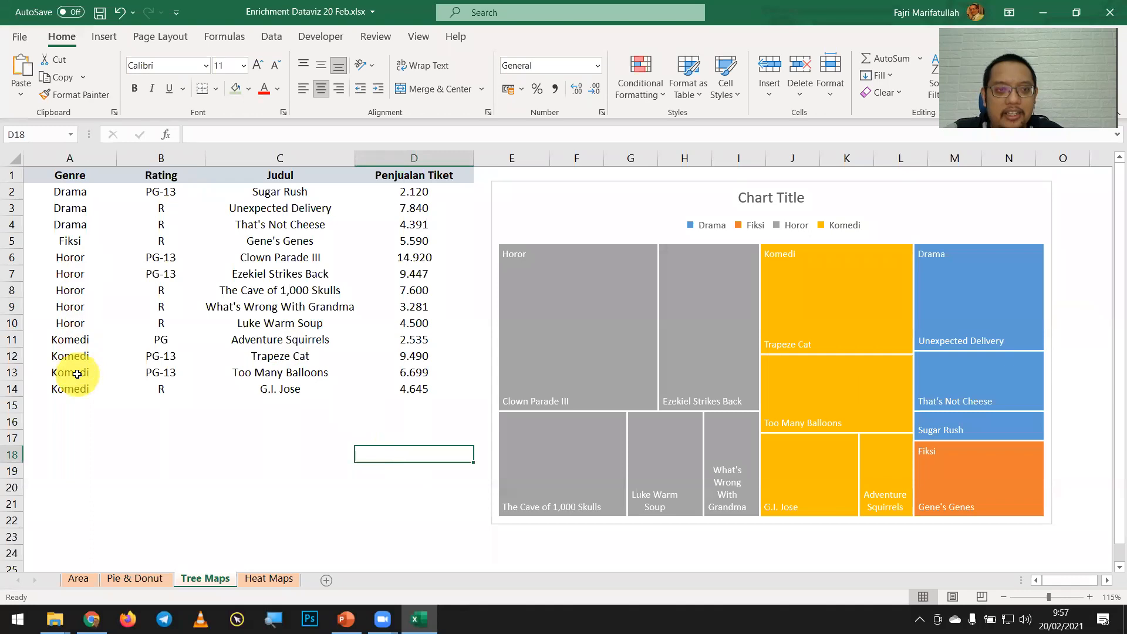
click(76, 374)
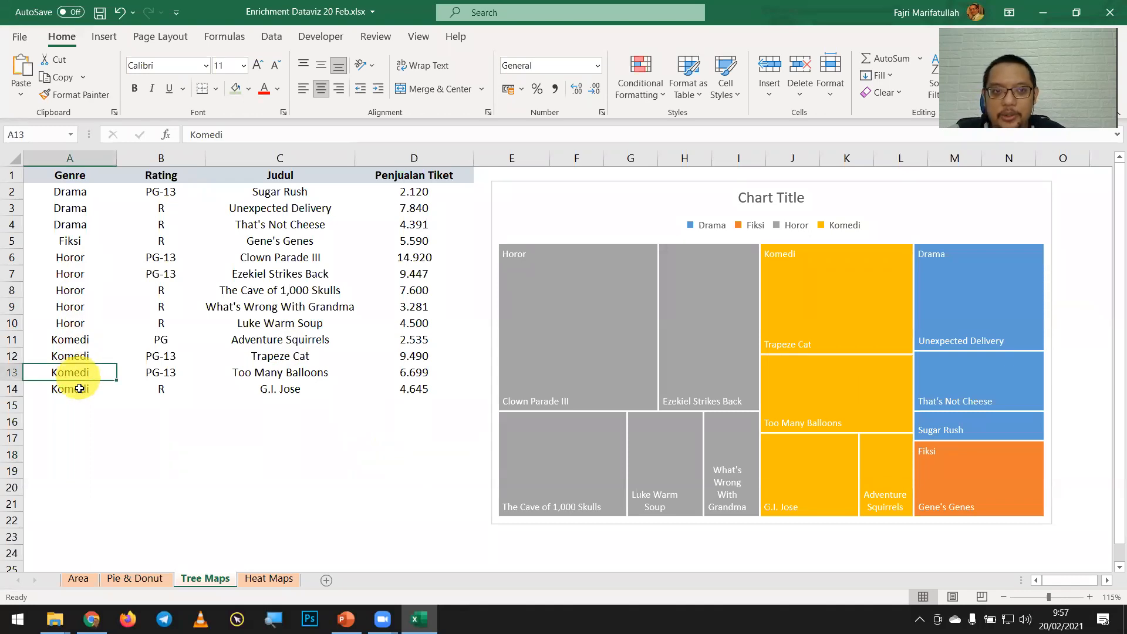
text(F)
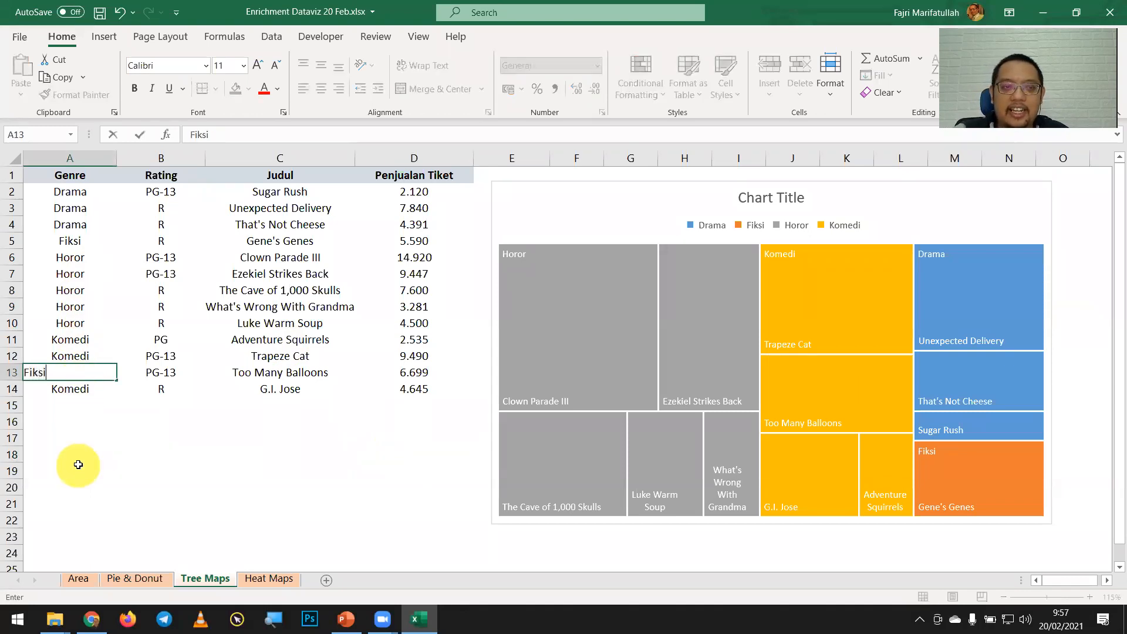
text(iksi)
key(Return)
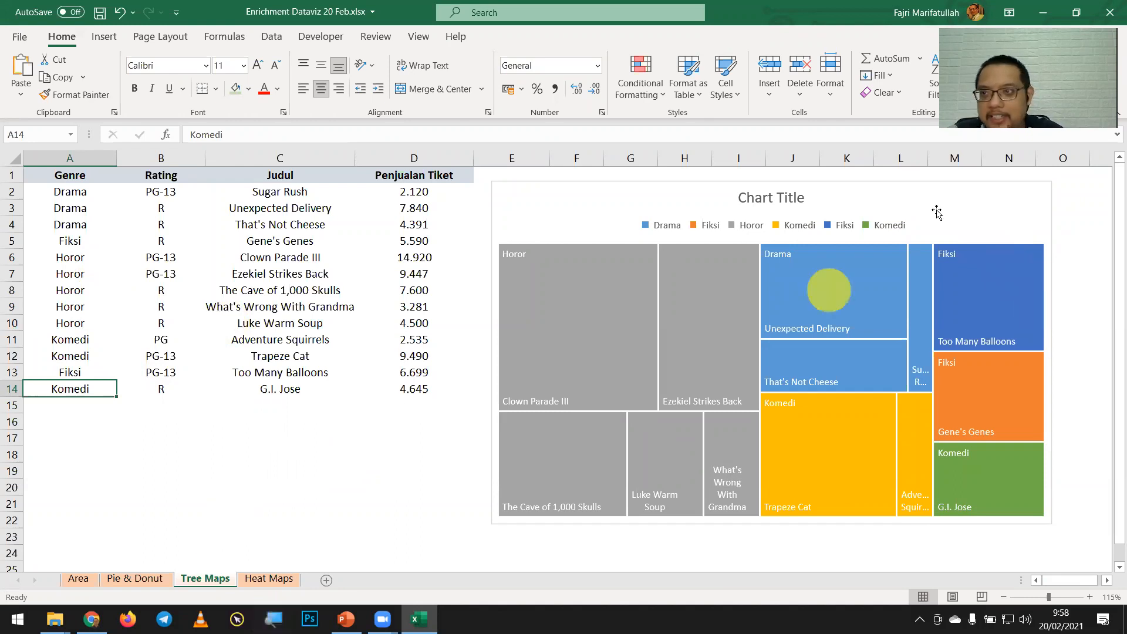
Quit the Telegram app running in the background
drag(1099, 52, 208, 70)
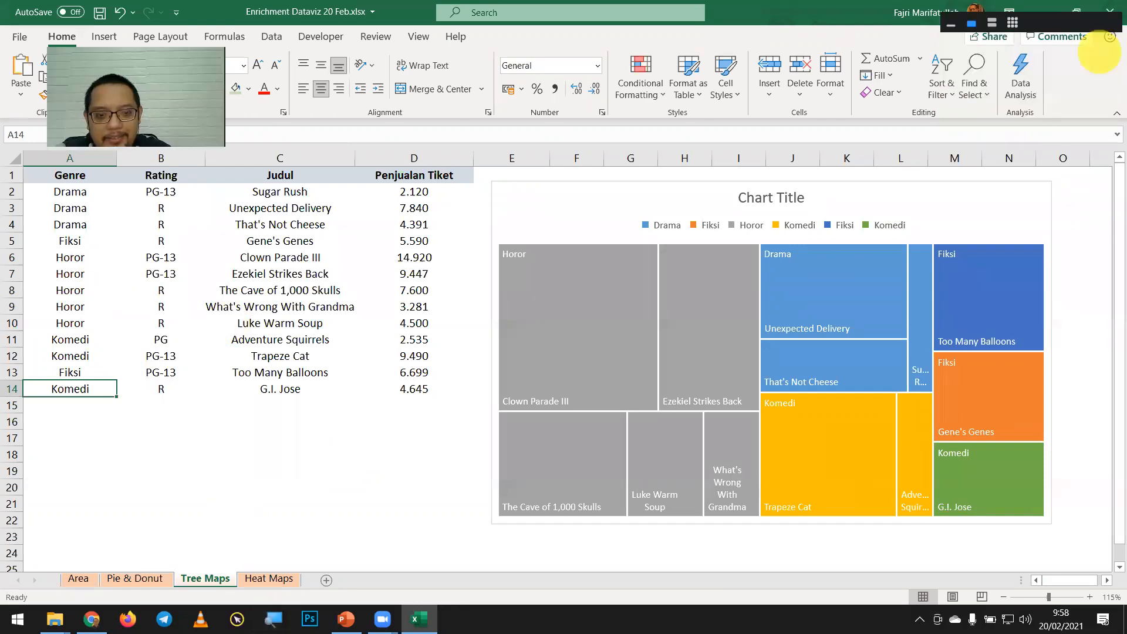
click(163, 619)
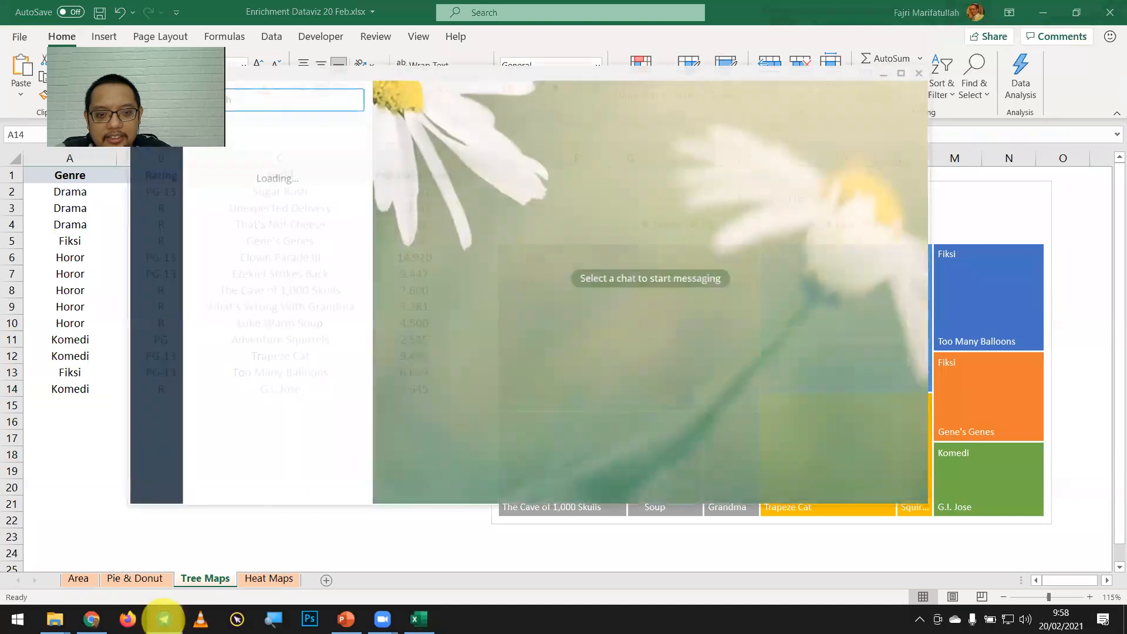
click(920, 71)
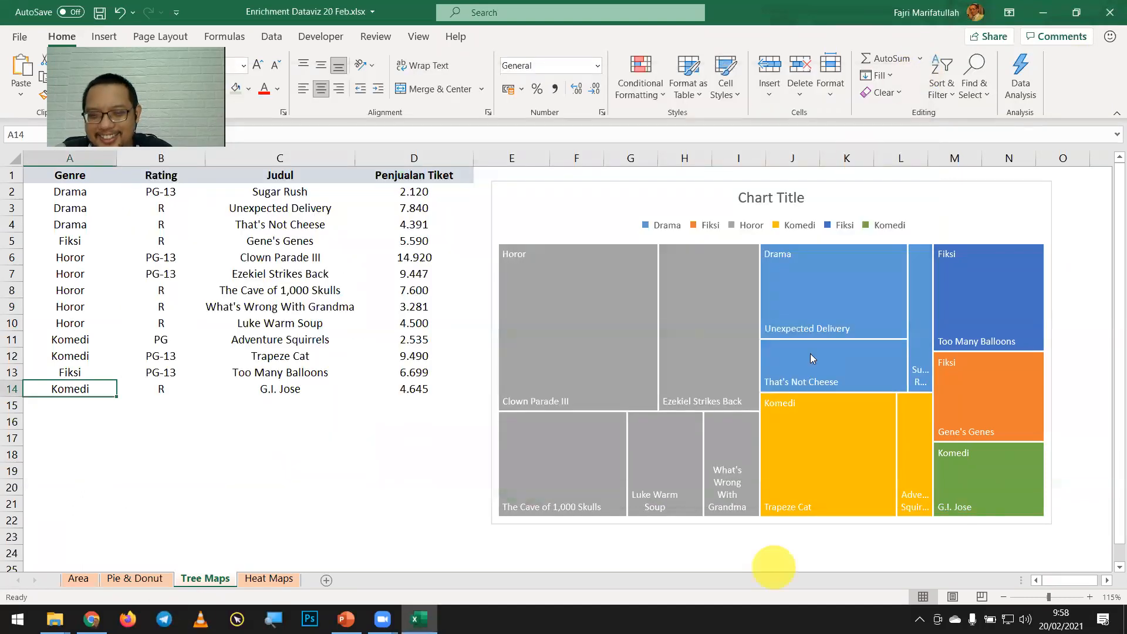
click(920, 619)
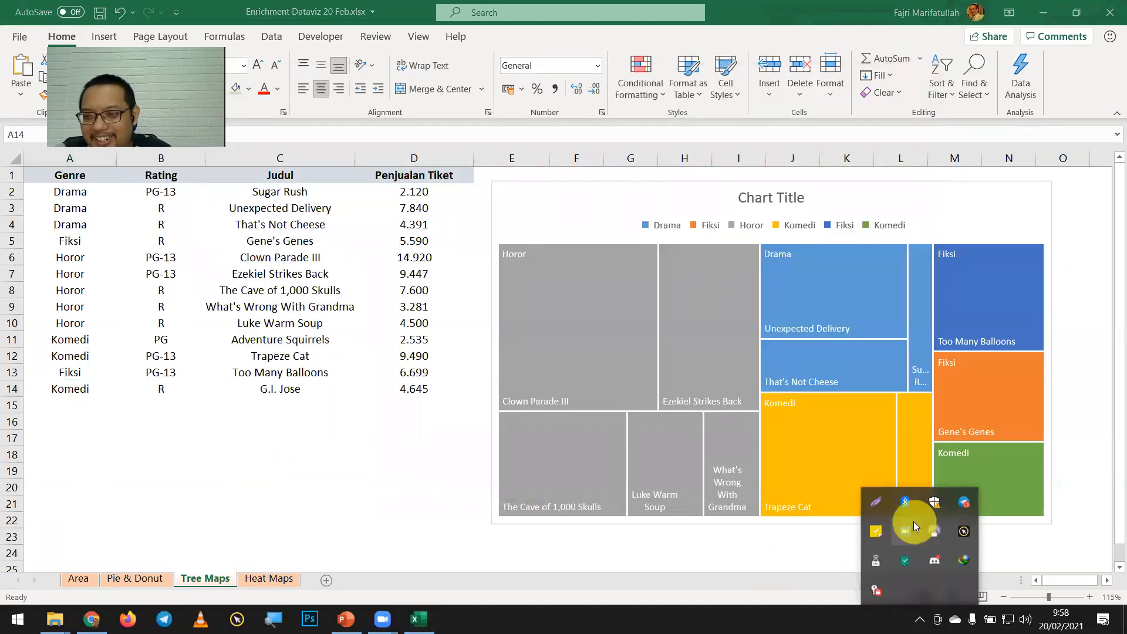
right_click(964, 504)
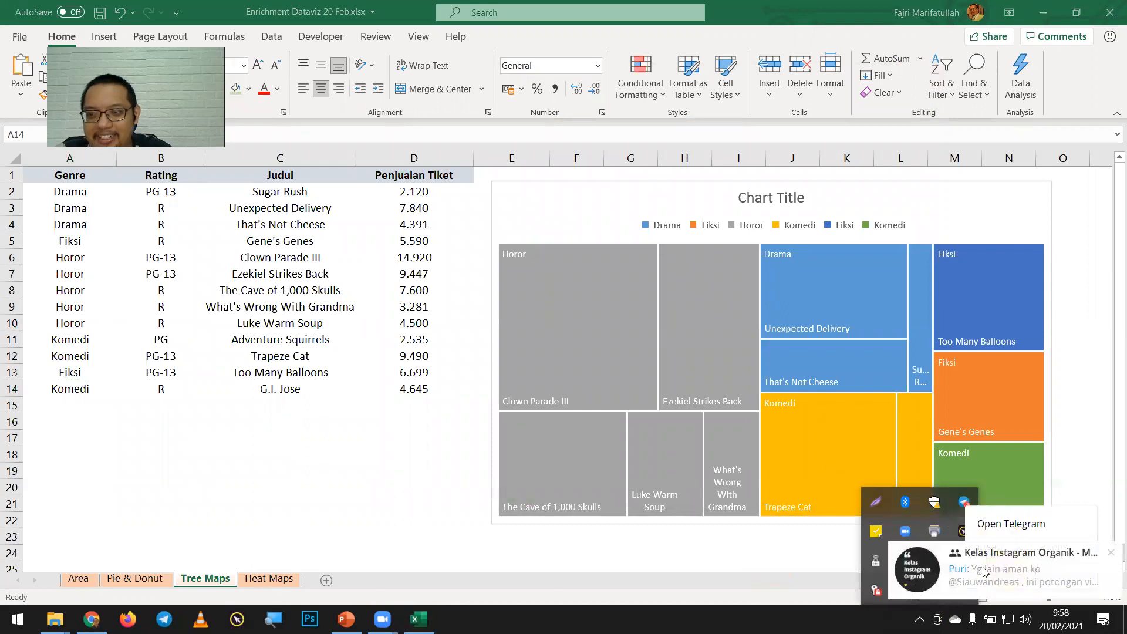
click(992, 566)
click(920, 619)
click(920, 619)
right_click(920, 618)
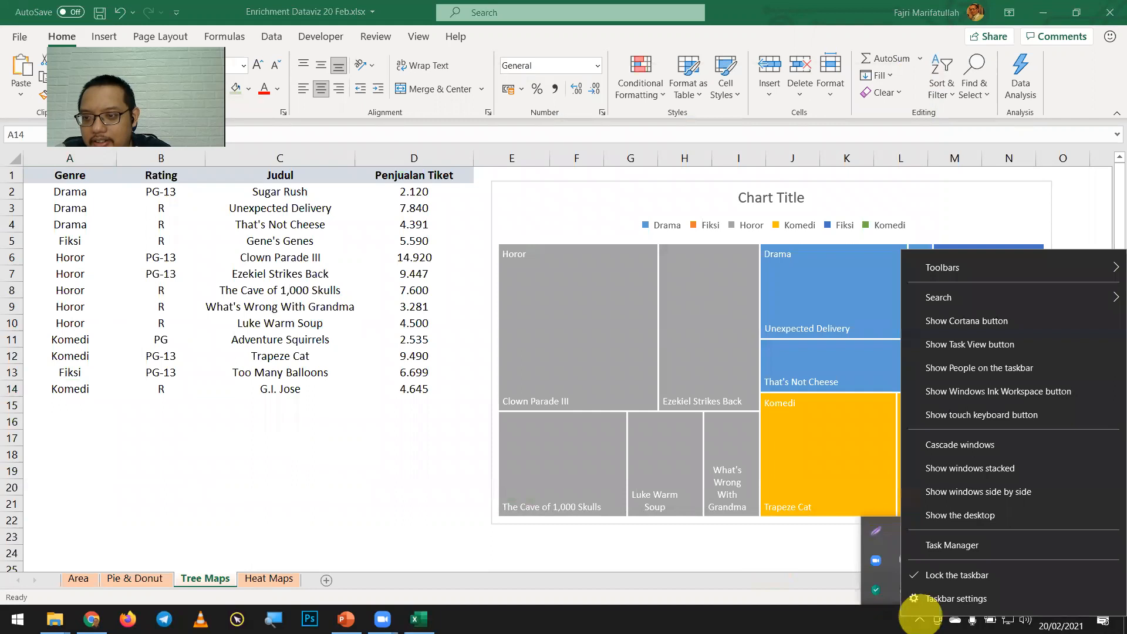
click(871, 619)
Magnify the screen to examine the genre in row 13 and the Fiksi and Komedi blocks of the treemap
mouse_move(384, 620)
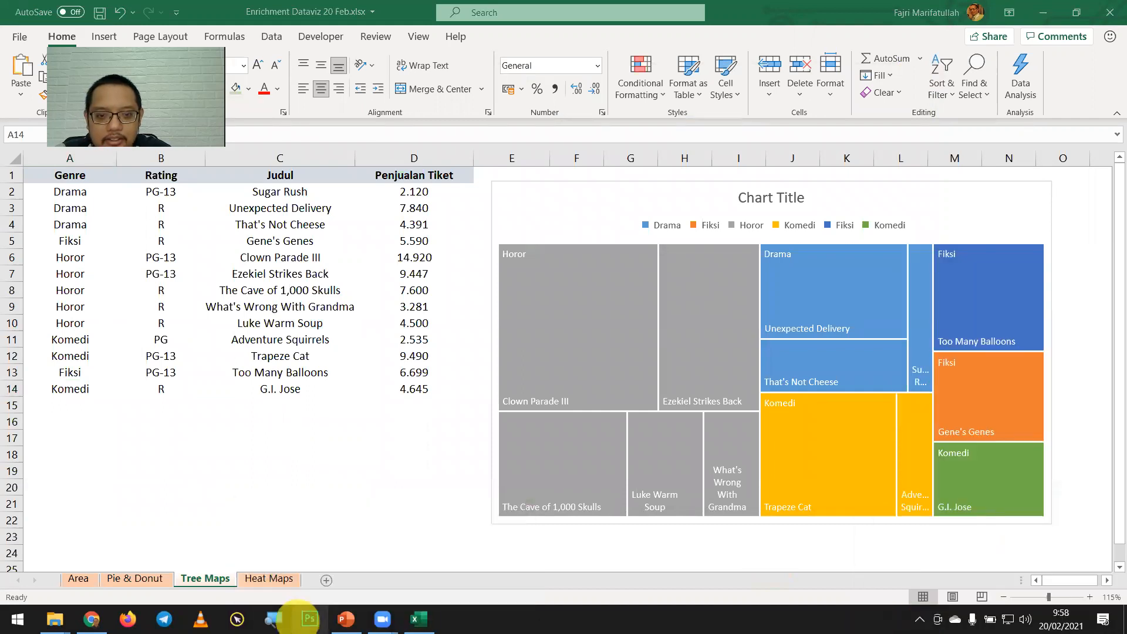
click(274, 620)
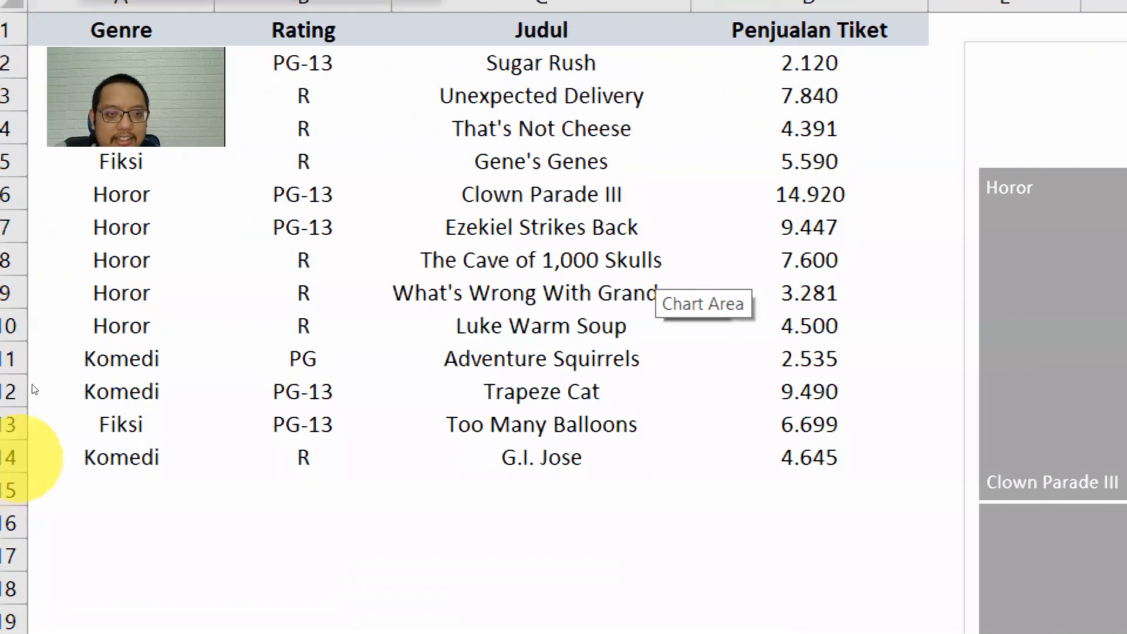
click(75, 373)
click(135, 428)
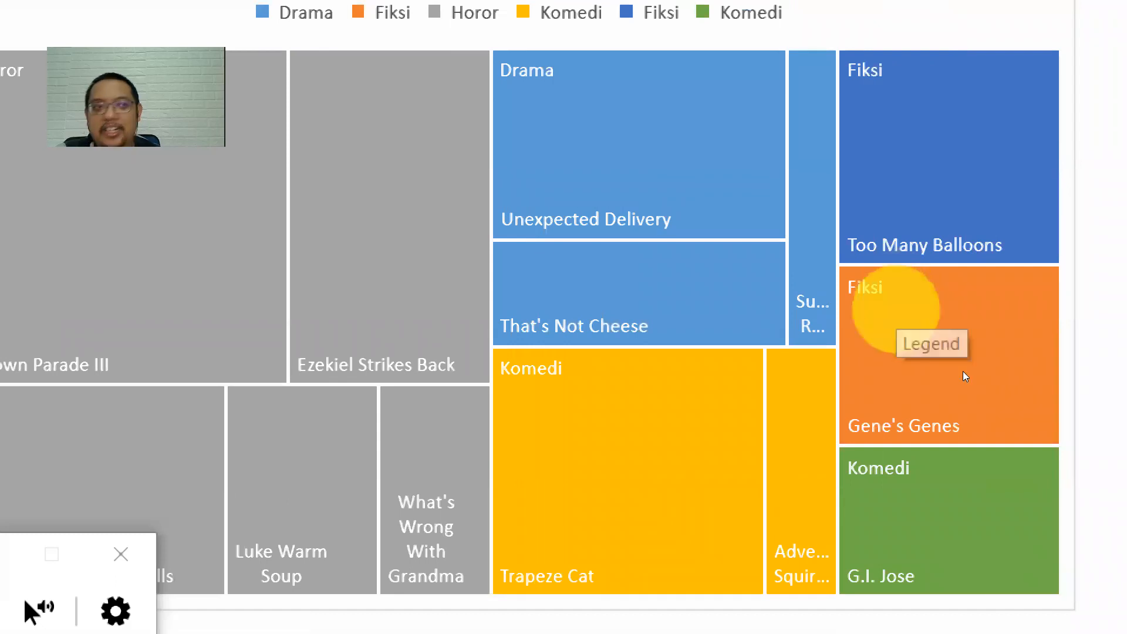
mouse_move(962, 370)
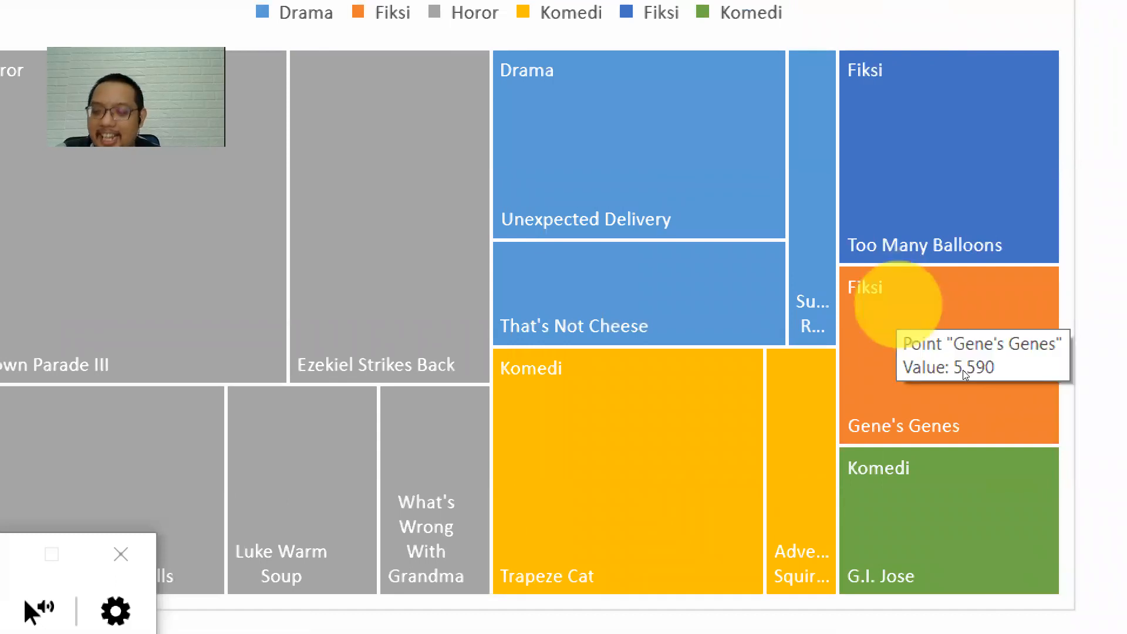
click(570, 492)
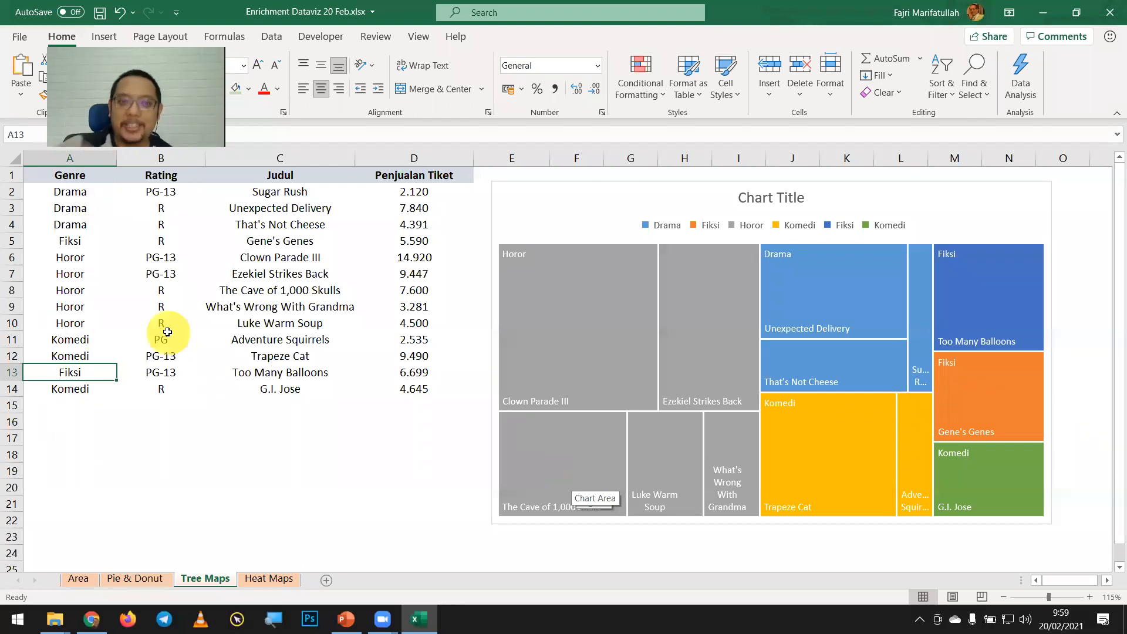
Delete the treemap chart from the Tree Maps sheet
click(634, 187)
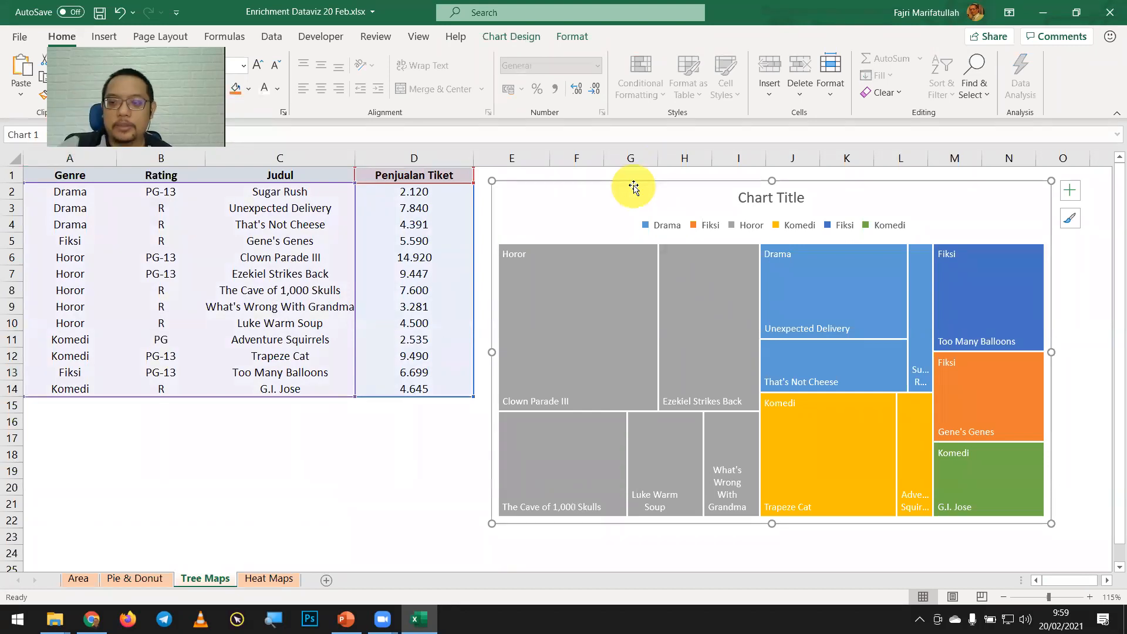
key(Delete)
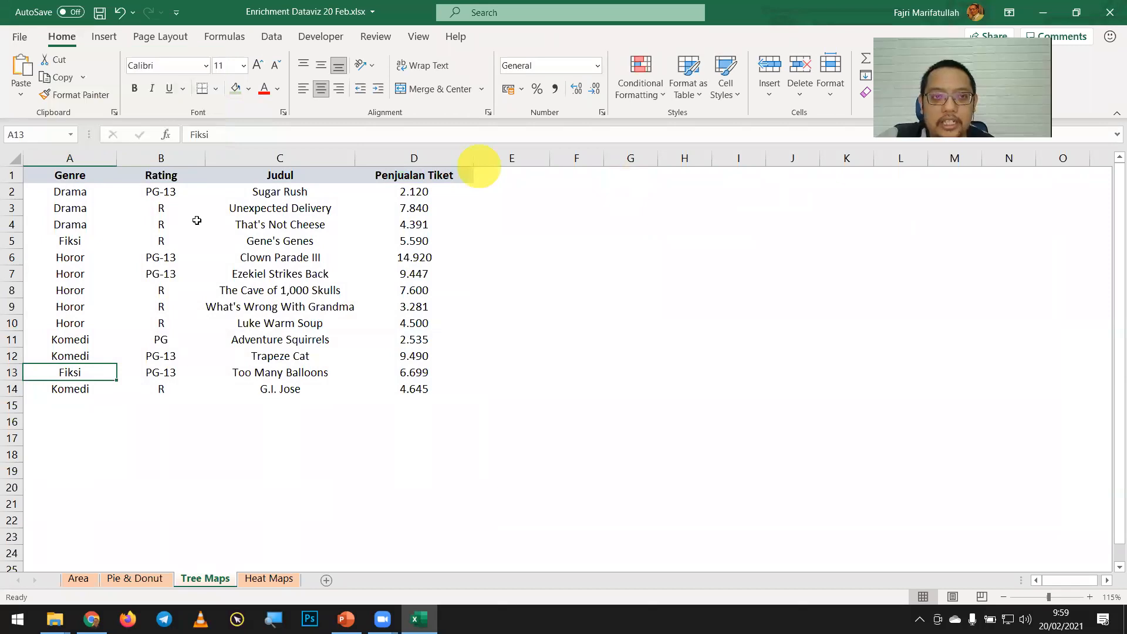
Insert a treemap chart from the Rating, Judul and Penjualan Tiket data in B1:D14 of the Tree Maps sheet
click(179, 174)
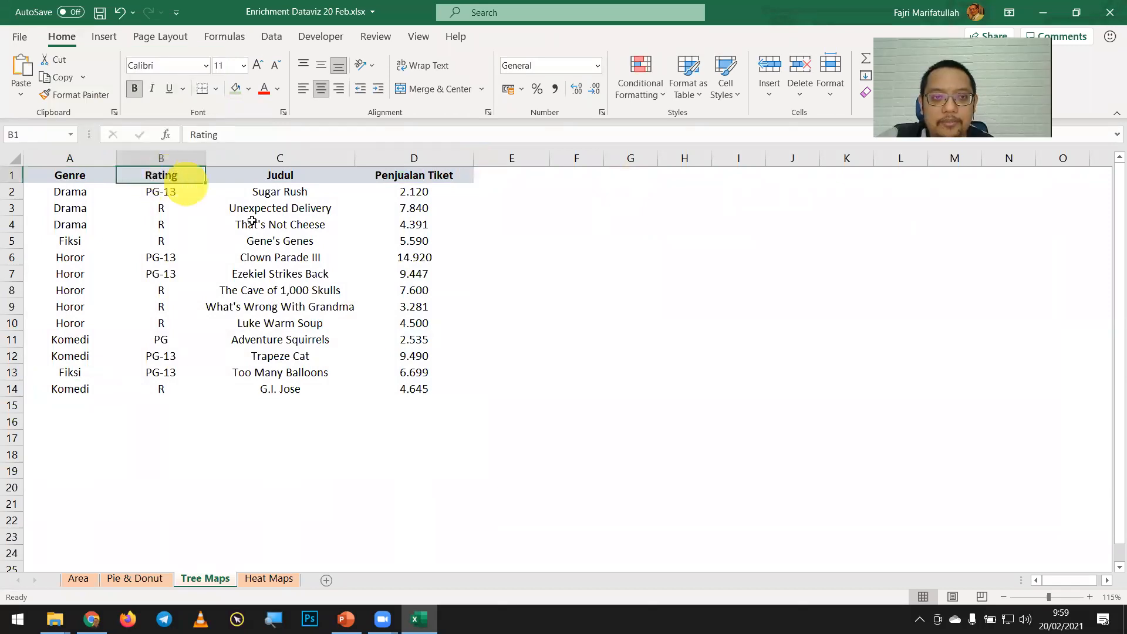
shift+click(436, 389)
click(104, 36)
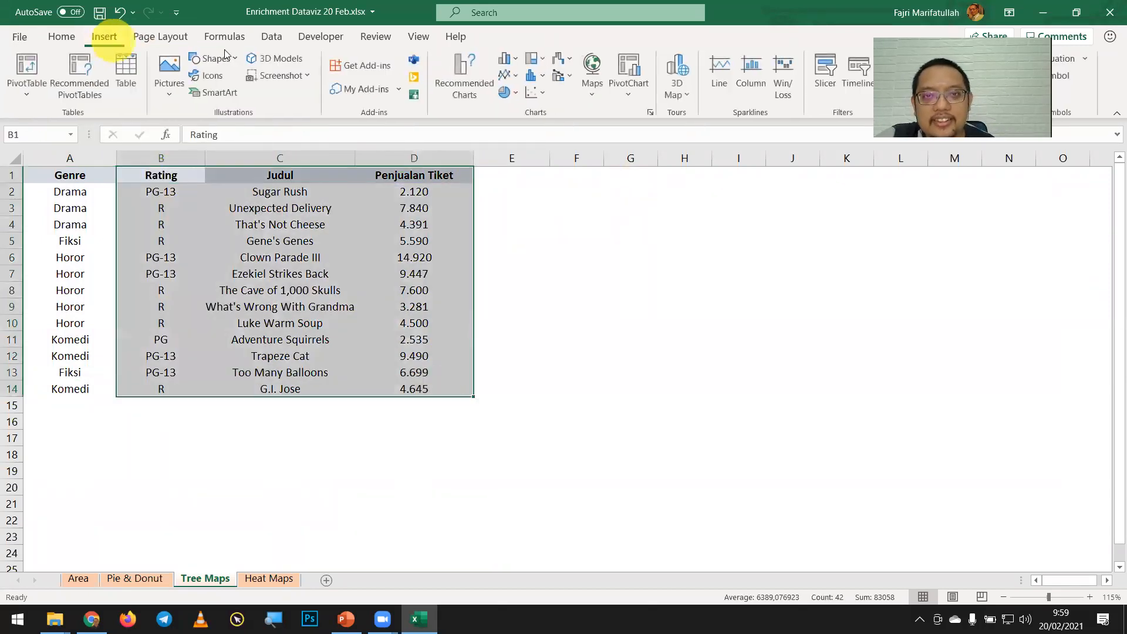
click(534, 60)
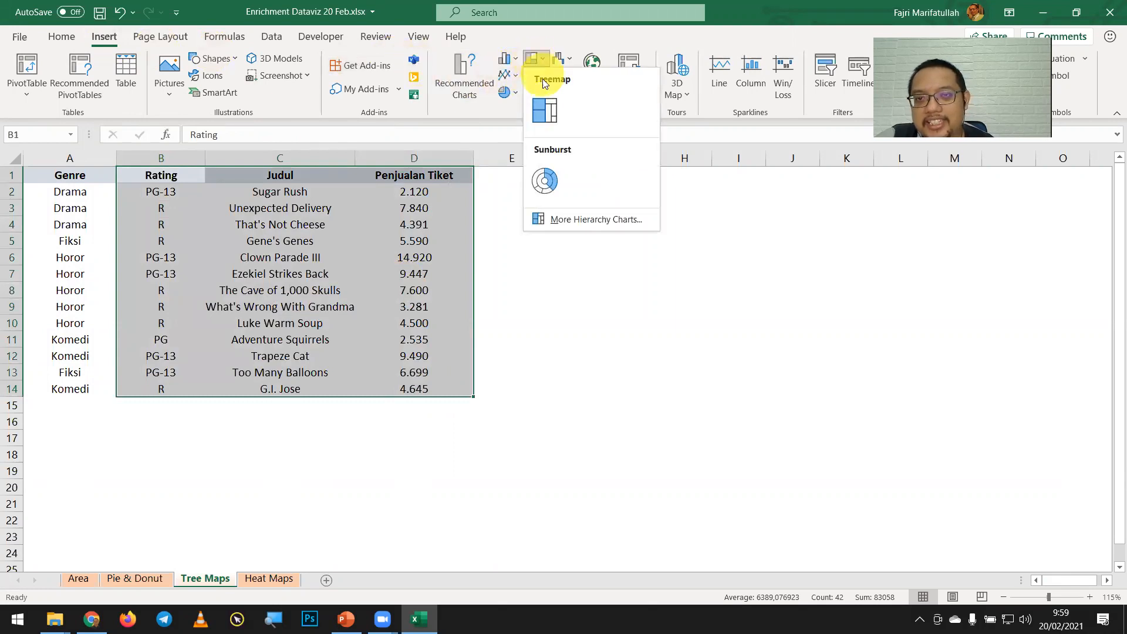
click(544, 110)
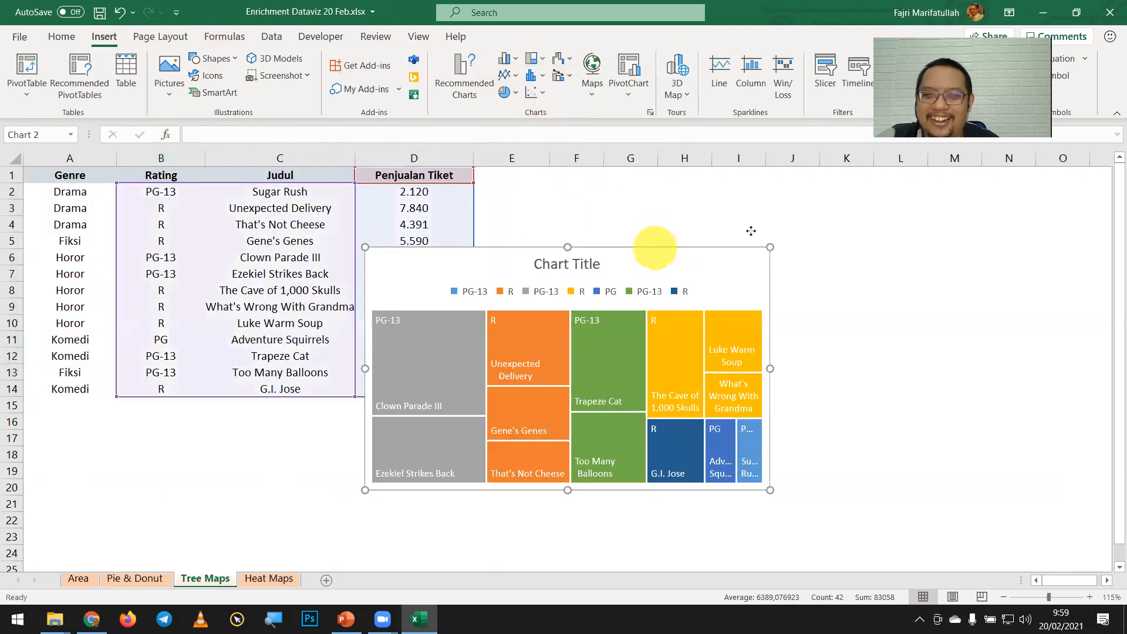
Place the treemap beside the table and enlarge it to span about columns E to N down to row 21
drag(751, 230, 784, 227)
drag(910, 464, 992, 500)
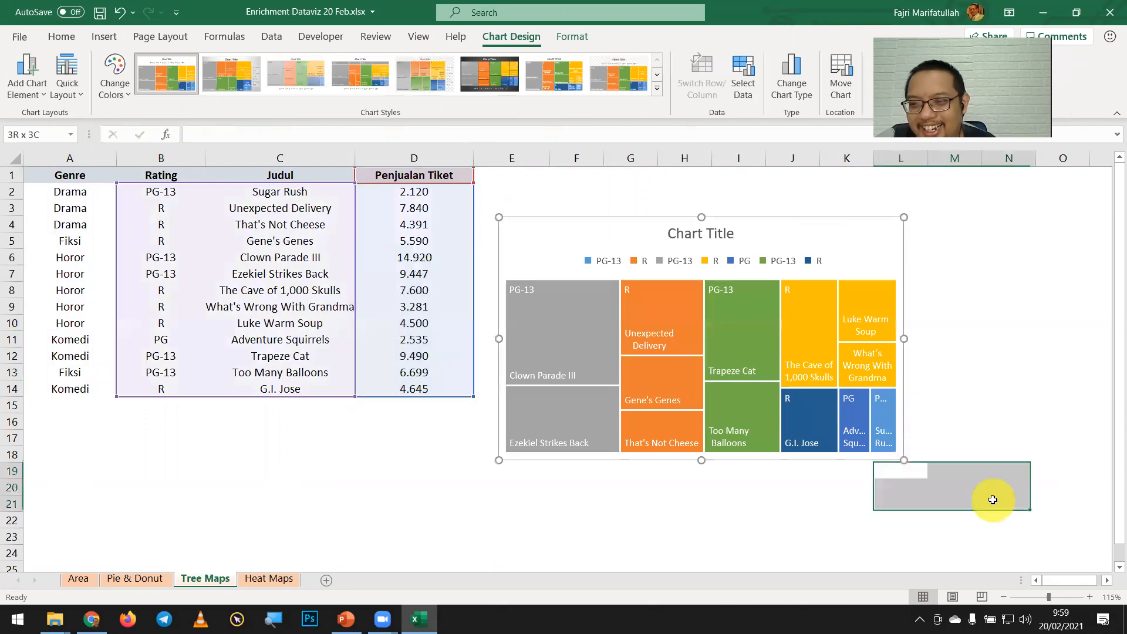
click(898, 456)
drag(904, 460, 1031, 518)
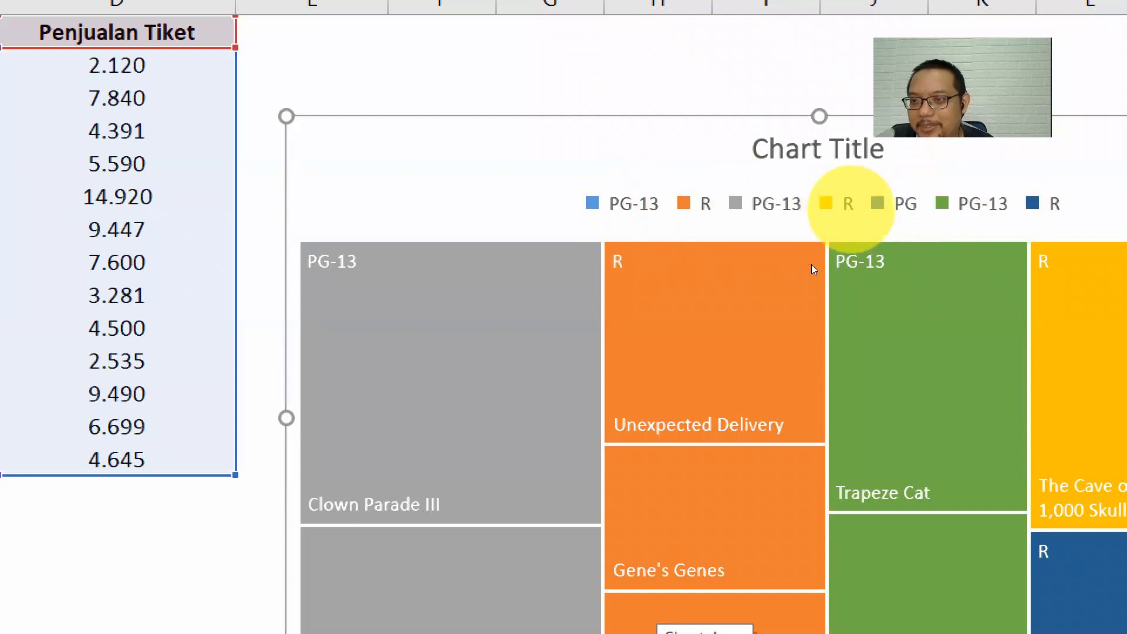
mouse_move(942, 344)
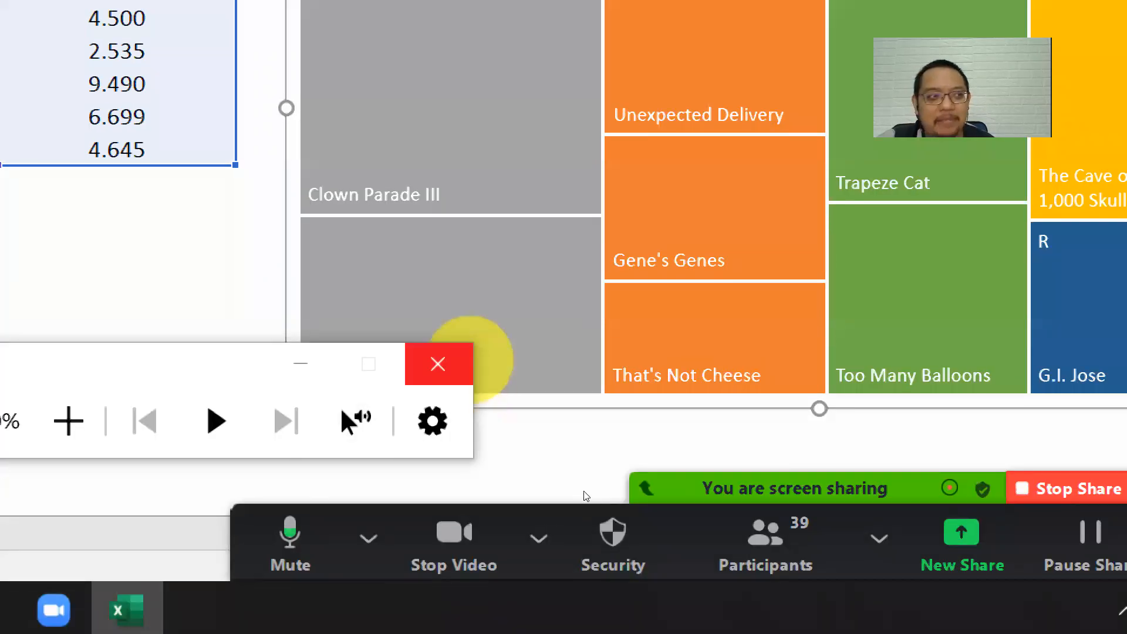
key(super+Escape)
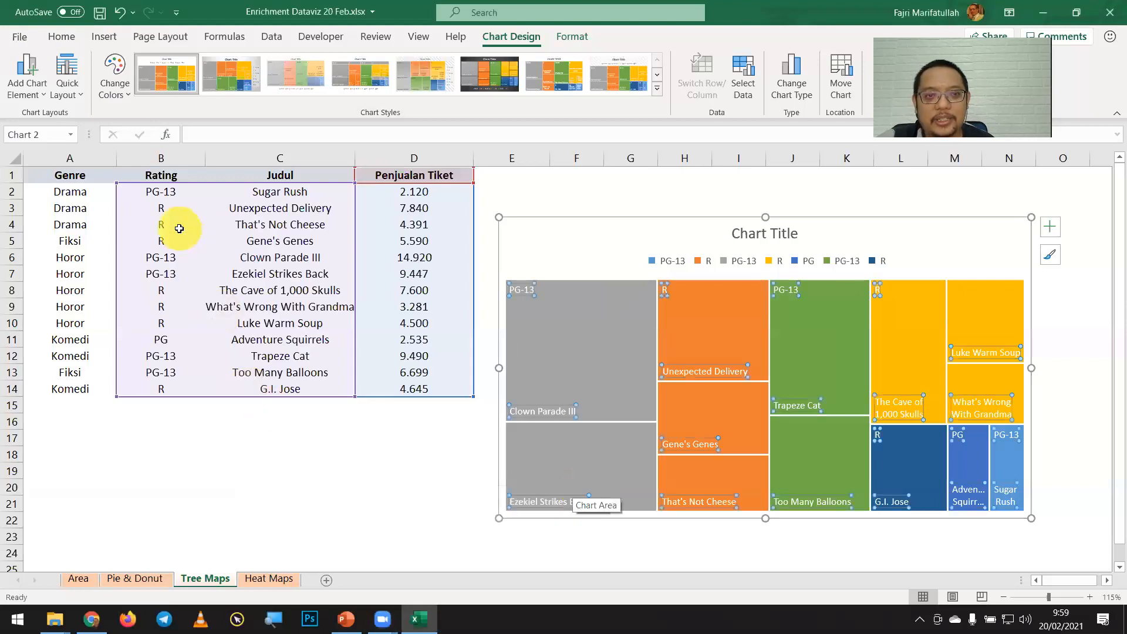
Sort the film table by the Rating column in ascending order and examine the regrouped treemap
click(179, 229)
drag(161, 191, 382, 386)
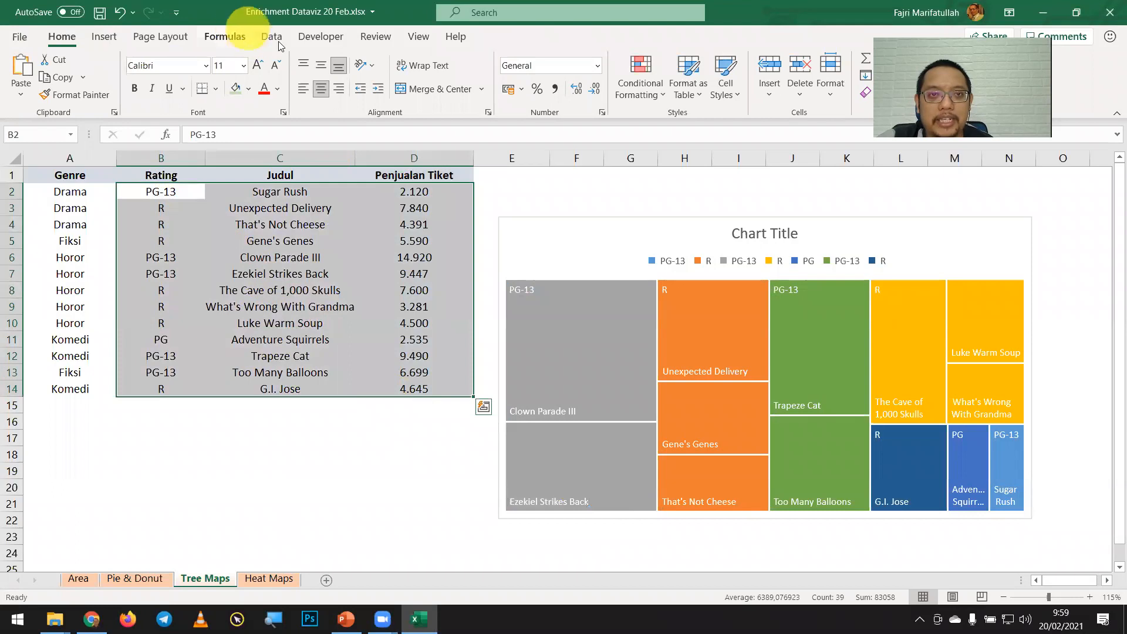
click(335, 244)
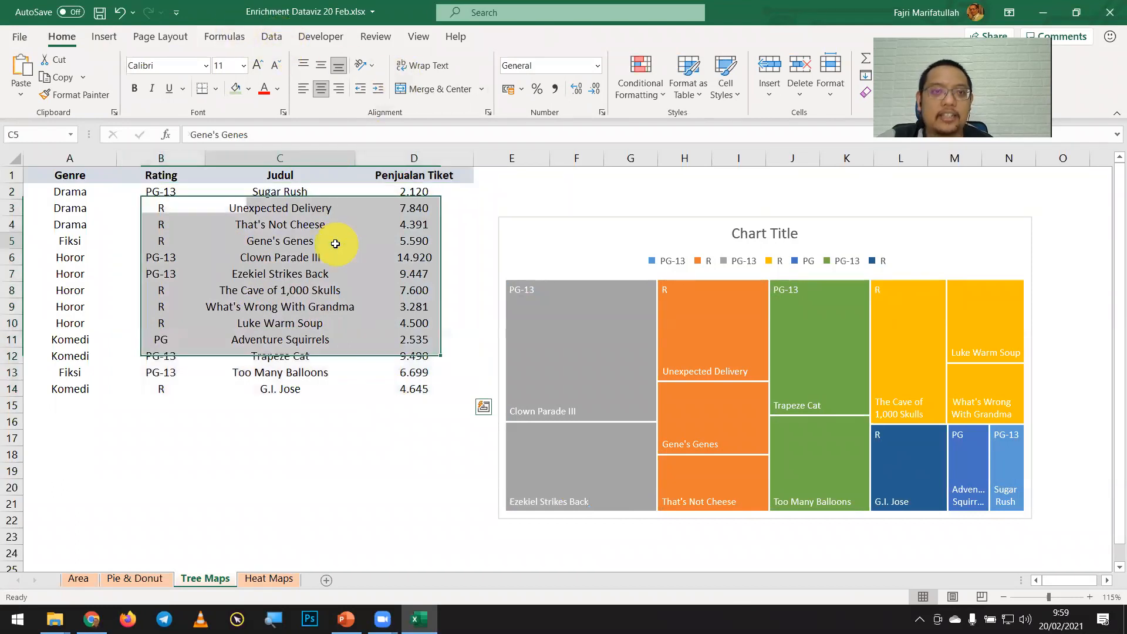
click(179, 211)
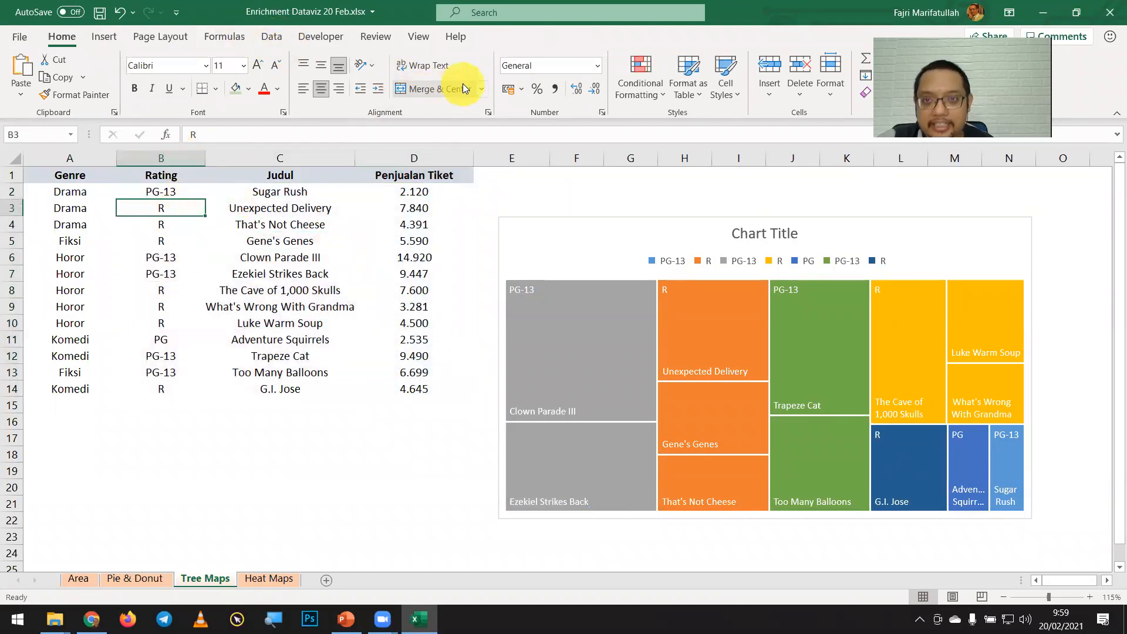
click(271, 37)
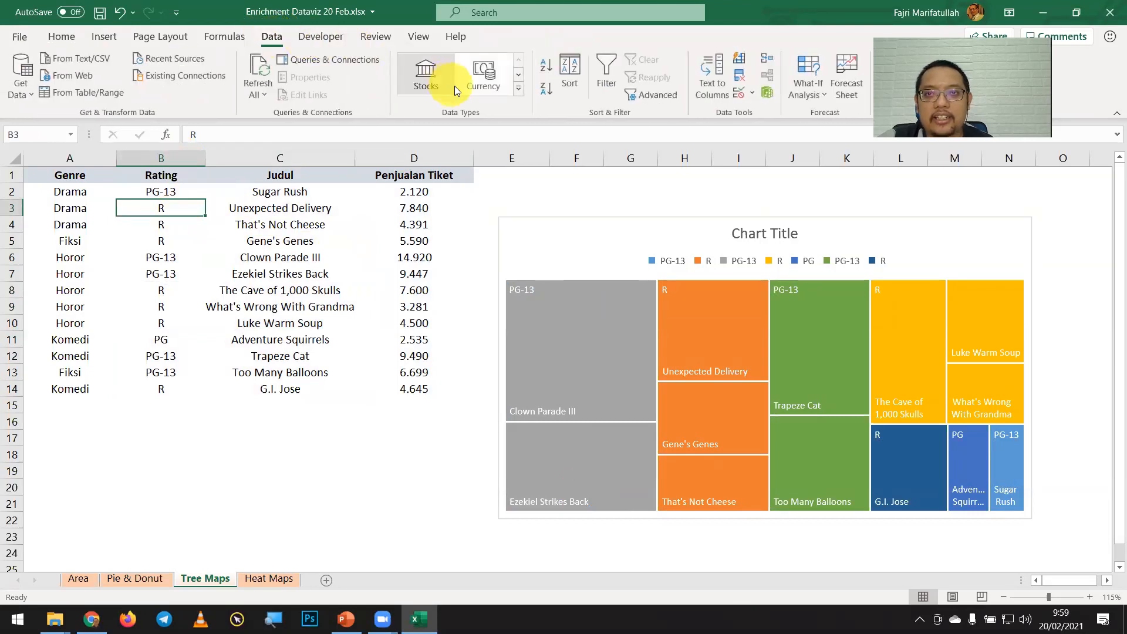
click(546, 65)
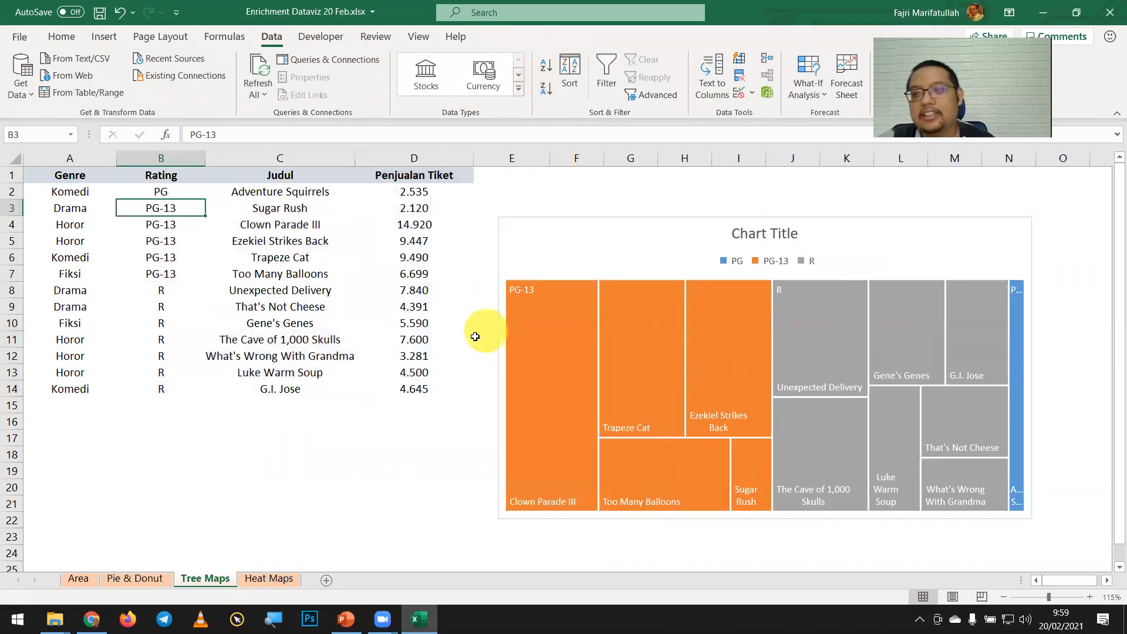
mouse_move(665, 386)
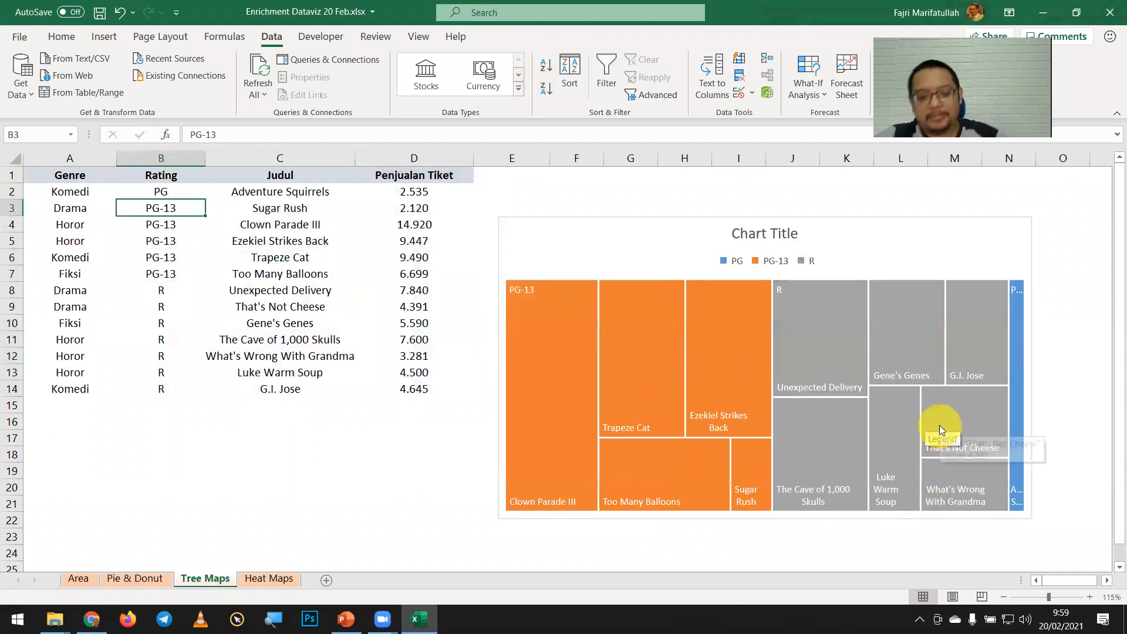
Undo the sort of the film table by Rating
key(ctrl+z)
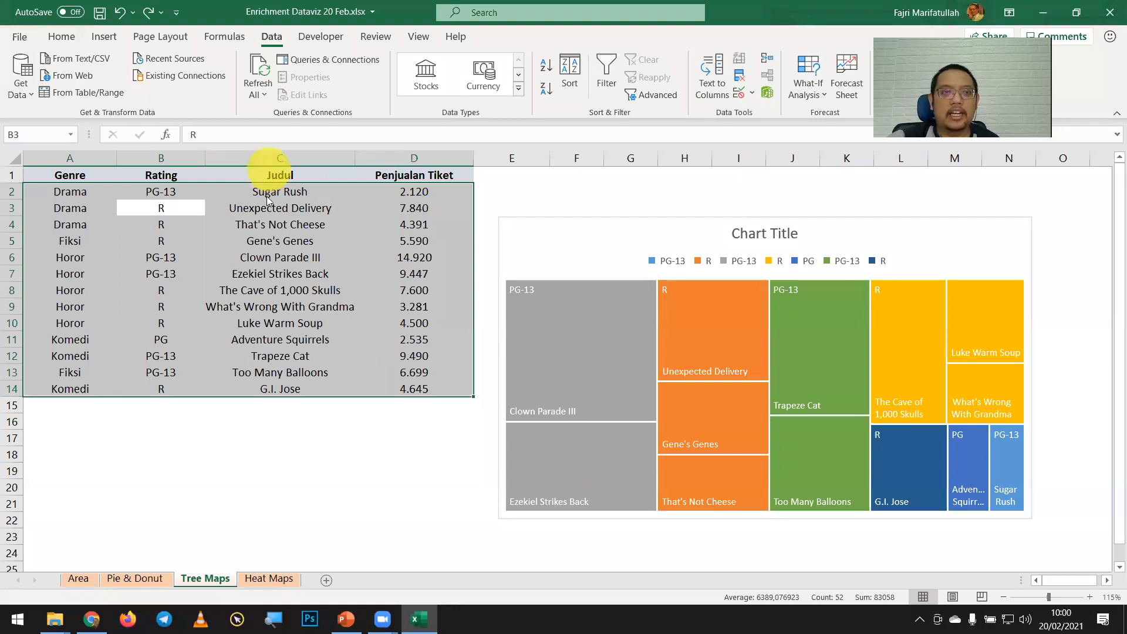
key(alt+Tab)
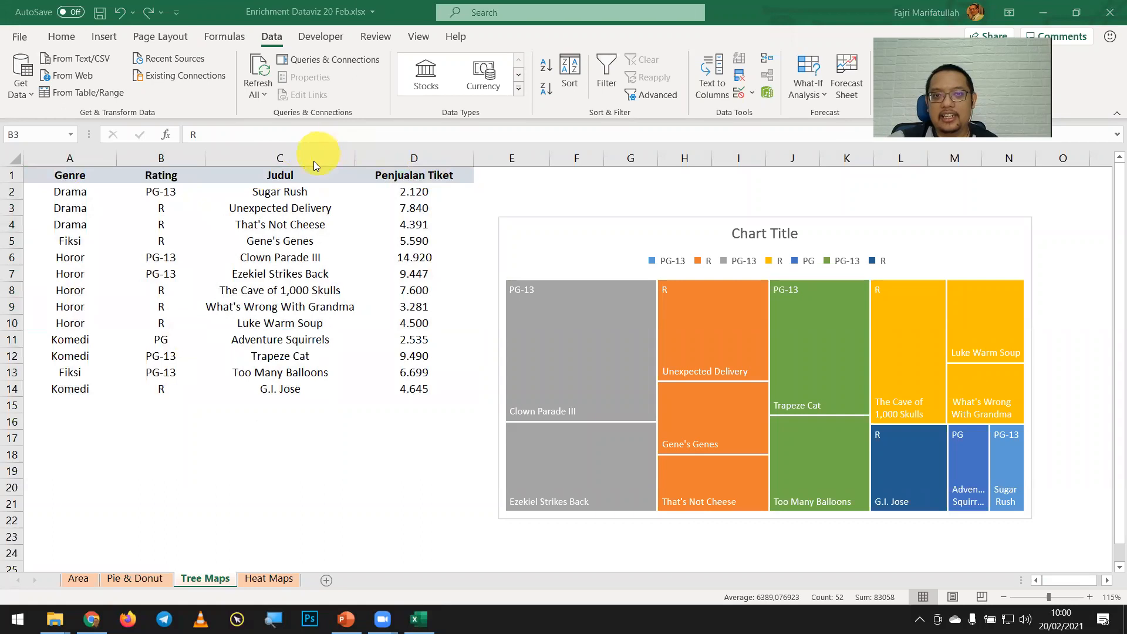
key(alt+Tab)
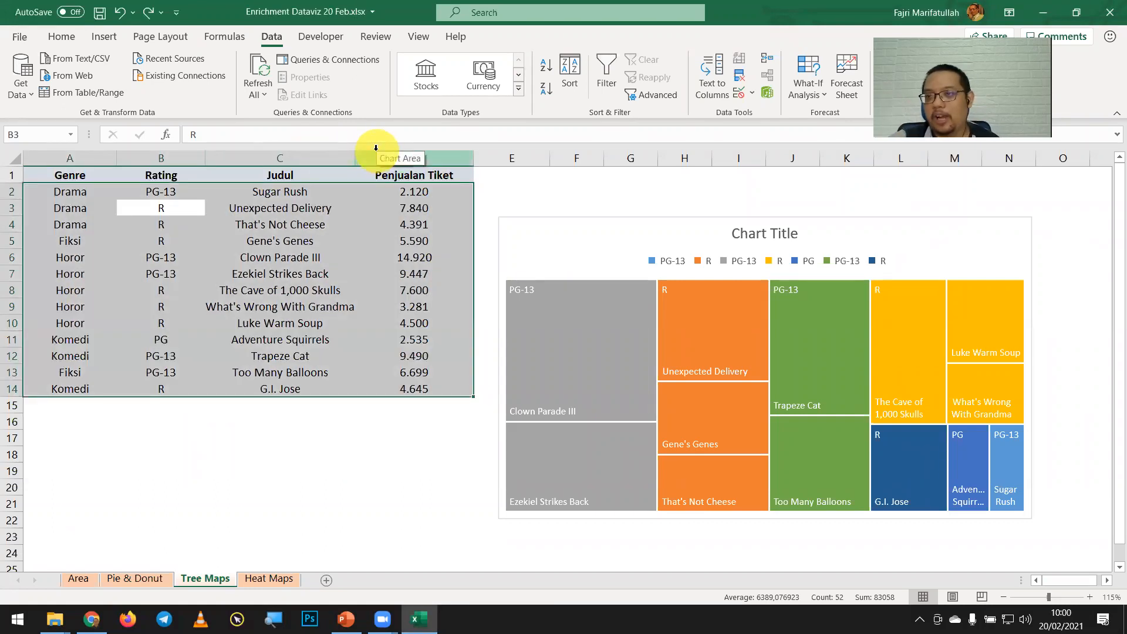
click(569, 220)
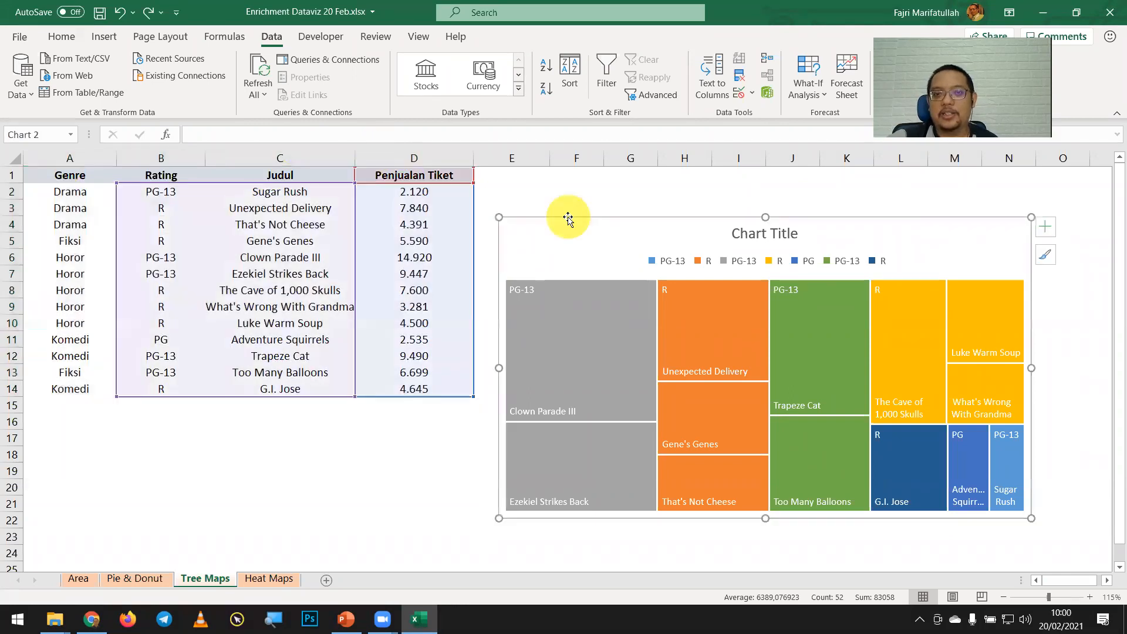
click(153, 179)
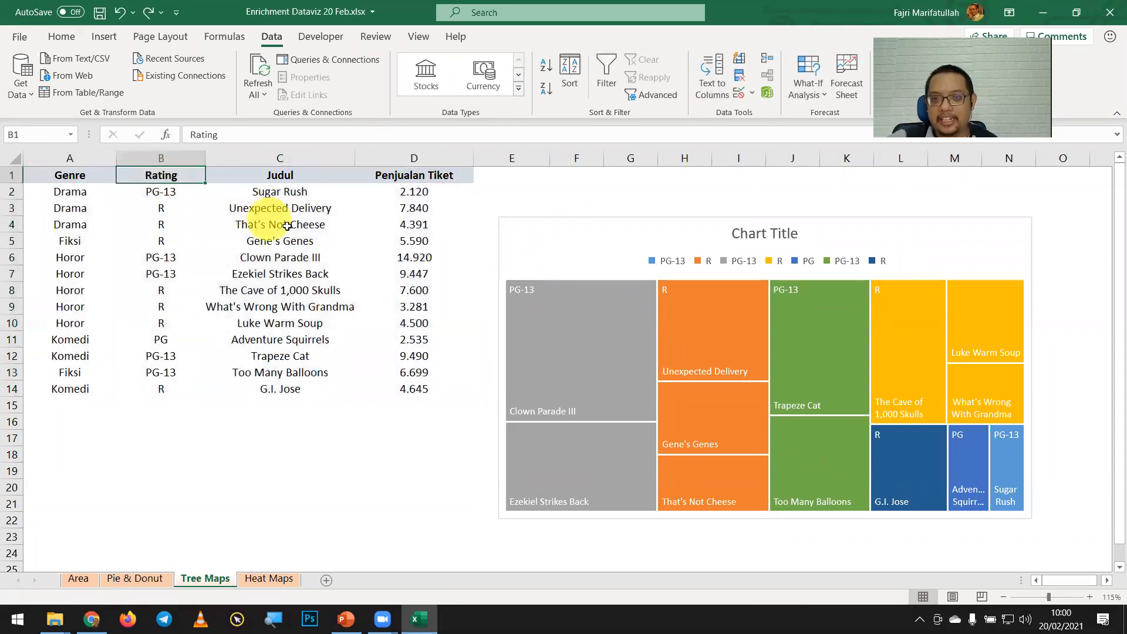
drag(188, 181, 446, 390)
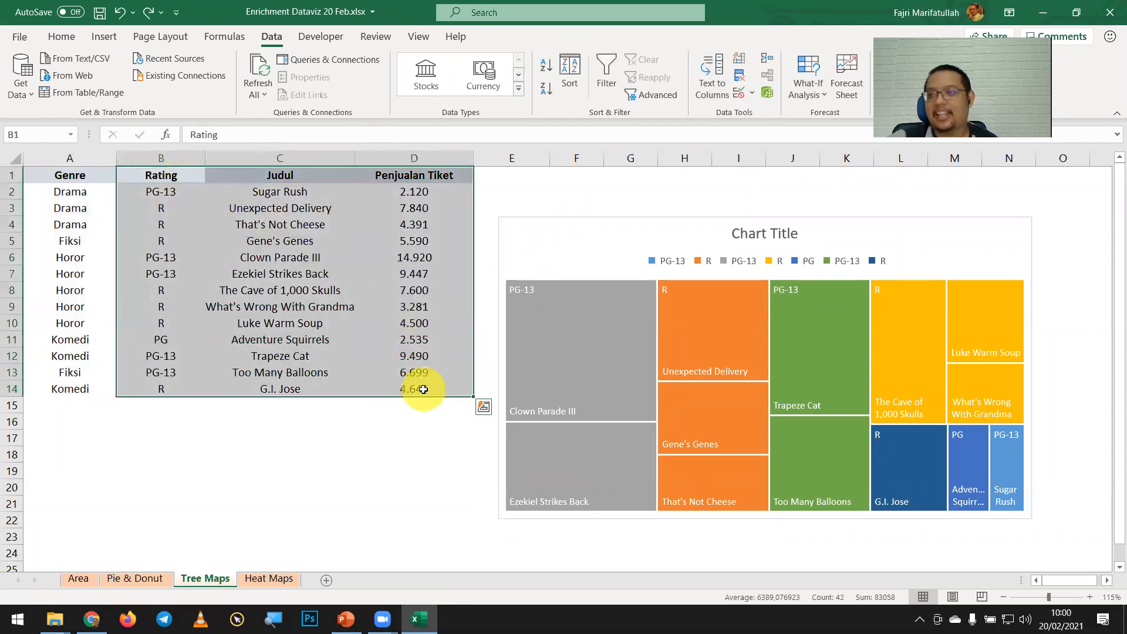
drag(85, 175, 429, 390)
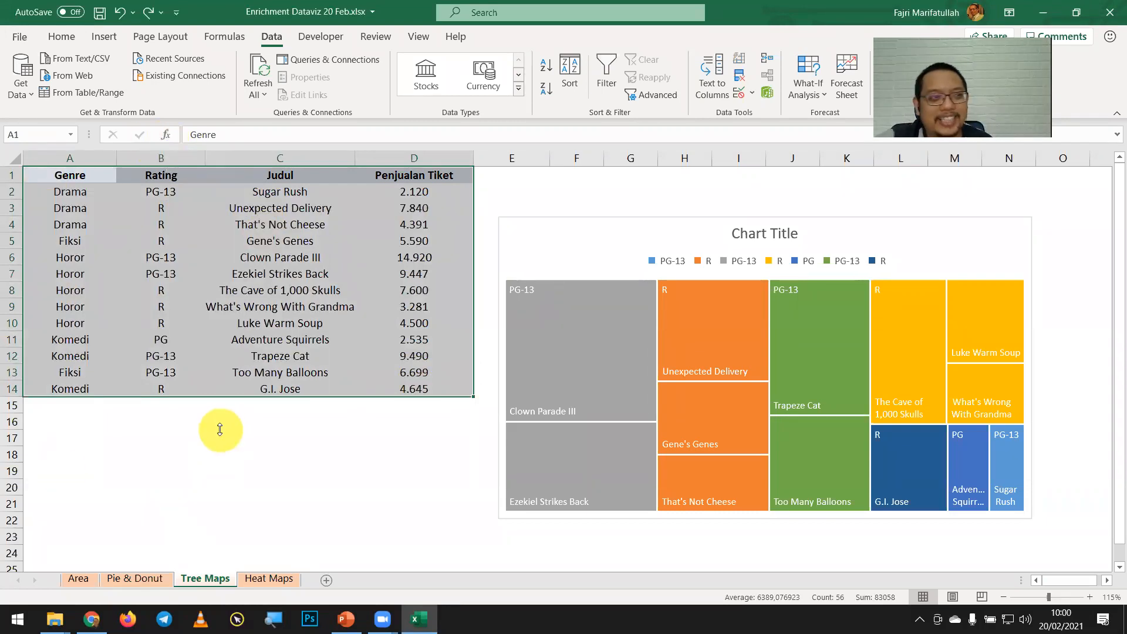
key(alt+Tab)
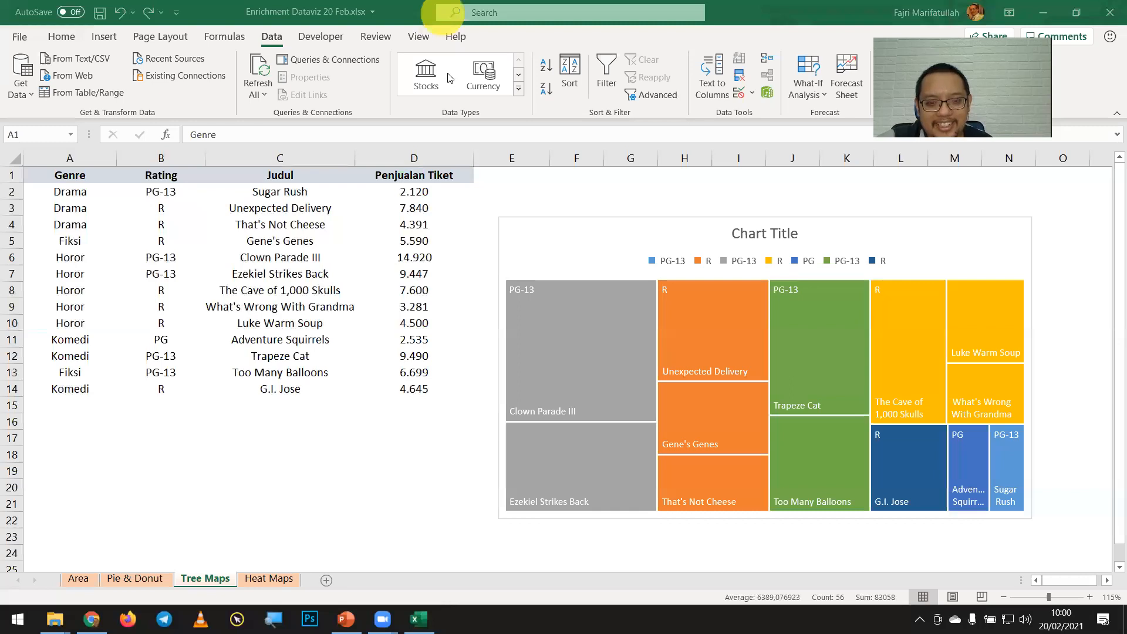
Open the Heat Maps sheet and enlarge its view to 145% around the Suhu Rata Rata (Celcius) table
click(269, 578)
click(269, 578)
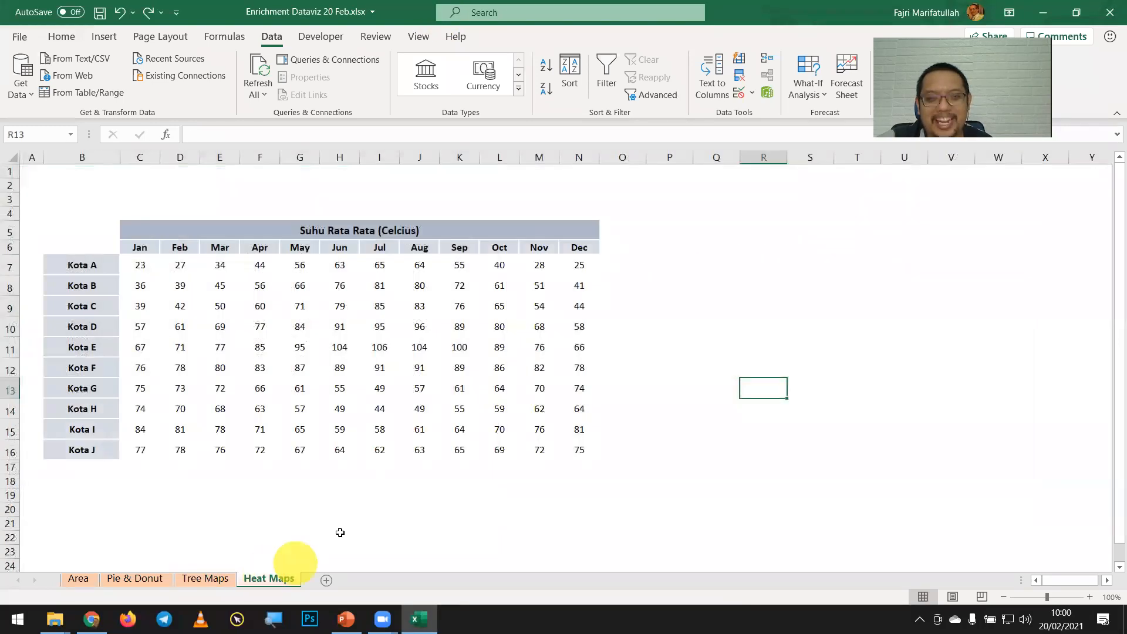
click(416, 71)
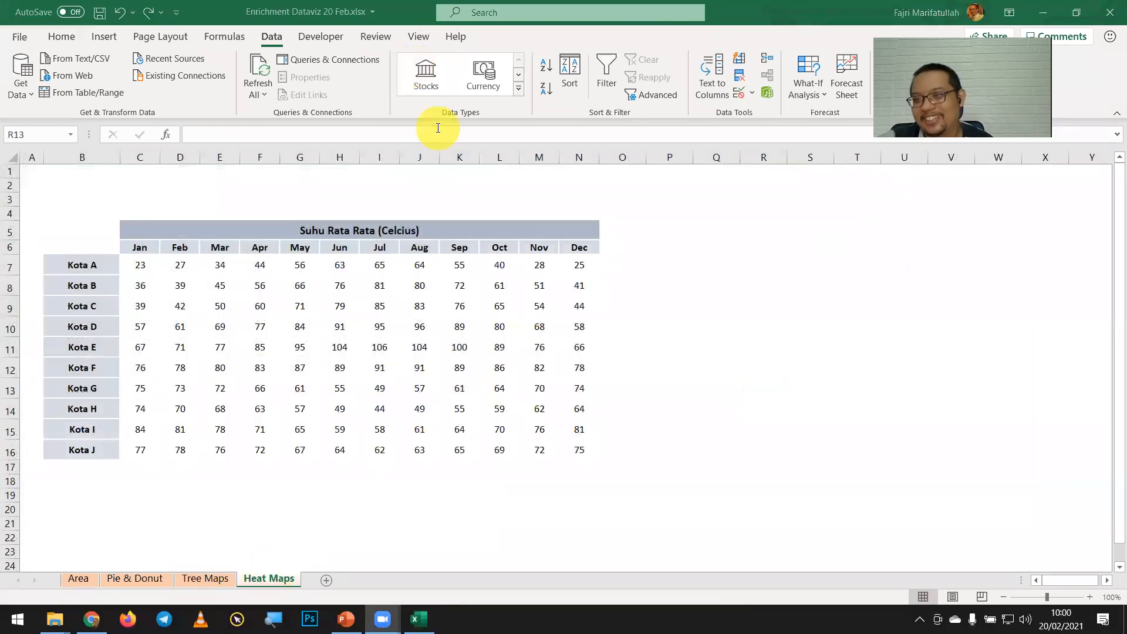
click(1047, 338)
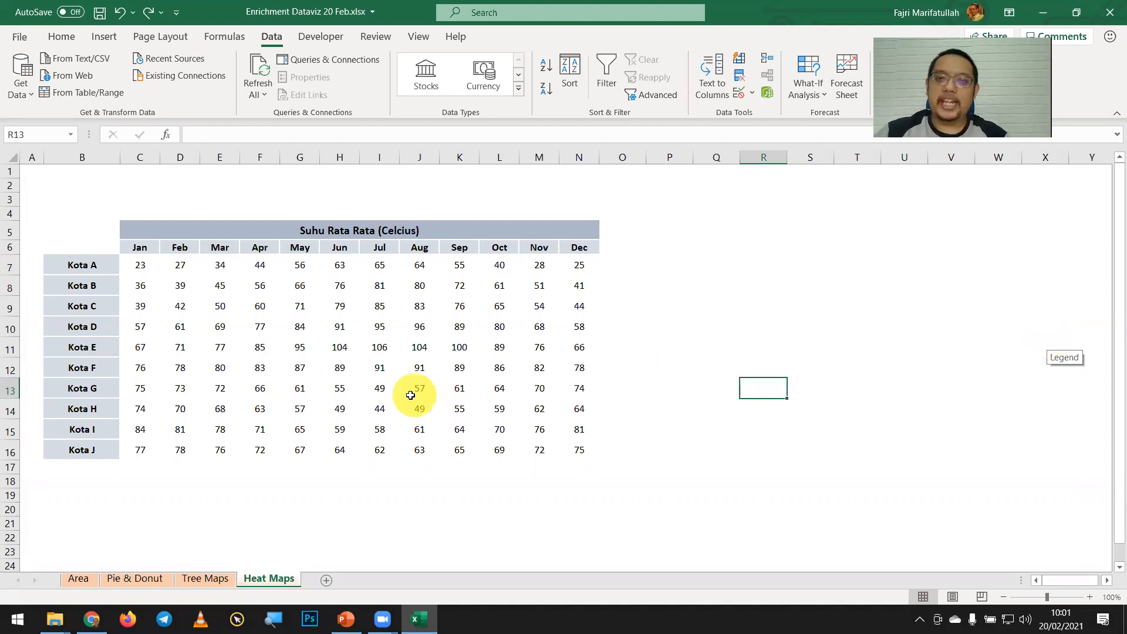
ctrl+scroll(410, 390, up, 3)
drag(1108, 252, 1111, 280)
click(995, 317)
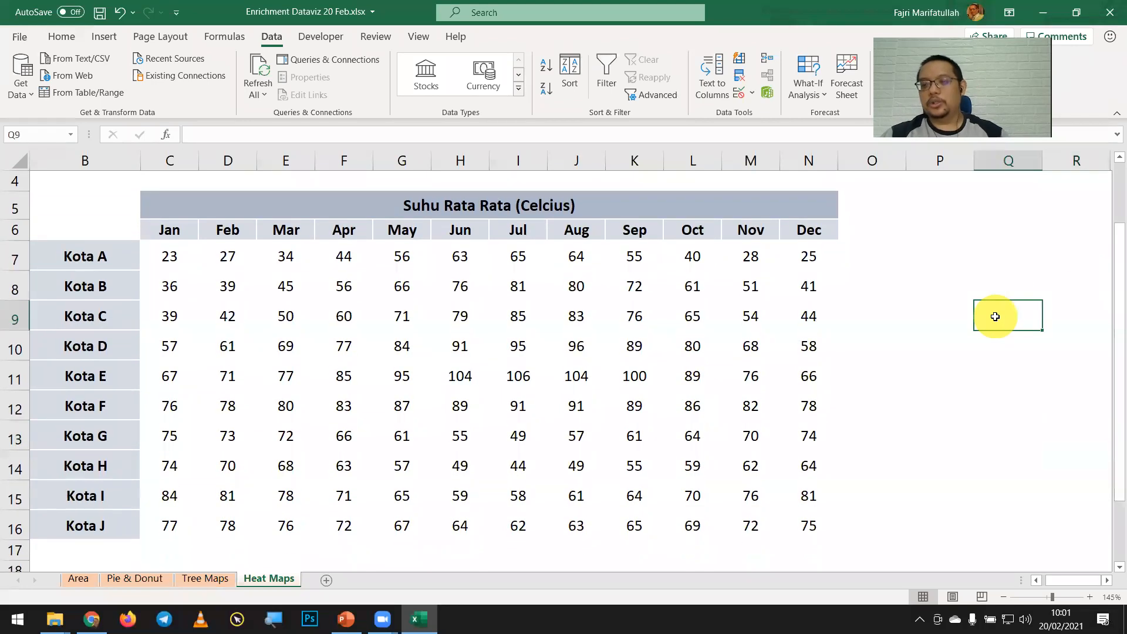
Insert a line chart from the monthly temperatures of Kota A to Kota J in B6:N16
key(Home)
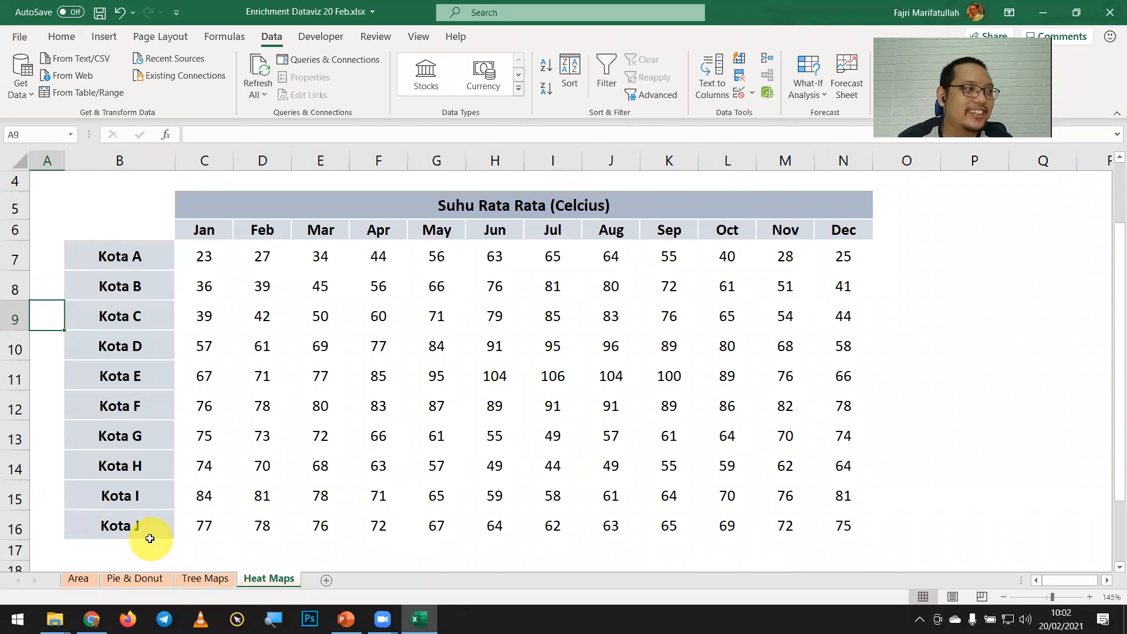
click(257, 406)
click(157, 235)
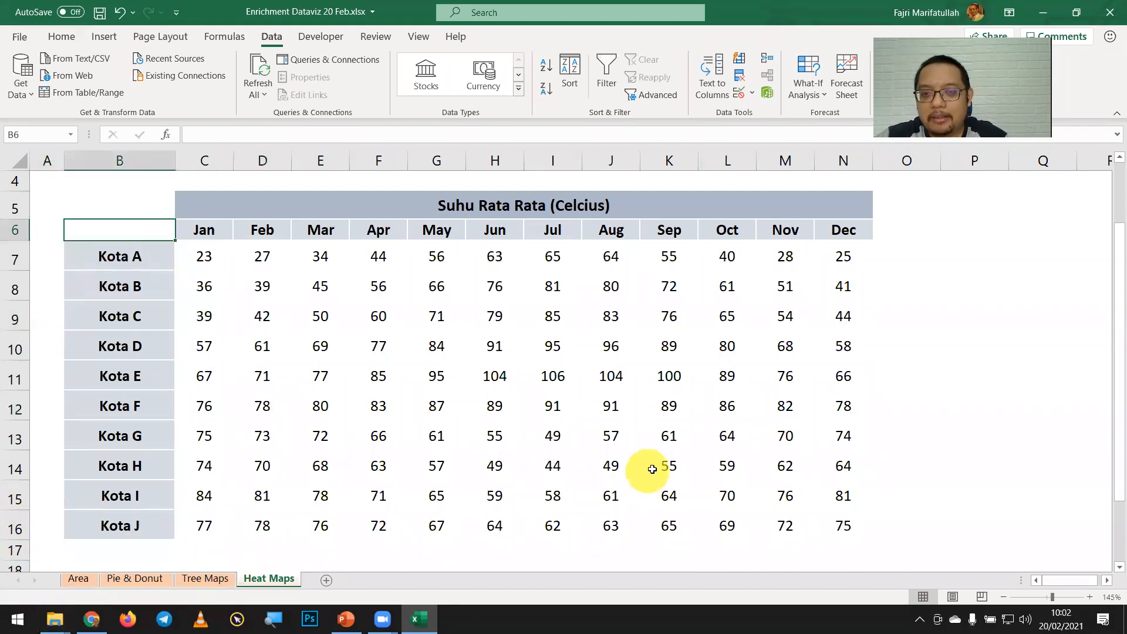
shift+click(843, 525)
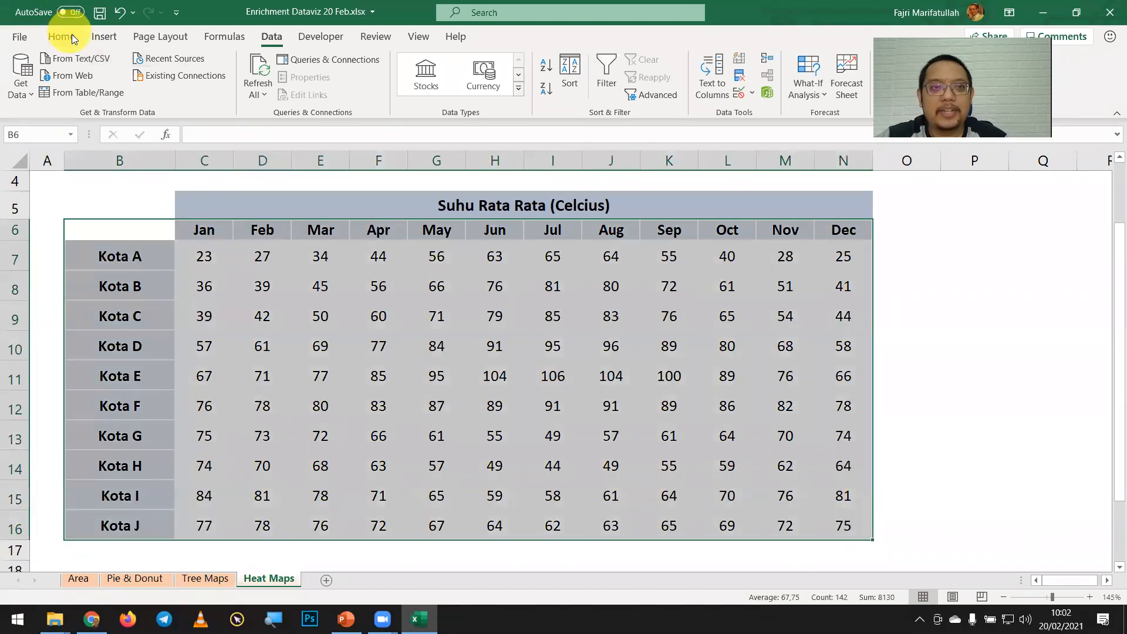
click(104, 36)
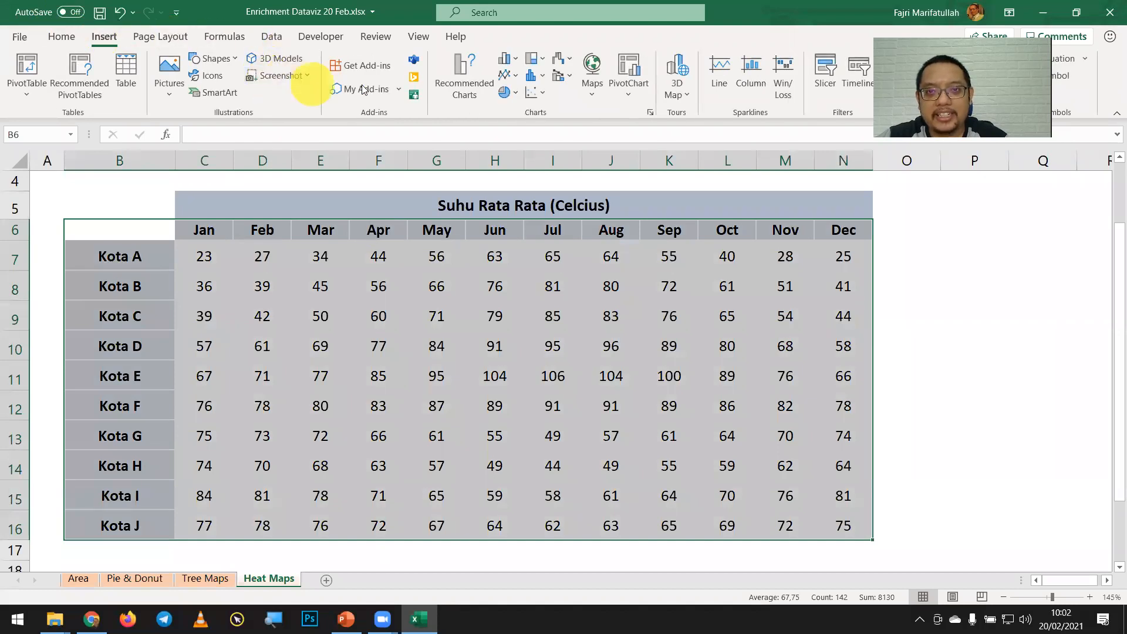
click(508, 75)
click(519, 126)
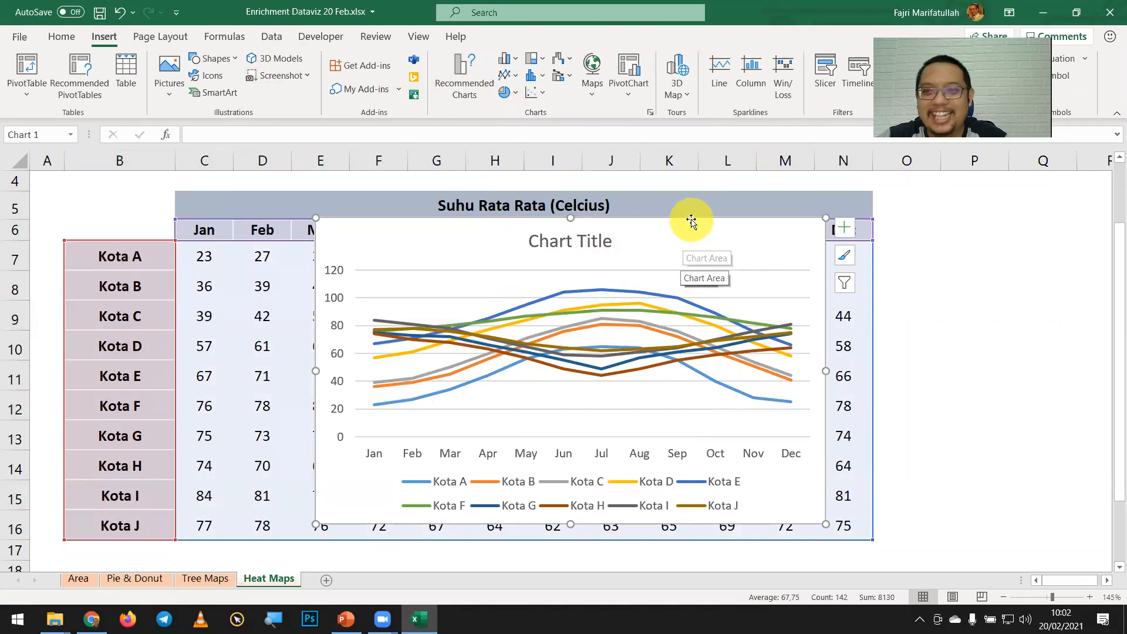
Undo the accidental shift of the chart's data range and move the line chart down over the table's lower rows
click(664, 233)
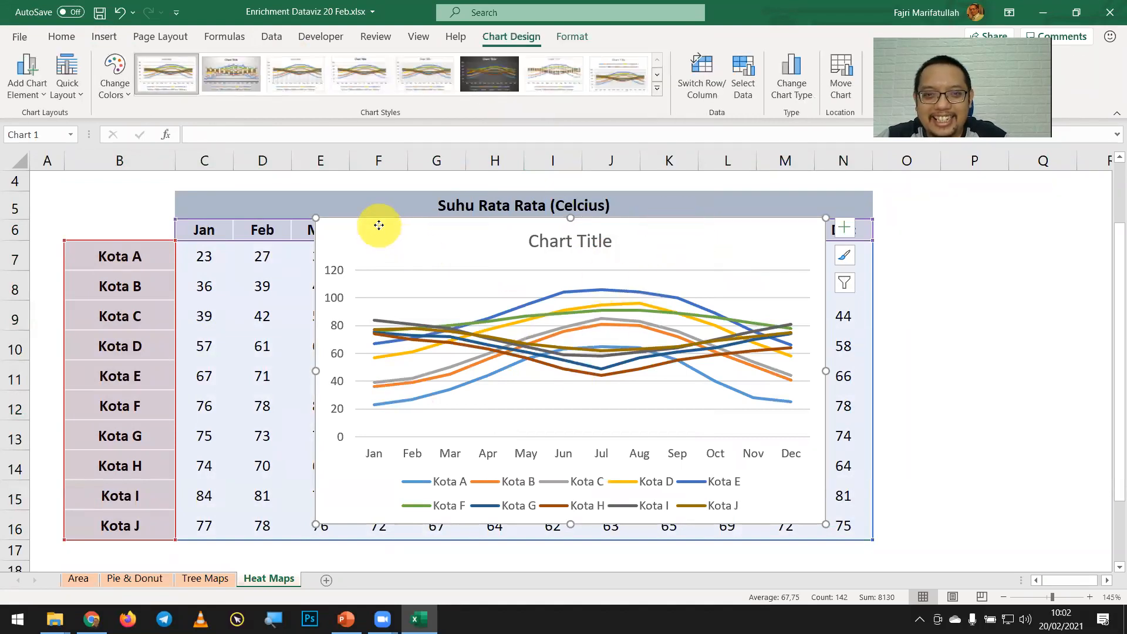
drag(385, 220, 429, 223)
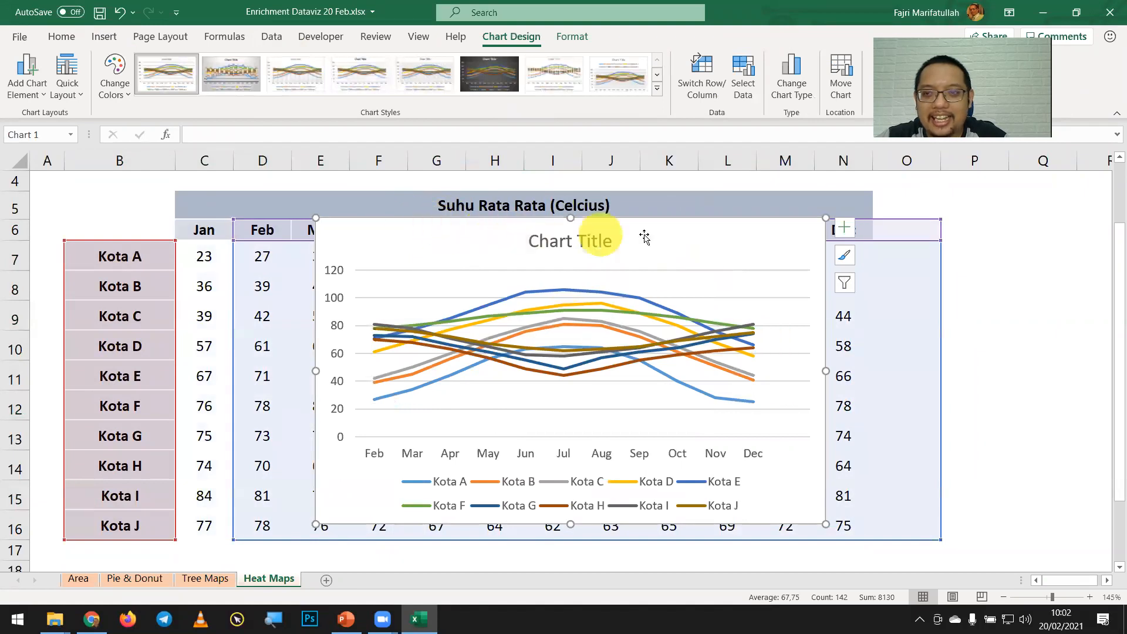
key(ctrl+z)
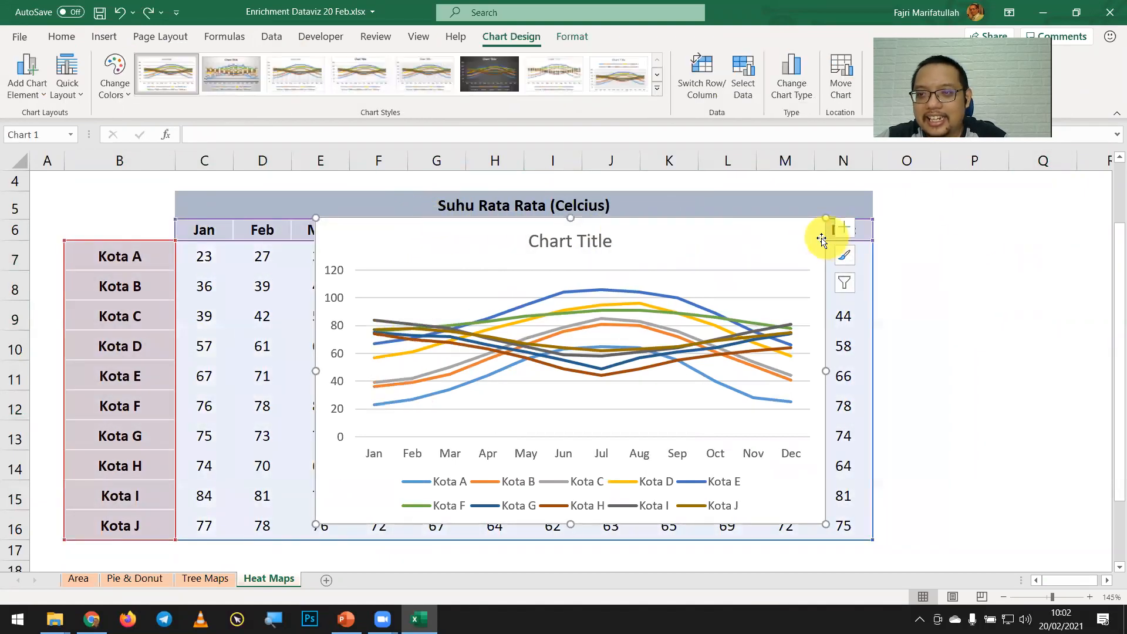
drag(825, 237, 659, 465)
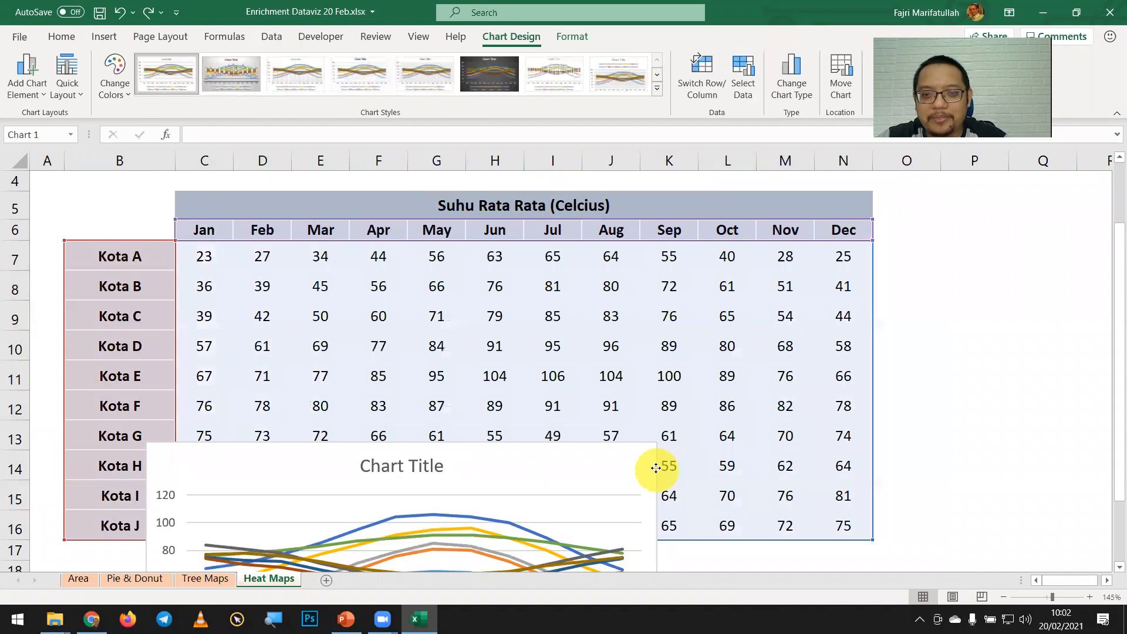
Move the line chart below the temperature table to start at row 18, and widen it to the right edge of column N
scroll(584, 385, down, 2)
drag(657, 339, 569, 455)
scroll(576, 433, down, 2)
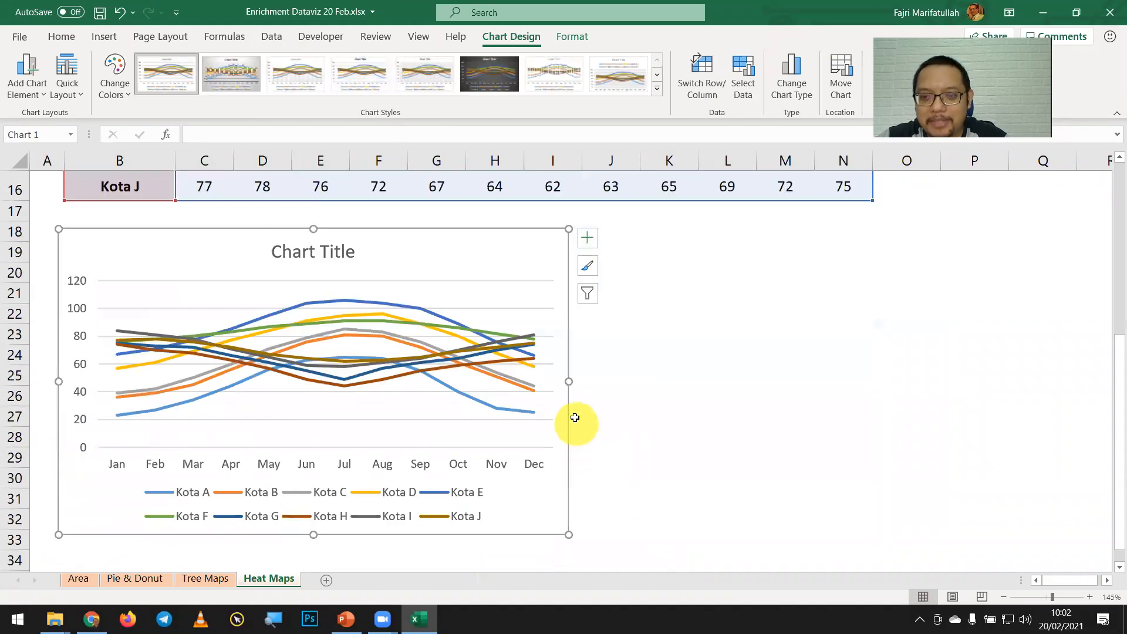
drag(569, 382, 874, 376)
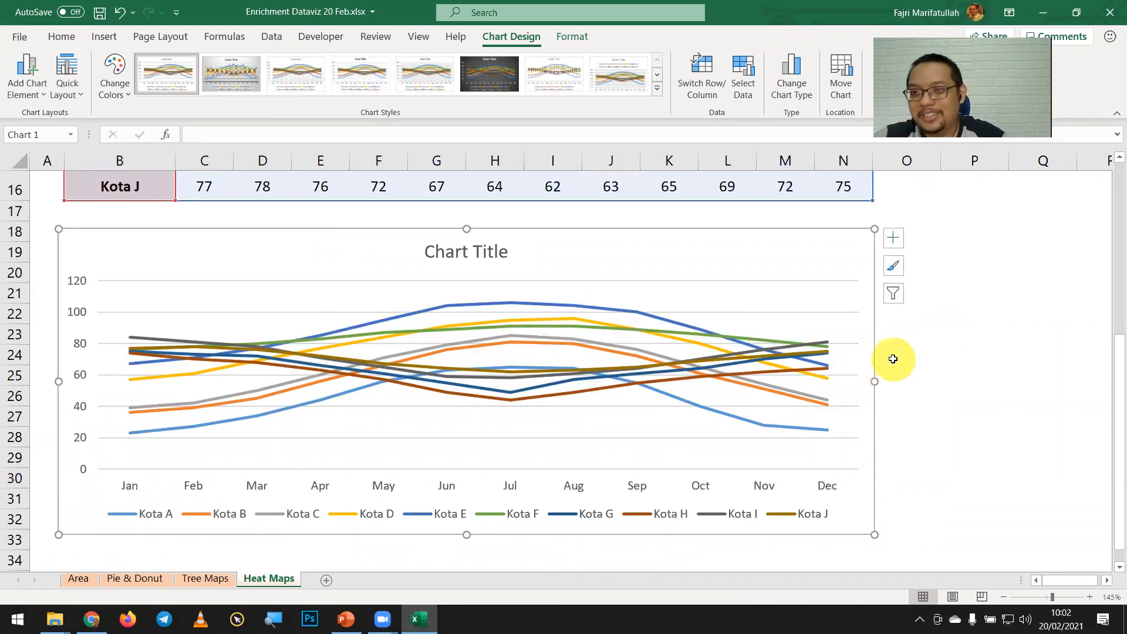
drag(1111, 369, 1109, 381)
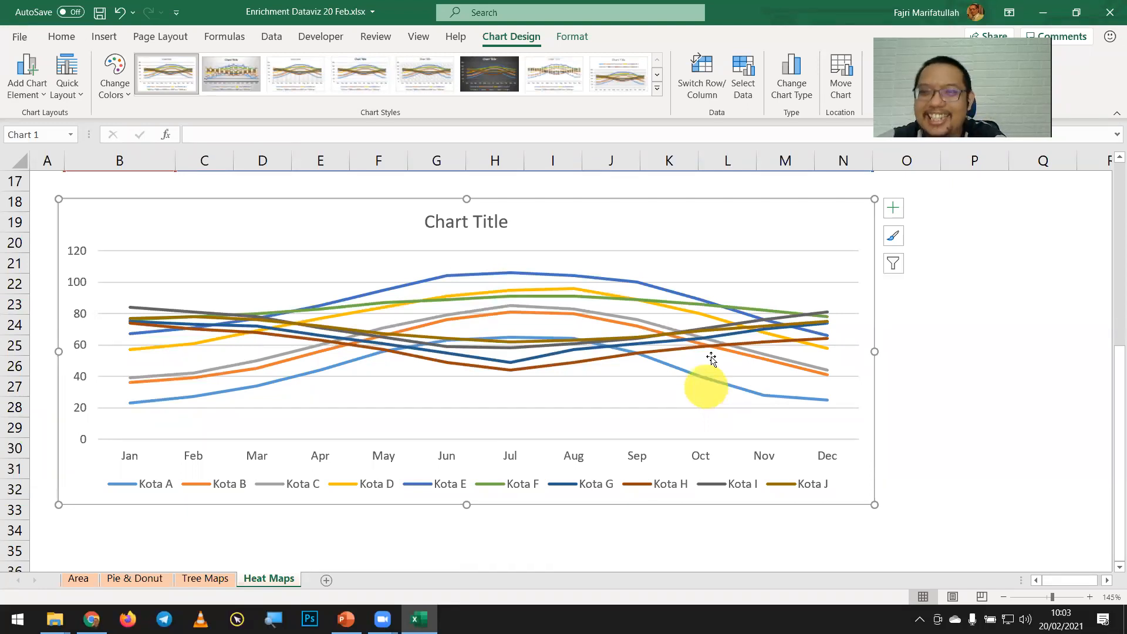
Deselect the line chart and reduce the sheet's zoom to 130% around the temperature table
scroll(711, 357, up, 4)
click(987, 342)
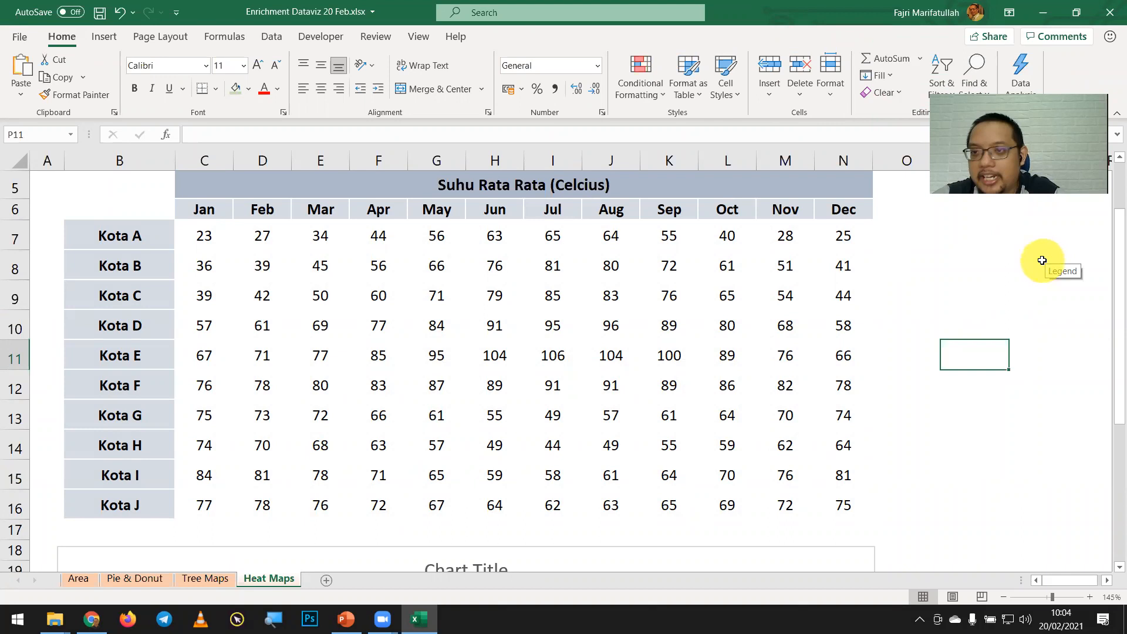
scroll(1039, 259, down, 1)
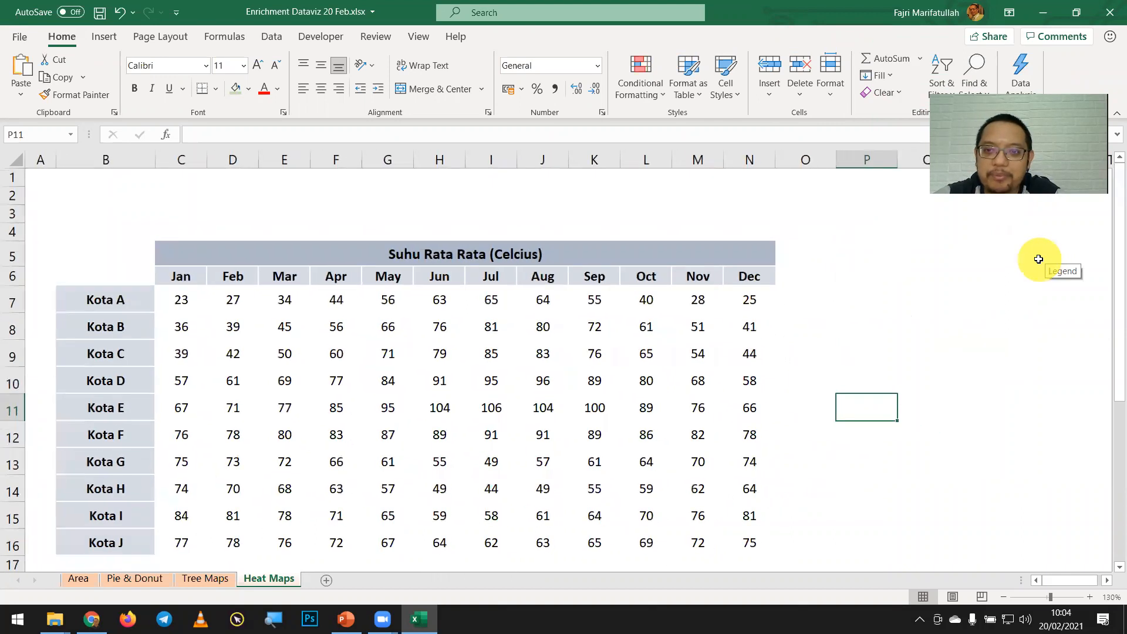
drag(1115, 258, 1110, 283)
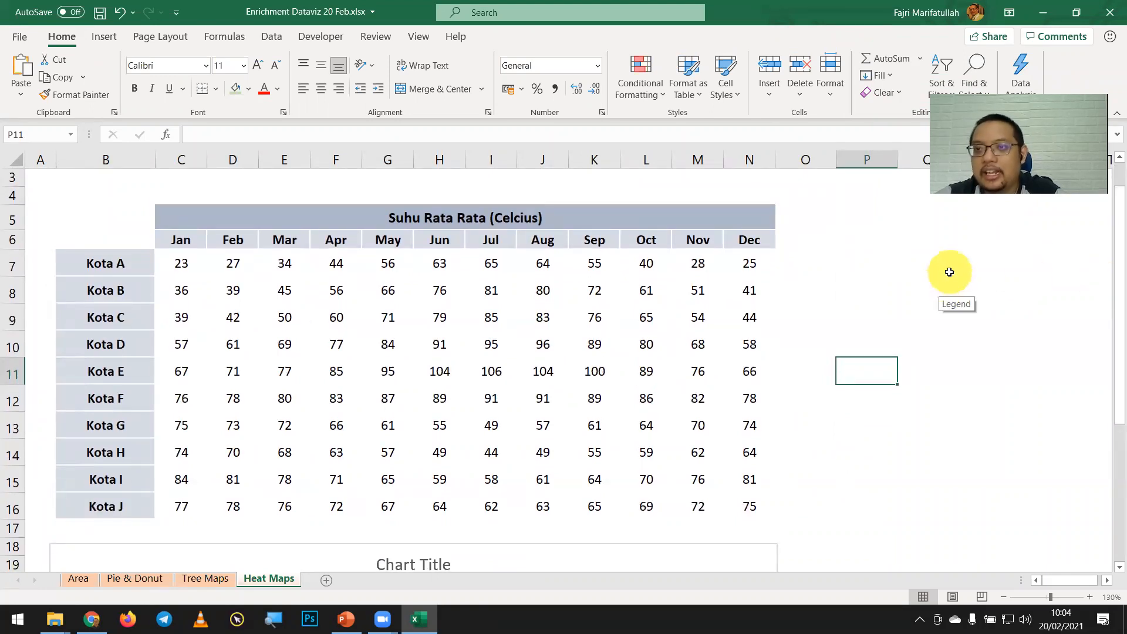
click(942, 265)
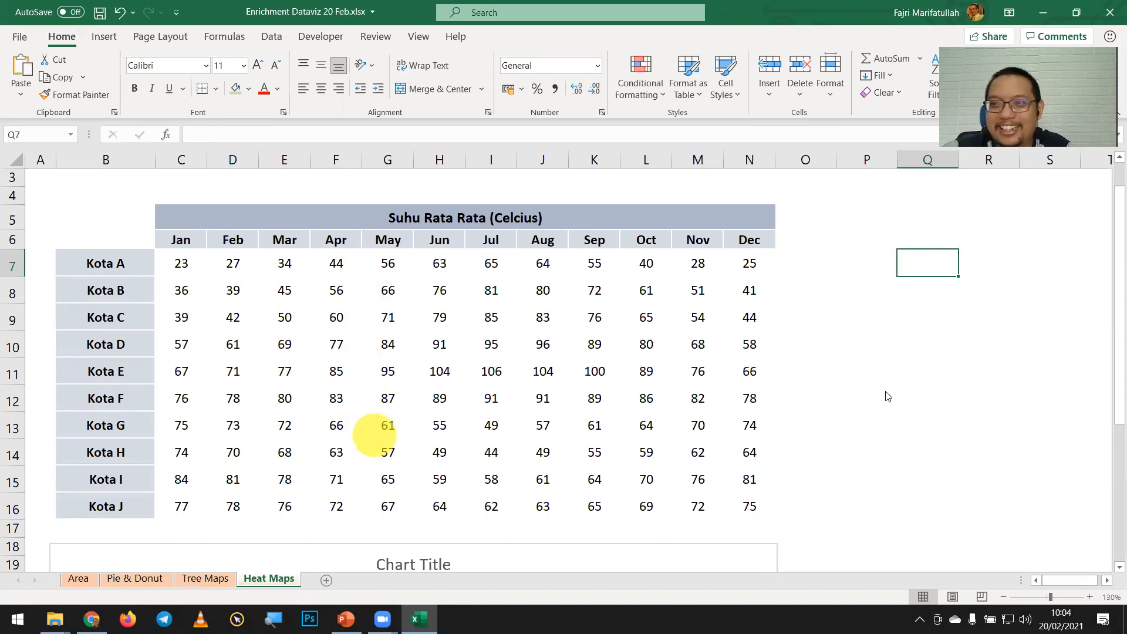
click(997, 329)
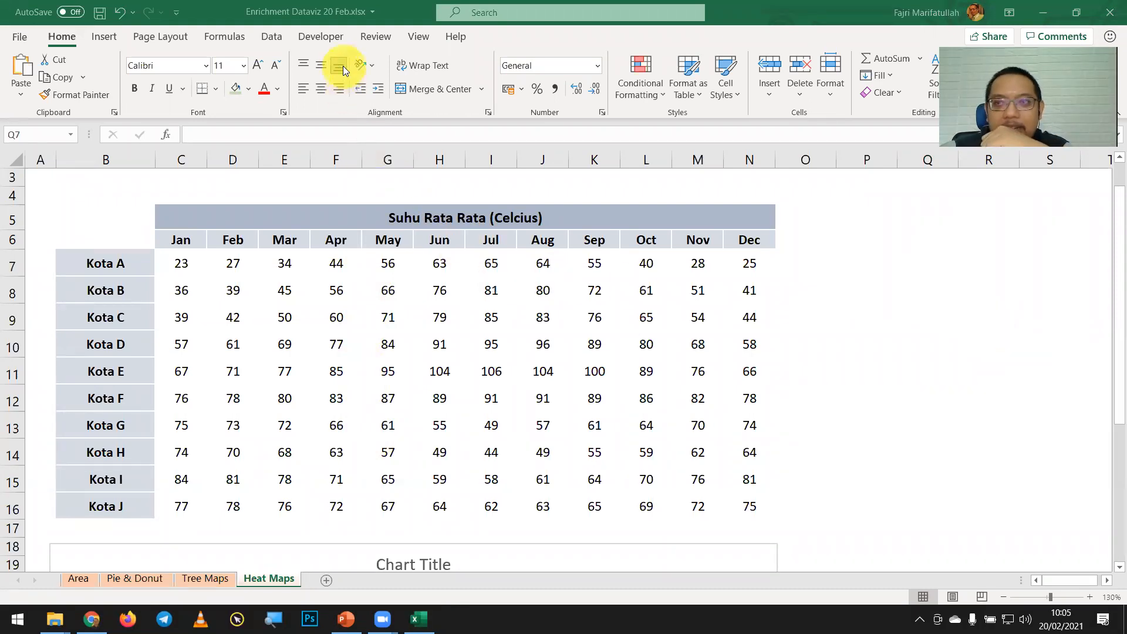
click(931, 378)
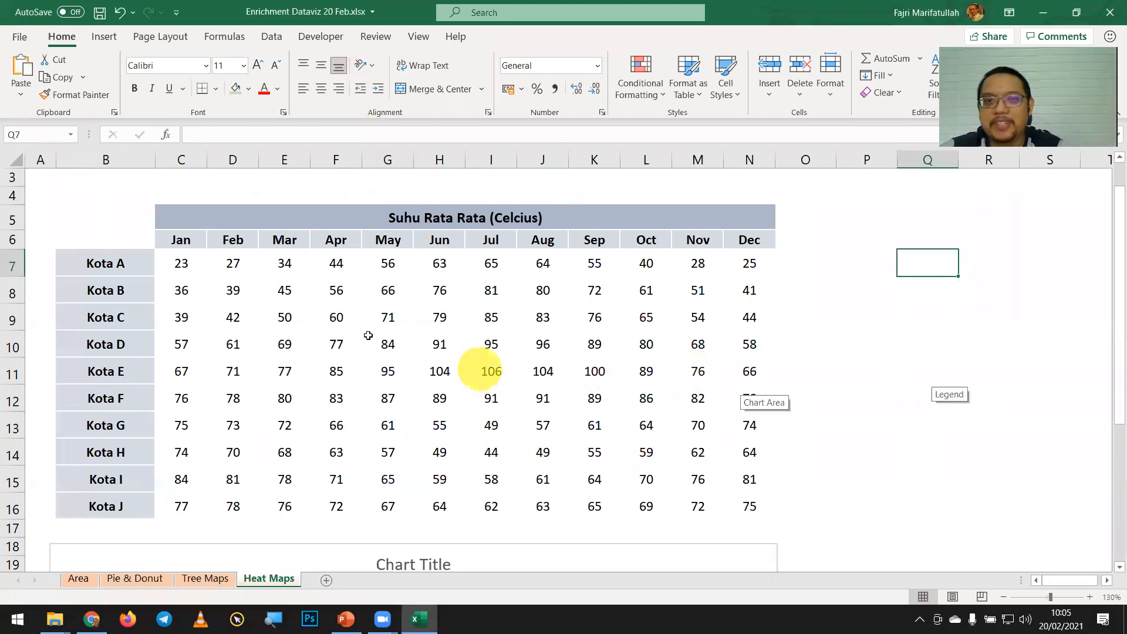
Select the temperature values C7:N16 and examine the Conditional Formatting options under the screen magnifier
click(192, 263)
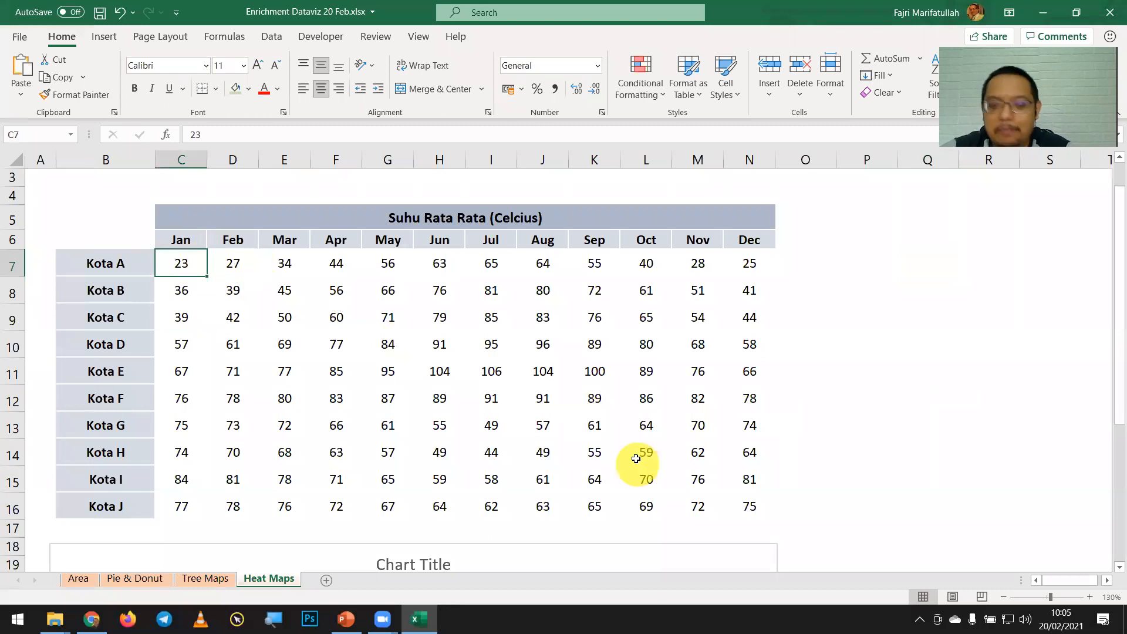
shift+click(750, 503)
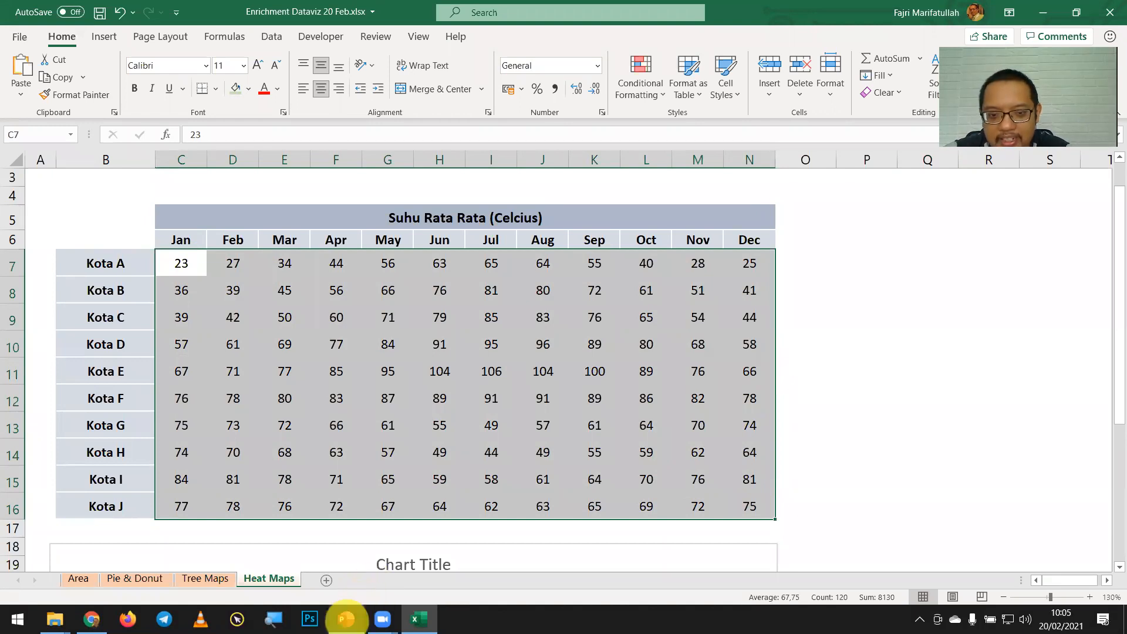
click(274, 618)
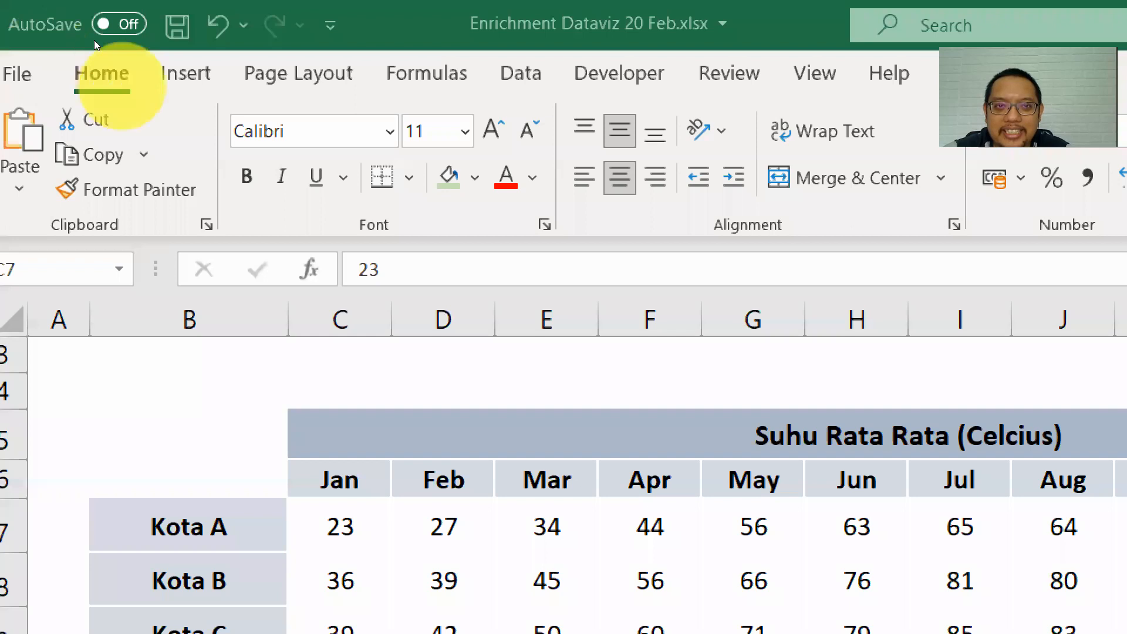
click(96, 40)
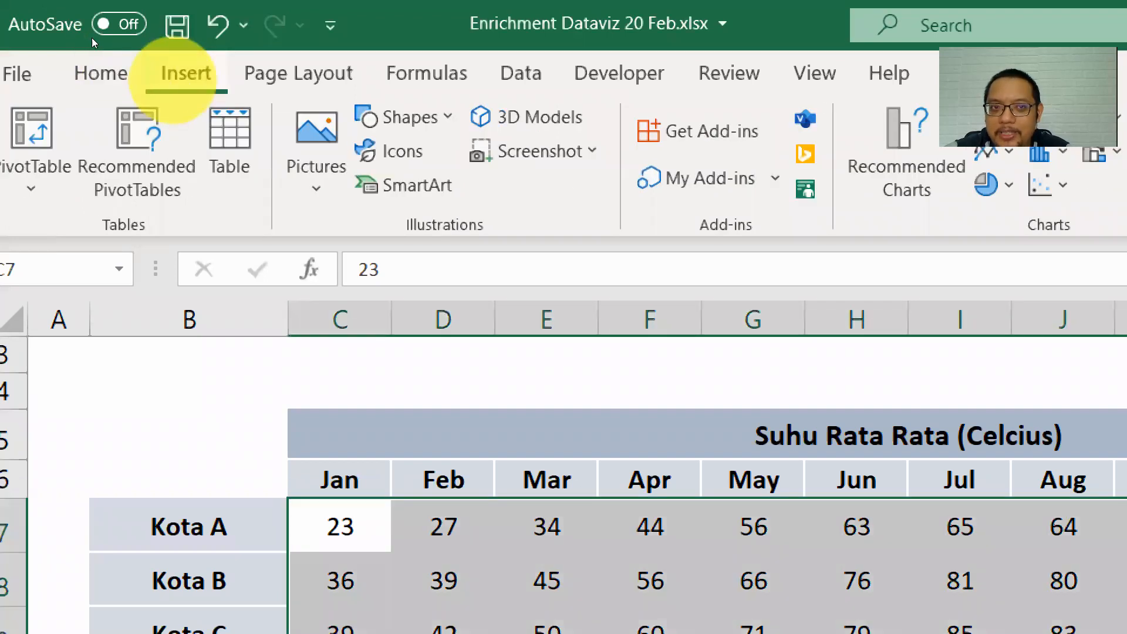
click(100, 73)
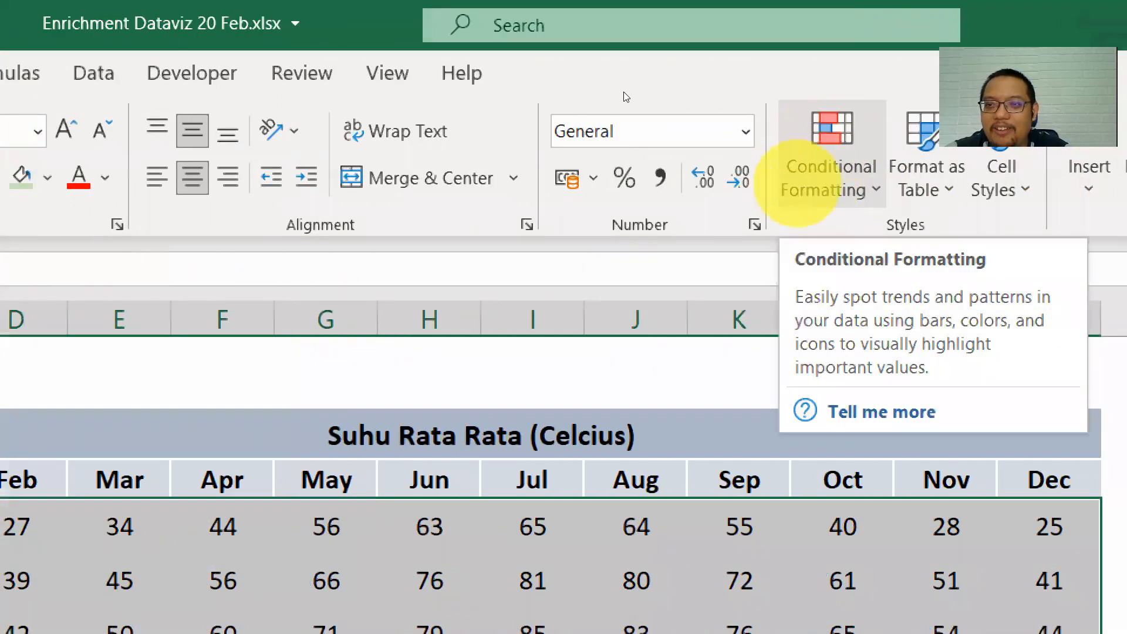
click(805, 185)
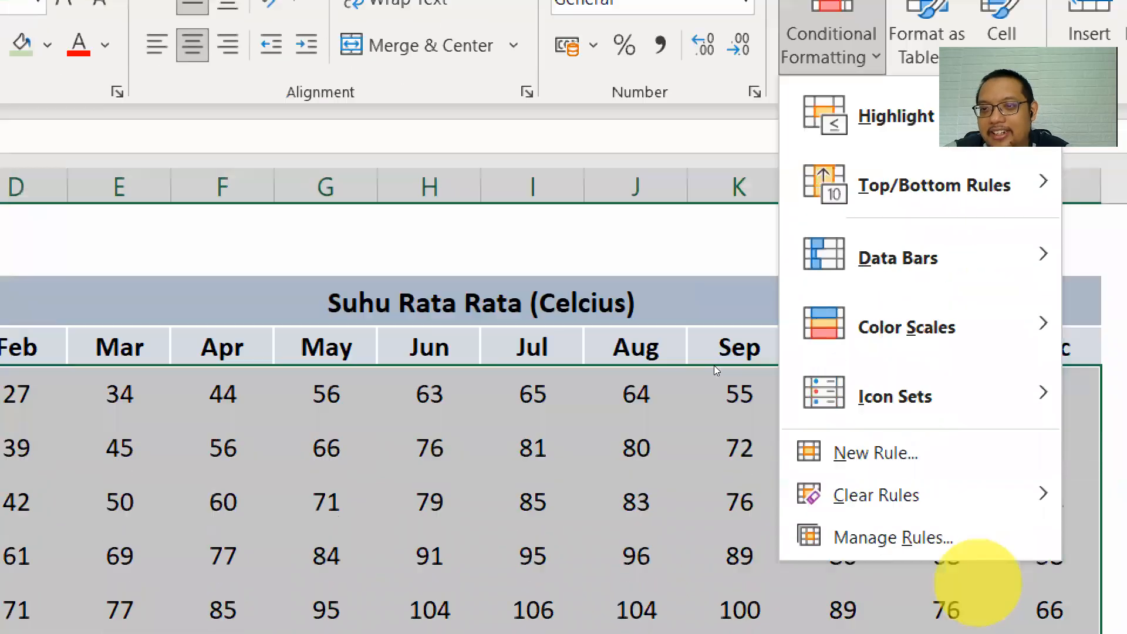
mouse_move(1004, 388)
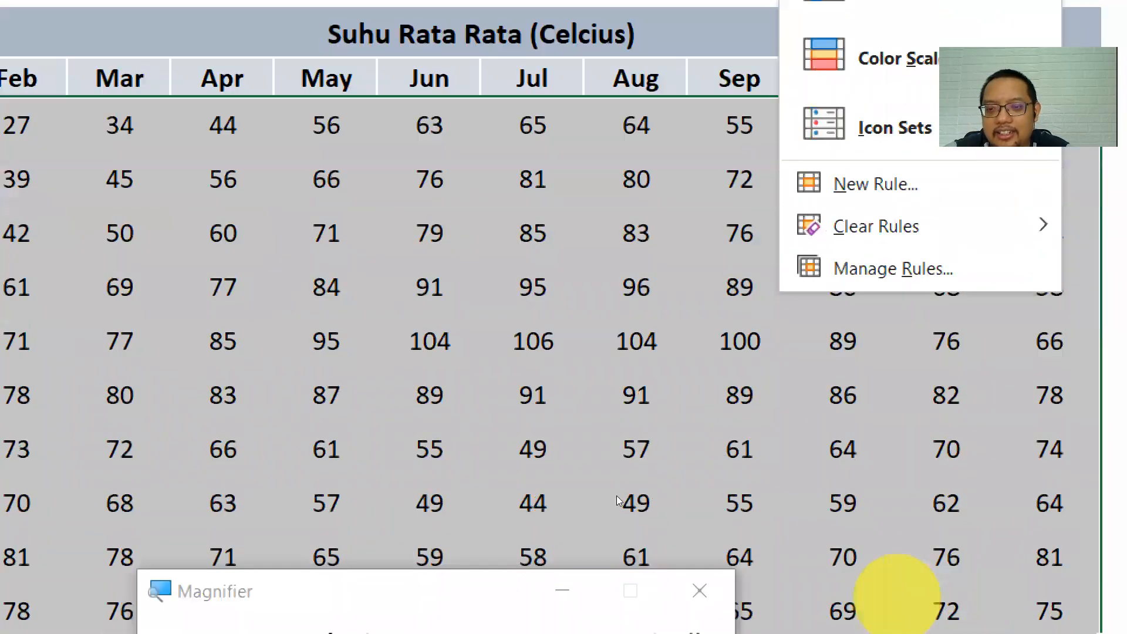
click(691, 591)
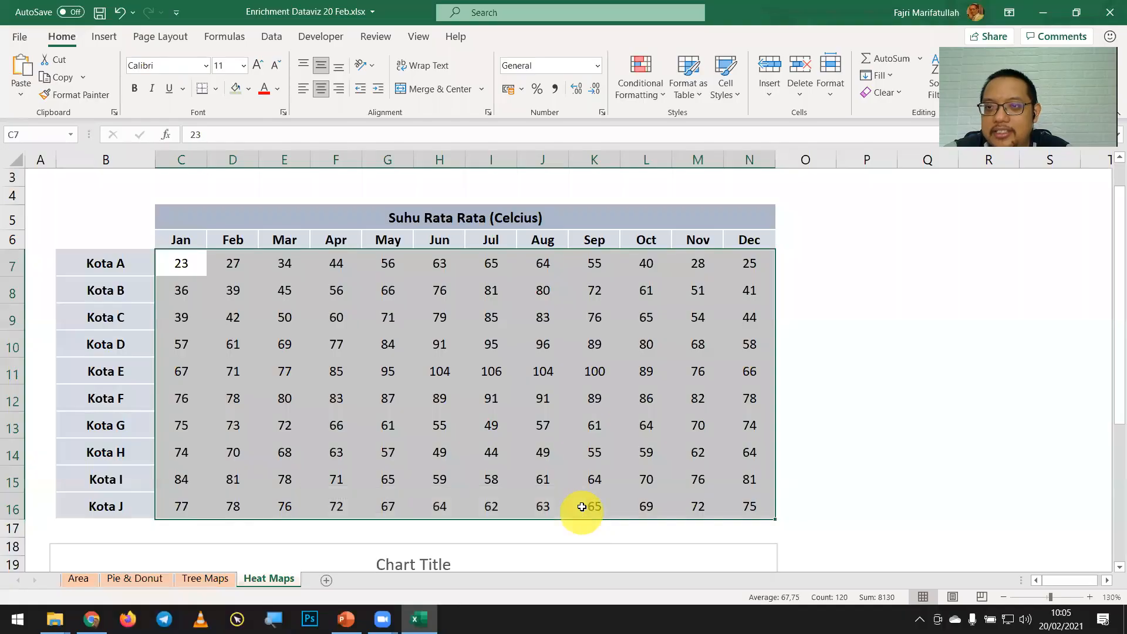
Apply the Red - White - Blue color scale to the temperature values in C7:N16
click(657, 79)
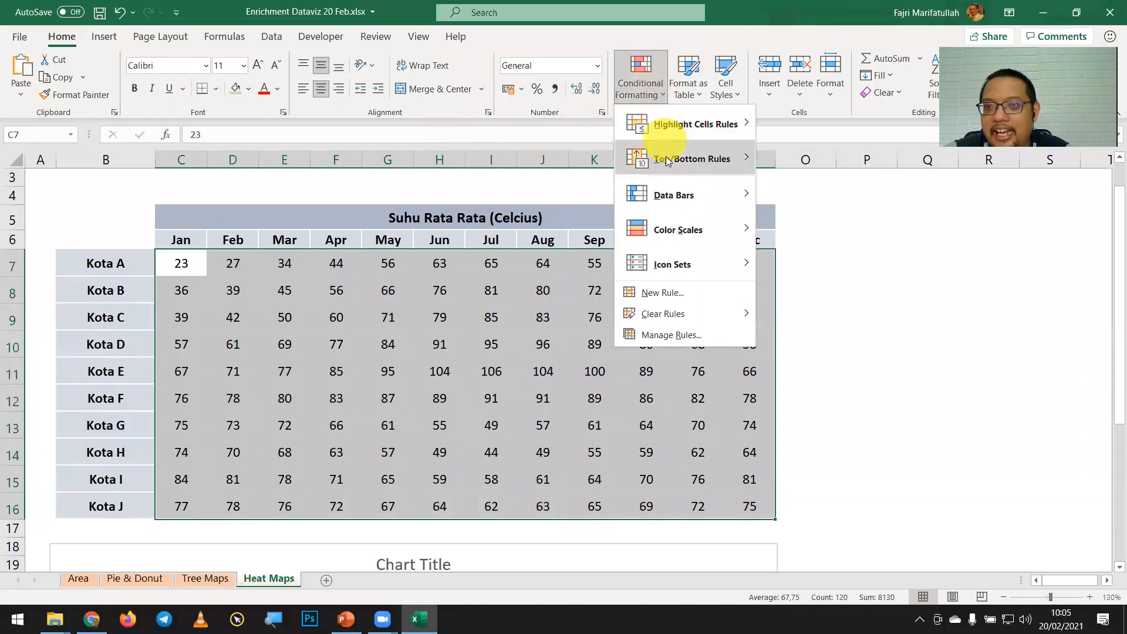
mouse_move(675, 230)
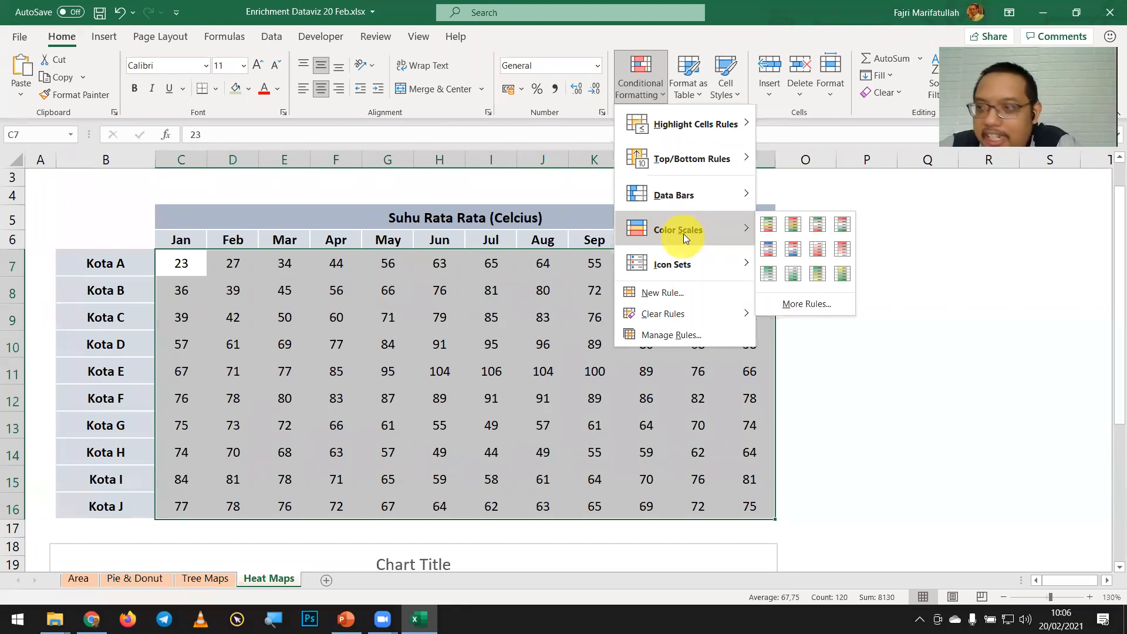
mouse_move(718, 236)
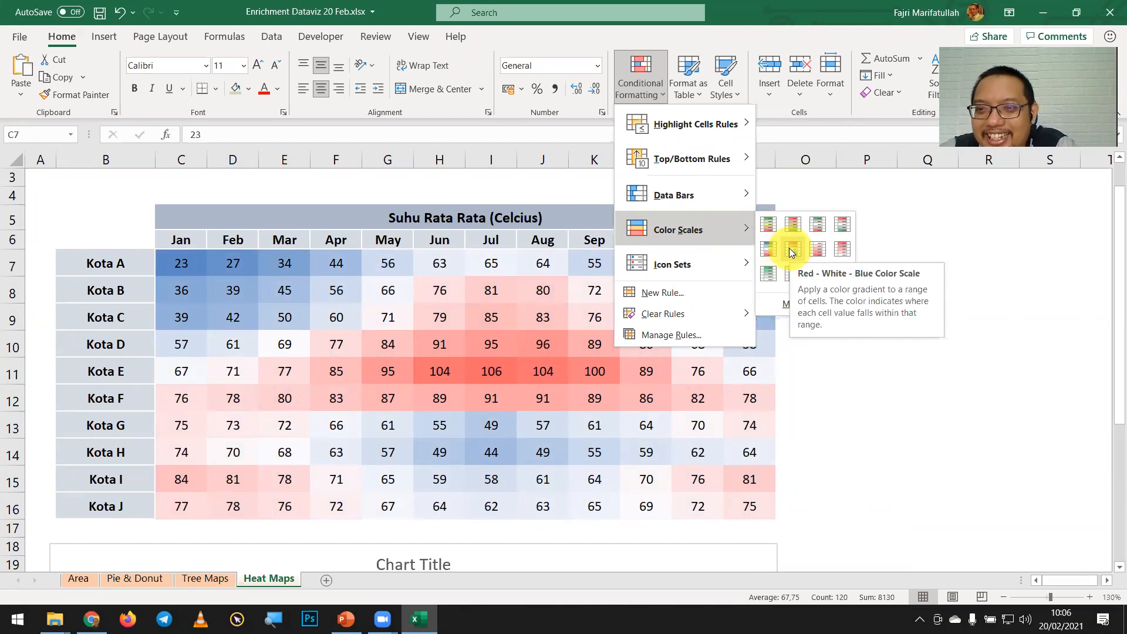
click(273, 619)
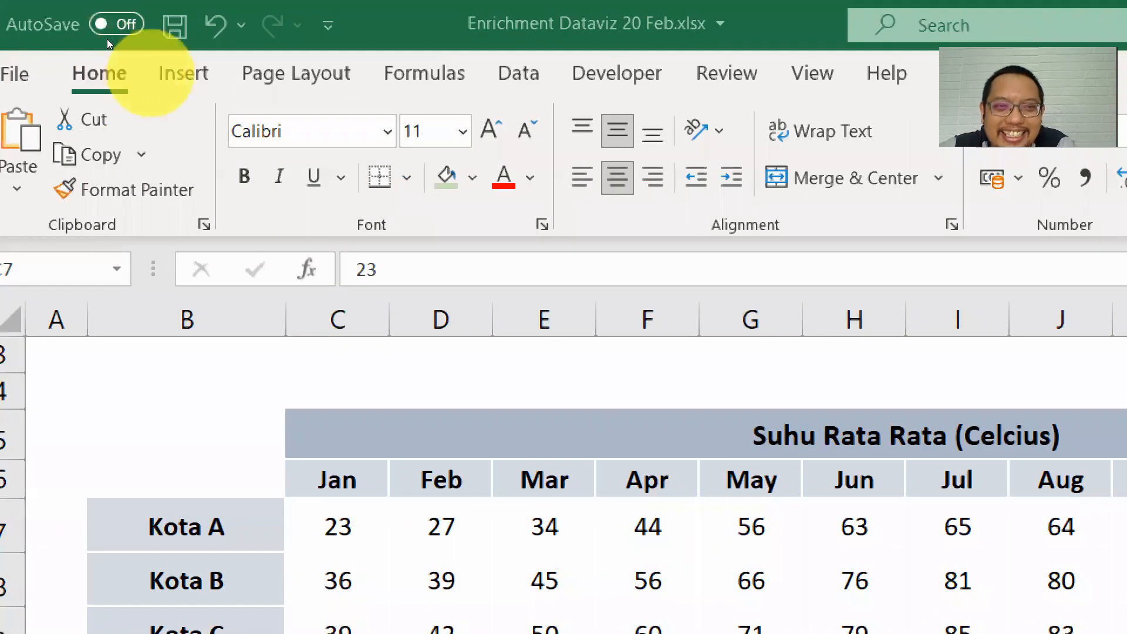
click(183, 73)
click(15, 74)
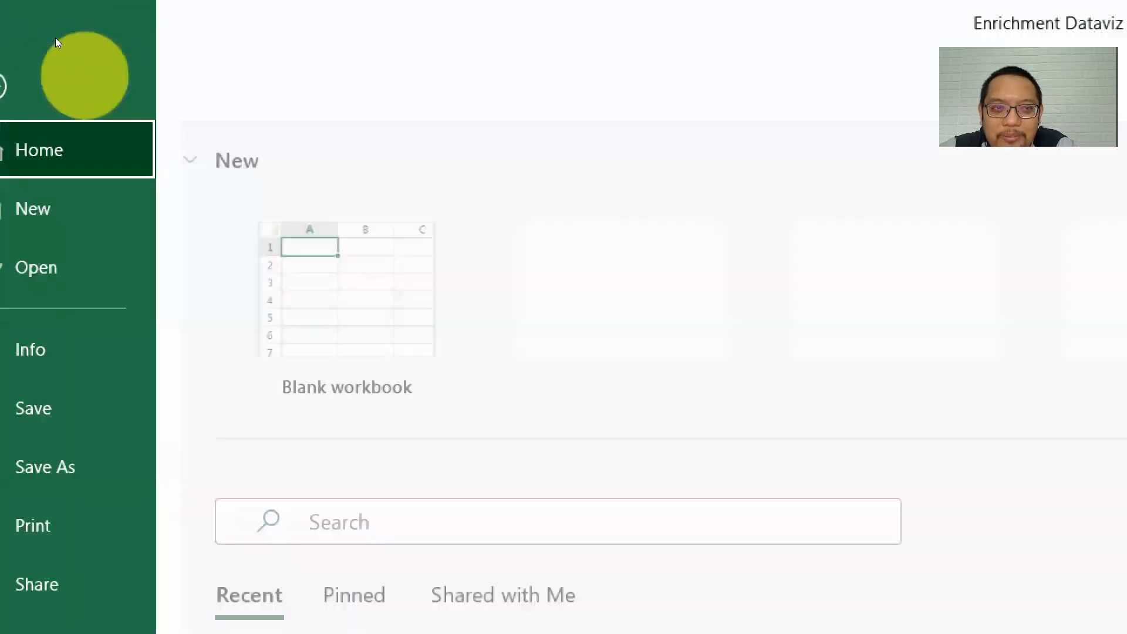
click(25, 83)
click(111, 73)
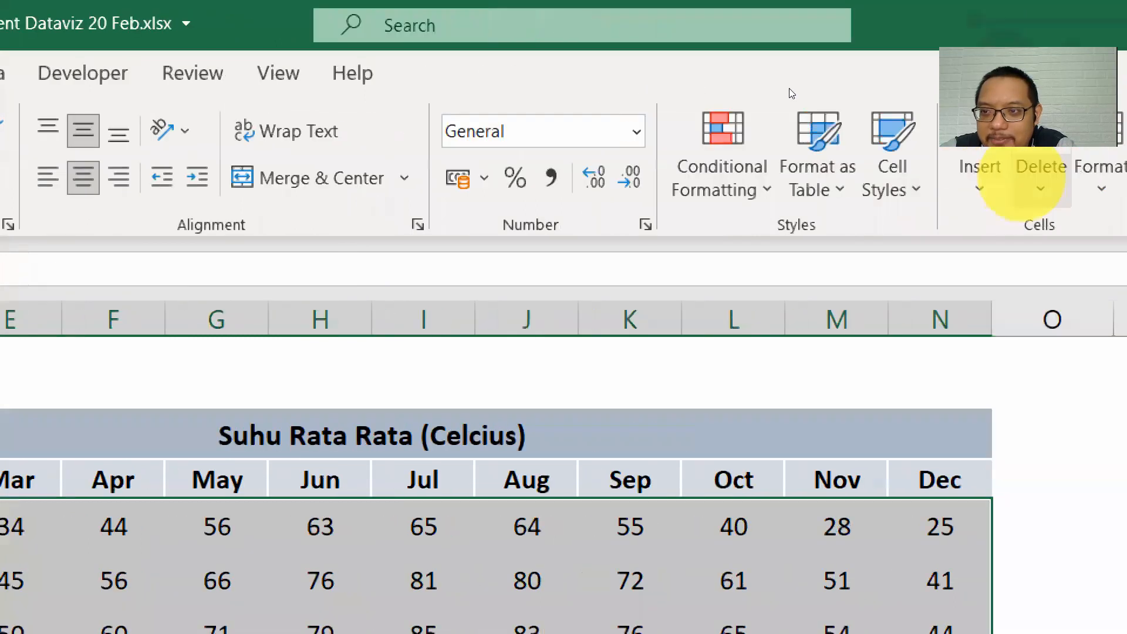
click(713, 143)
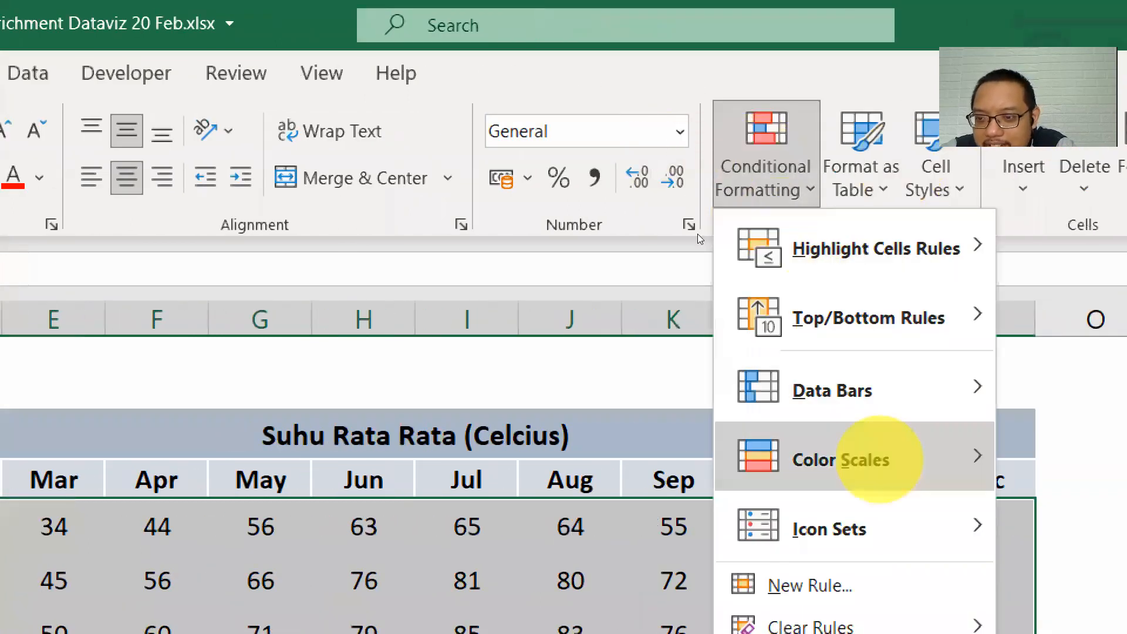
mouse_move(879, 460)
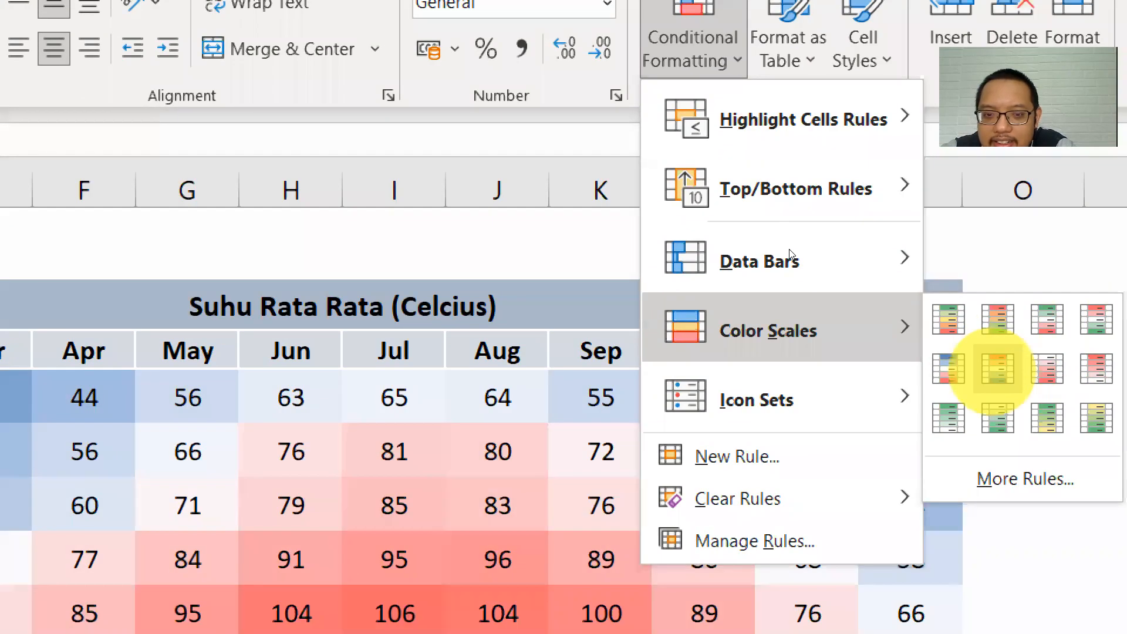
click(998, 366)
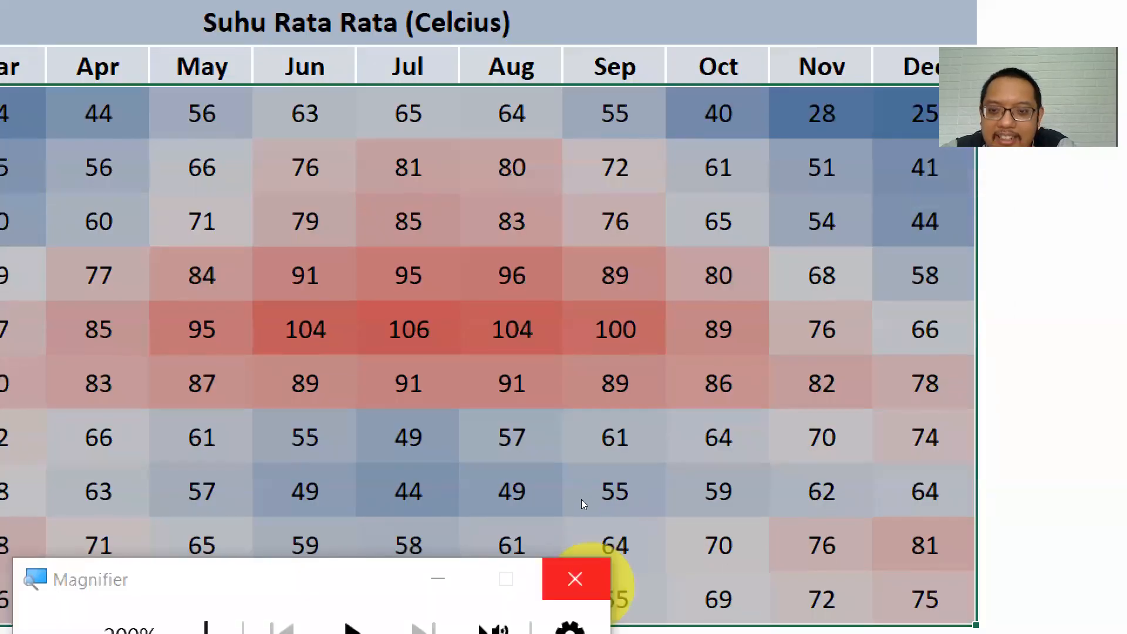
click(575, 580)
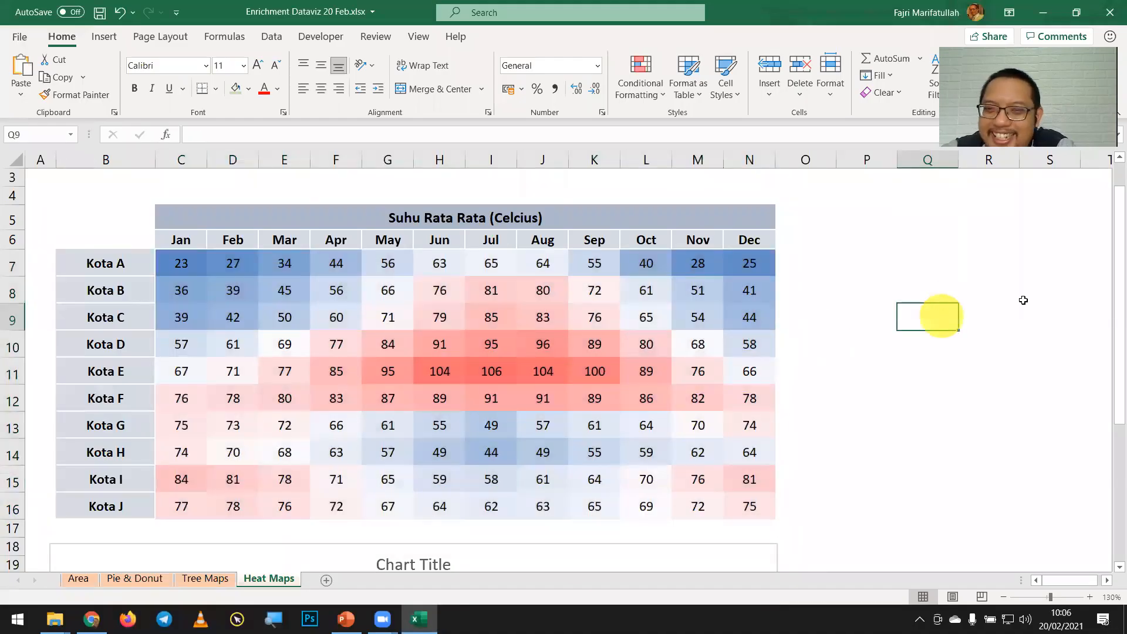
Capture a screenshot of the color-scaled Suhu Rata Rata (Celcius) table with its headings and copy it
drag(1109, 290, 1109, 294)
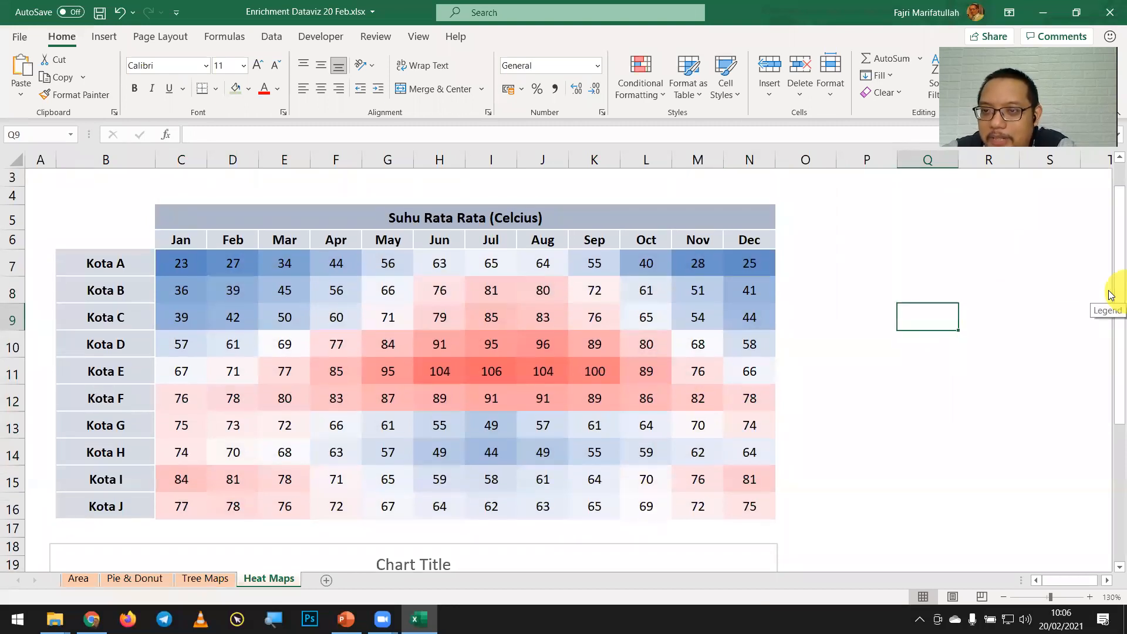
key(Print)
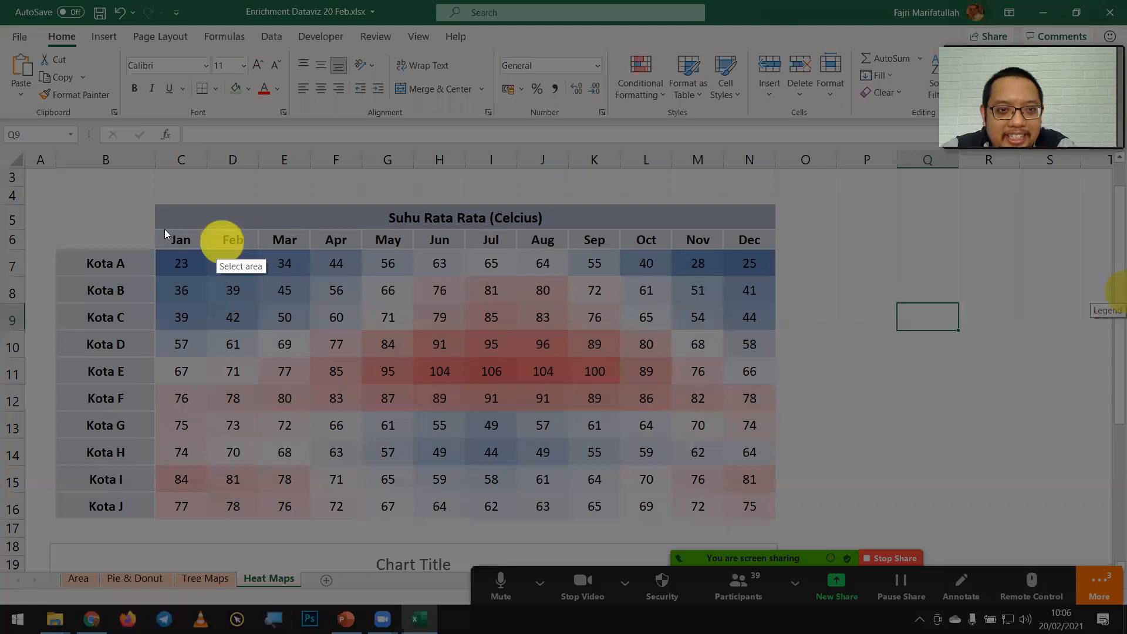
drag(47, 196, 785, 527)
key(ctrl+c)
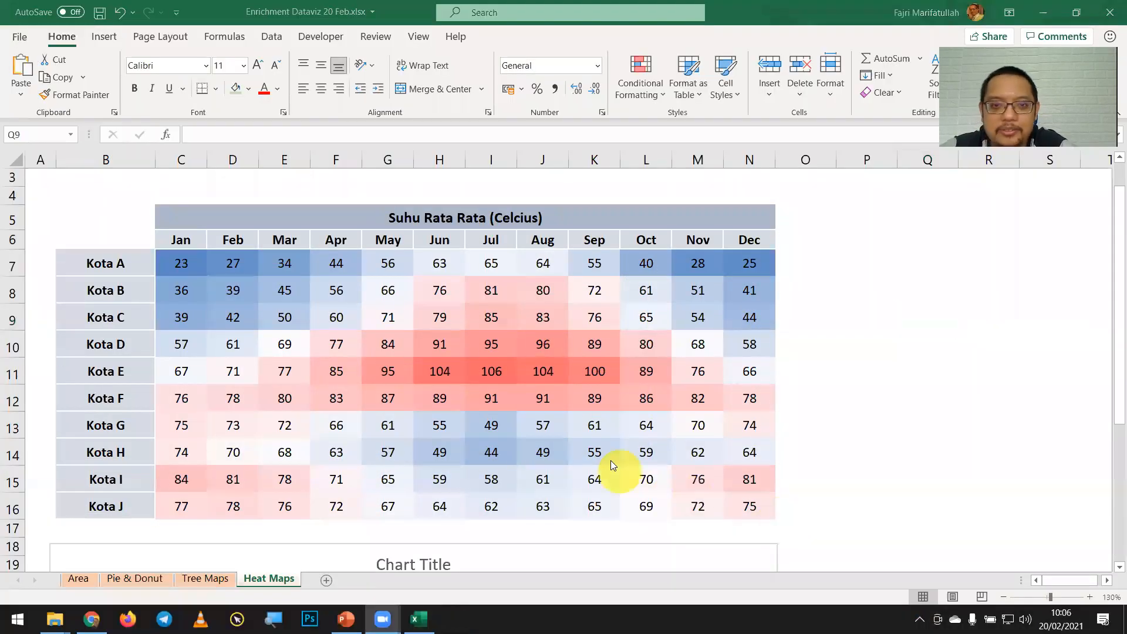
Switch to PowerPoint, add a new slide after the treemap slide, and paste the heat map screenshot on it
key(alt+Tab)
click(634, 247)
click(88, 392)
key(Return)
key(ctrl+v)
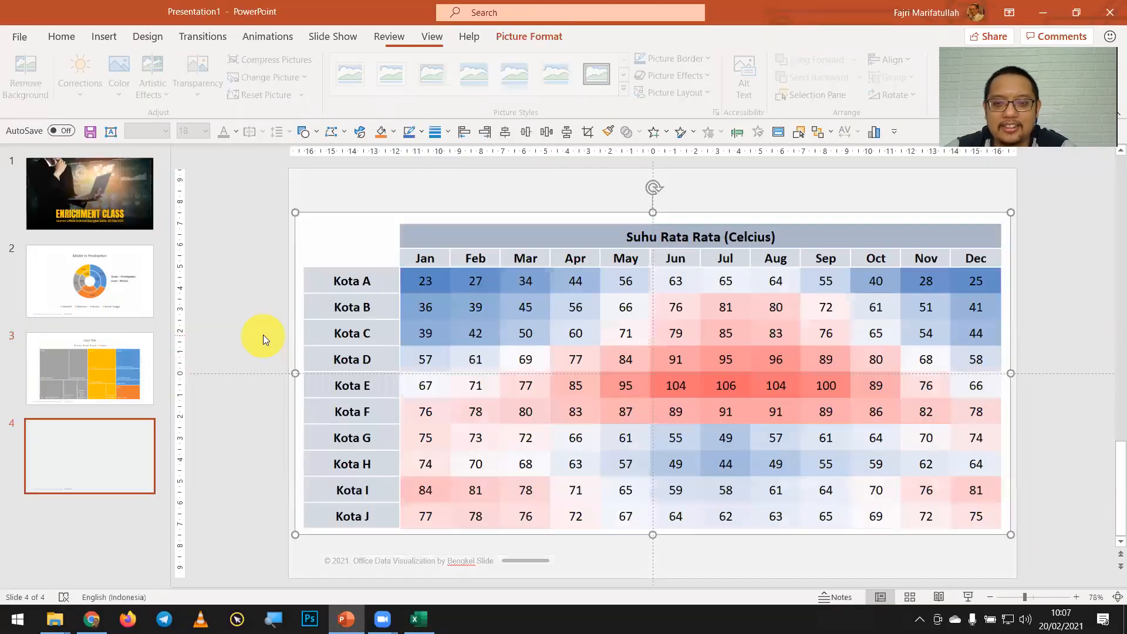
Switch to Excel, then capture a screenshot of the city temperature line chart with its legend and copy it
key(alt+Tab)
key(alt+Tab)
key(Tab)
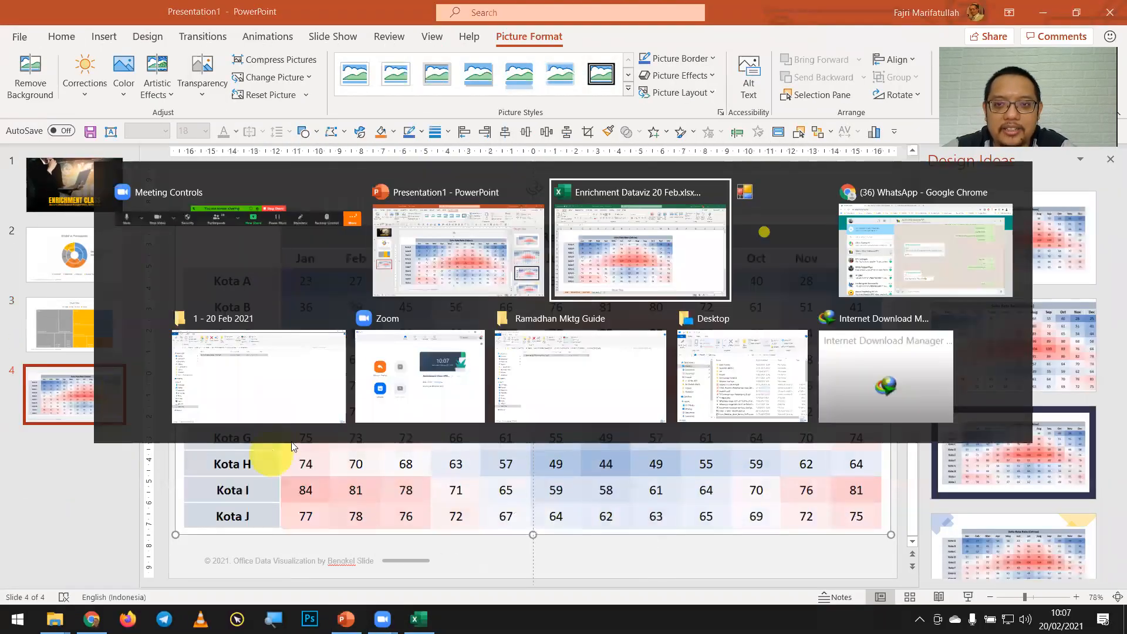
scroll(364, 429, down, 1)
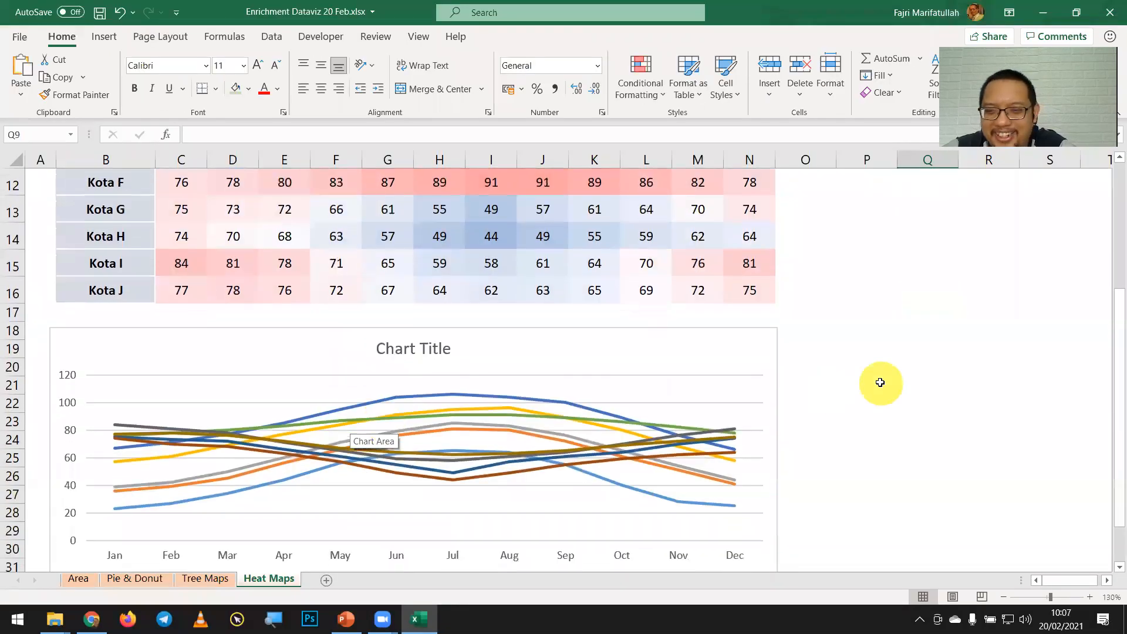
scroll(875, 382, down, 1)
key(Print)
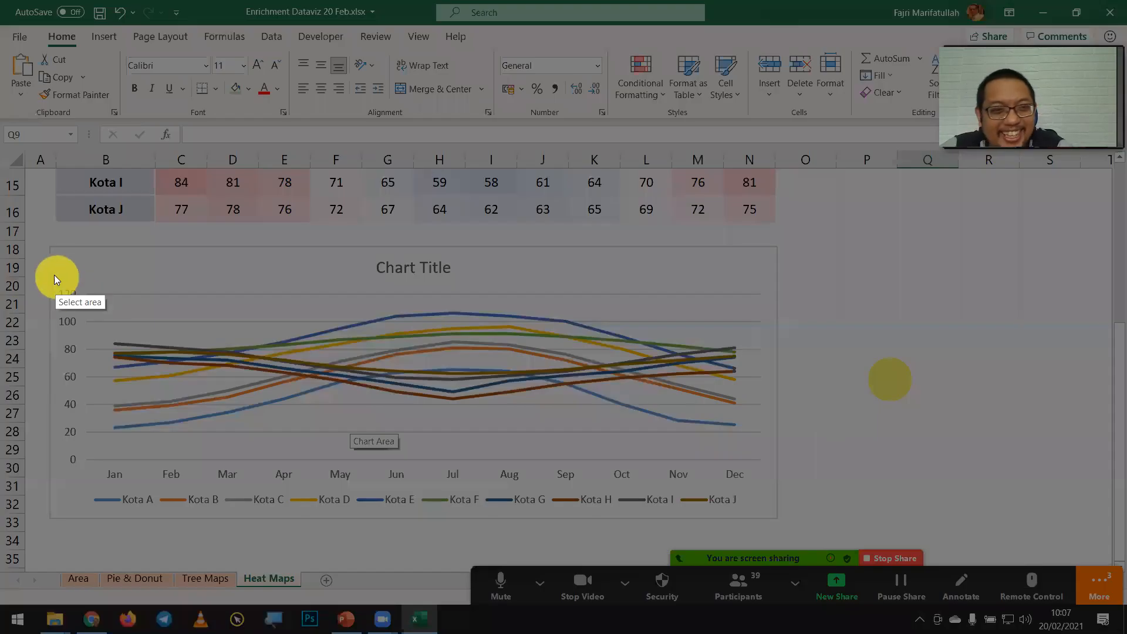
drag(44, 237, 793, 525)
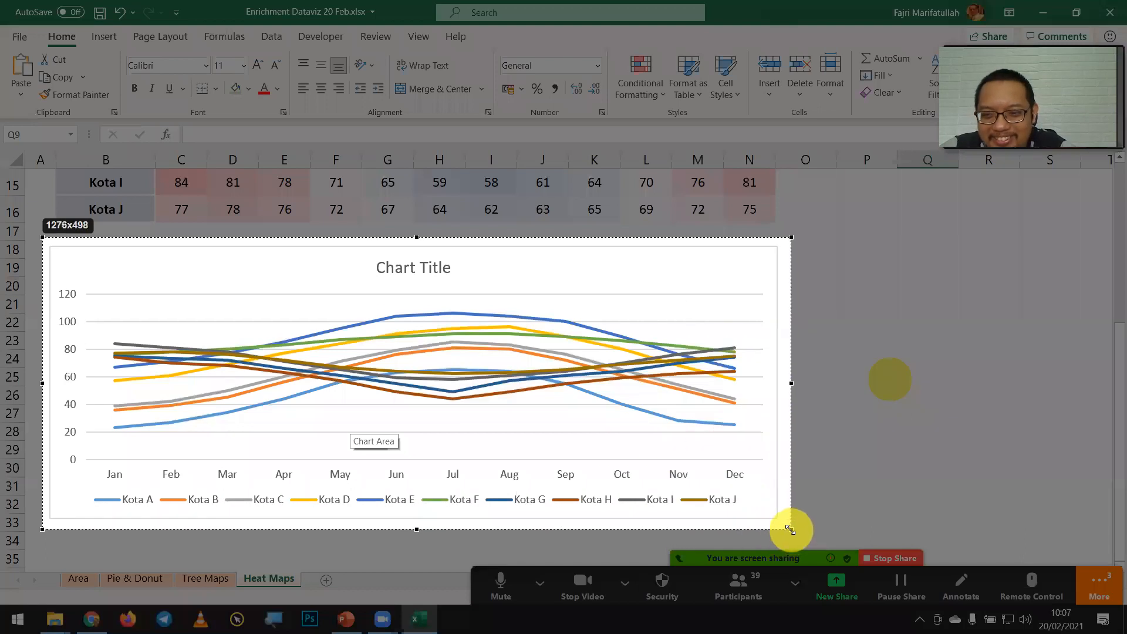
key(ctrl+c)
Switch to PowerPoint, add a new slide after the heat map slide, and paste the line chart screenshot on it
key(alt+Tab)
key(alt+Tab)
key(alt+Tab)
key(Return)
click(241, 361)
key(ctrl+v)
Move the line chart slide ahead of the heat map slide and start the slide show from it
click(81, 462)
drag(81, 463, 89, 375)
key(shift+F5)
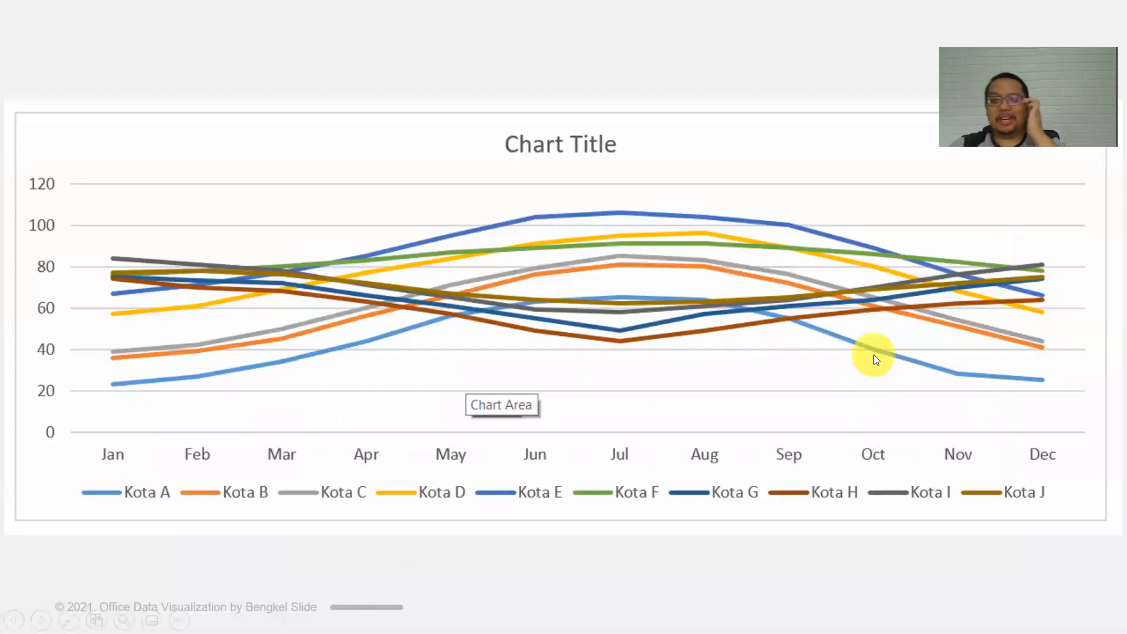
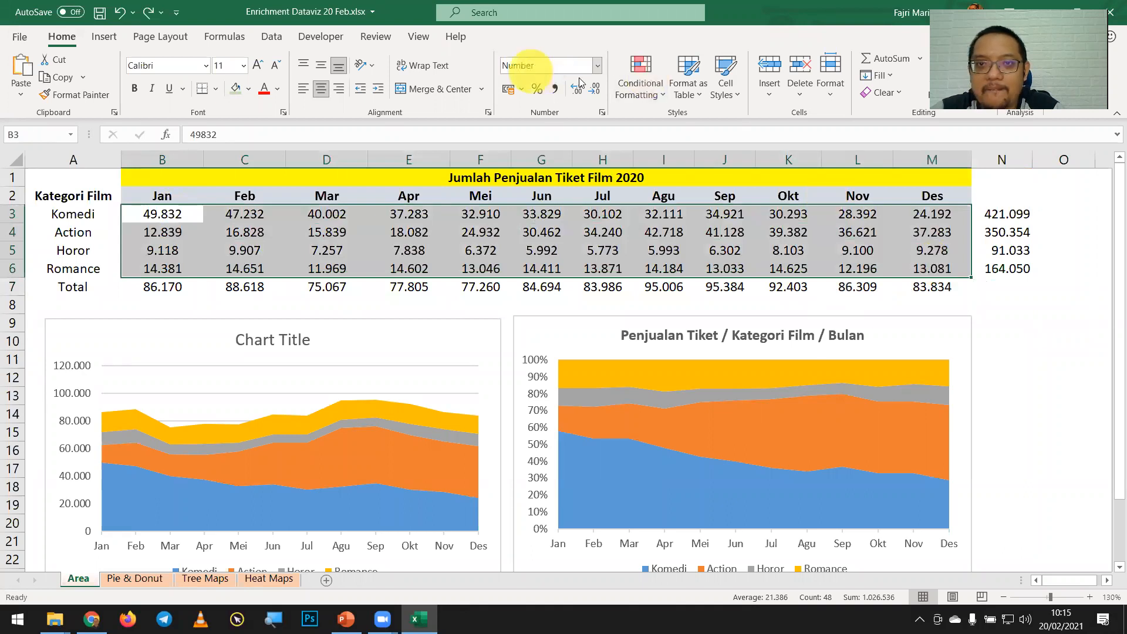
Apply blue gradient-fill data bars to the monthly ticket sales values in B3:M6 on the Area sheet
click(652, 68)
mouse_move(691, 204)
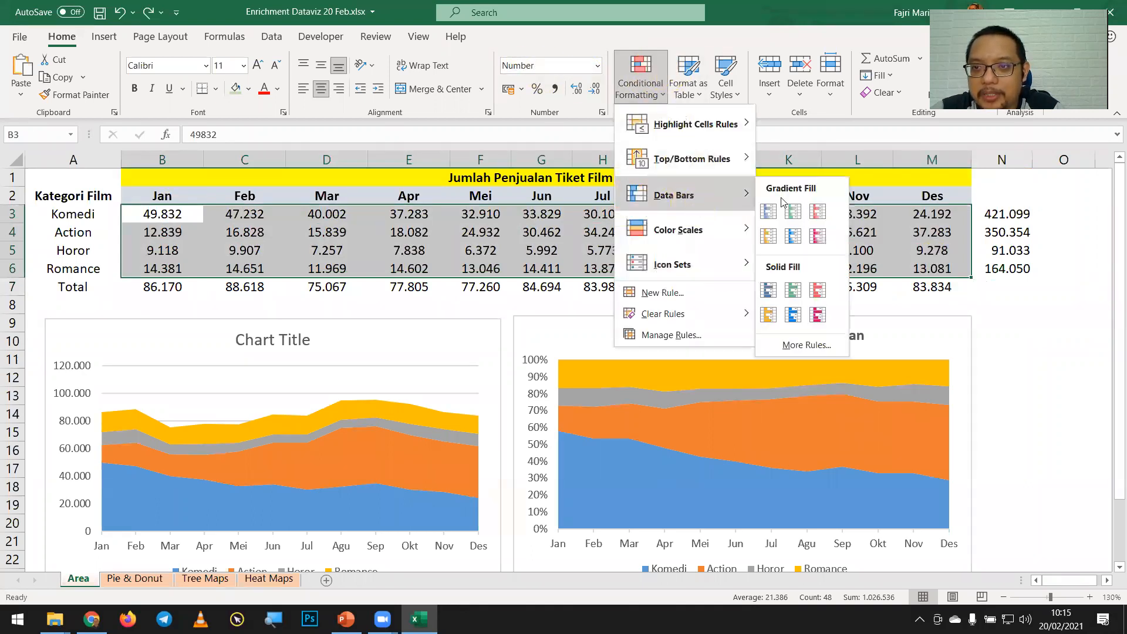
click(780, 212)
click(995, 333)
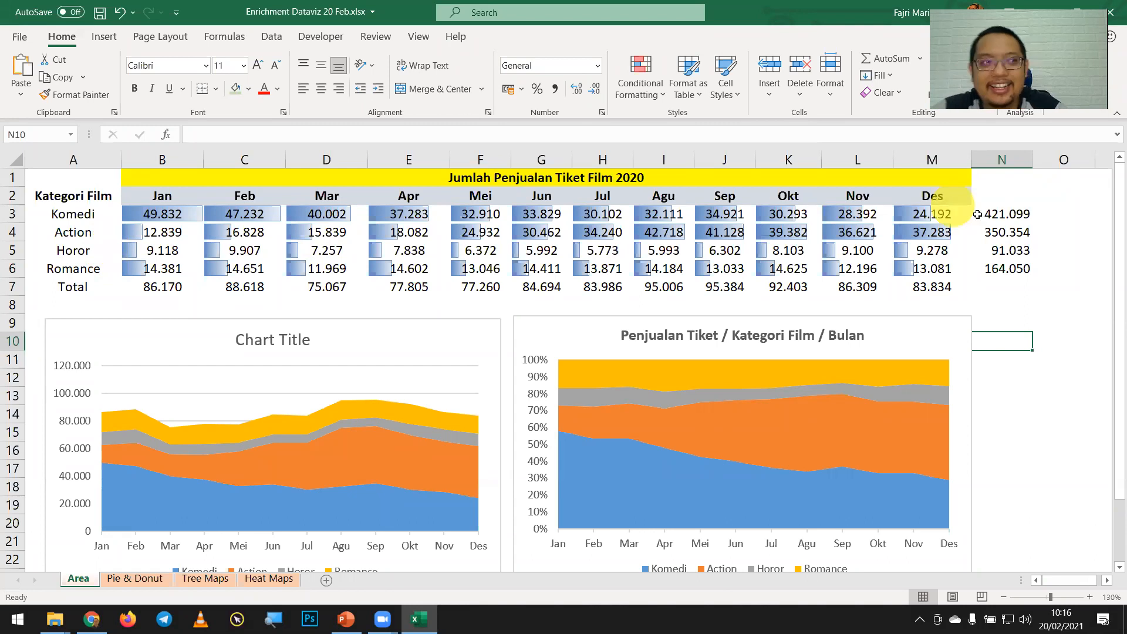
click(705, 395)
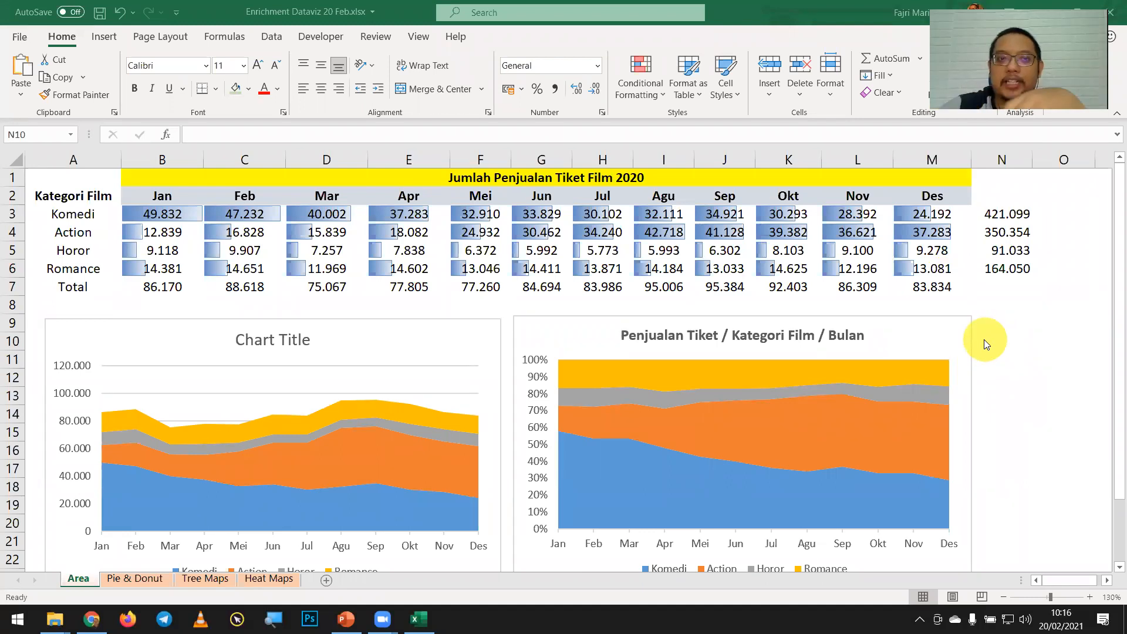
Examine the Modal pie chart and the radial doughnut chart on the Pie & Donut sheet
click(134, 578)
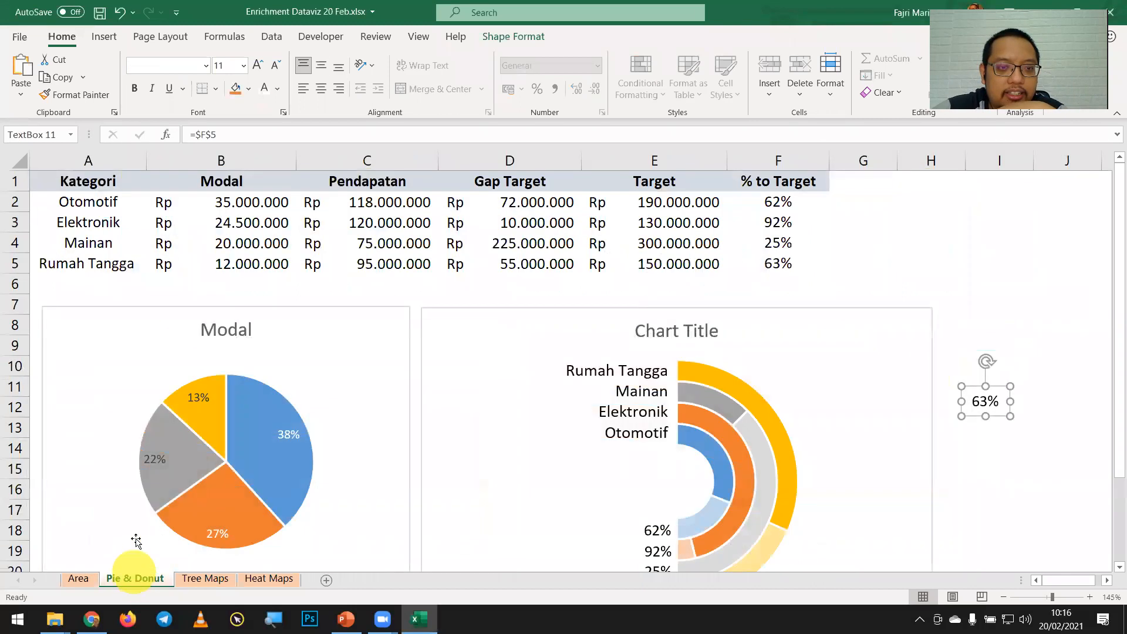
click(164, 263)
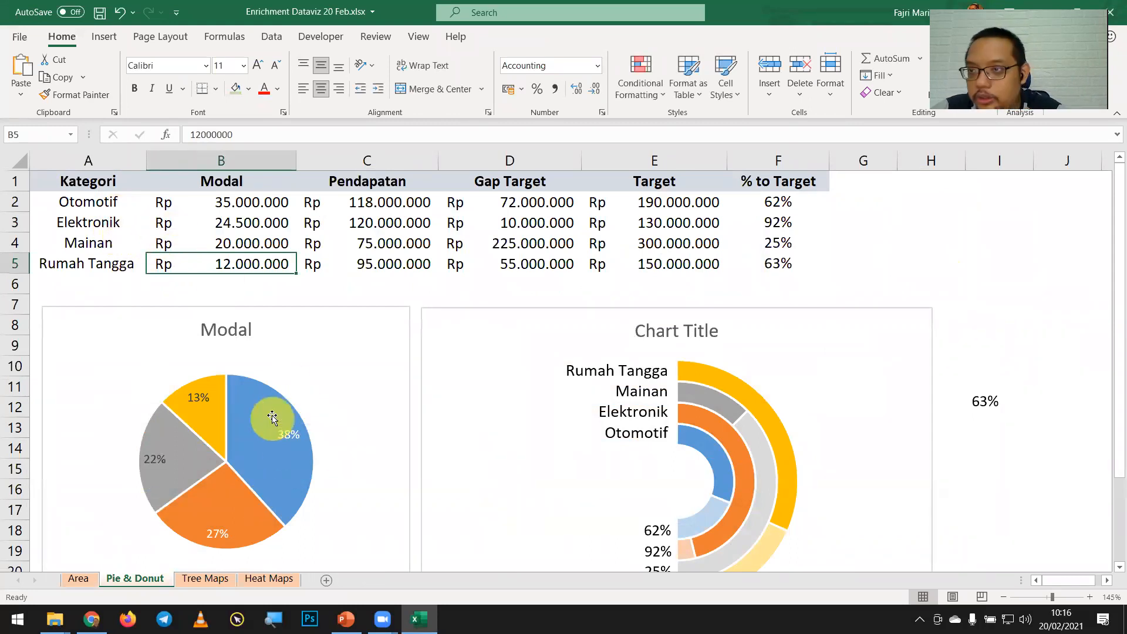
mouse_move(267, 417)
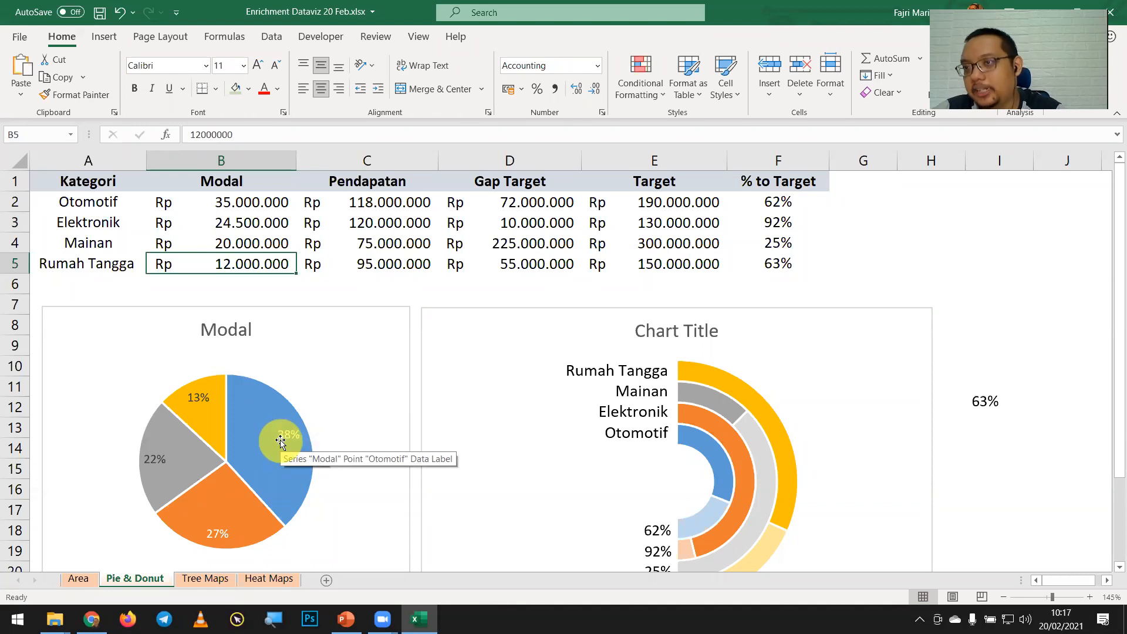
scroll(288, 449, down, 2)
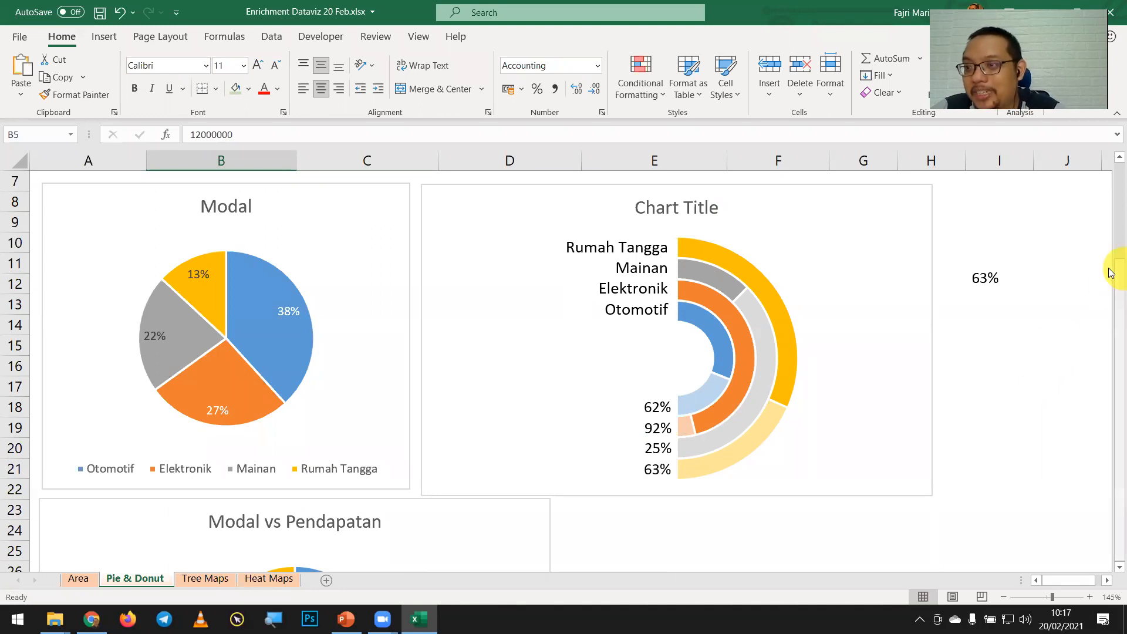
click(992, 166)
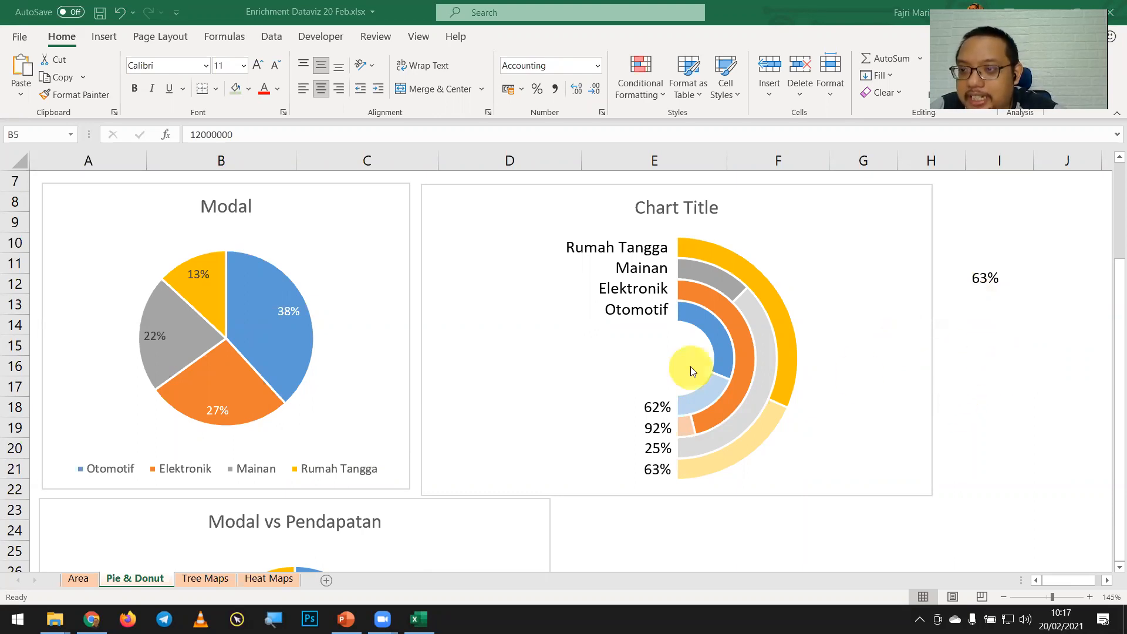
scroll(428, 337, up, 2)
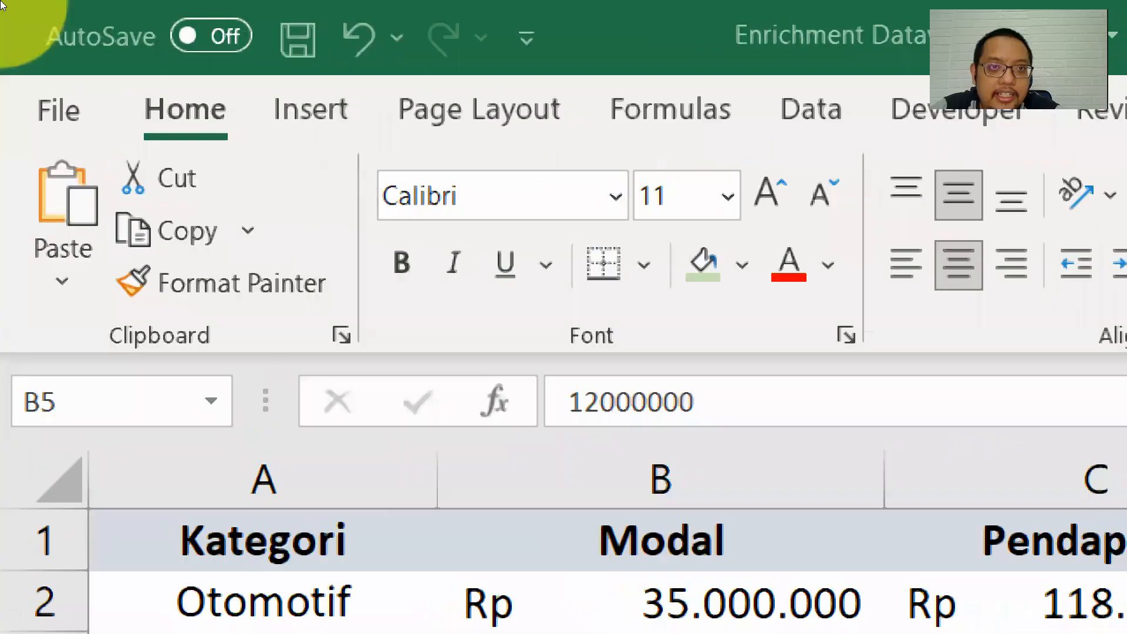
Examine the Scatter chart types available for insertion under the screen magnifier, and close the magnifier
click(312, 109)
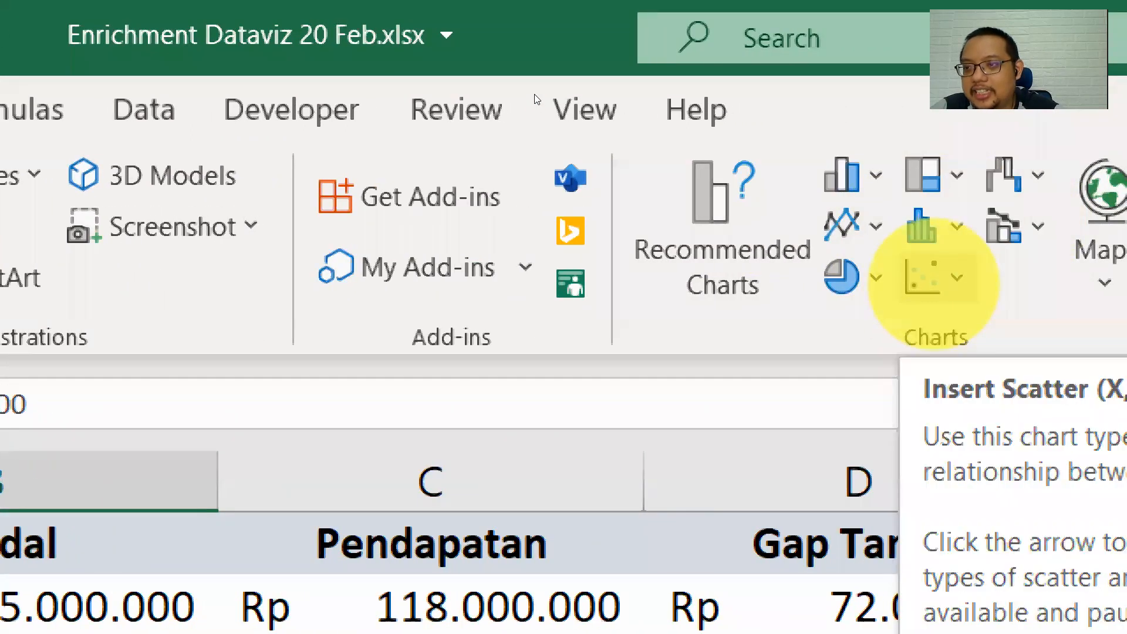
click(662, 276)
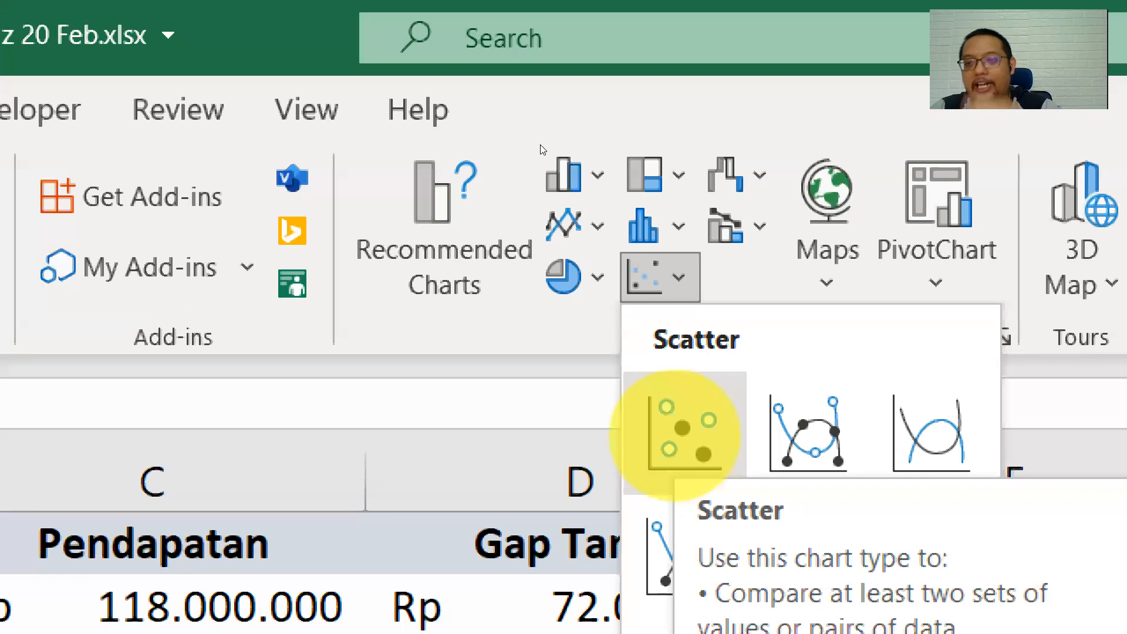
click(543, 339)
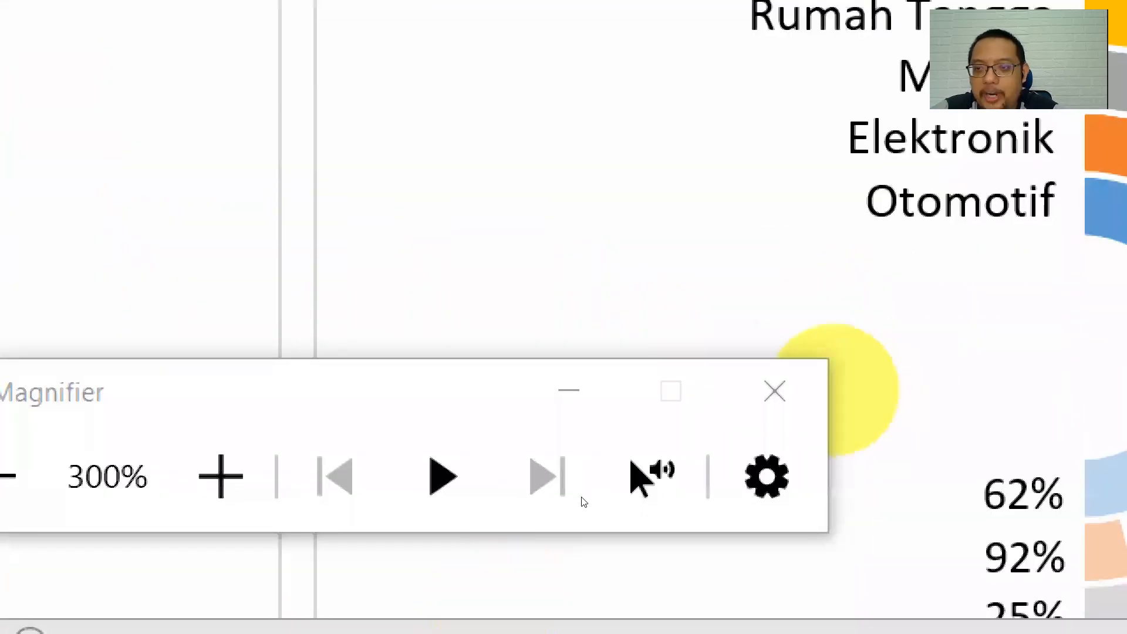
key(super+Escape)
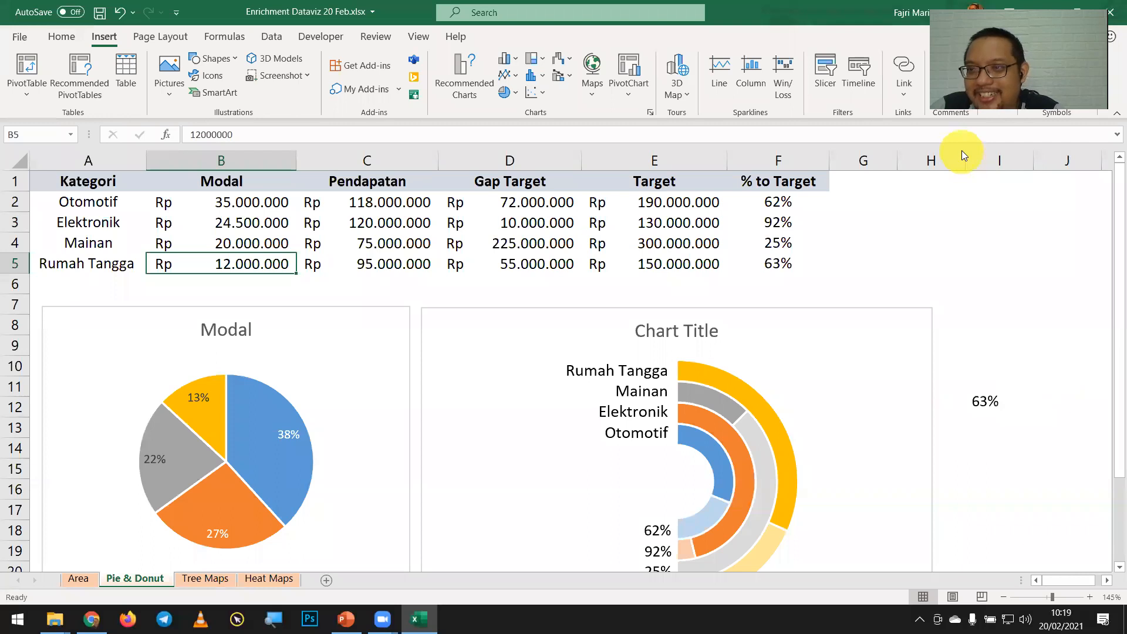
click(956, 112)
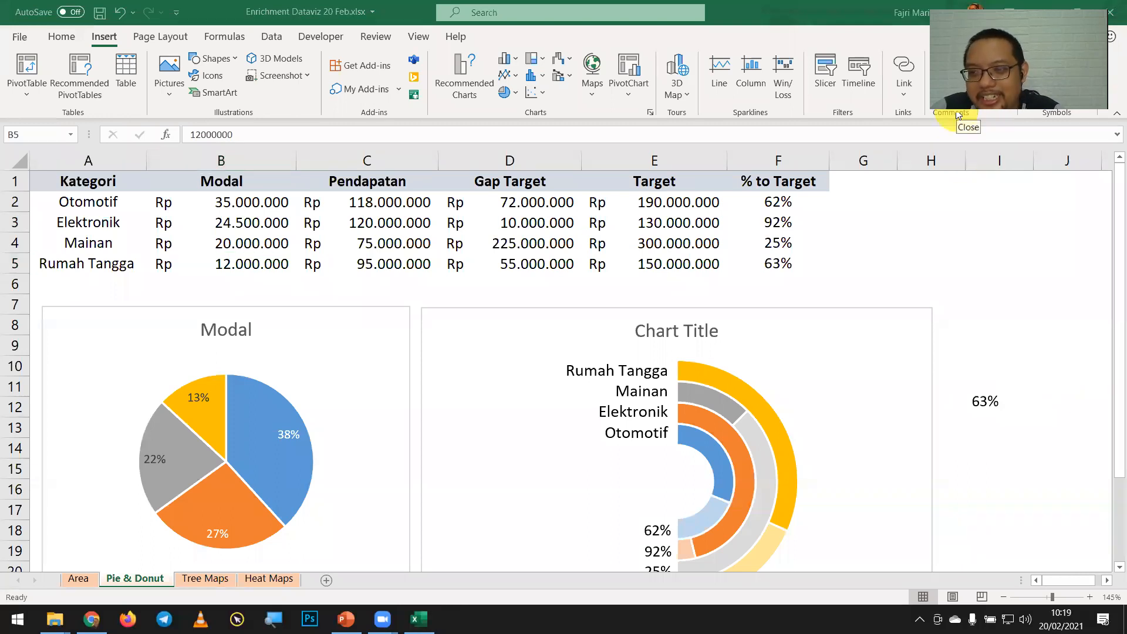